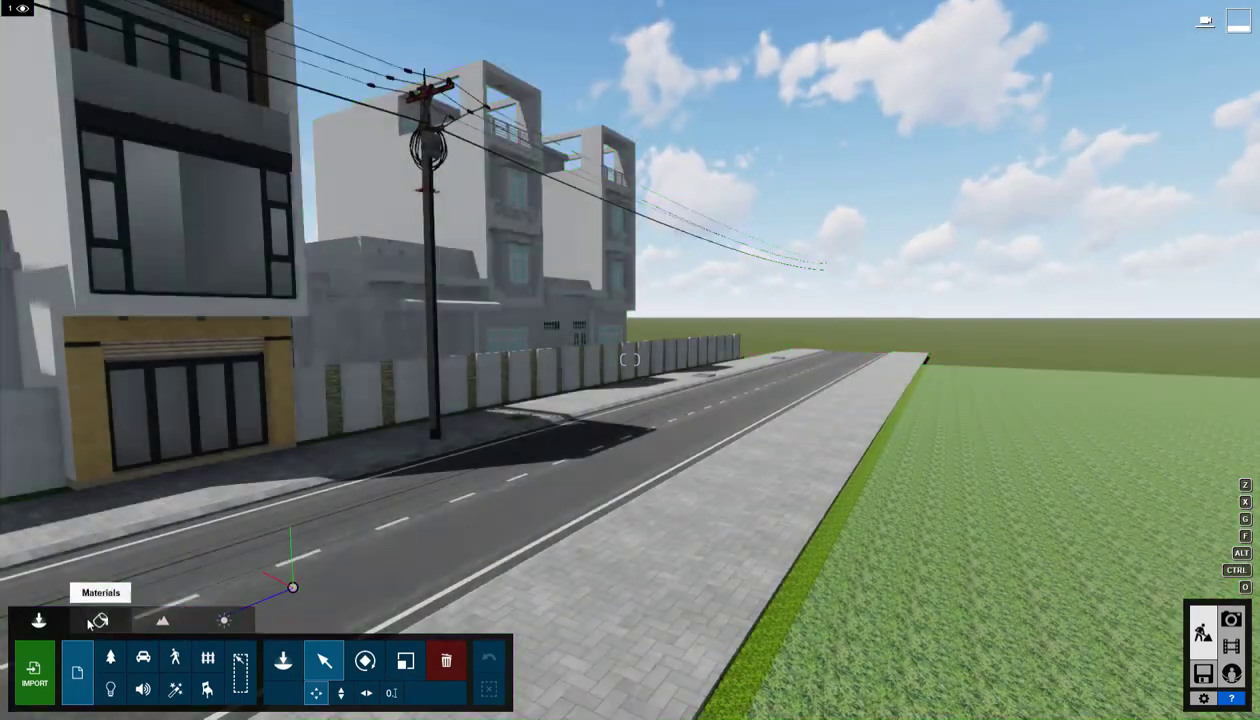
Rotate the sun direction to the west so sunlight strikes the house front.
left_click(224, 620)
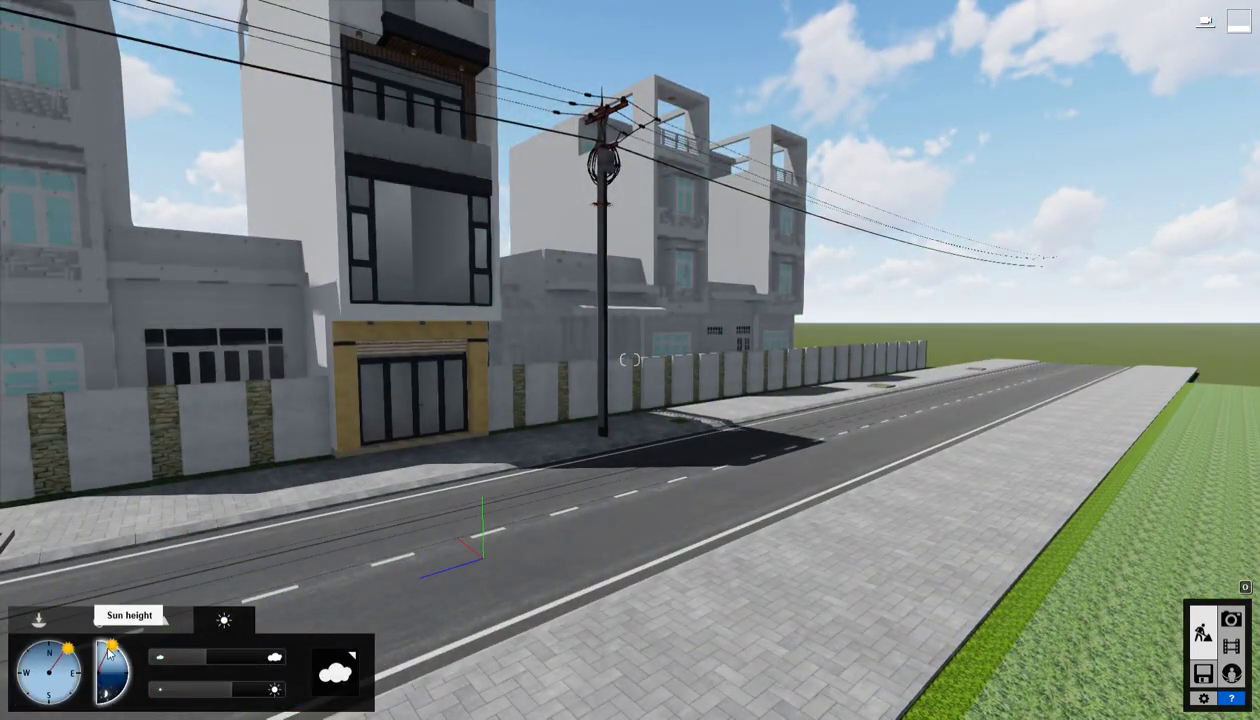
left_click_drag(72, 656, 45, 675)
right_click_drag(440, 570, 393, 524)
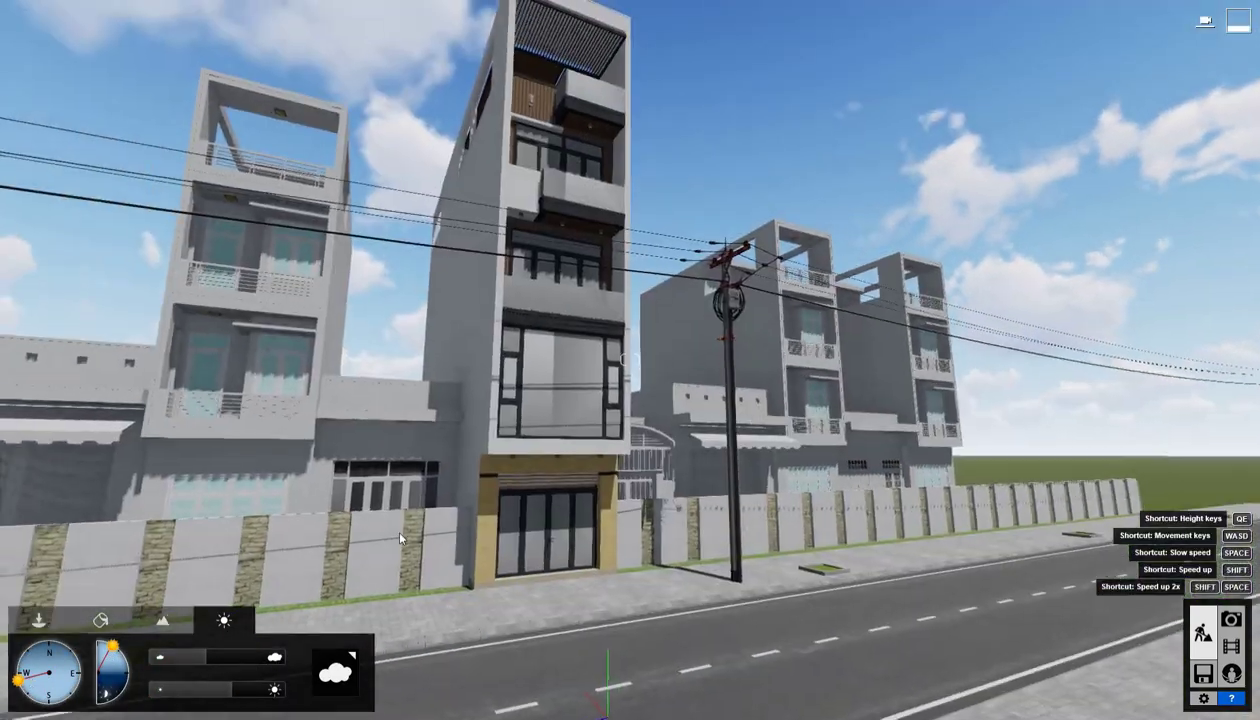
key("w")
Apply the outdoor glass material Glass Panels 004 to the townhouse's windows and balcony glass.
left_click(101, 621)
left_click(423, 491)
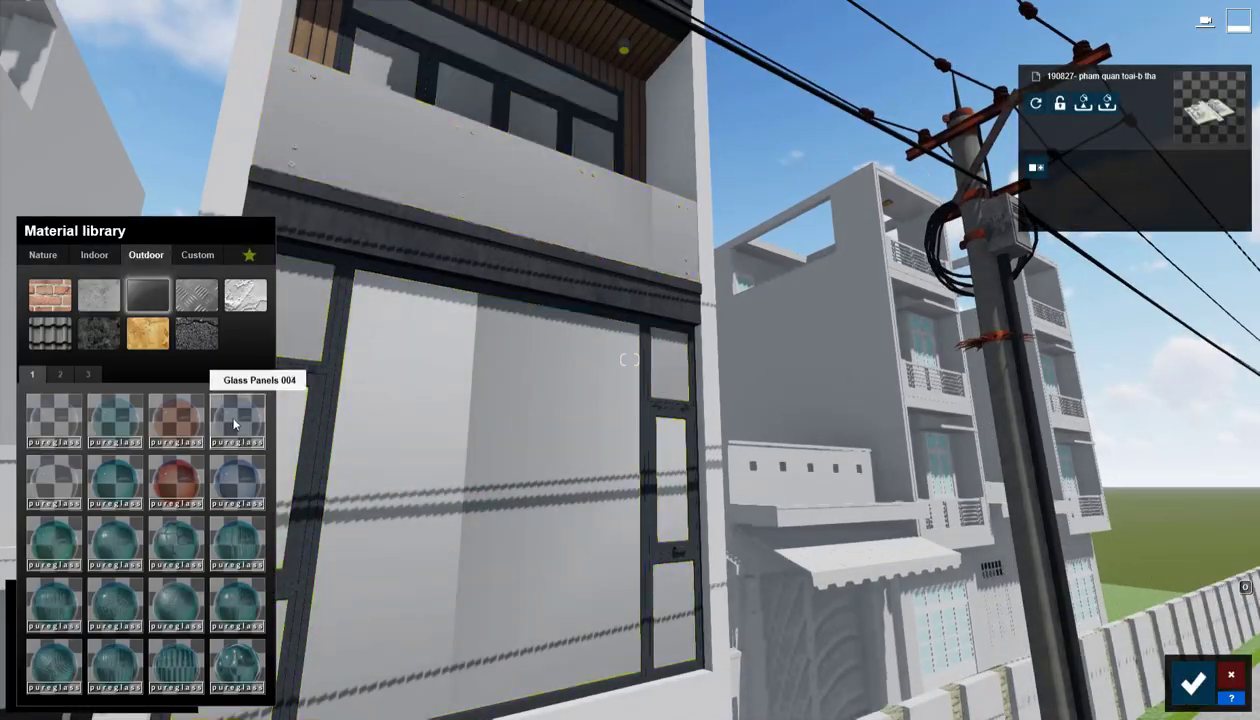
left_click(234, 425)
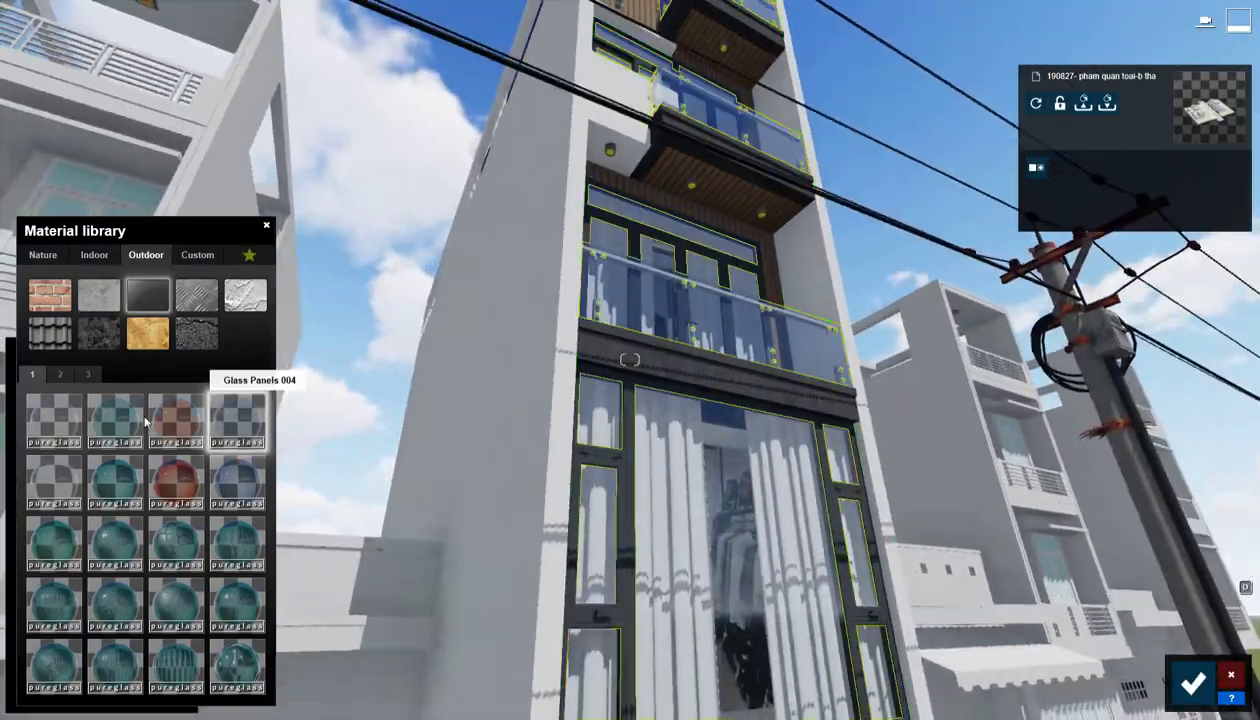
key("s")
Apply the outdoor plaster Exterior Walls Alt 027 017 DDDS 1024 to the townhouse walls and colorize it fully white.
key("w")
left_click(145, 255)
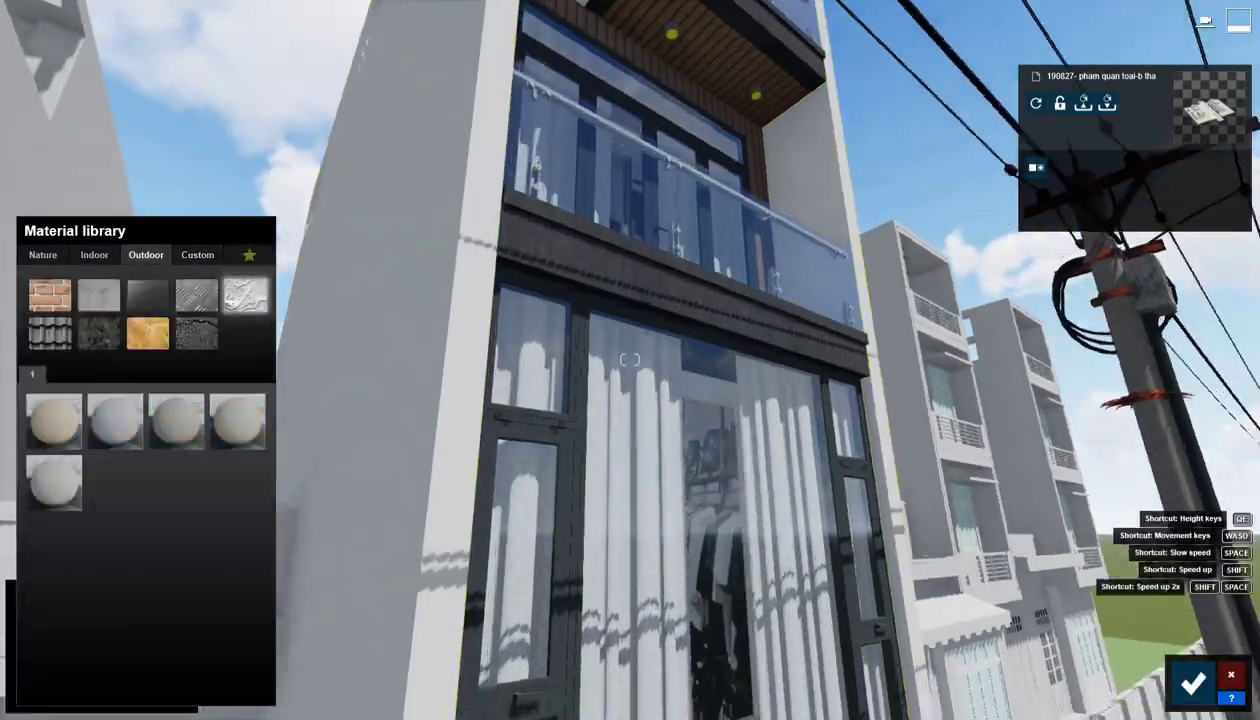
key("w")
left_click(112, 416)
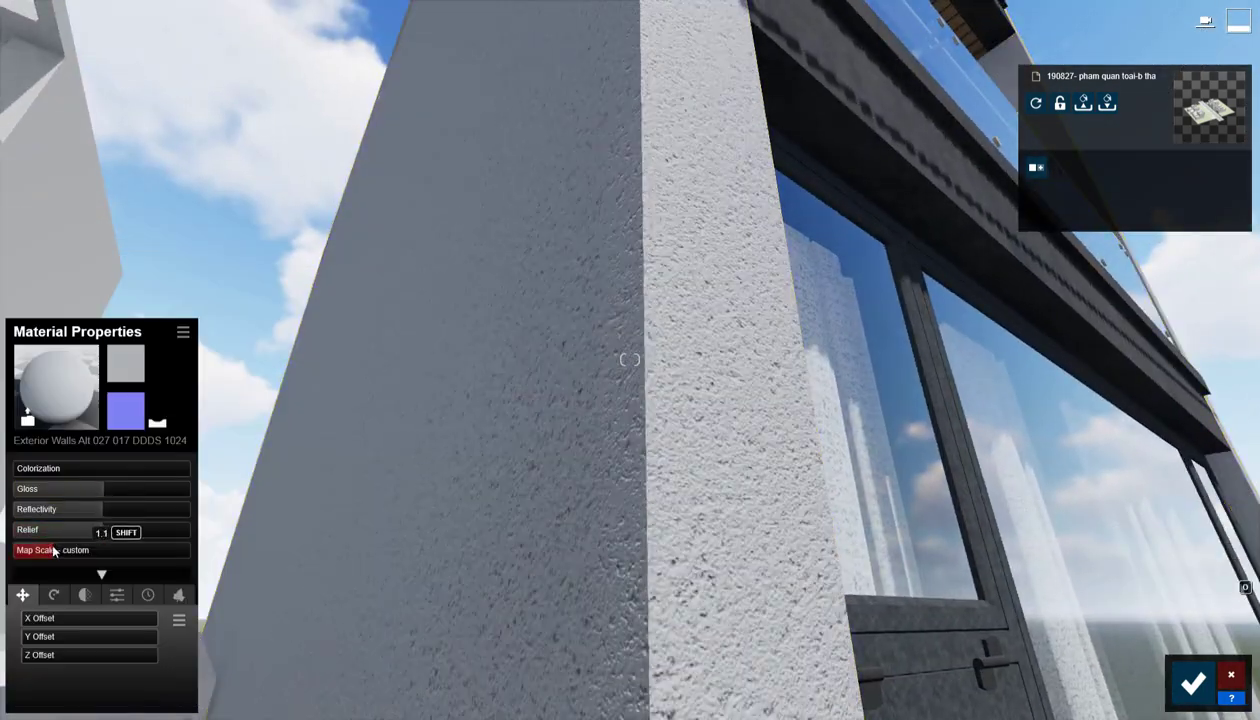
left_click_drag(120, 469, 192, 469)
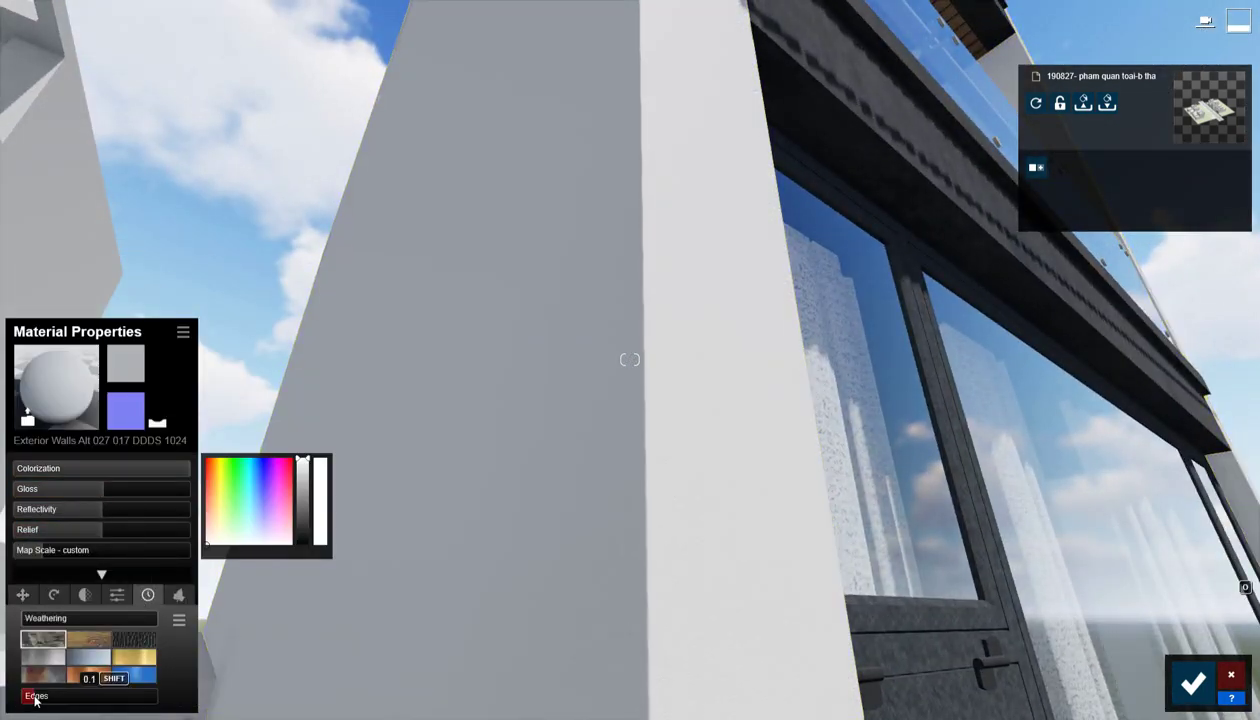
Give the balcony's concrete edge band the Exterior Walls Alt 027 017 DDDS 1024 plaster and colorize it black.
key("s")
key("w")
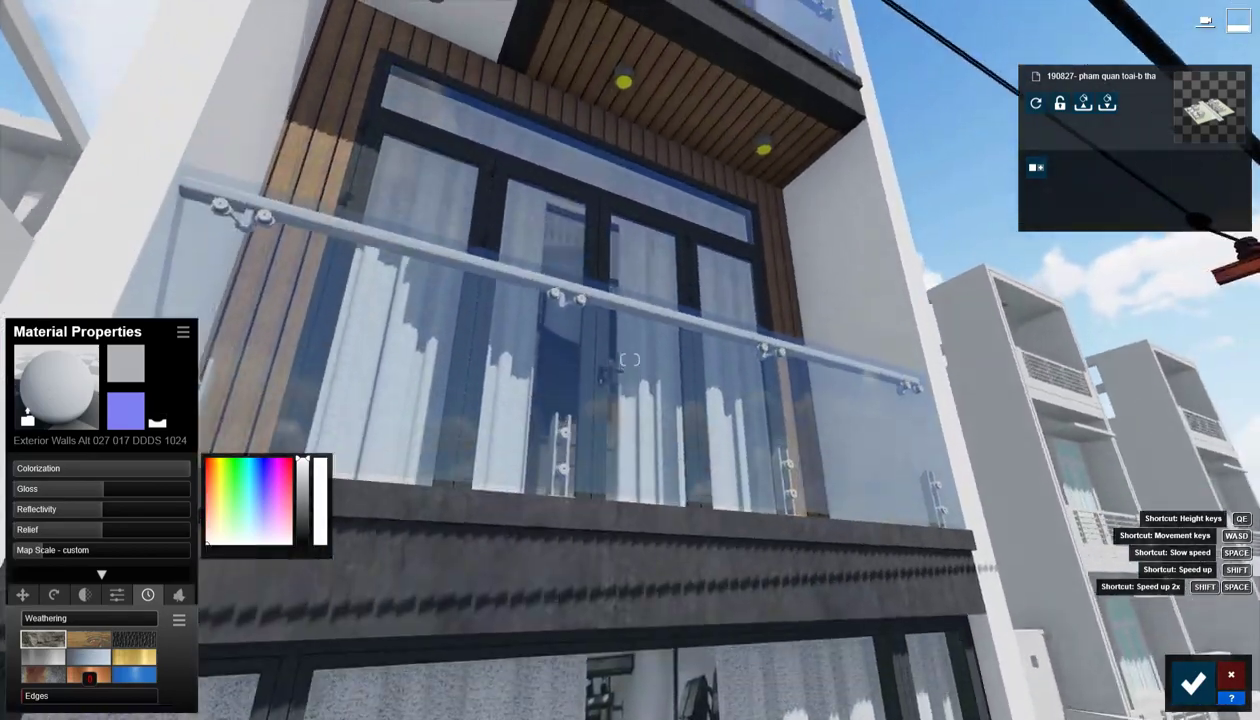
left_click(599, 419)
left_click(115, 420)
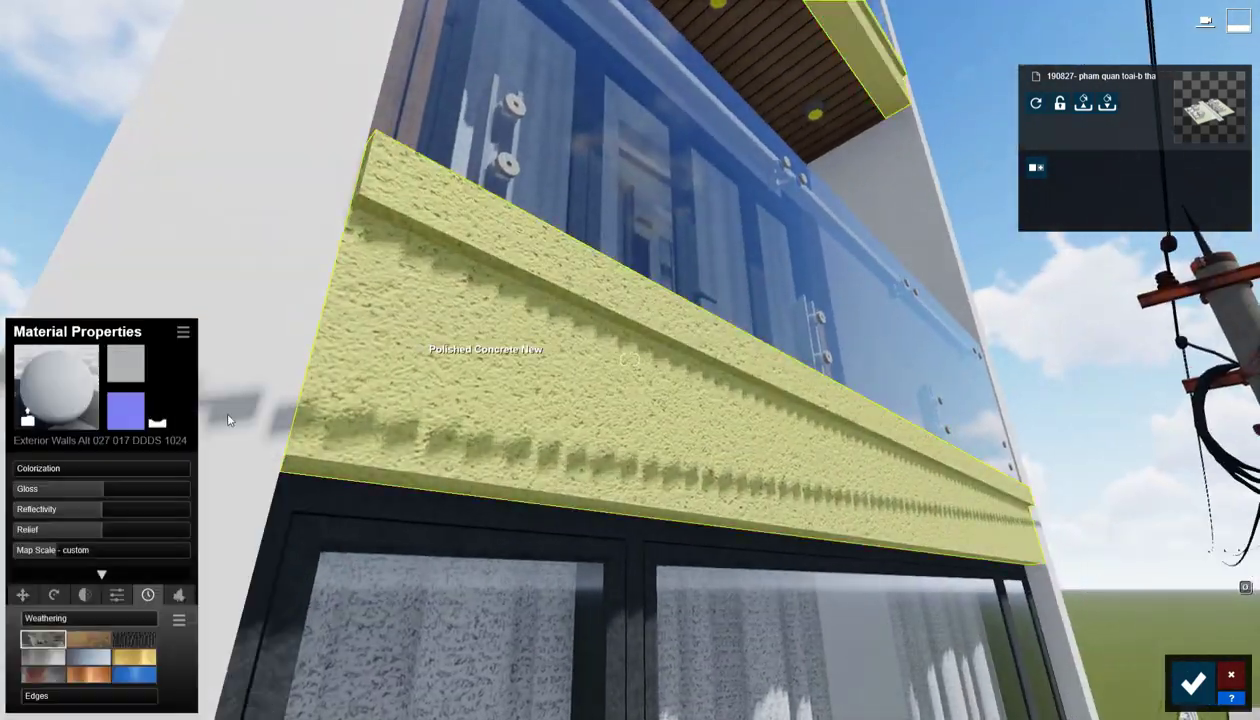
left_click(102, 469)
left_click_drag(303, 480, 303, 545)
Lower the gloss and reflectivity of the black balcony edge band.
key("s")
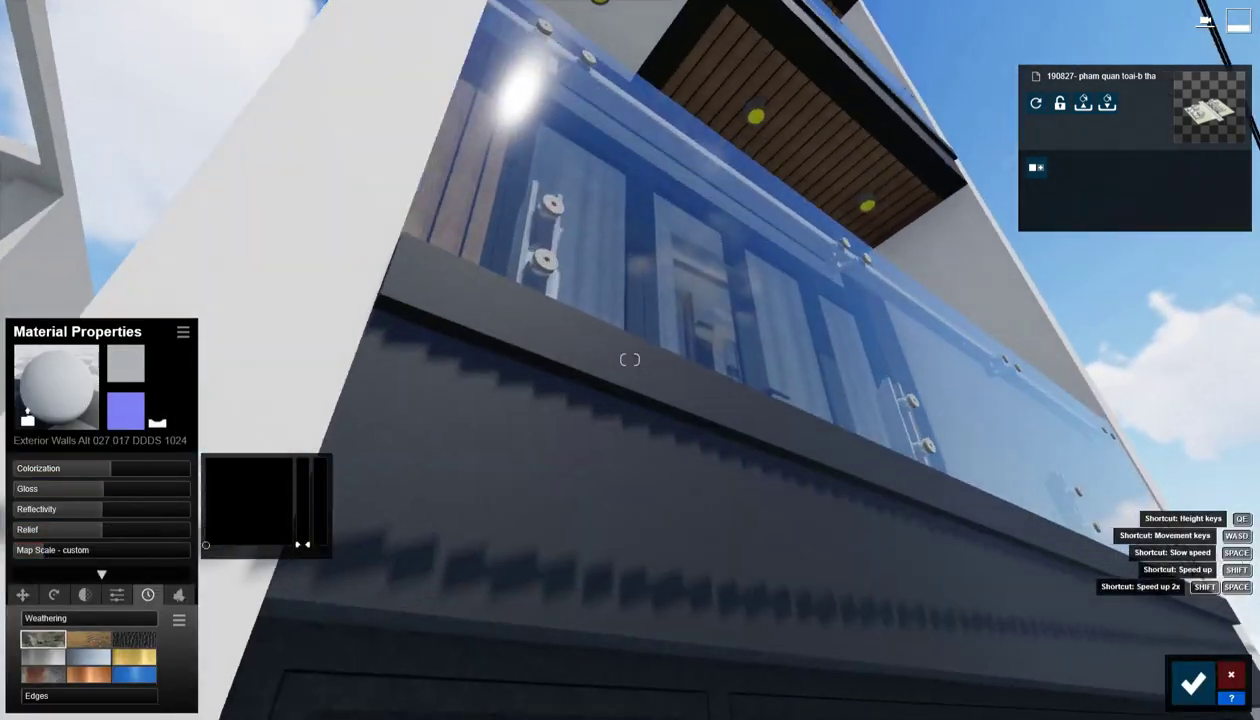
key("w")
key("s")
key("a")
left_click(80, 508)
left_click_drag(94, 491, 83, 495)
left_click(300, 410)
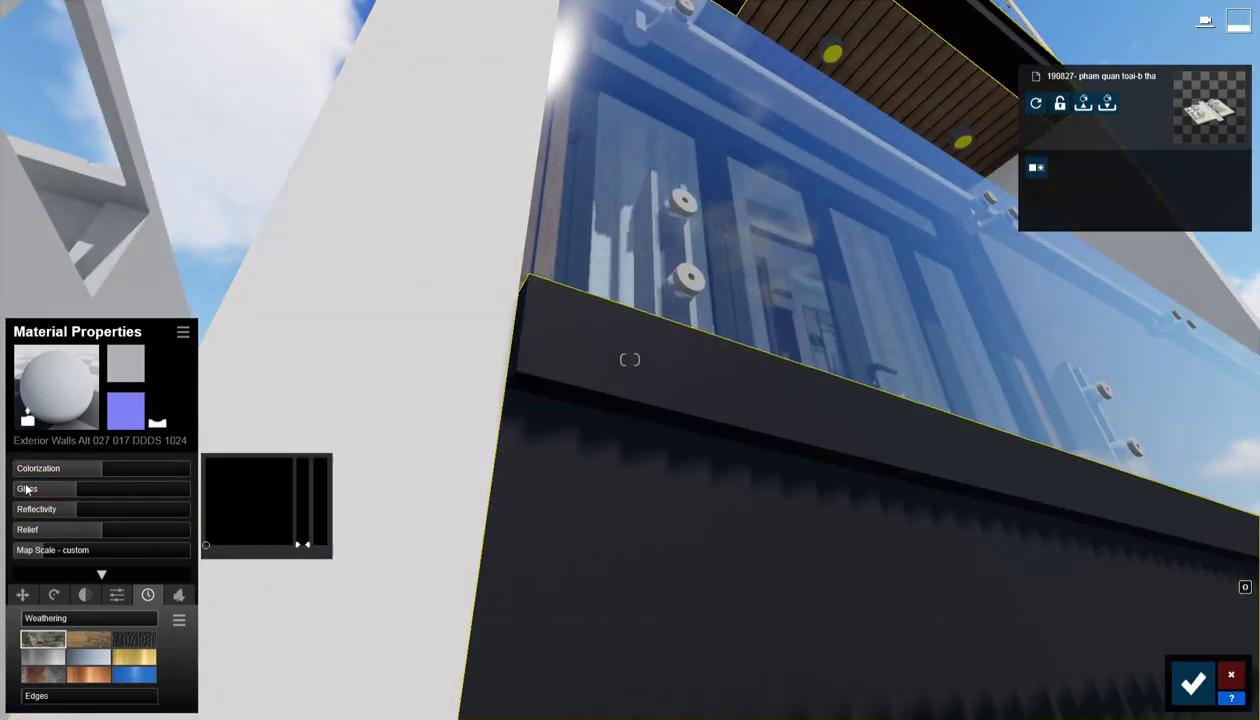
Apply the Standard material to the wood slat cladding around the balcony doors.
key("s")
key("w")
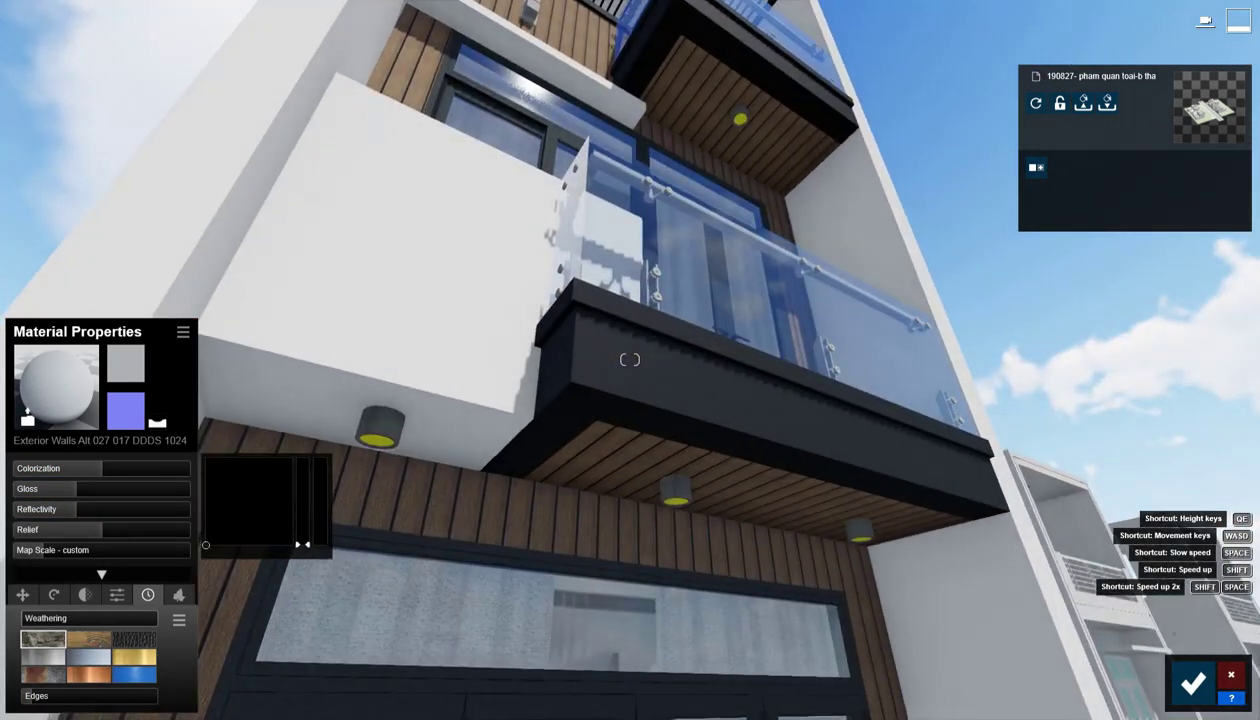
left_click(426, 360)
left_click(54, 438)
key("w")
key("a")
key("s")
key("a")
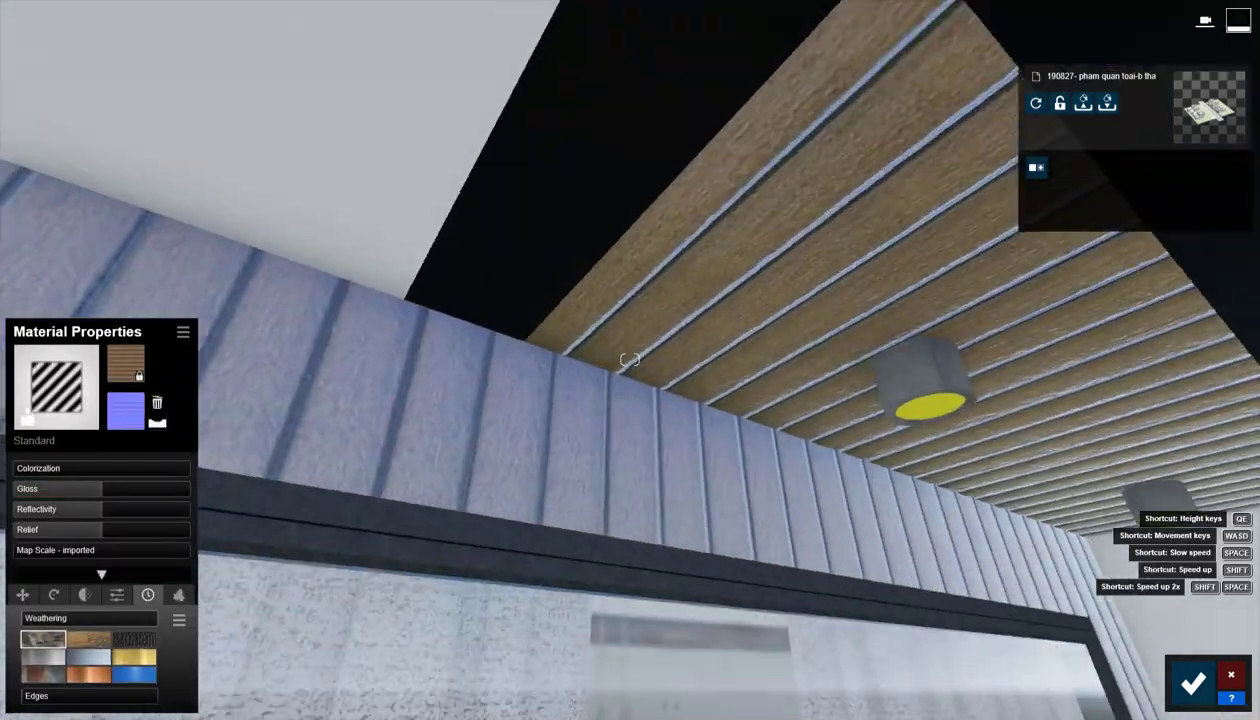
Lower the wood cladding's gloss and reflectivity slightly and add wood weathering of 0.3.
left_click(82, 492)
left_click(82, 509)
key("s")
key("d")
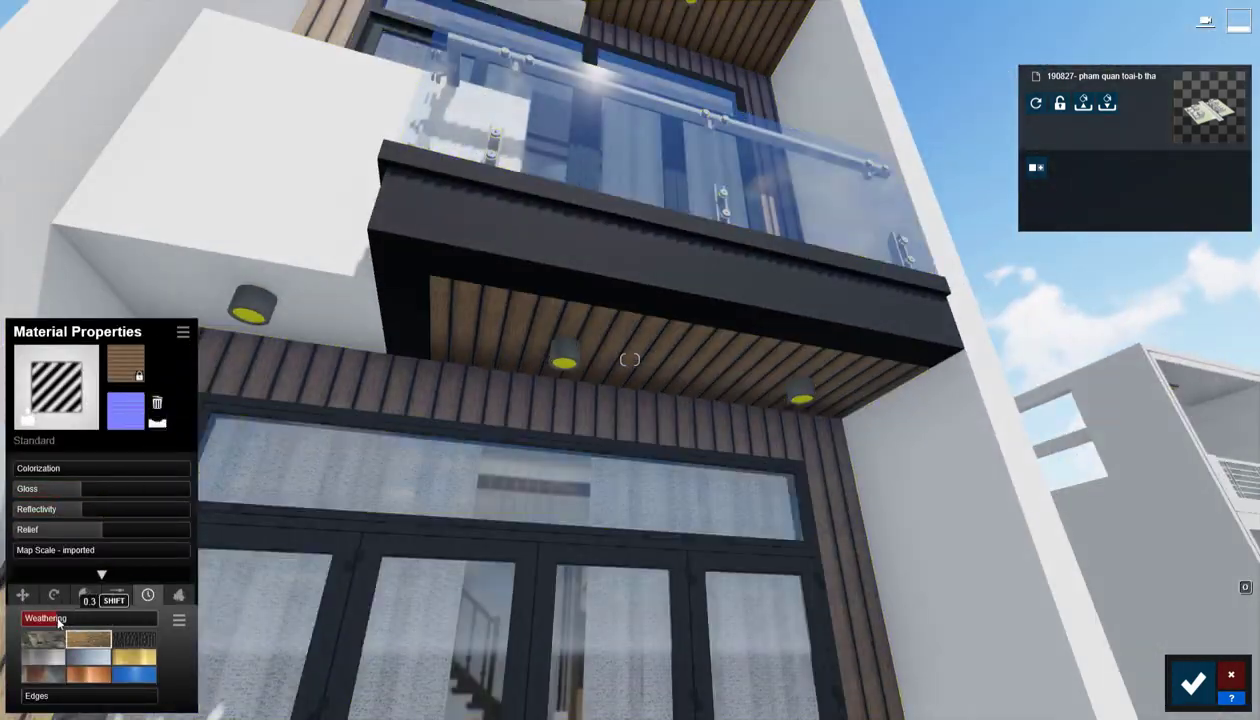
Apply the Silver metal material to the balcony handrail and its fittings, and save the material changes.
key("s")
key("w")
right_click_drag(276, 490, 440, 400)
left_click(585, 382)
left_click(146, 255)
left_click(187, 303)
left_click(113, 424)
key("w")
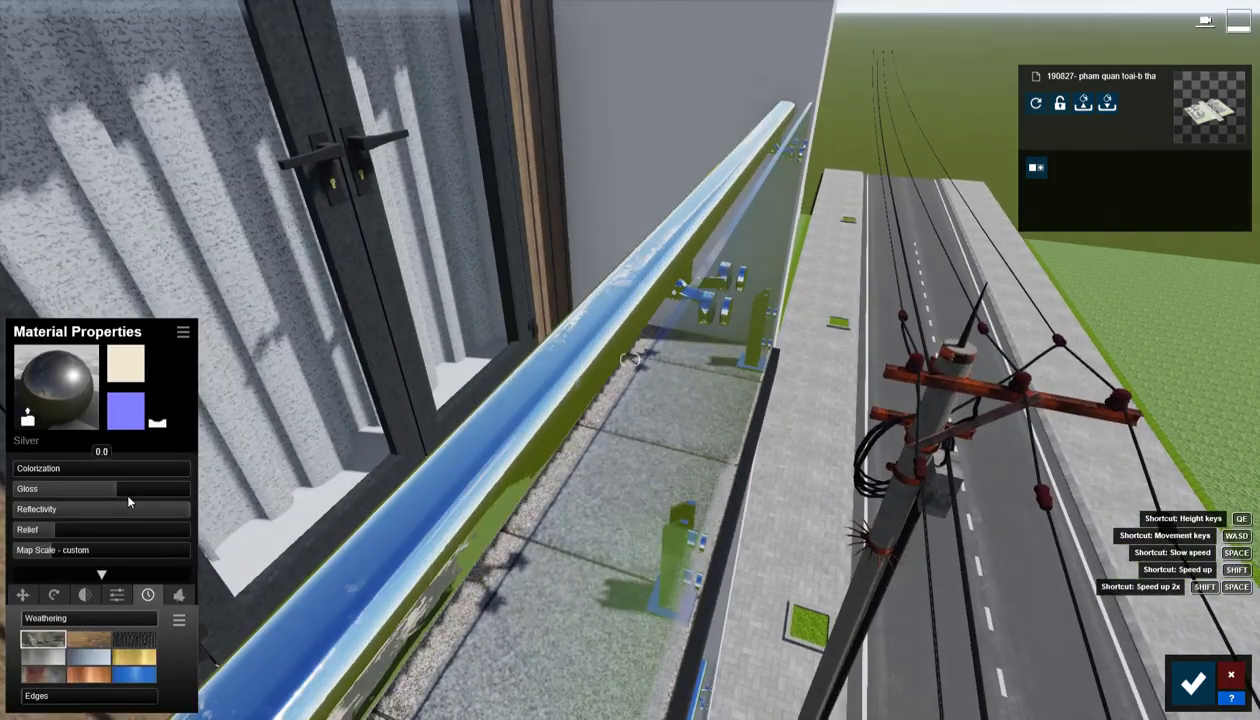
key("s")
right_click_drag(480, 500, 370, 390)
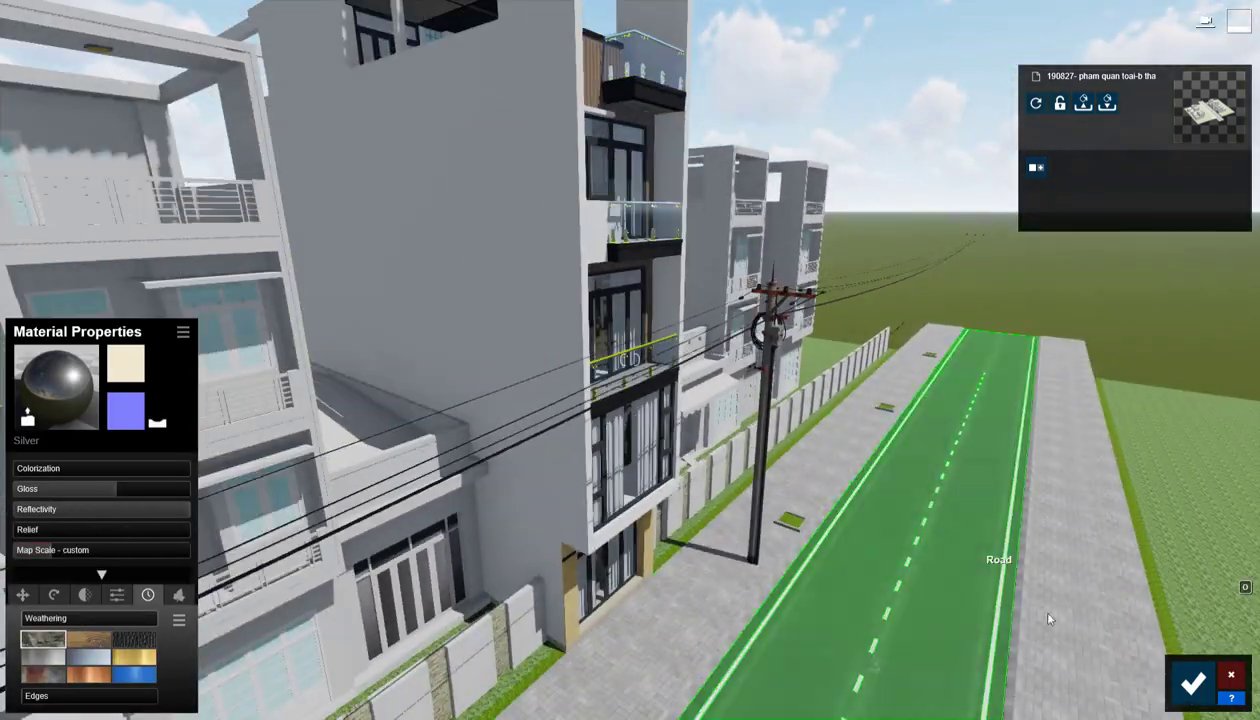
left_click(1193, 683)
Place the chrome-ball reflection control from the Lights and Utilities library in the scene and raise it.
key("s")
left_click(38, 620)
left_click(280, 662)
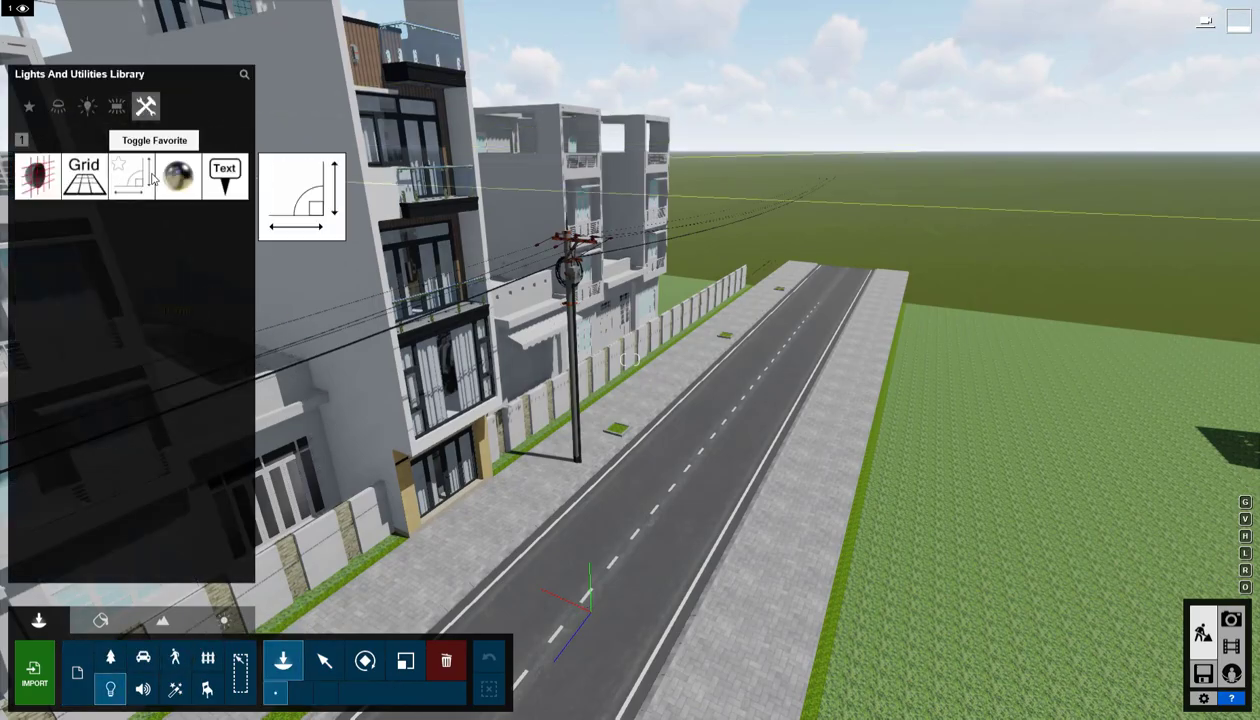
left_click(178, 176)
left_click(325, 662)
left_click_drag(584, 293, 583, 158)
right_click_drag(583, 158, 560, 60)
left_click_drag(711, 491, 703, 410)
right_click_drag(703, 410, 540, 400)
Apply the outdoor metal Polii Metal MachiningRadial 001 2k to the townhouse's window and door frames.
left_click(100, 620)
key("w")
left_click(745, 328)
key("w")
left_click(146, 255)
left_click(197, 293)
left_click(88, 374)
left_click(115, 490)
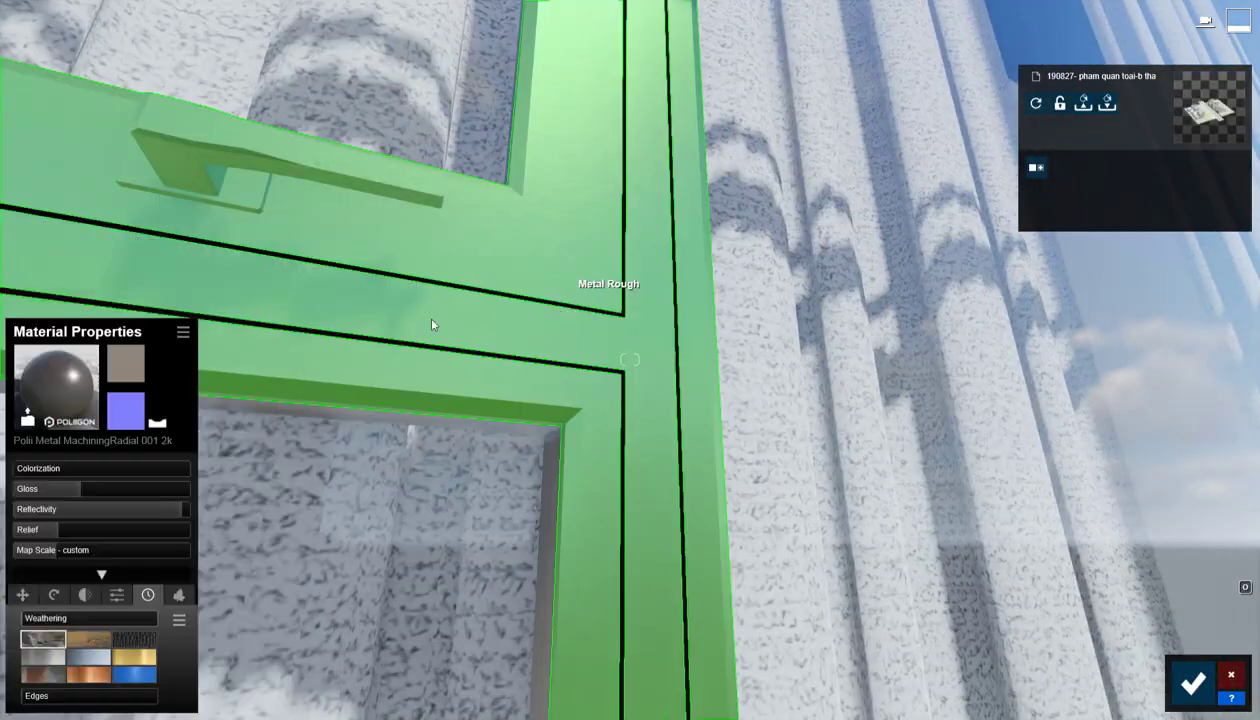
Partially colorize the frame metal black and set its reflectivity to 1.6.
left_click_drag(40, 468, 93, 468)
right_click_drag(212, 404, 175, 420)
key("w")
left_click_drag(170, 510, 156, 511)
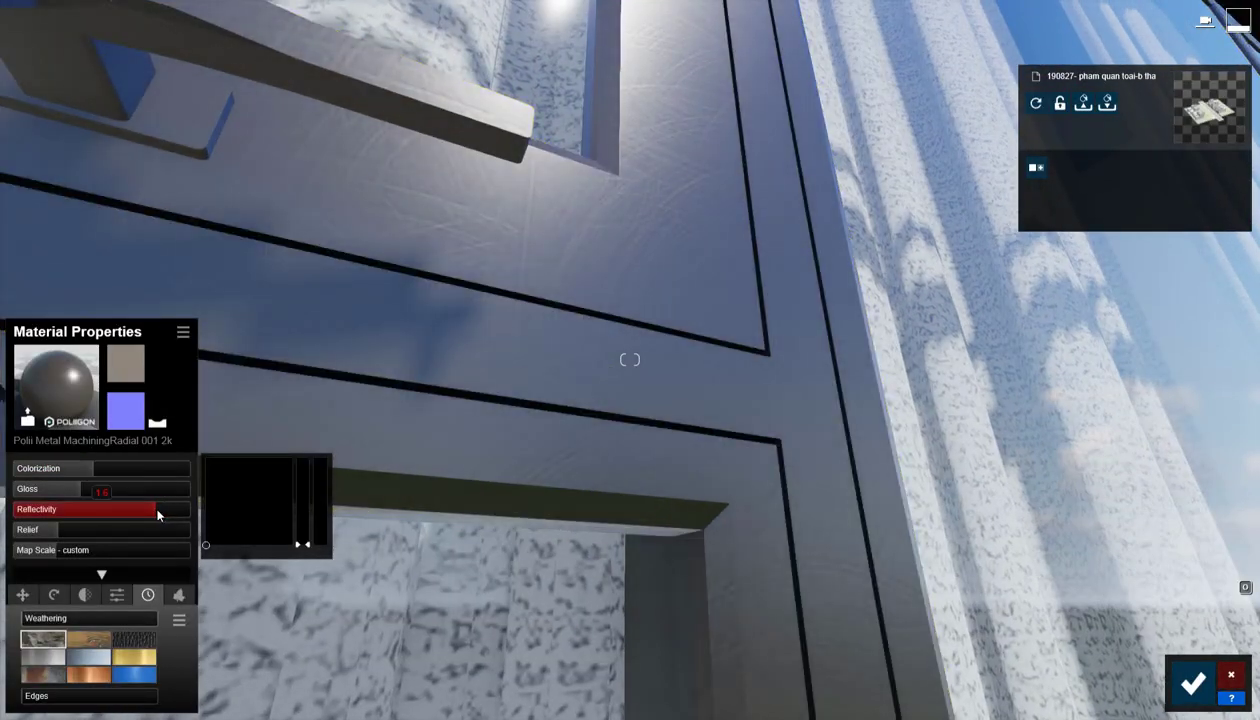
key("s")
key("s")
Apply the custom Standard material to the next facade surface of the townhouse.
right_click_drag(400, 470, 310, 435)
key("w")
left_click(330, 435)
left_click(60, 438)
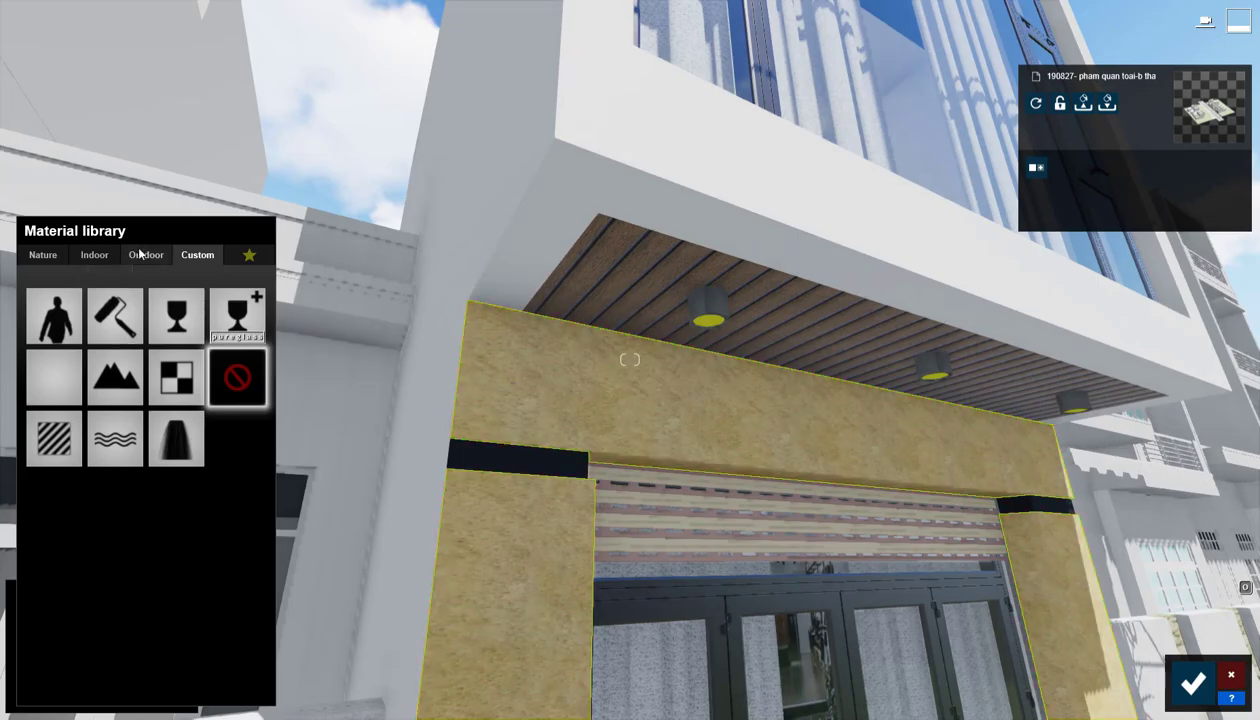
Browse the indoor marbles and apply Polii Marble 047 3K to the ground-floor entrance surround.
left_click(97, 255)
left_click(99, 333)
left_click(115, 480)
key("s")
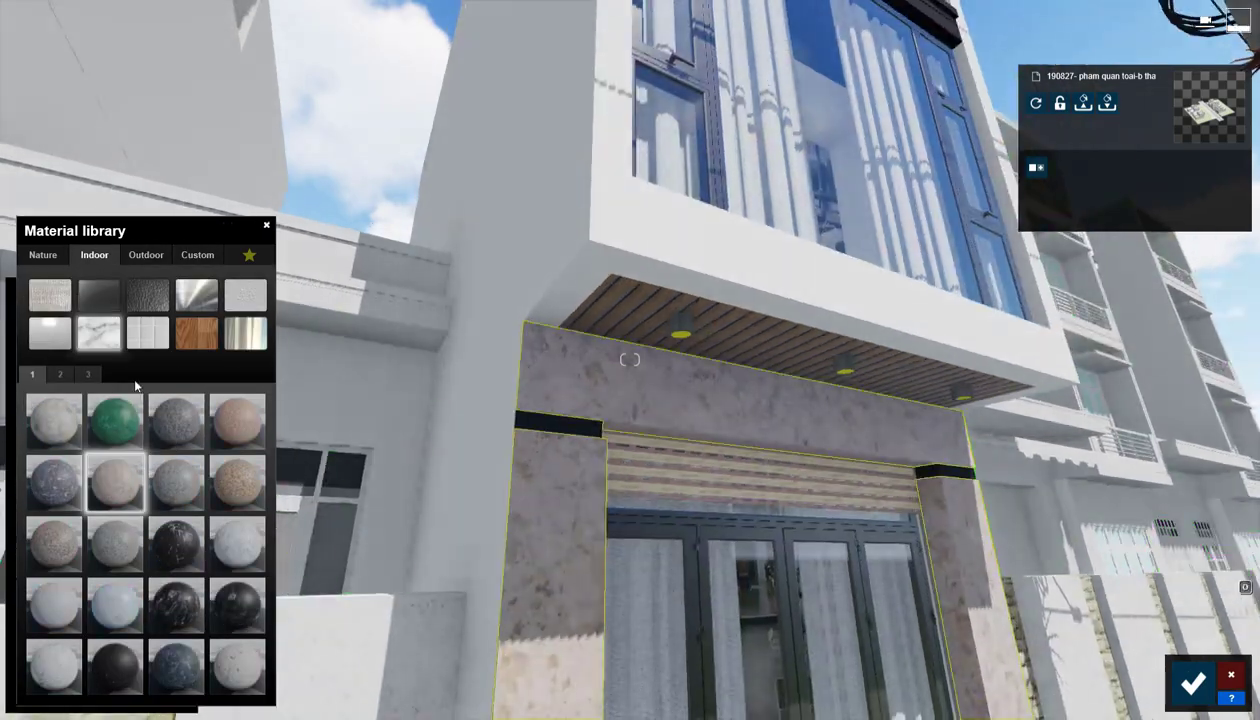
left_click(88, 374)
left_click(55, 421)
key("s")
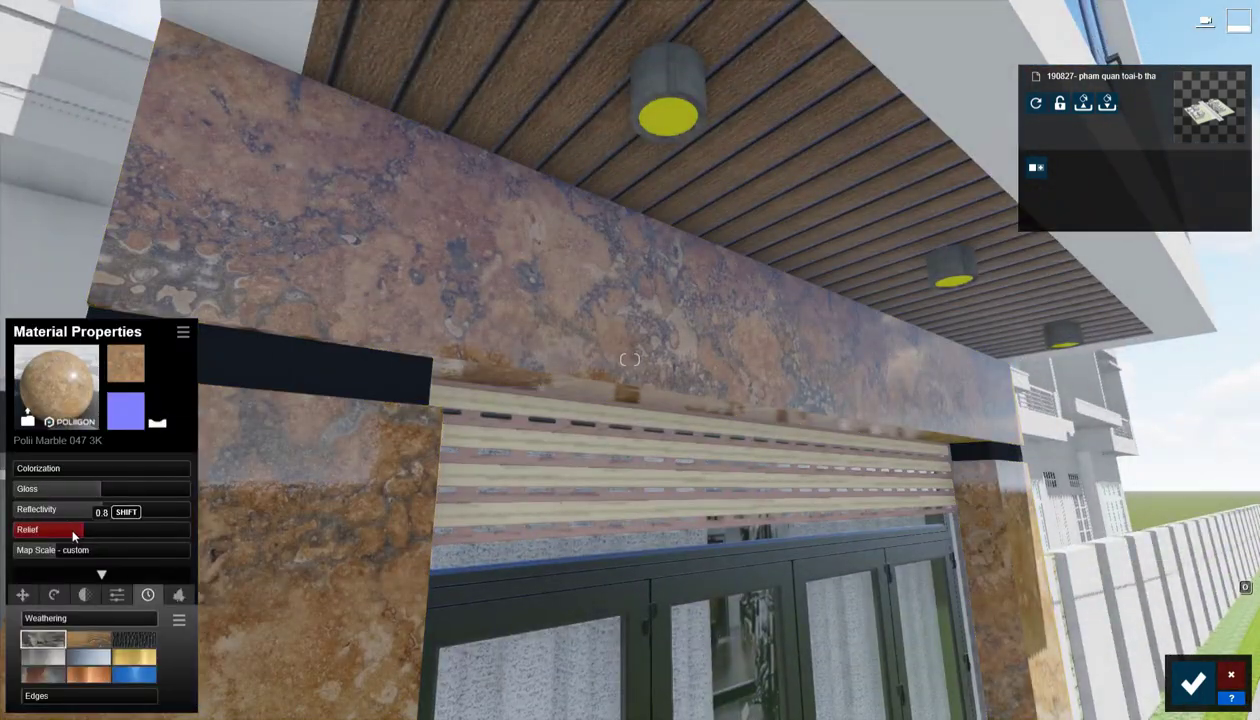
Raise the entrance marble's gloss to the maximum and increase its reflectivity.
left_click_drag(148, 490, 190, 490)
left_click(147, 510)
key("s")
key("w")
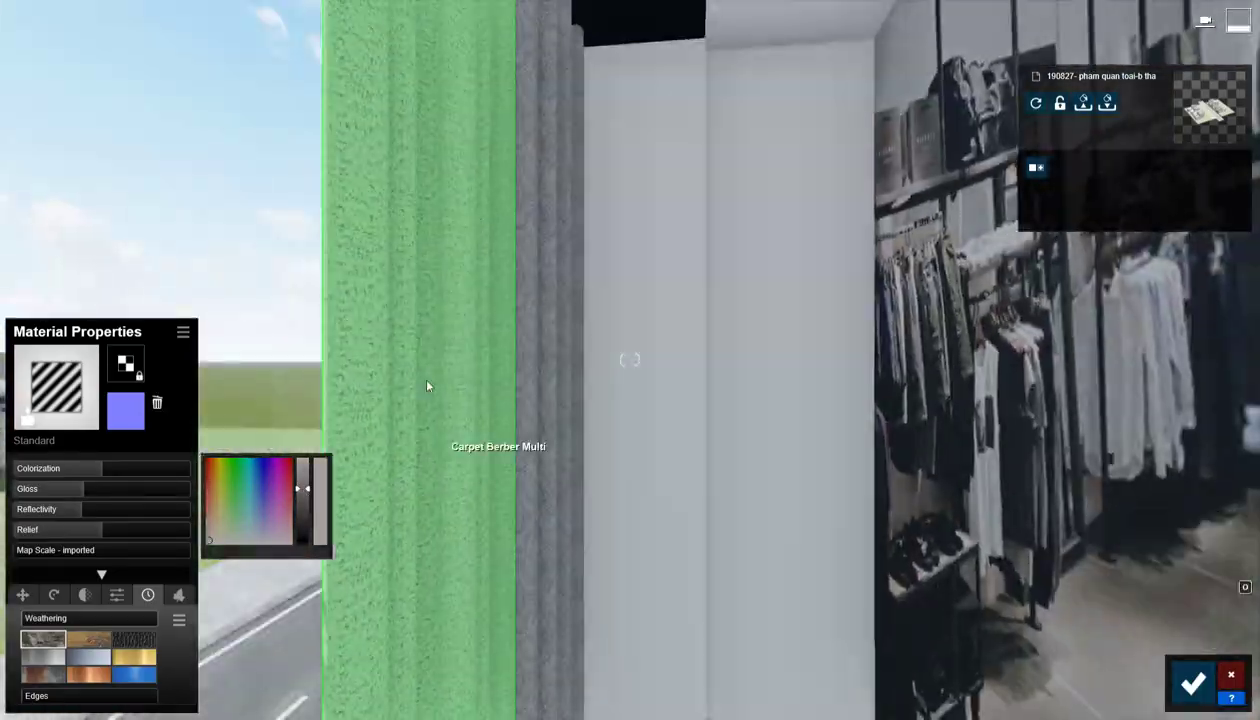
Replace the window curtain's carpet texture with a sheer white fabric from the indoor curtain materials.
left_click(428, 385)
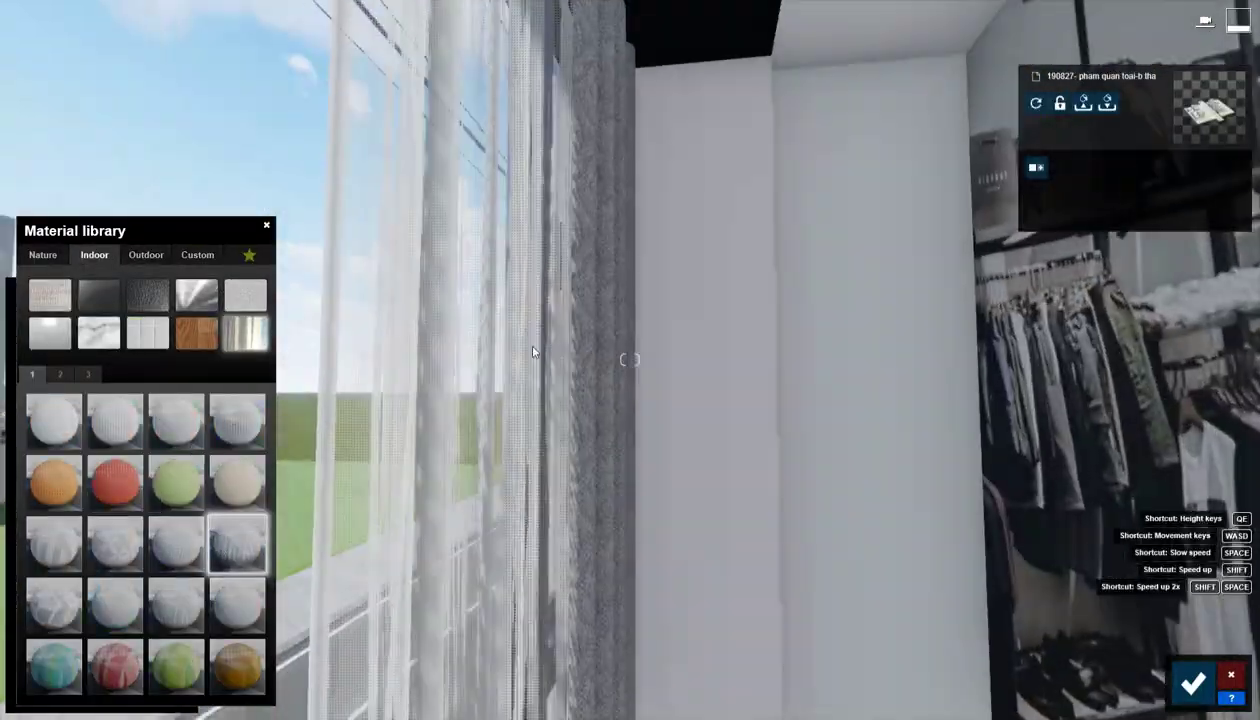
left_click_drag(524, 340, 524, 340)
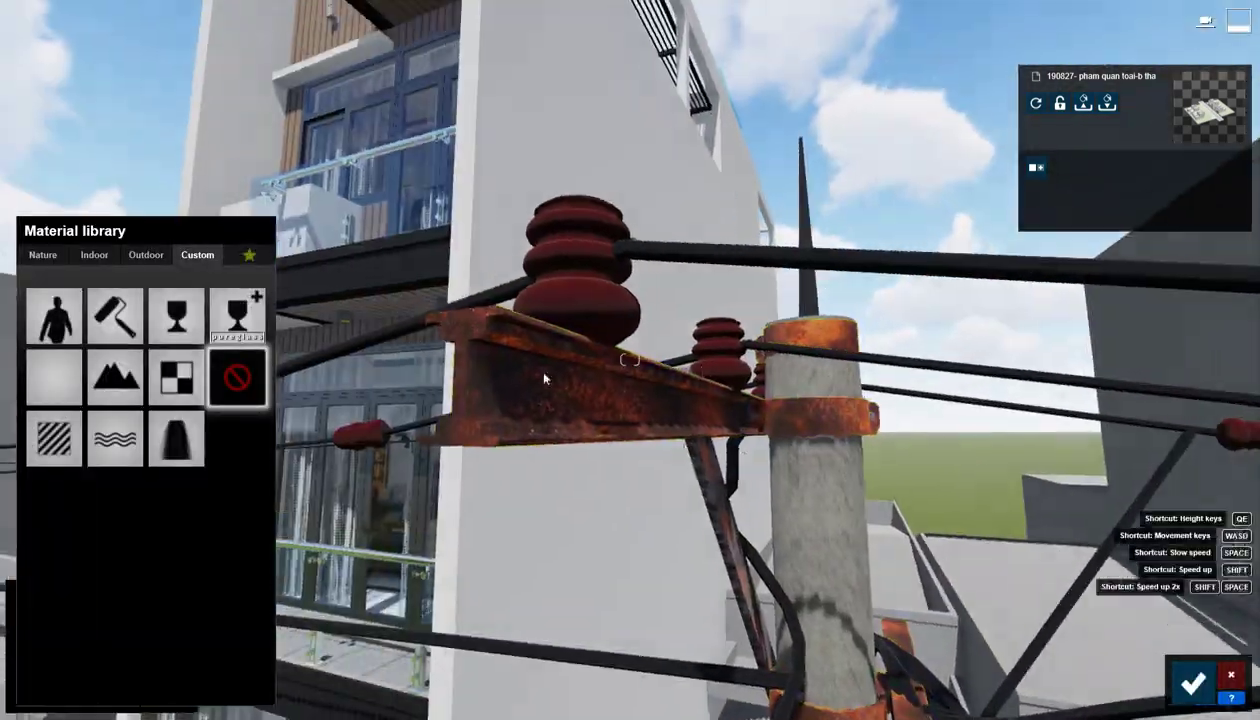
Edit the materials of the utility pole's rusty crossarm and vertical conduit, using the outdoor library for the conduit.
left_click(545, 378)
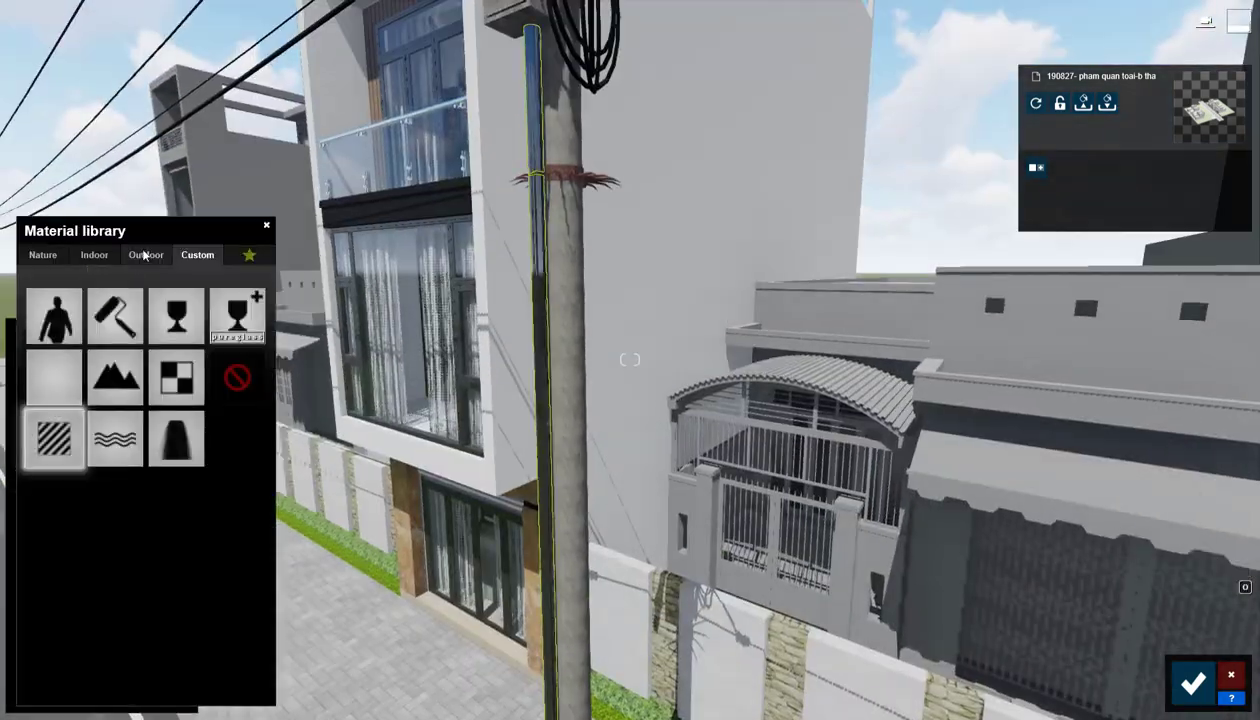
left_click(145, 256)
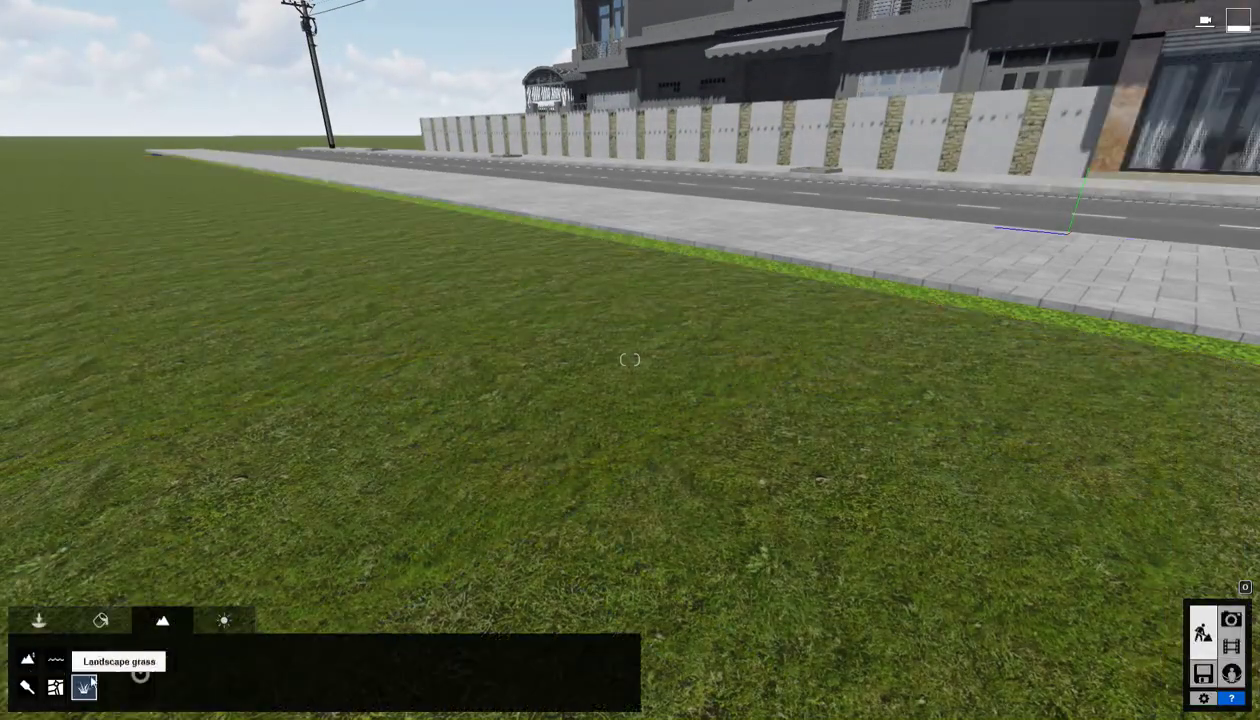
Set up landscape grass on the terrain and apply a 3D grass material to the planting strips along the fence.
left_click(85, 686)
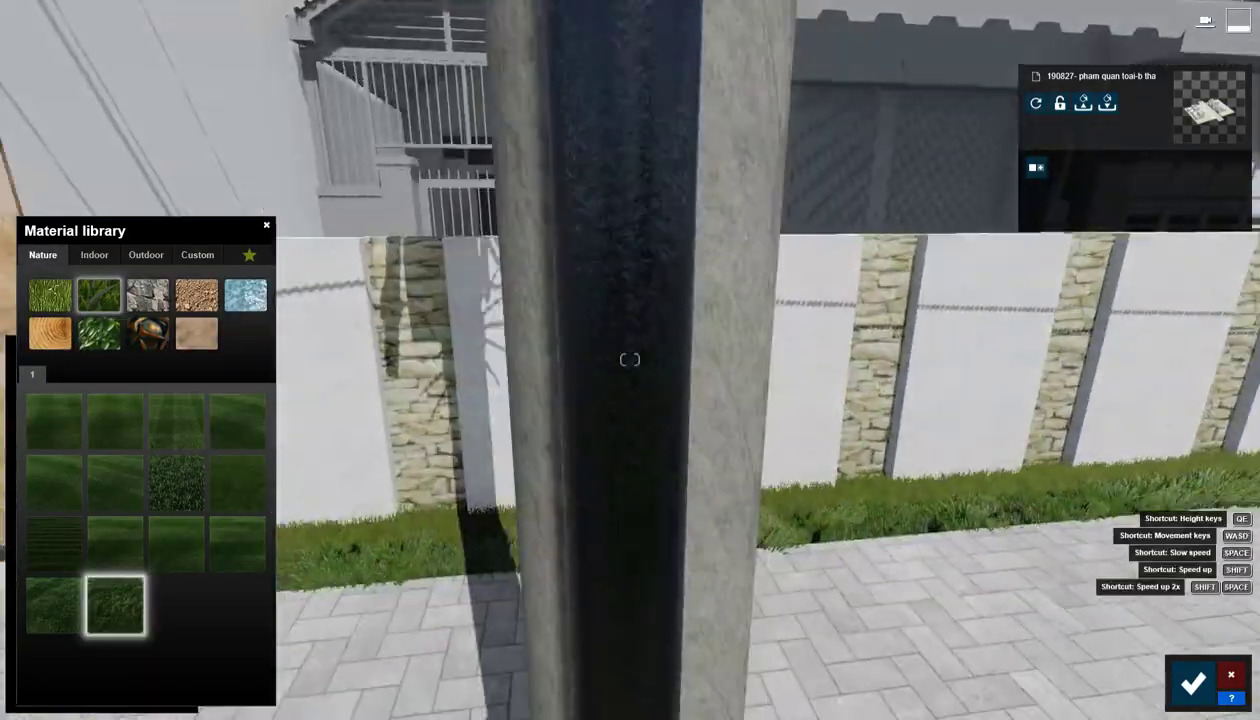
left_click(54, 598)
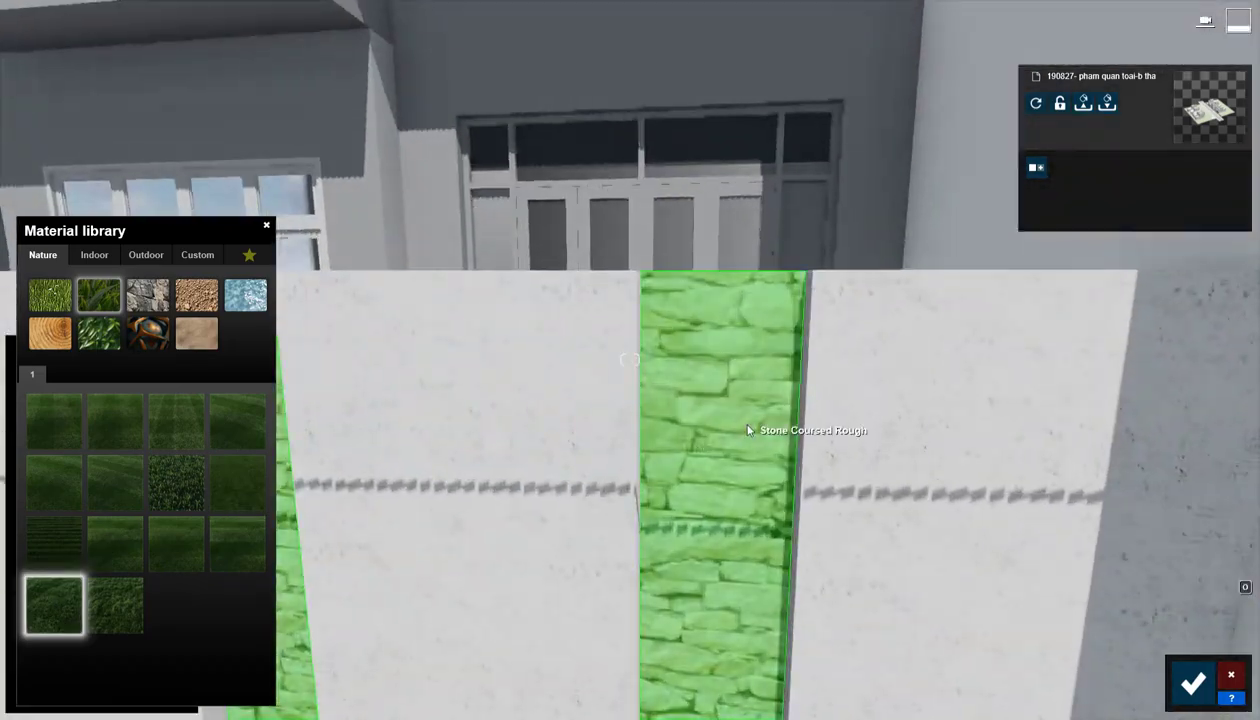
Apply the outdoor concrete block material Concrete 006 DDDS 1024 to the fence's stone pillars.
left_click(146, 254)
left_click(118, 482)
scroll(593, 402, "down", 3)
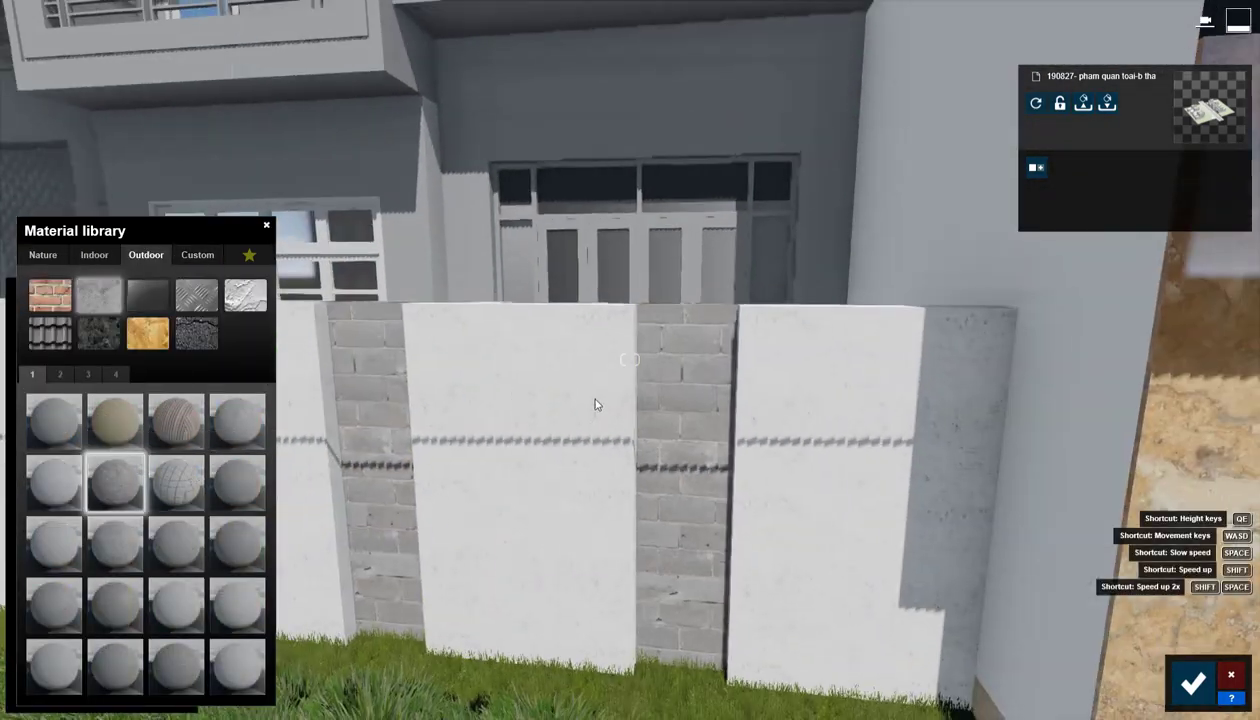
Apply a plain gray concrete from the outdoor library to the fence panels between the pillars.
left_click(593, 402)
left_click(146, 255)
left_click(232, 408)
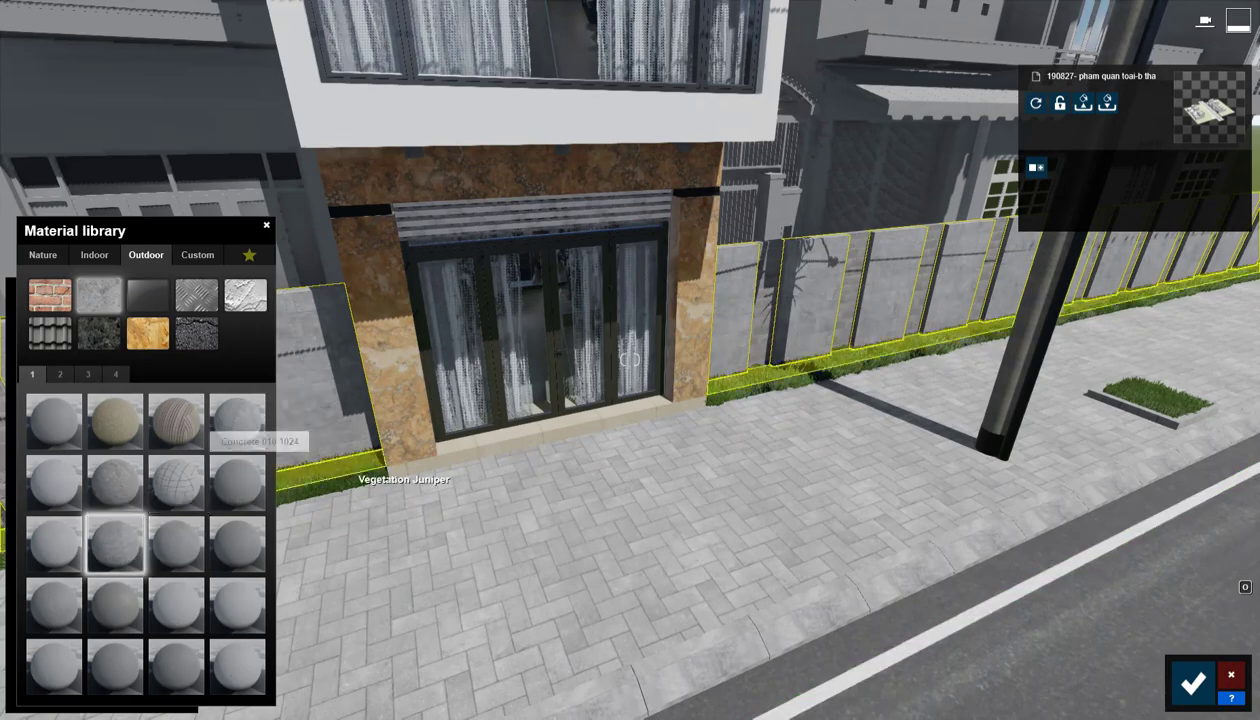
Apply the outdoor material Concrete 011 1024 to the road's white edge line beside the sidewalk.
right_click_drag(400, 472, 496, 485)
scroll(496, 485, "down", 3)
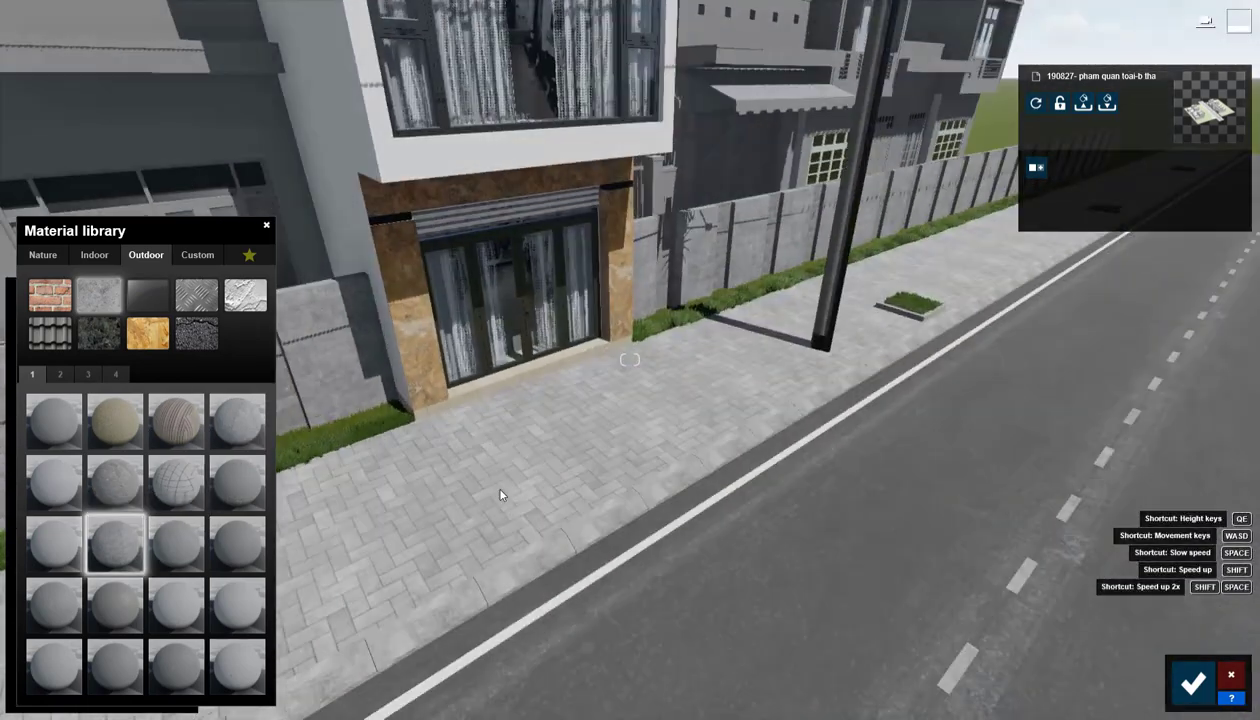
left_click(520, 618)
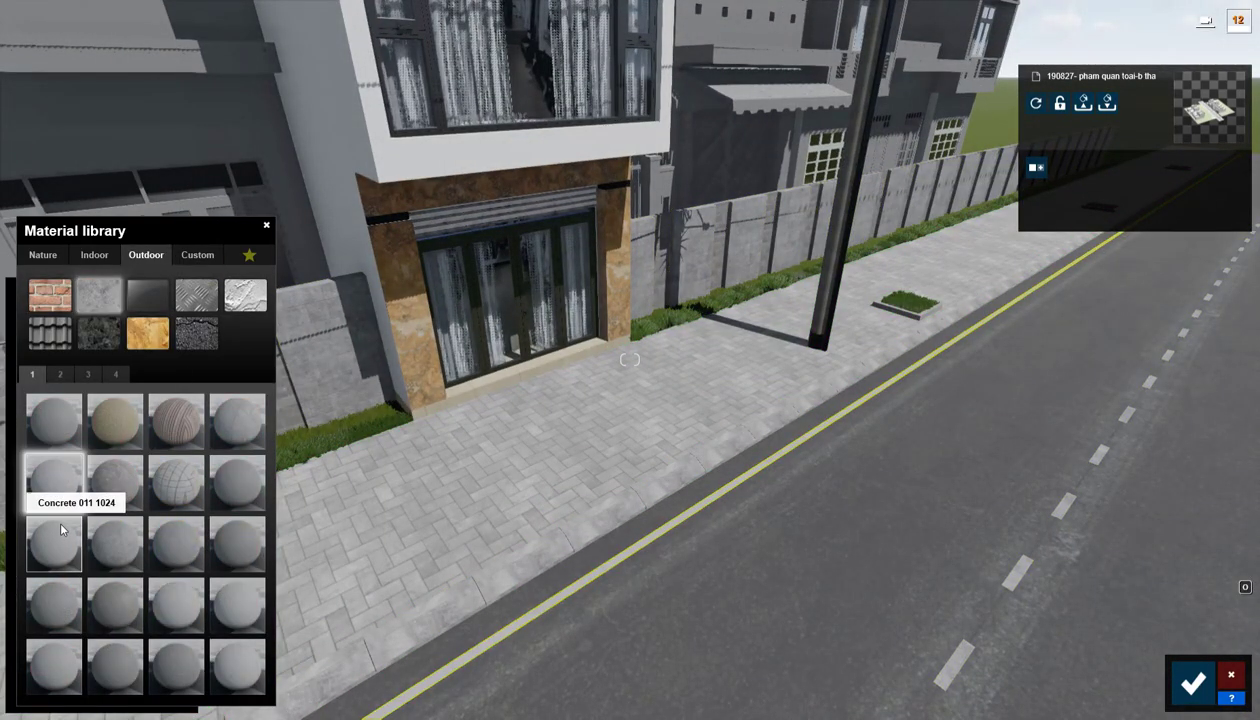
left_click(61, 527)
Cover the fence pillars with climbing ivy using the foliage settings of their Concrete 006 DDDS 1024 material.
right_click_drag(711, 574, 641, 534)
key("w")
left_click(450, 430)
left_click(57, 388)
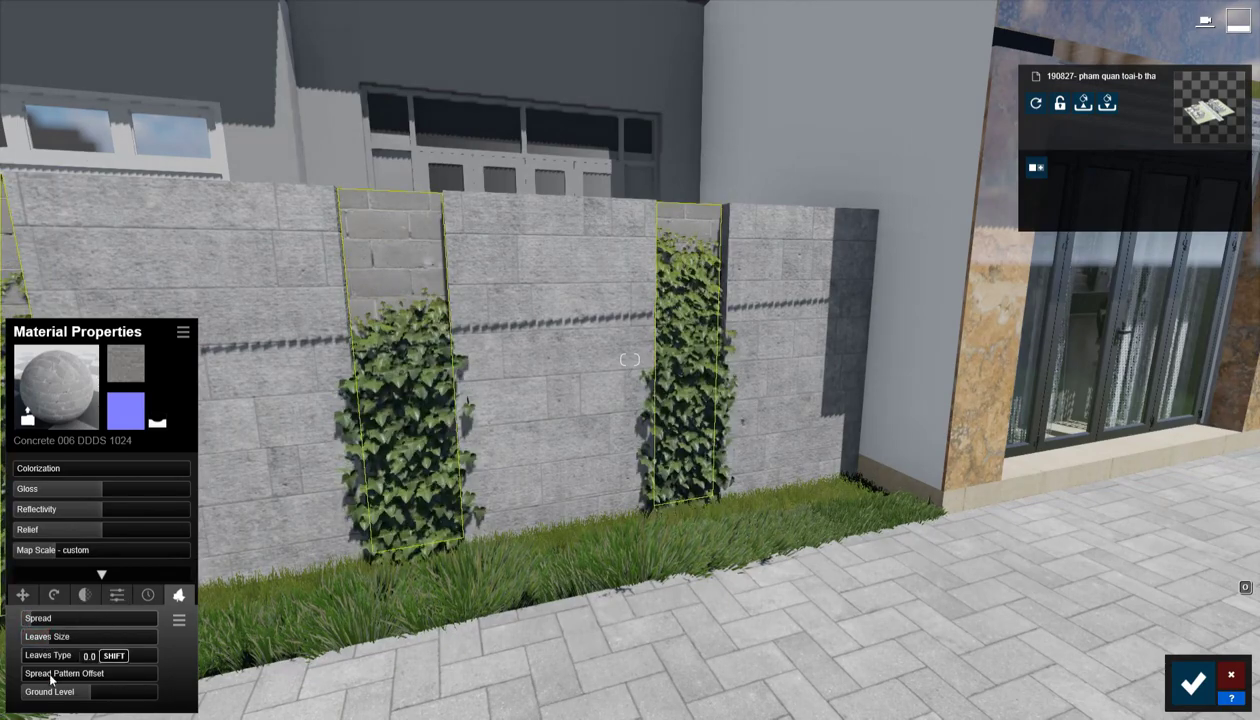
key("s")
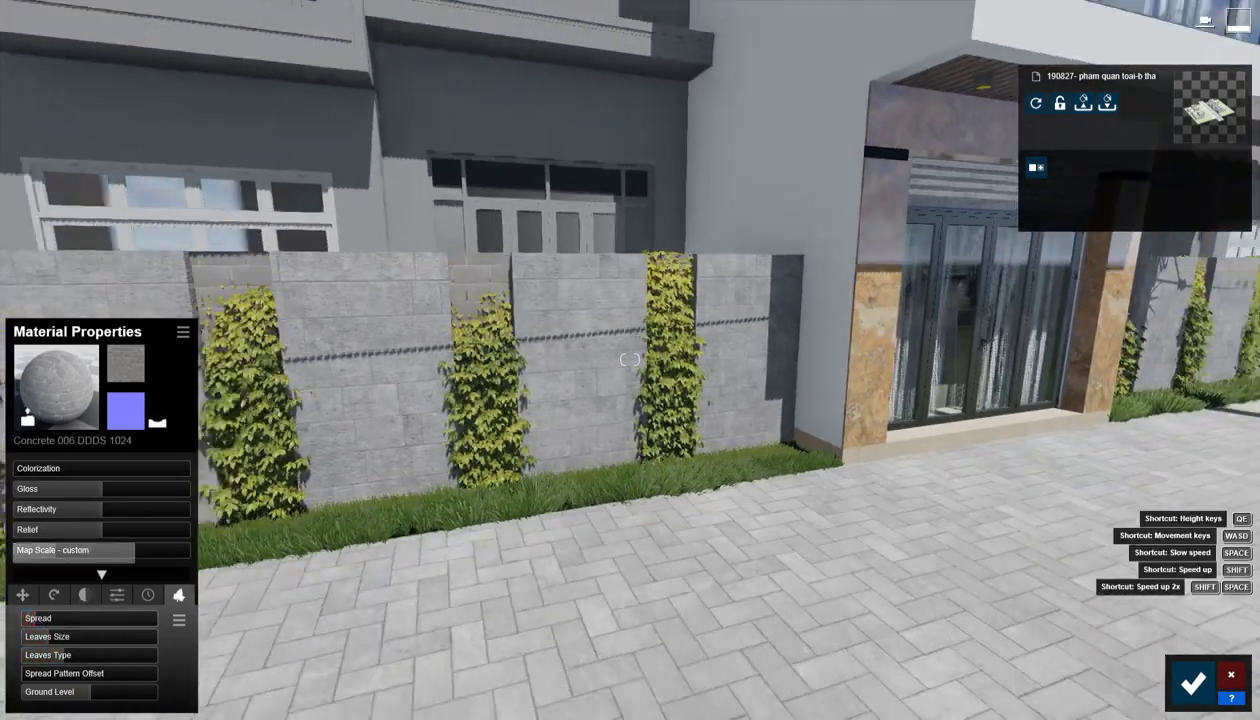
Make the sidewalk paving a Standard material with lowered gloss and reflectivity, and add weathering to it.
key("s")
right_click_drag(323, 554, 420, 560)
right_click_drag(560, 450, 508, 492)
left_click(509, 492)
left_click(57, 438)
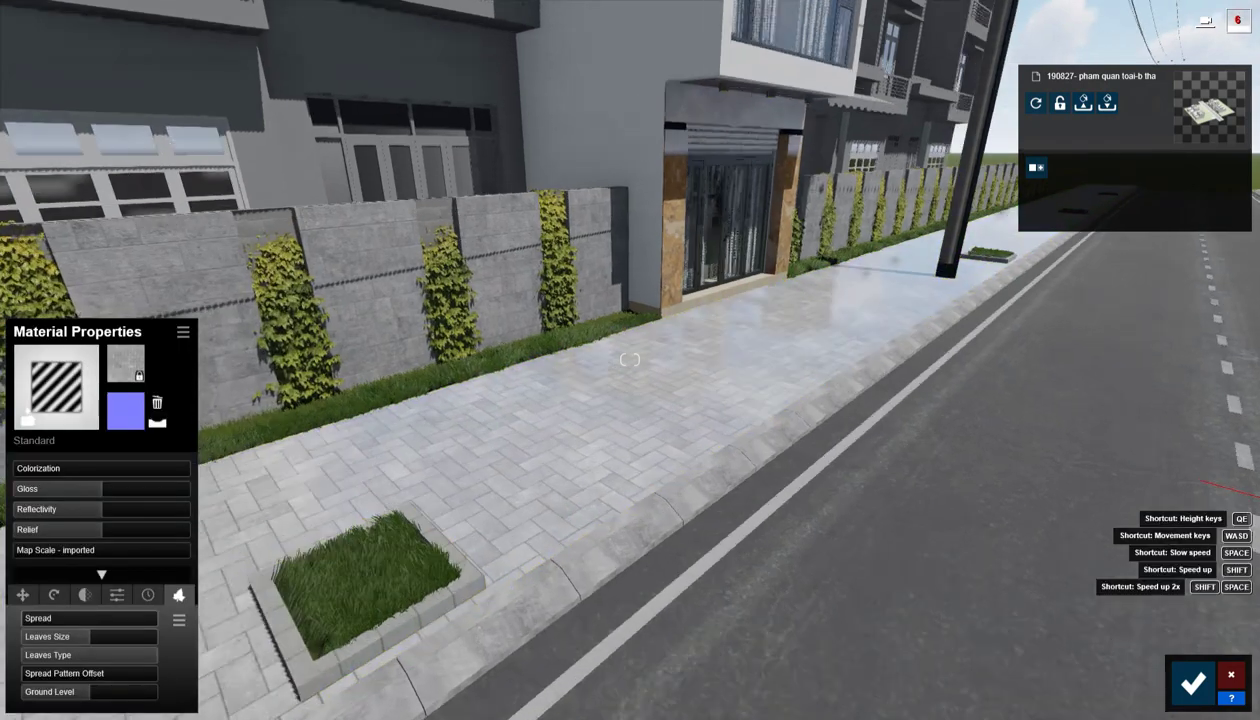
key("w")
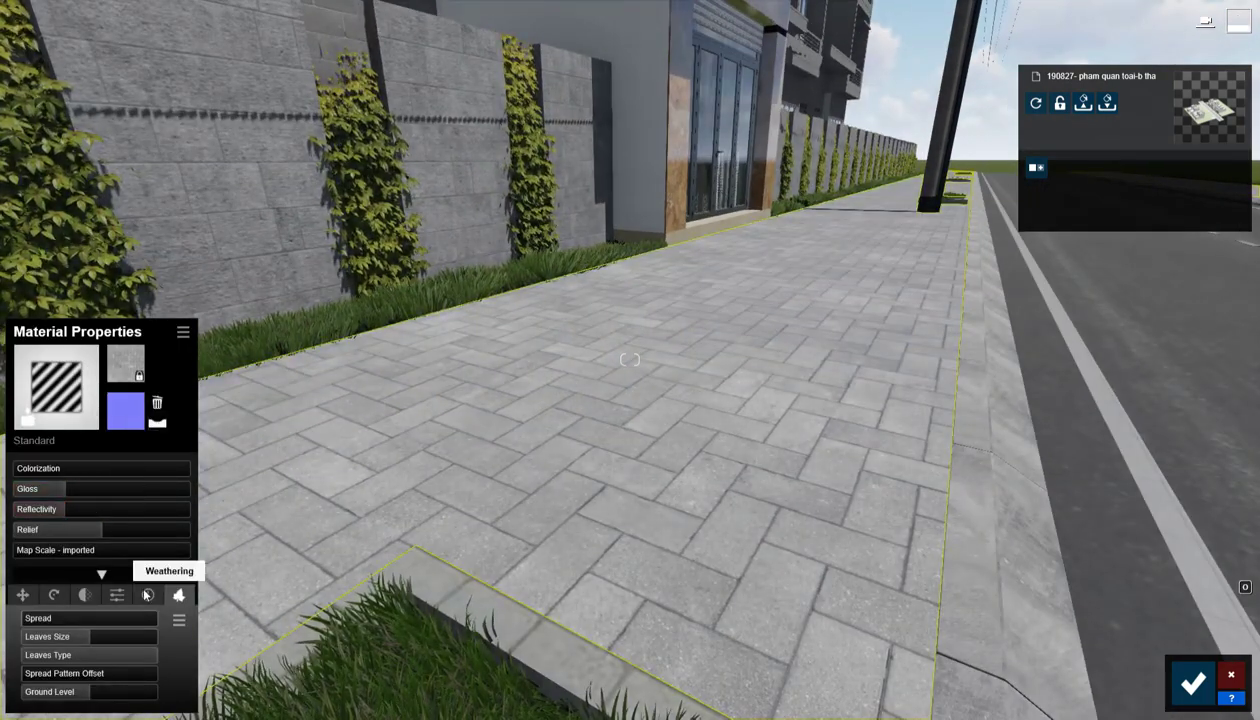
left_click(147, 595)
left_click_drag(90, 619, 58, 619)
Make the concrete kerb between the sidewalk and the road a Standard material.
key("s")
left_click(502, 588)
left_click(57, 438)
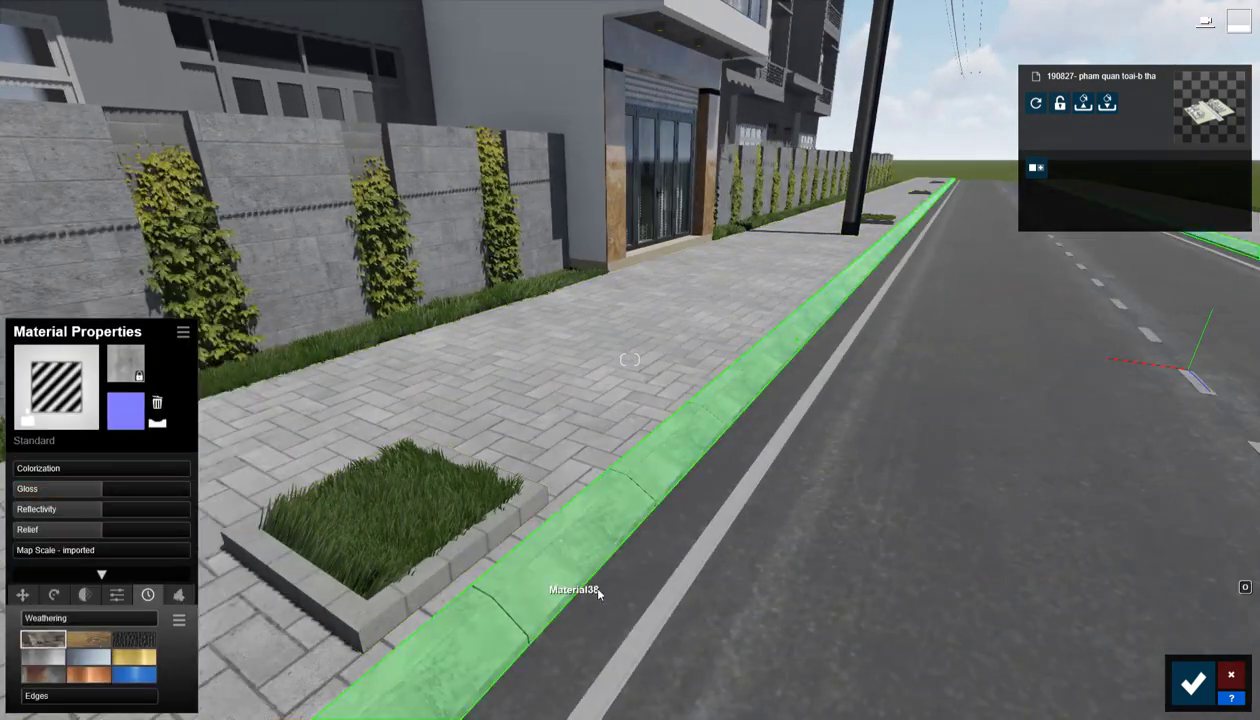
Apply the third asphalt on the second page of the outdoor library to the road surface.
key("s")
left_click(852, 506)
left_click(65, 374)
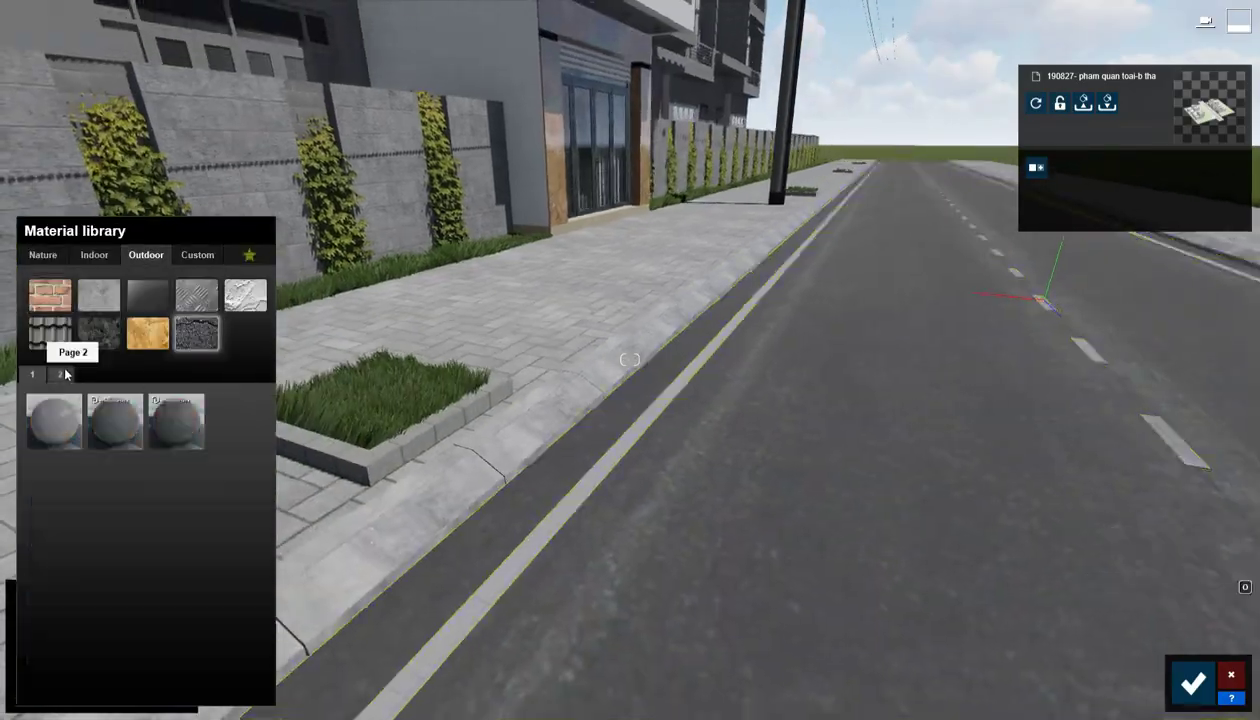
key("d")
left_click(175, 427)
Apply a gray outdoor metal to the wall lamp's housing and a beige indoor material to its light strip.
key("s")
right_click_drag(723, 591, 670, 568)
key("w")
left_click(630, 590)
left_click(147, 256)
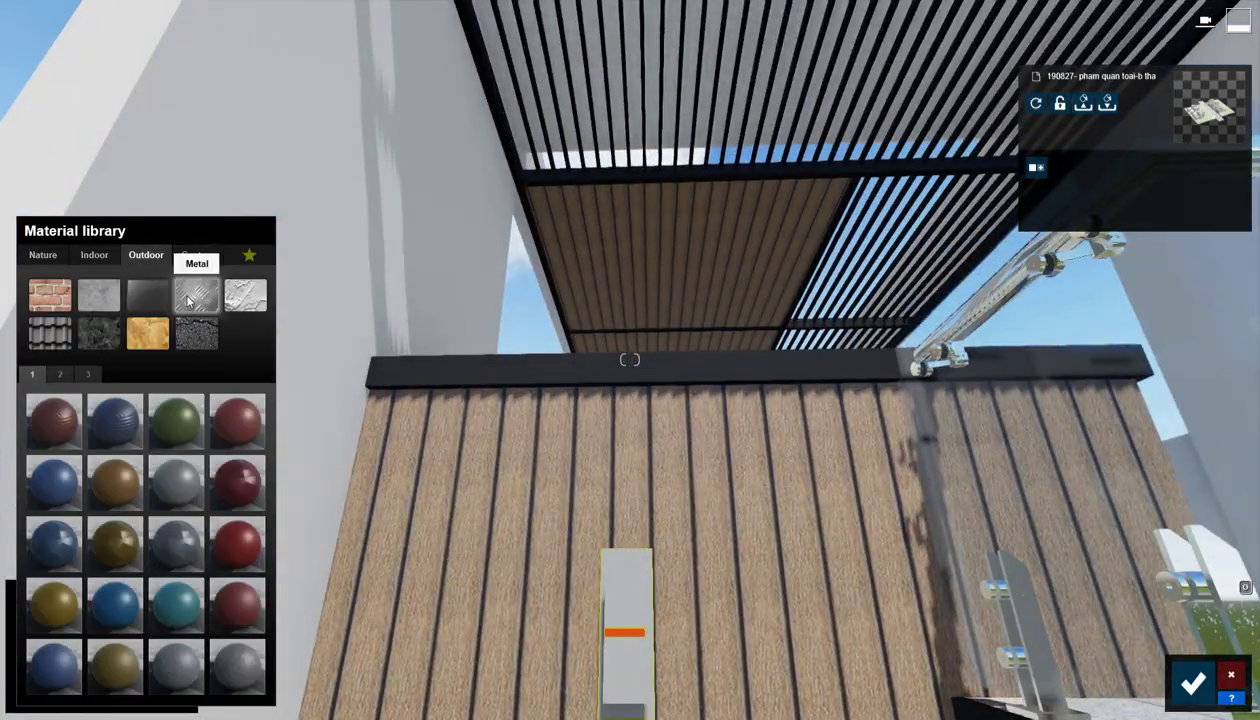
right_click_drag(700, 510, 689, 593)
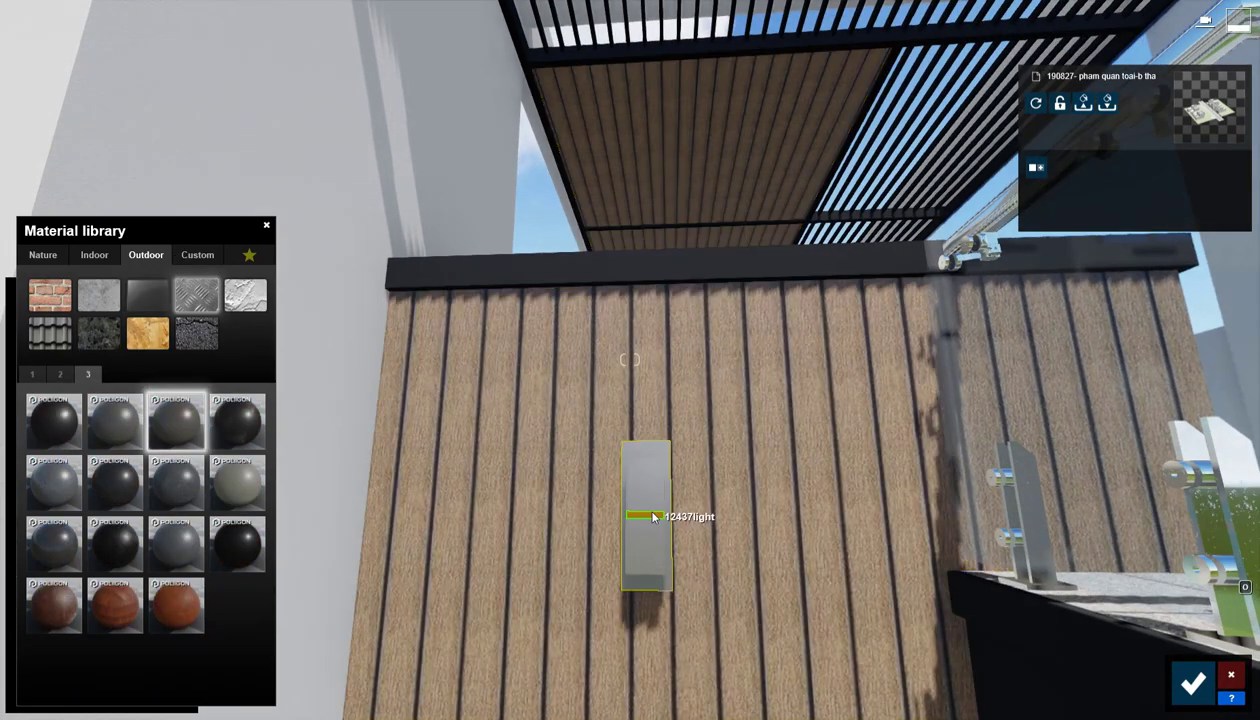
left_click(652, 516)
left_click(95, 256)
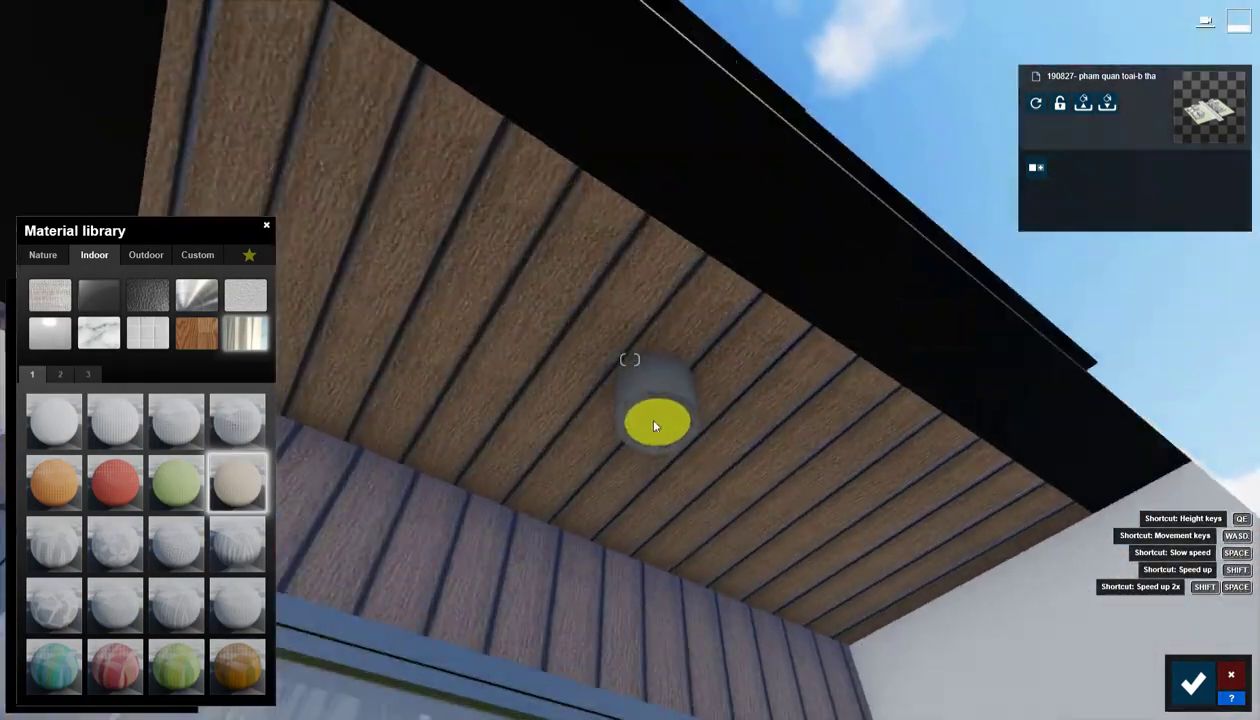
Give the ceiling downlight under the balcony a metal housing and apply the beige indoor material to its round light face.
left_click(199, 309)
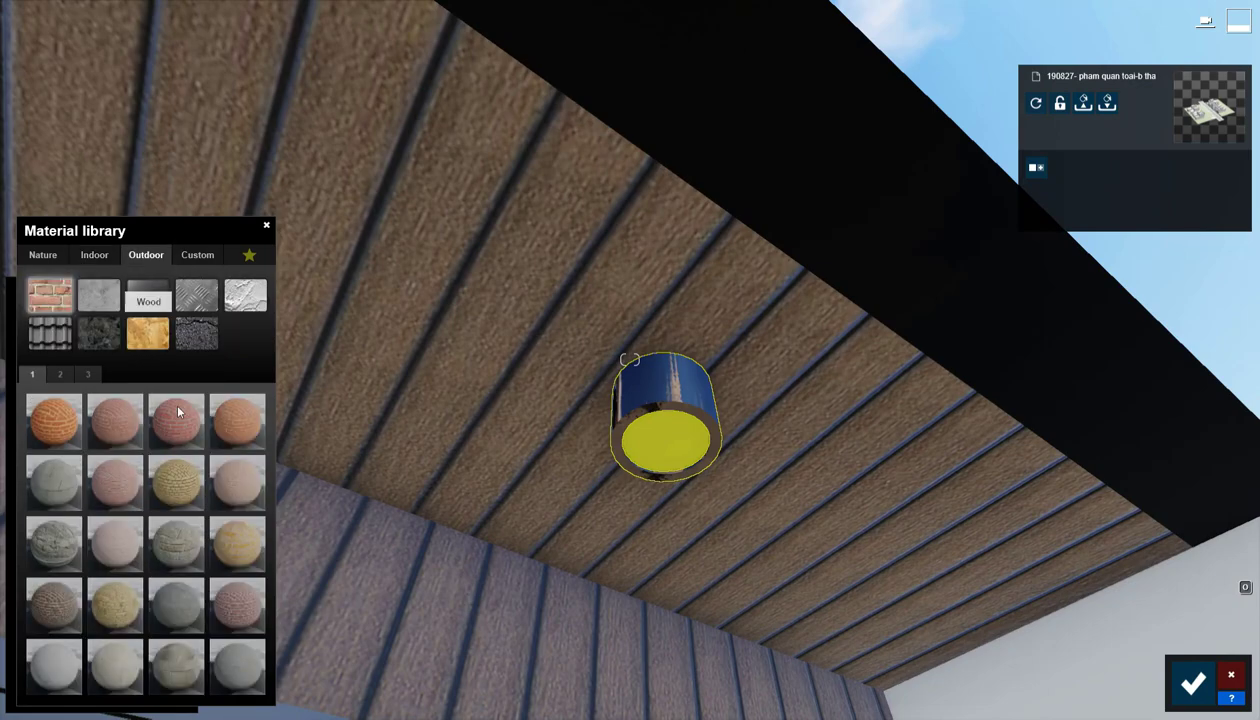
left_click(234, 530)
key("w")
right_click_drag(670, 440, 692, 490)
left_click(690, 385)
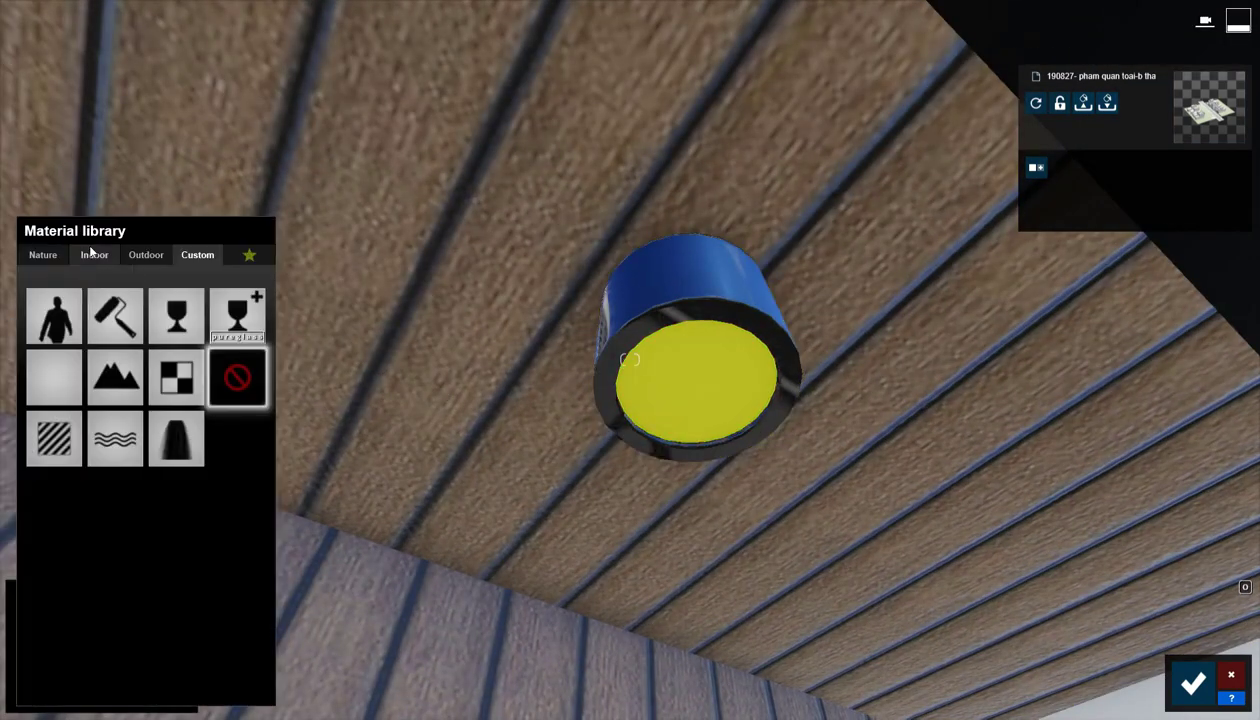
left_click(238, 482)
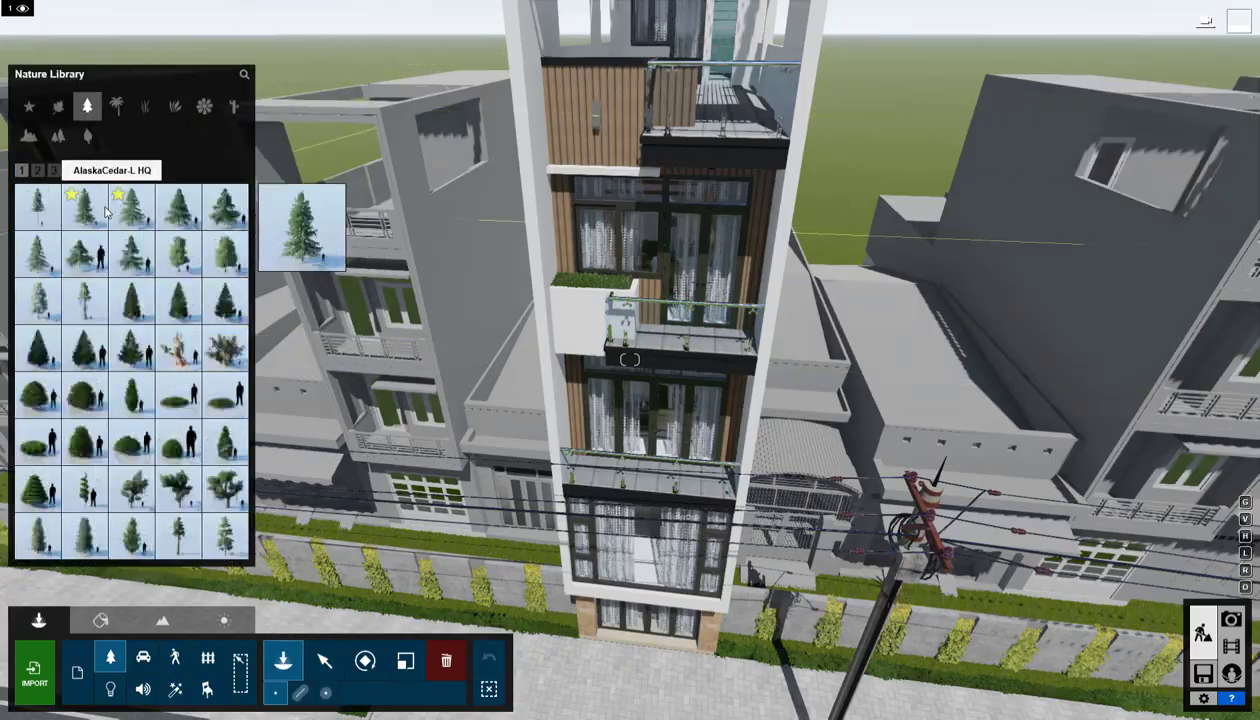
Place a ChineseJuniper B3 on the grass strip by the fence beside the house entrance and scale it down.
left_click(131, 396)
key("w")
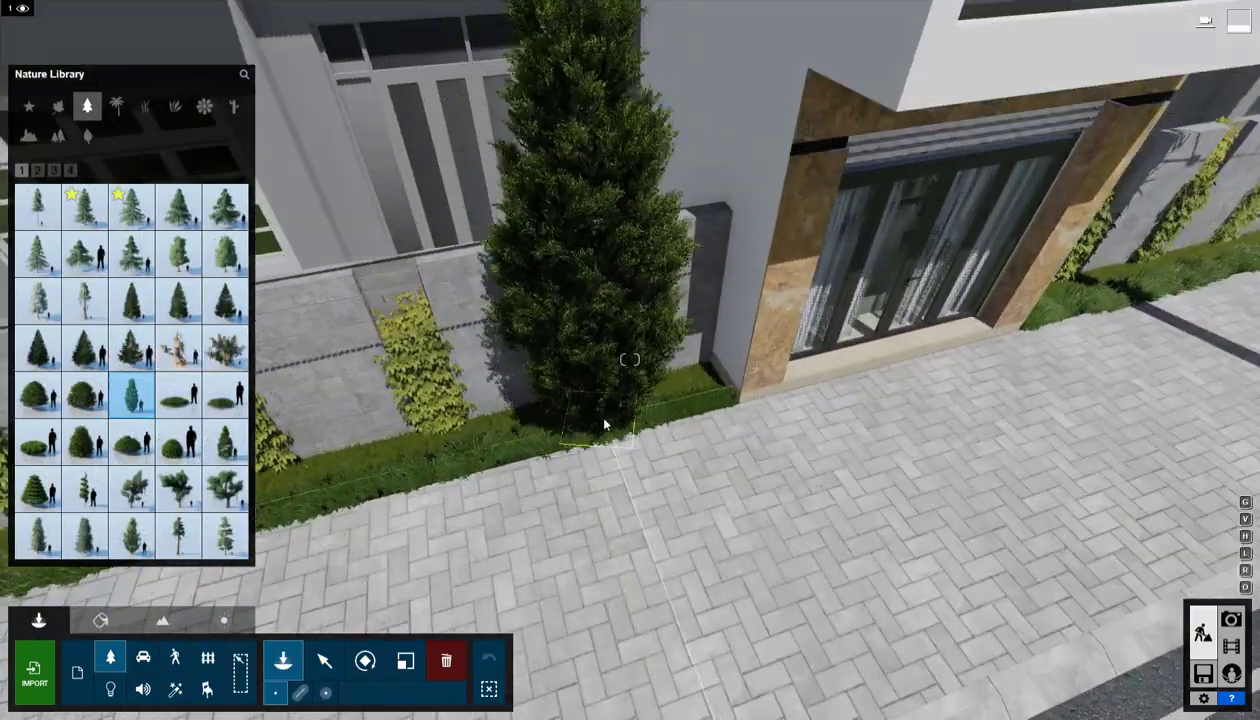
left_click(600, 416)
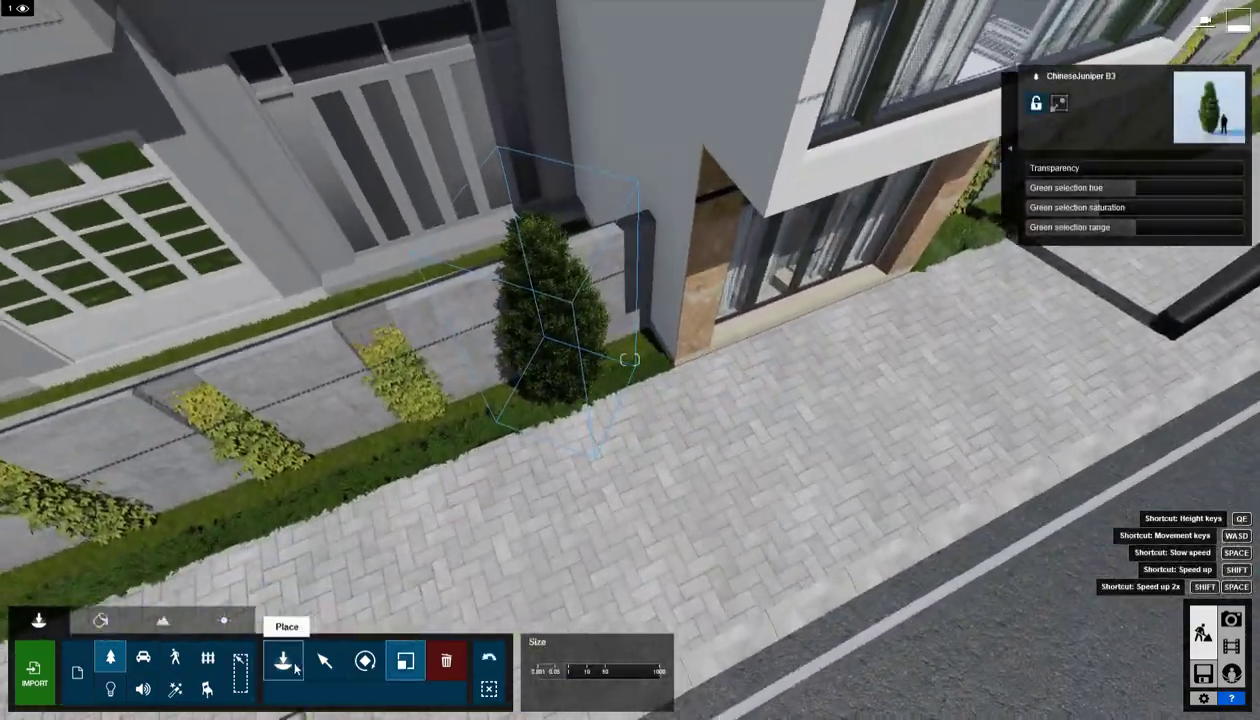
left_click(334, 665)
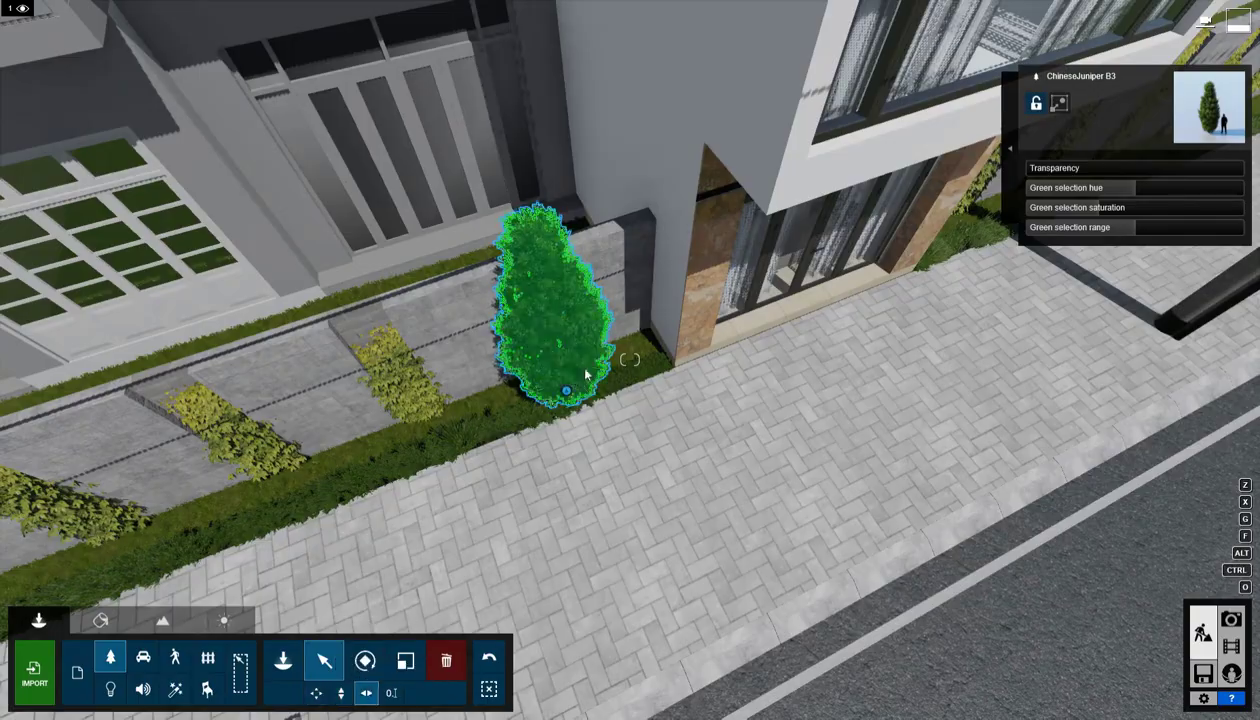
Copy the juniper repeatedly along the grass strip on the left side of the house, spacing the copies about 3.6 m apart.
left_click_drag(375, 483, 385, 476, "alt")
right_click_drag(385, 476, 637, 443)
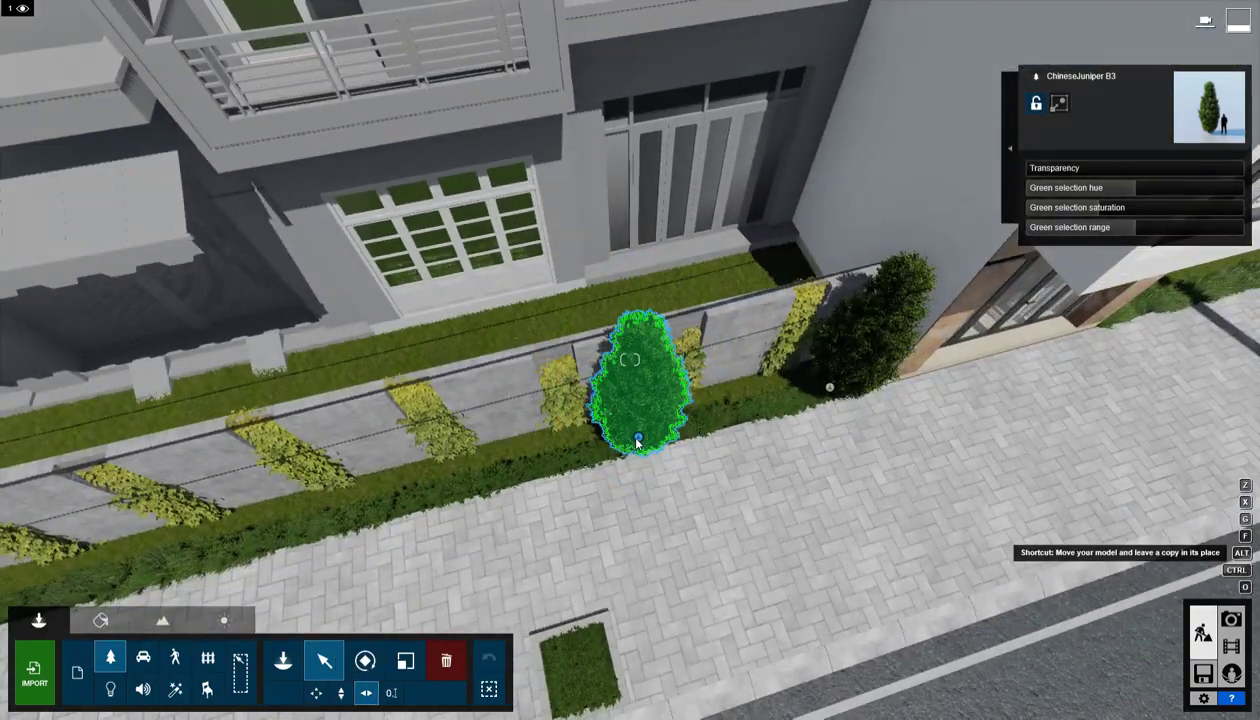
right_click_drag(403, 498, 661, 470)
left_click_drag(661, 470, 443, 498, "alt")
right_click_drag(443, 498, 709, 483)
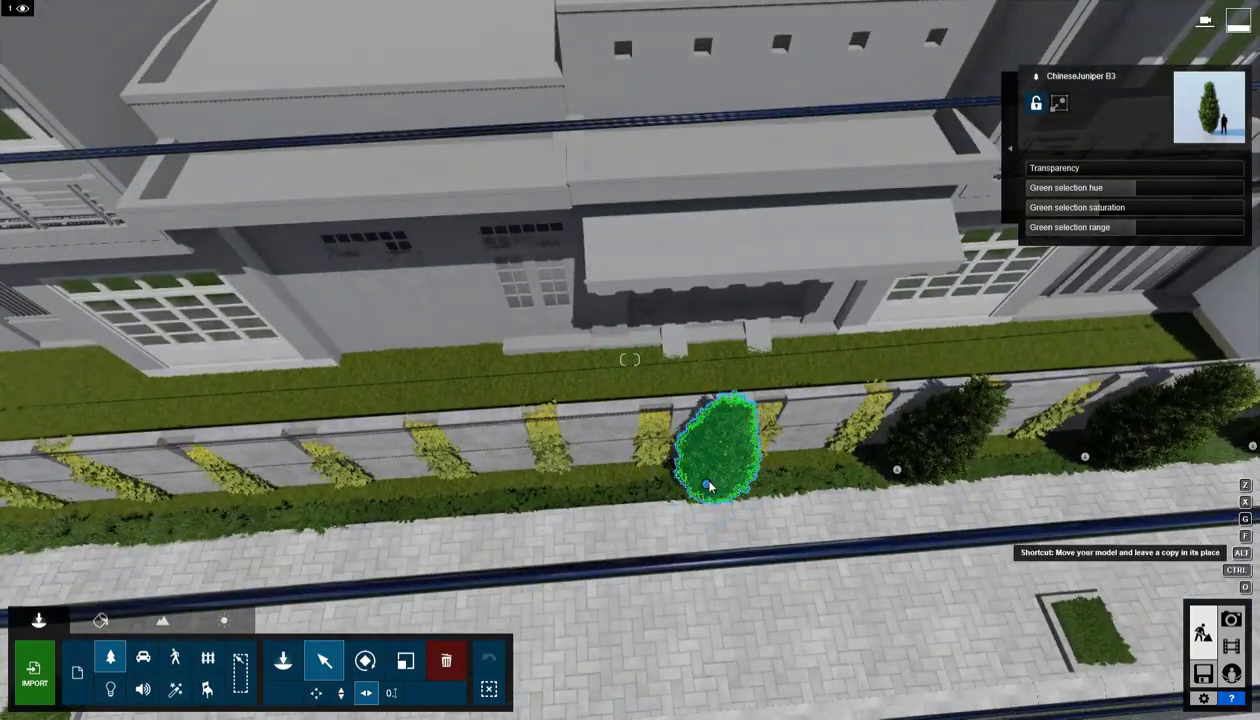
left_click_drag(513, 497, 511, 498, "alt")
middle_click_drag(511, 498, 602, 495)
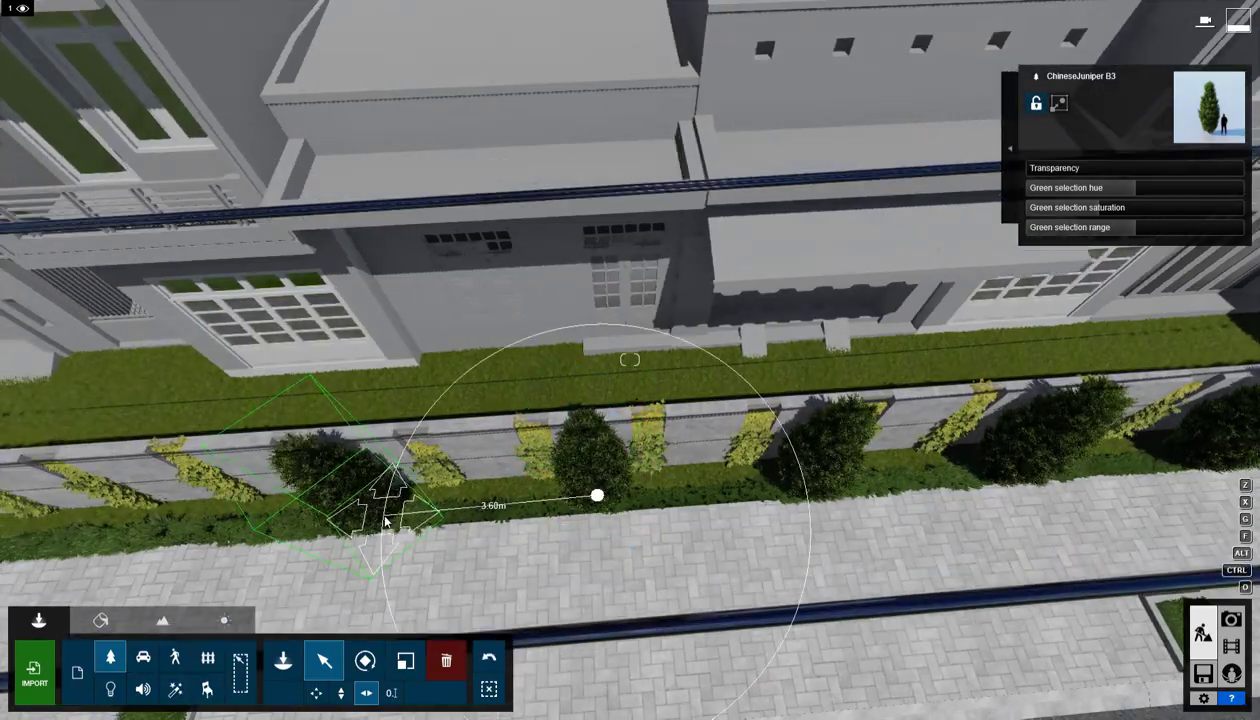
left_click_drag(386, 520, 385, 520, "alt")
middle_click_drag(385, 520, 740, 486)
left_click_drag(648, 508, 532, 516, "alt")
left_click_drag(447, 533, 447, 533, "alt")
middle_click_drag(447, 533, 656, 538)
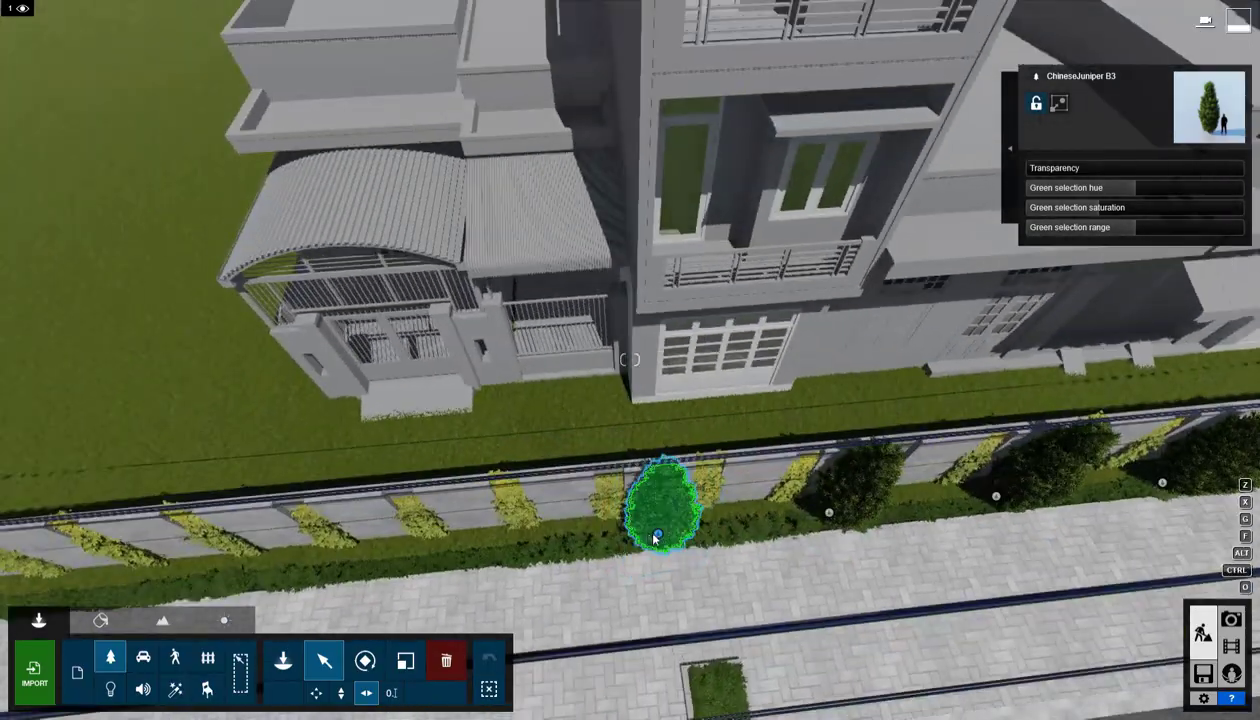
left_click_drag(475, 559, 475, 559, "alt")
key("s")
right_click_drag(475, 559, 388, 613)
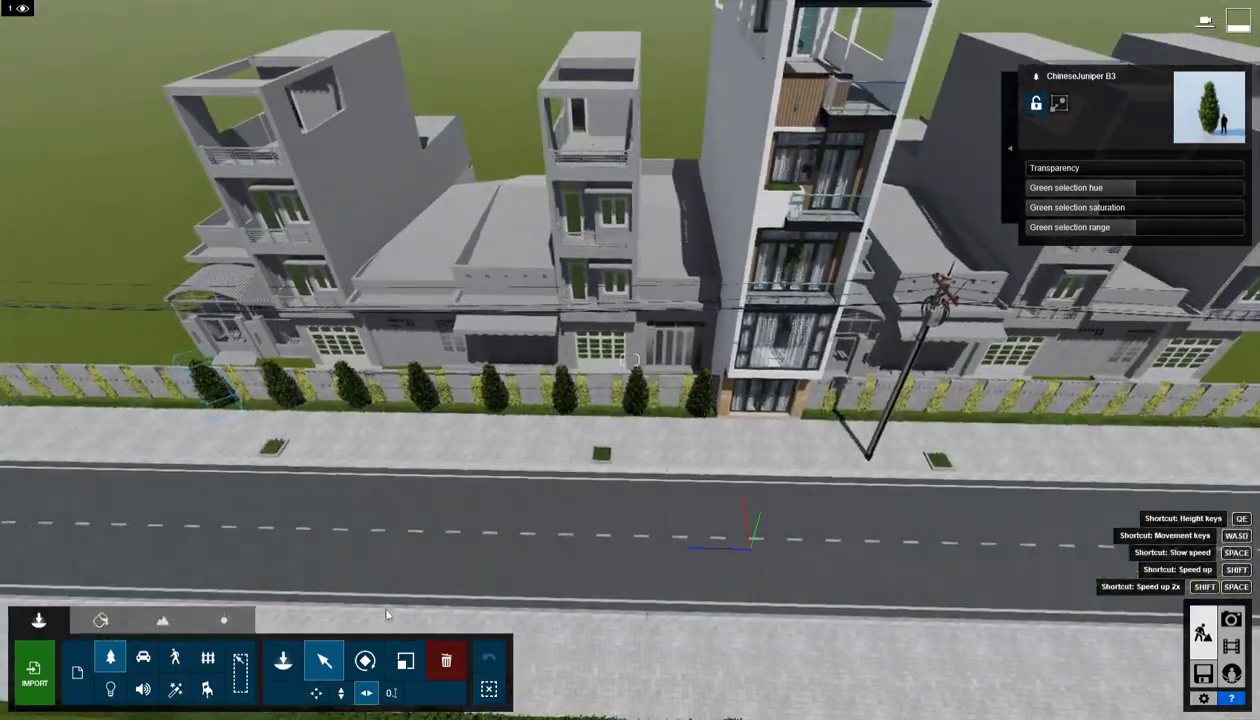
Copy the whole row of eight junipers to the fence on the right side of the house and clear the selection.
left_click_drag(170, 345, 720, 456, "ctrl")
left_click_drag(814, 426, 814, 424, "alt")
right_click_drag(814, 424, 830, 436)
key("w")
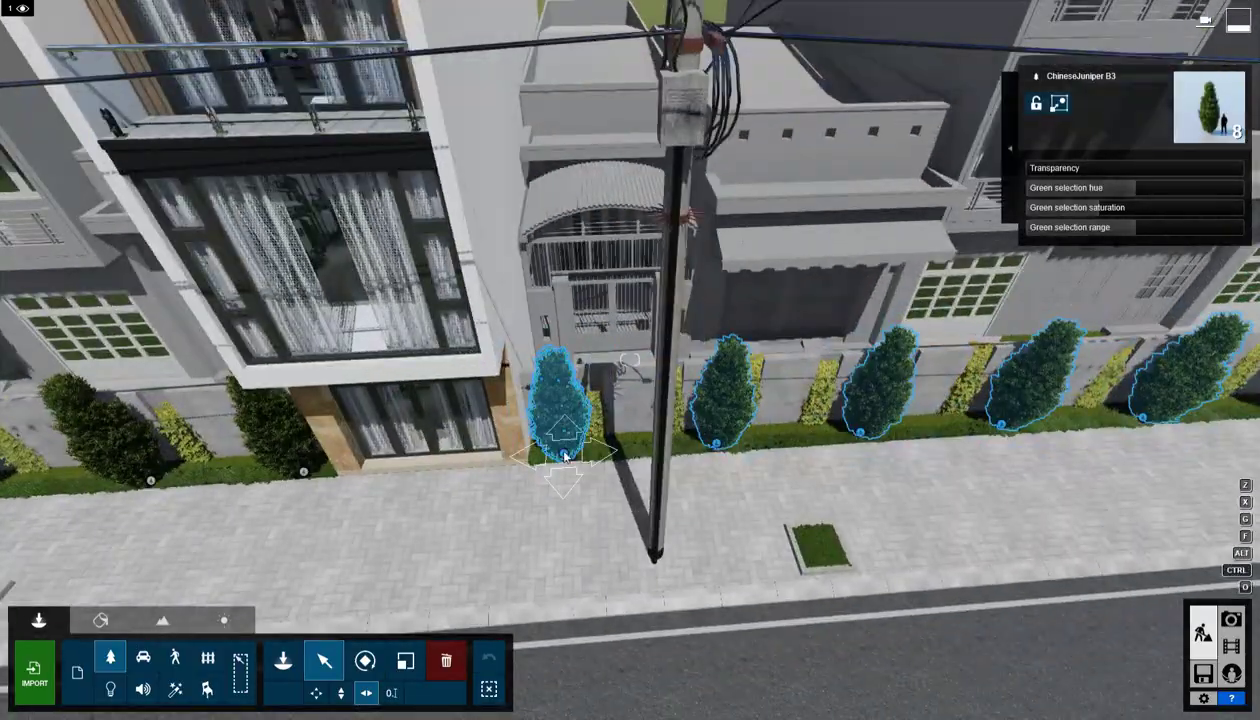
key("d")
key("w")
right_click_drag(558, 460, 540, 500)
left_click(487, 687)
Try a small American beech in the white balcony planter and delete it.
key("s")
key("w")
key("s")
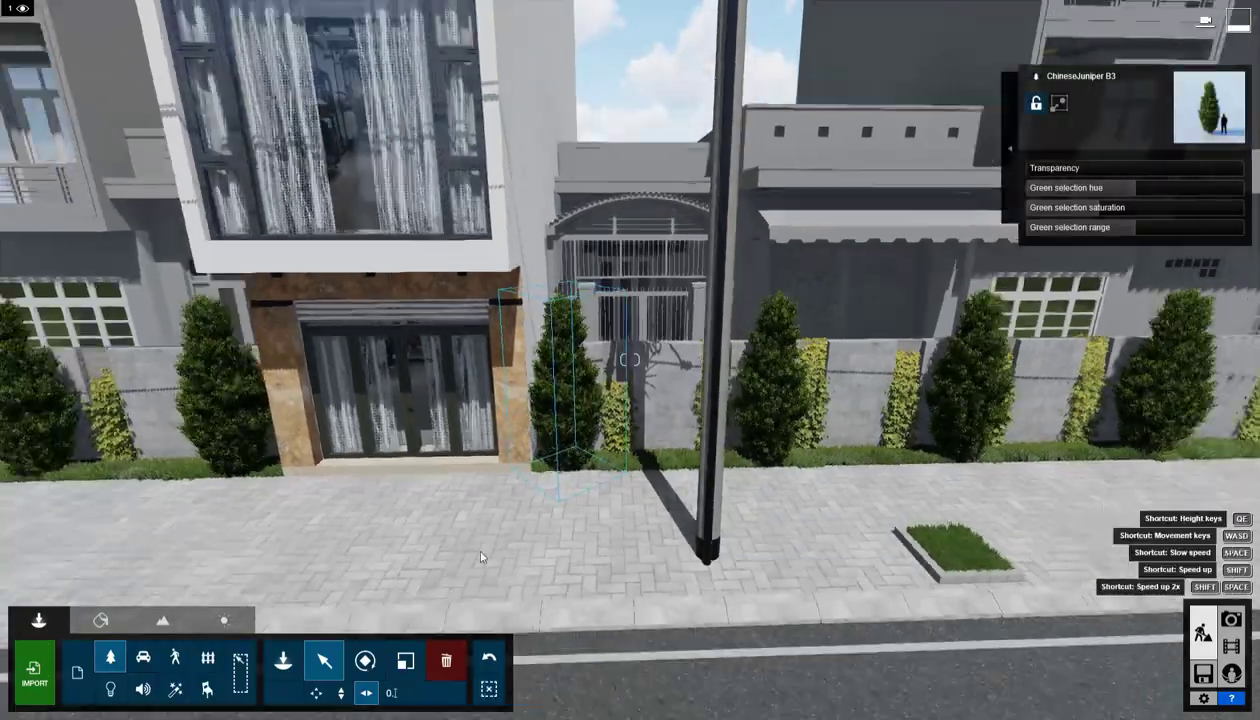
key("s")
right_click_drag(480, 557, 570, 462)
key("q")
left_click(275, 668)
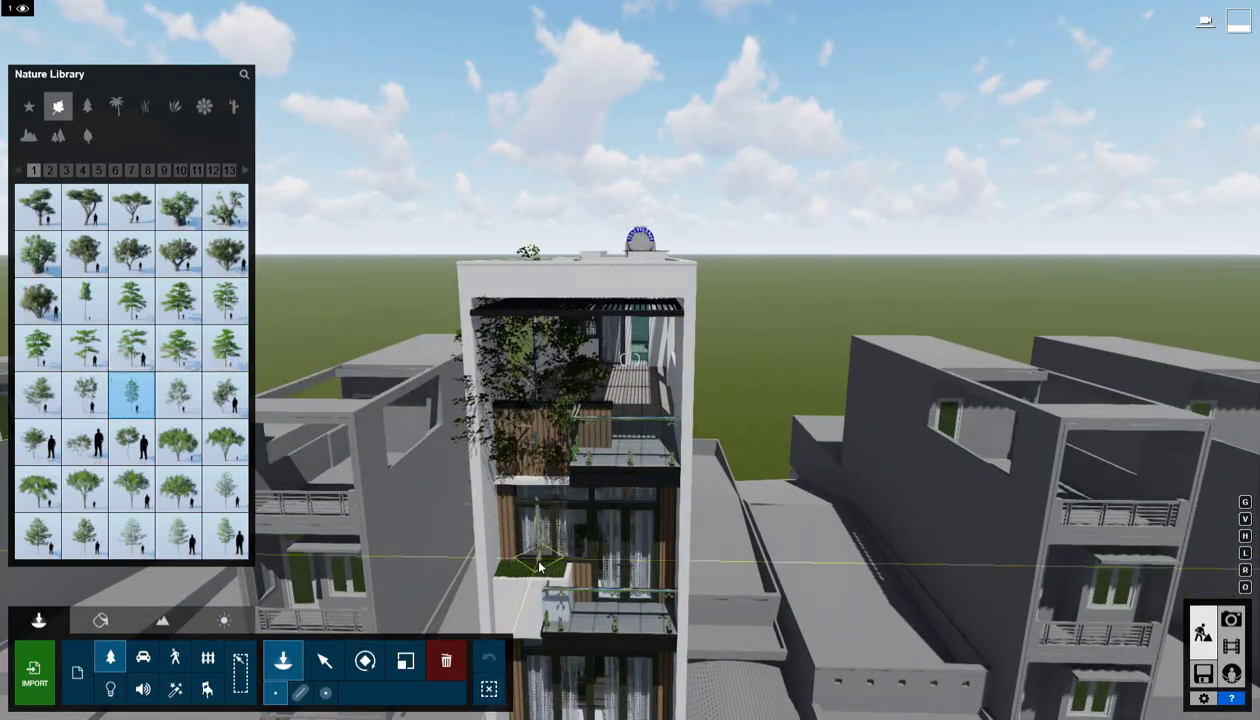
right_click_drag(540, 567, 519, 609)
key("w")
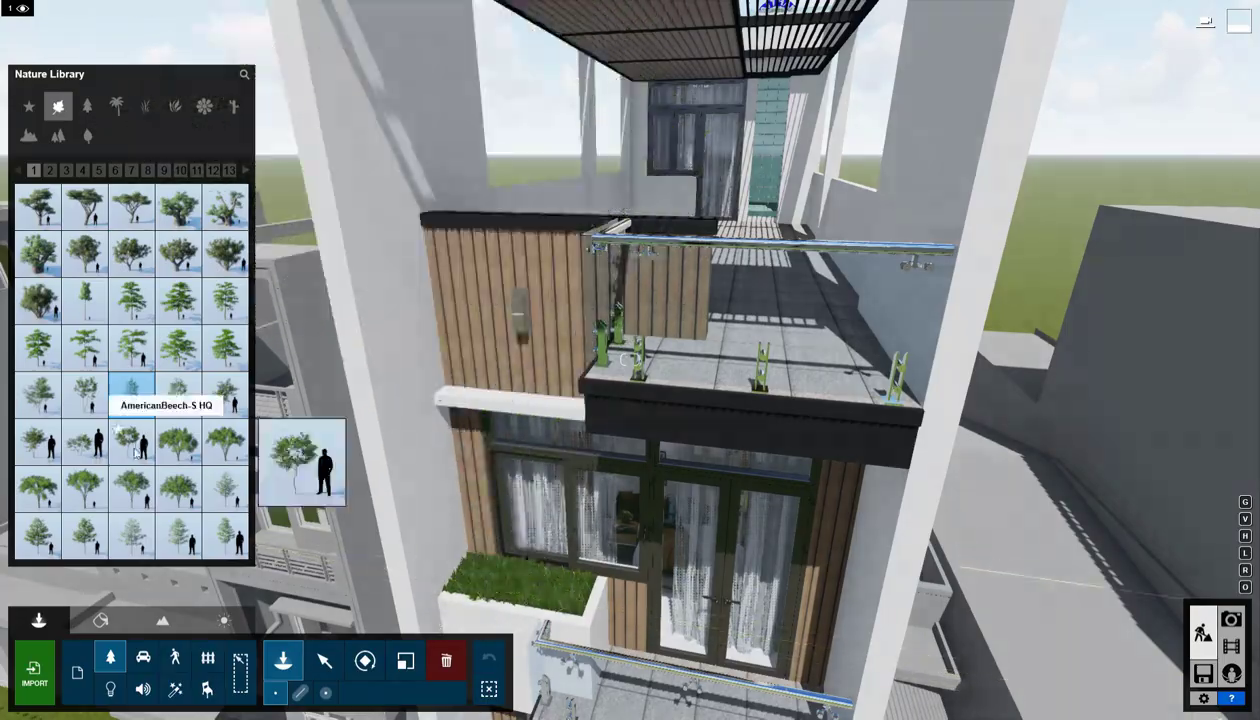
left_click(226, 395)
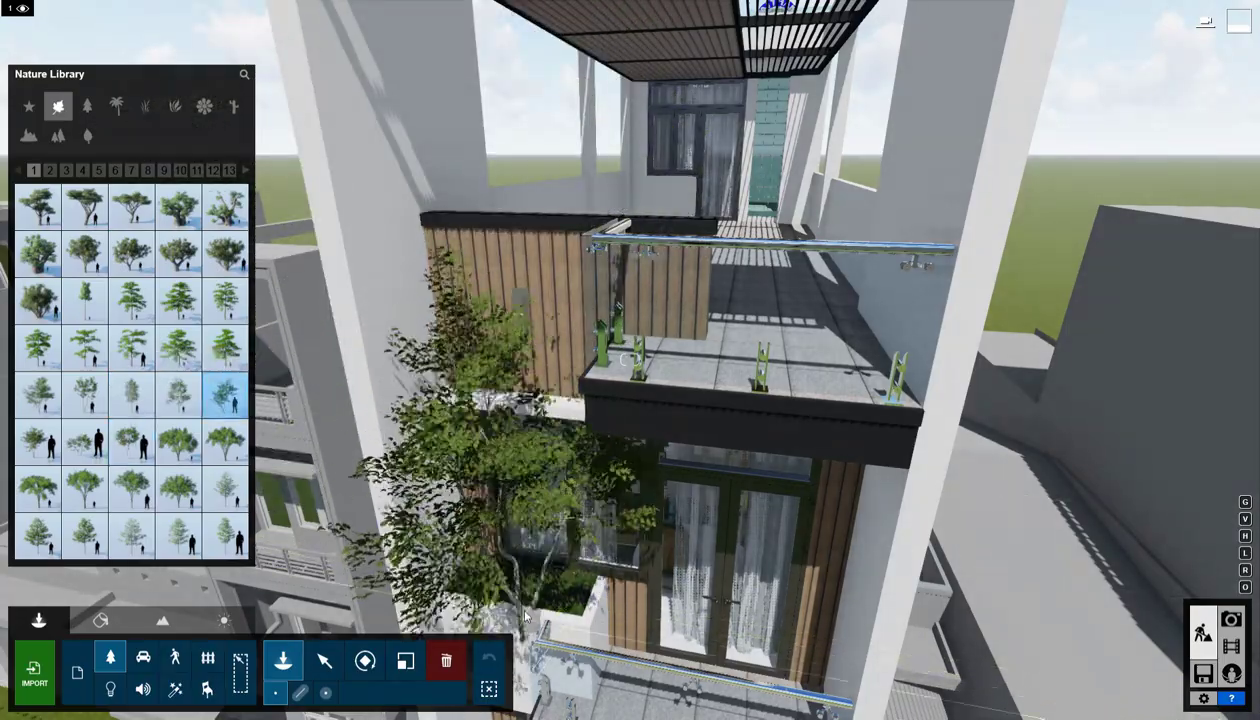
left_click(521, 597)
right_click_drag(604, 601, 590, 470)
key("s")
key("w")
left_click(446, 661)
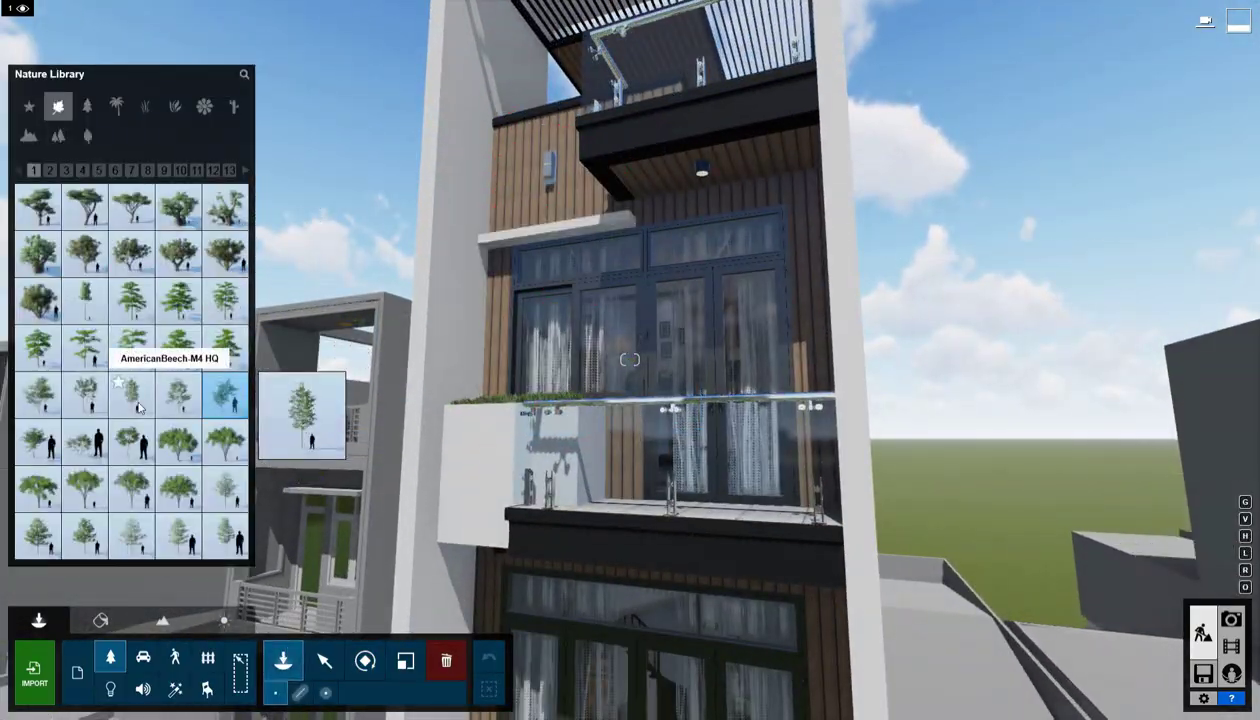
Place an AmericanBeech-M3 HQ tree in the grass of the white balcony planter.
key("w")
right_click_drag(545, 457, 570, 466)
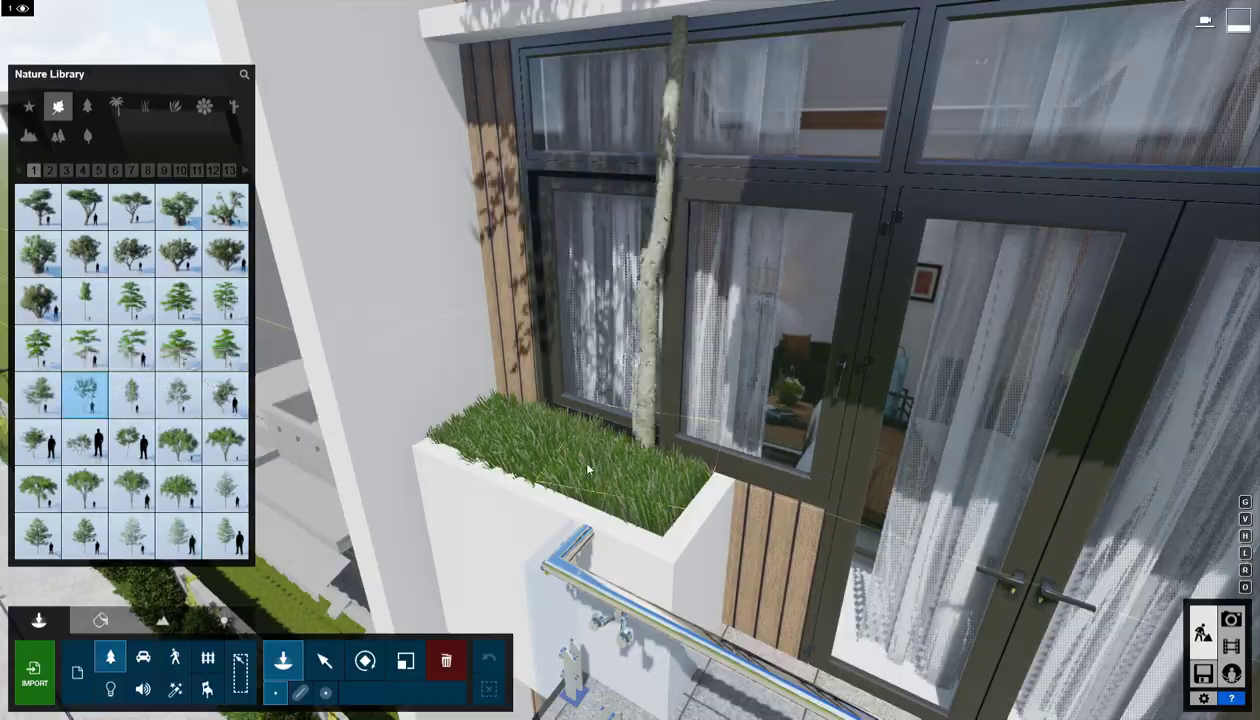
key("s")
left_click(563, 597)
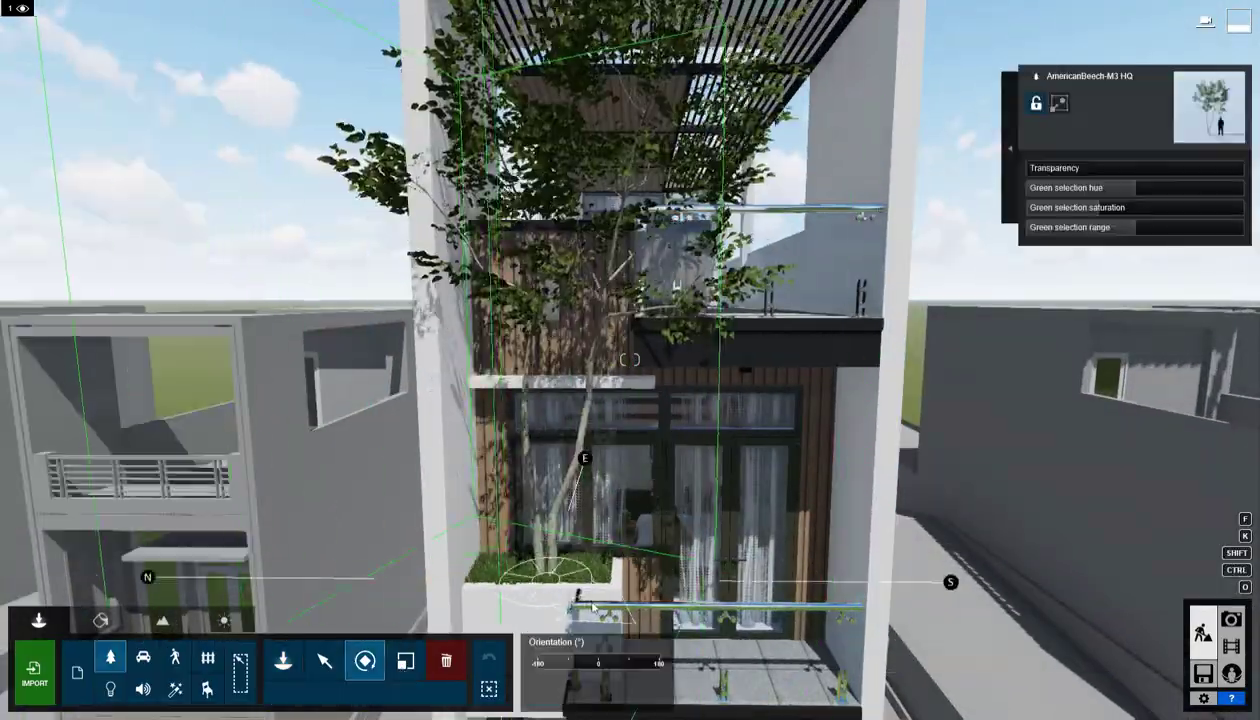
Rotate the beech in the planter and scale it down to suit the balcony facade.
left_click_drag(592, 608, 597, 605)
key("d")
right_click_drag(597, 605, 637, 535)
key("a")
key("s")
key("l")
key("w")
left_click_drag(612, 520, 614, 519)
key("s")
mouse_move(614, 519)
right_mouse_down()
mouse_move(630, 456)
mouse_move(610, 540)
right_mouse_up()
key("w")
key("s")
left_click_drag(601, 597, 612, 630)
key("w")
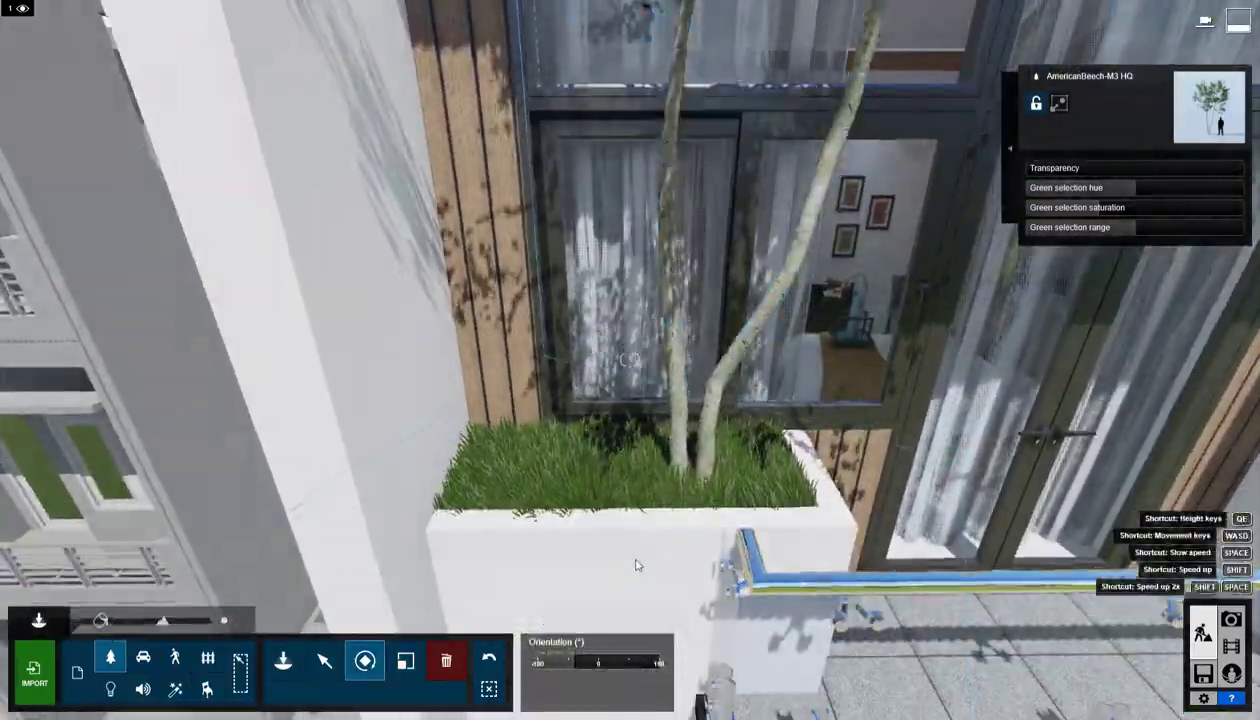
Place a Little Jess Dianella at one end of the balcony planter and copy it to the other end.
left_click(284, 662)
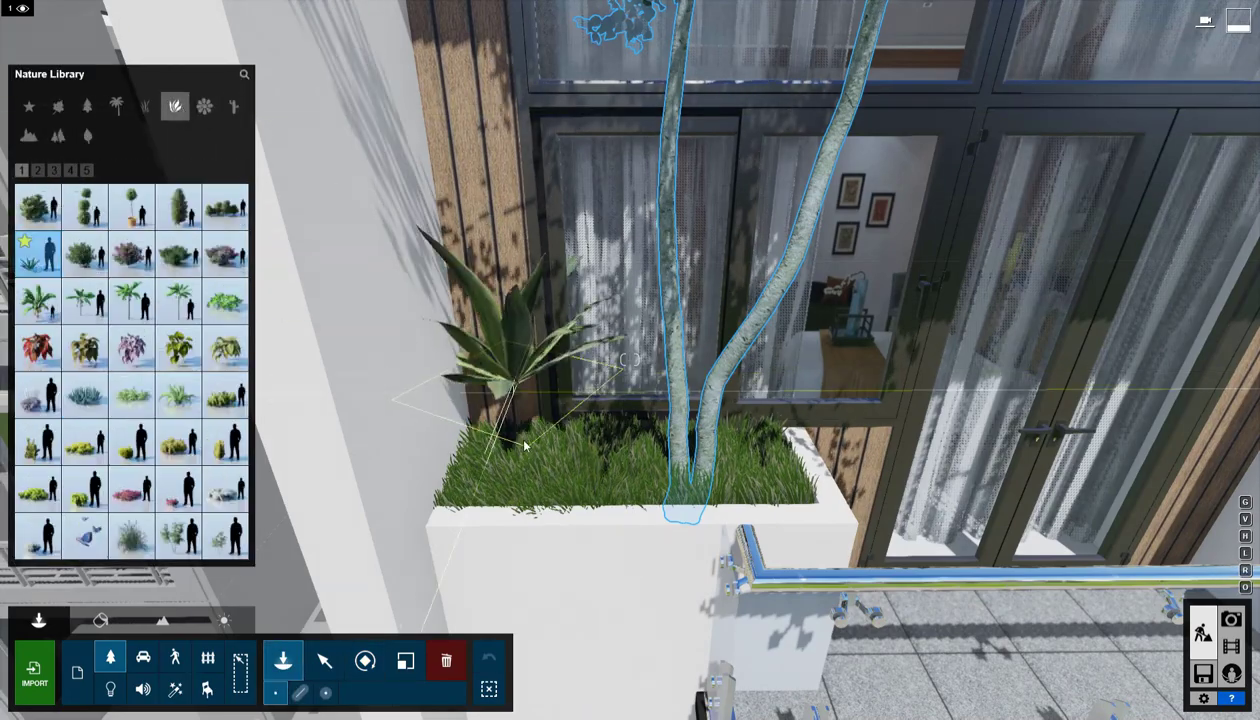
left_click(86, 170)
left_click(70, 170)
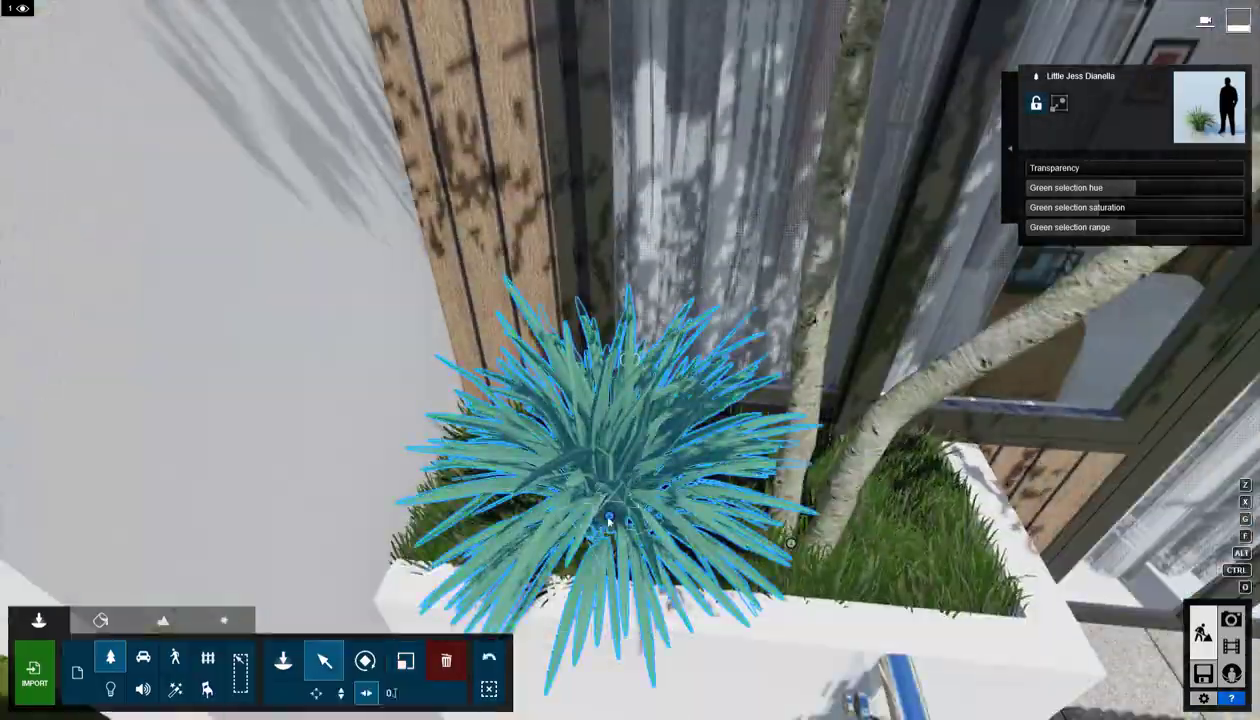
left_click_drag(610, 521, 858, 520, "alt")
Place the imported potted plant 07 from the Chau Cay set on the top terrace beside the wood-clad partition.
key("s")
right_click_drag(563, 534, 585, 195)
key("w")
key("s")
key("q")
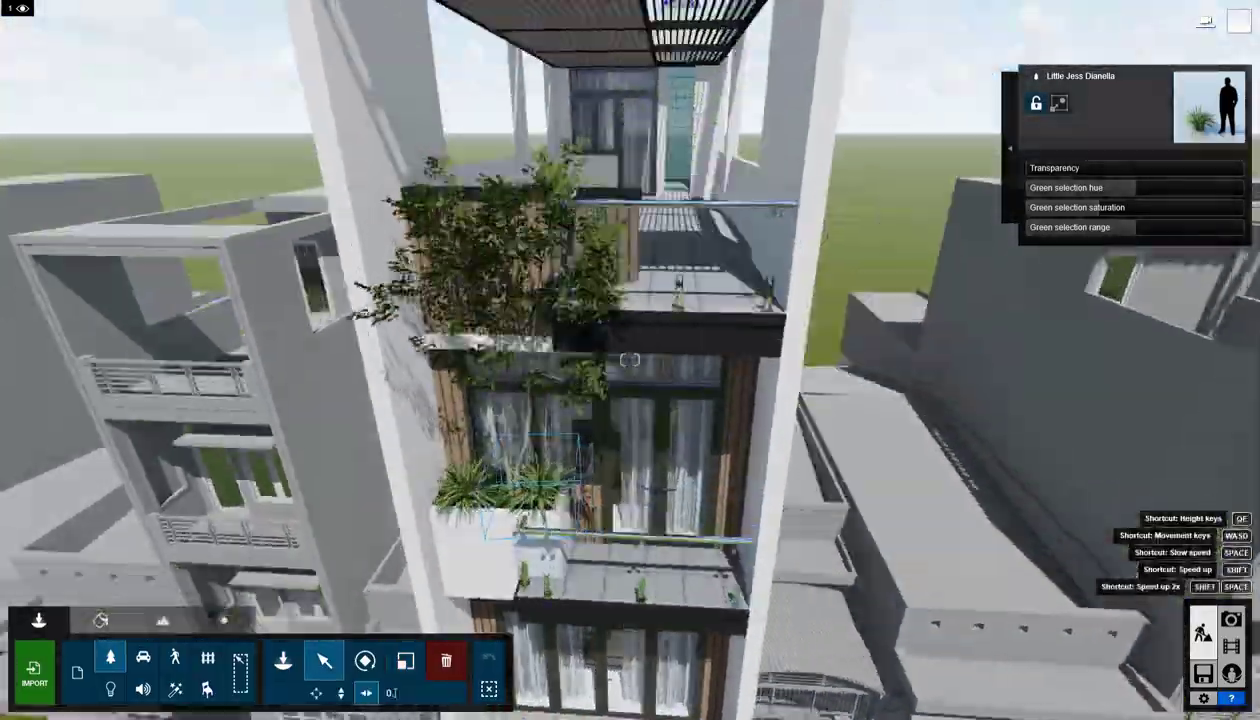
key("w")
right_click_drag(577, 430, 505, 470)
key("s")
key("e")
left_click(78, 672)
left_click(283, 661)
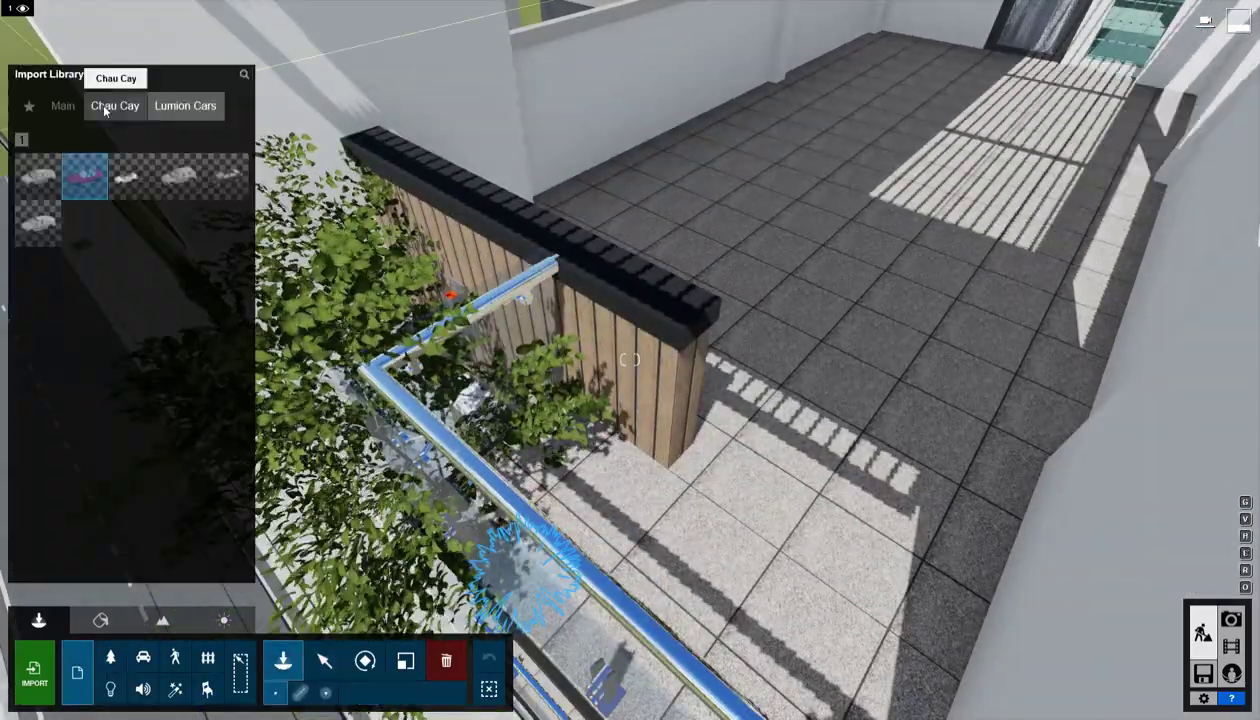
left_click(107, 109)
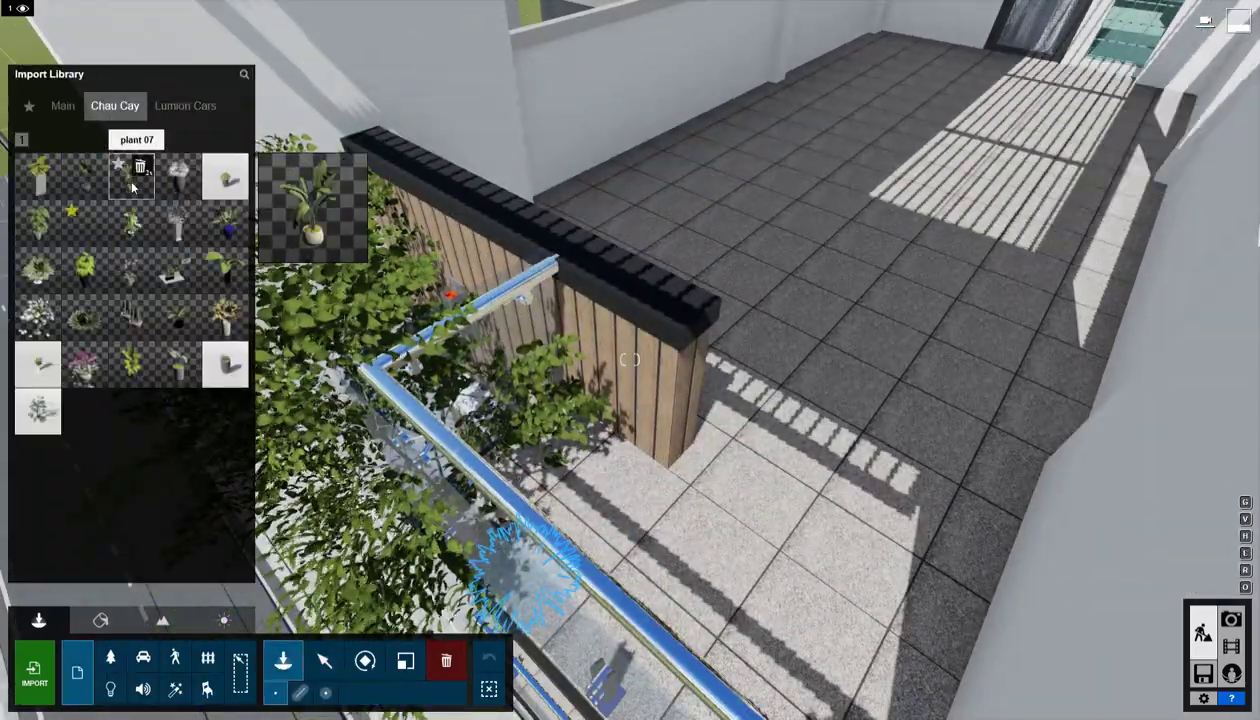
key("w")
right_click_drag(555, 483, 550, 600)
left_click(554, 487)
Place another potted plant 07 at the right end of the lower balcony, beside the glass railing.
key("s")
key("w")
right_click_drag(630, 360, 740, 560)
left_click(787, 506)
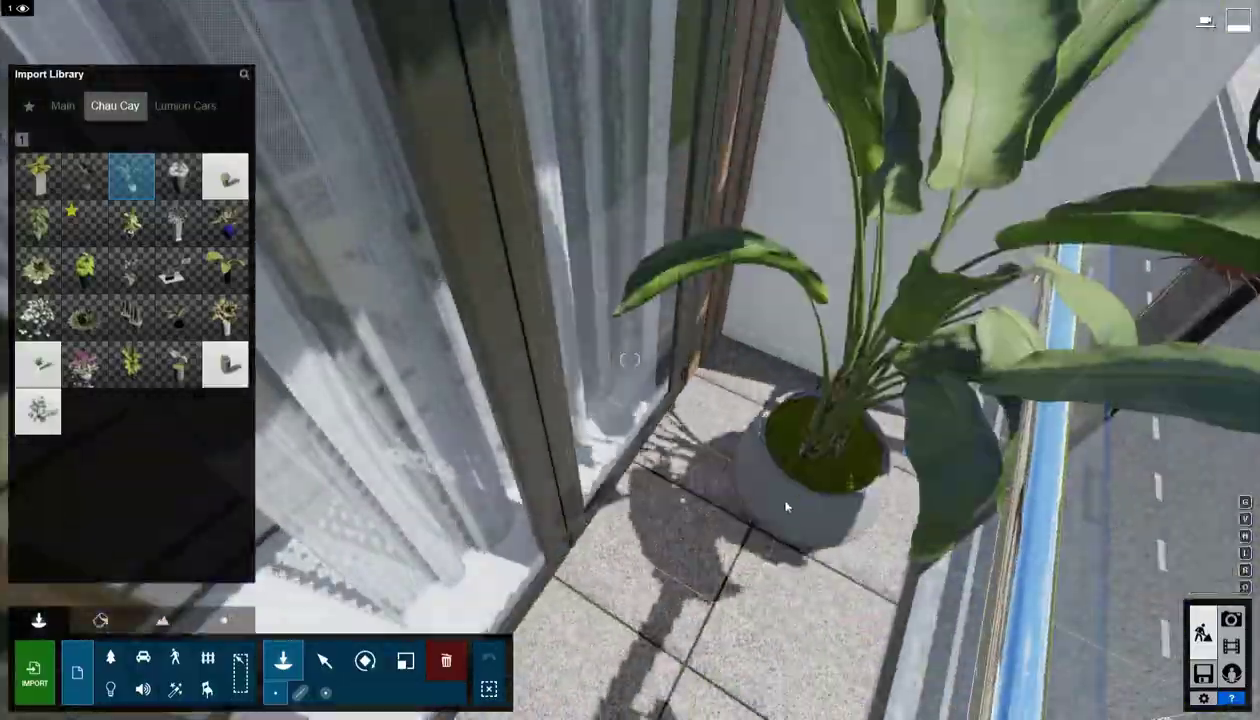
Examine the potted plant on the top terrace and the planted house front from the street.
key("s")
right_click_drag(787, 506, 720, 440)
key("s")
right_click_drag(625, 360, 670, 465)
key("q")
key("w")
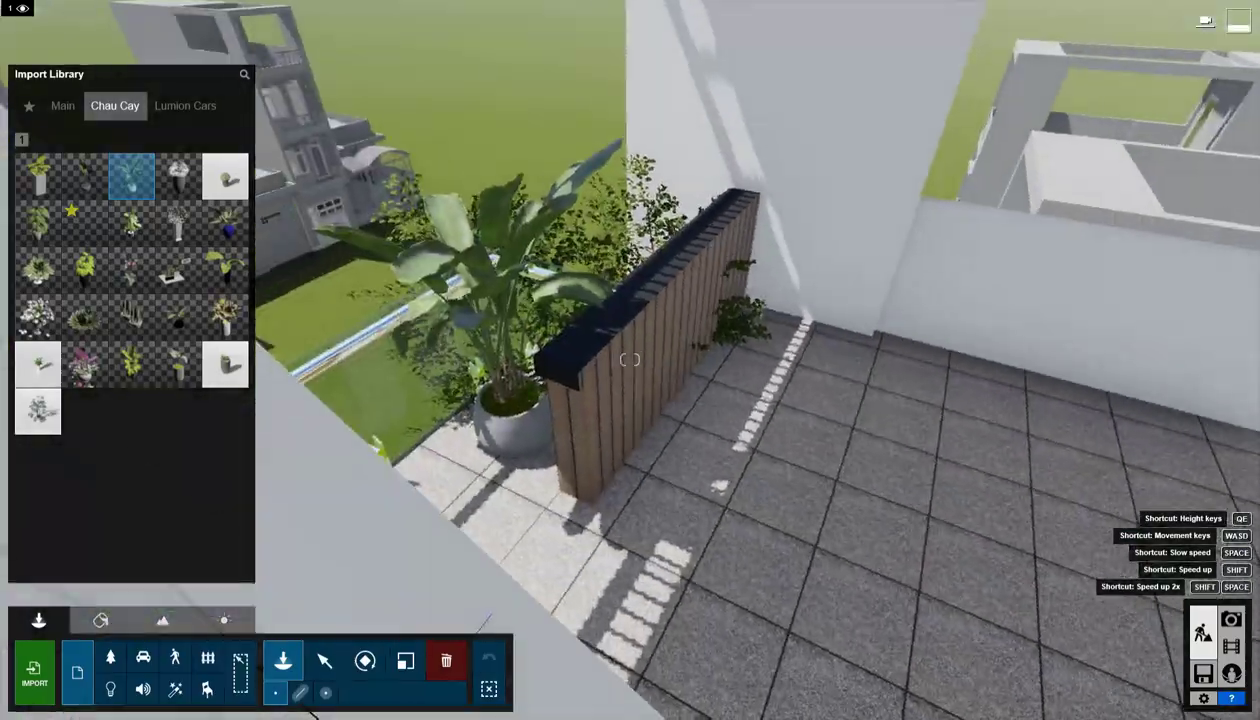
left_click(675, 468)
key("s")
right_click_drag(452, 472, 461, 433)
key("e")
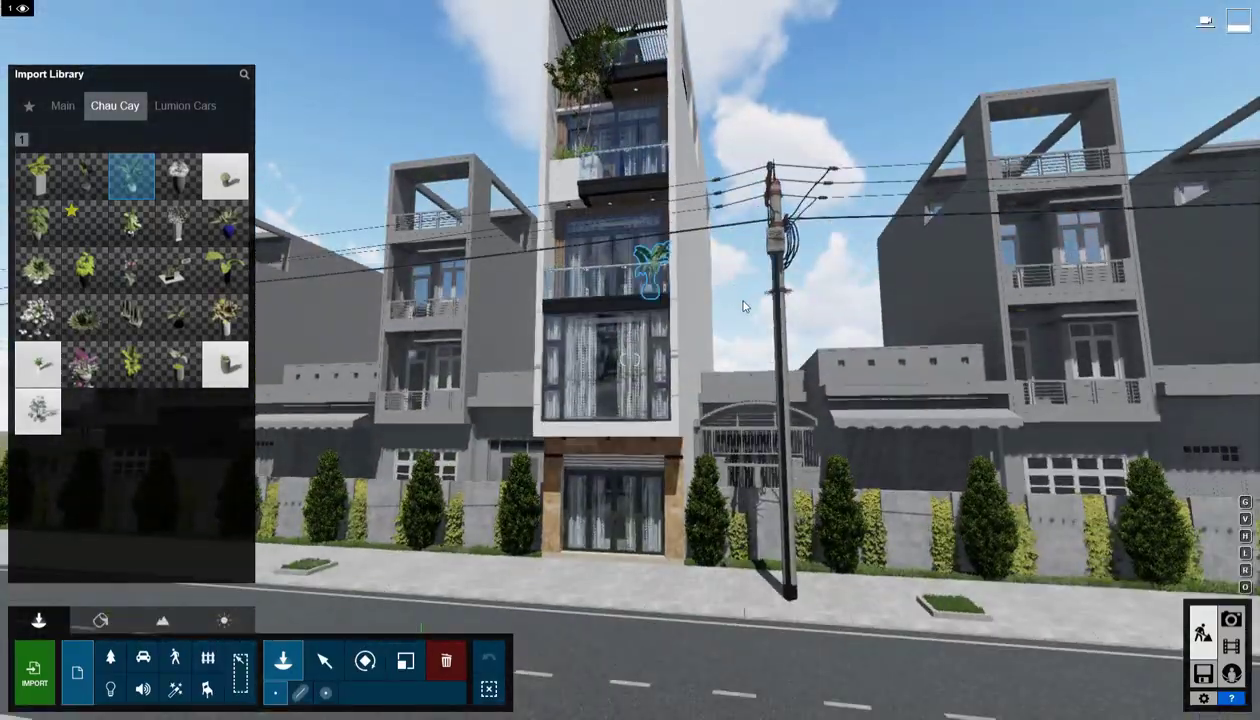
Place Planter 004 from the outdoor objects on the pavement in front of the stone pillar on the right side of the entrance.
key("w")
left_click(207, 657)
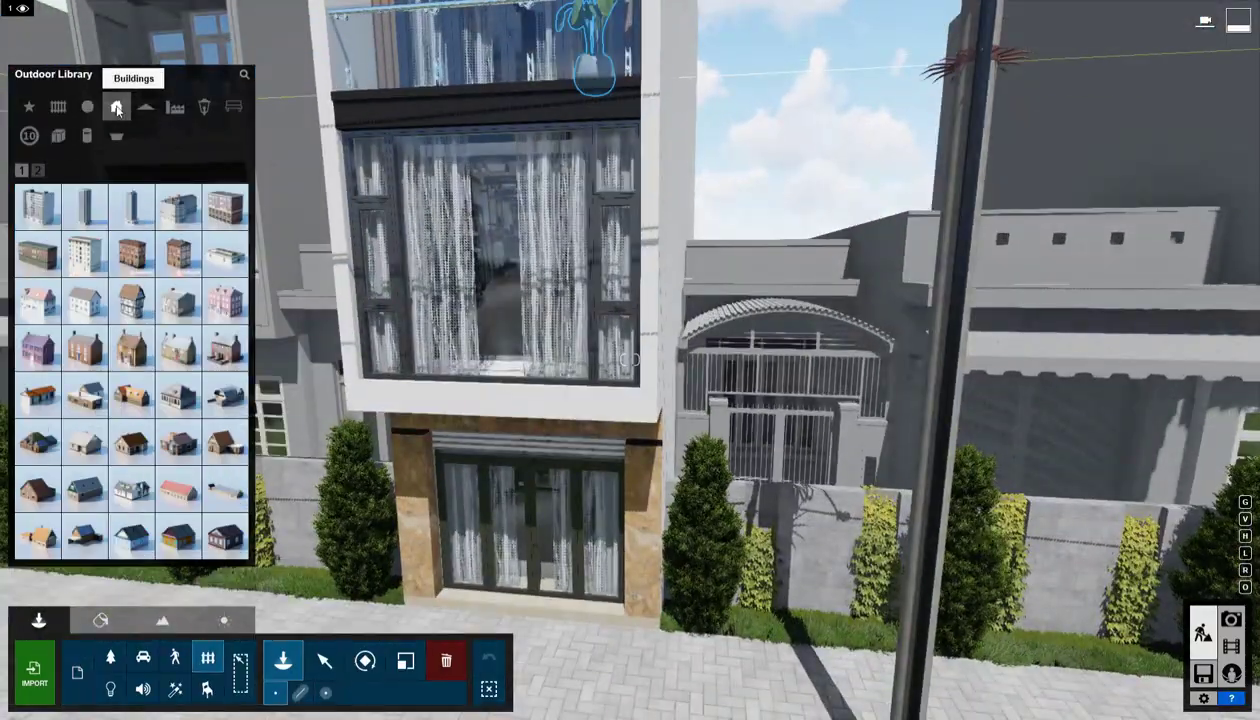
left_click(39, 171)
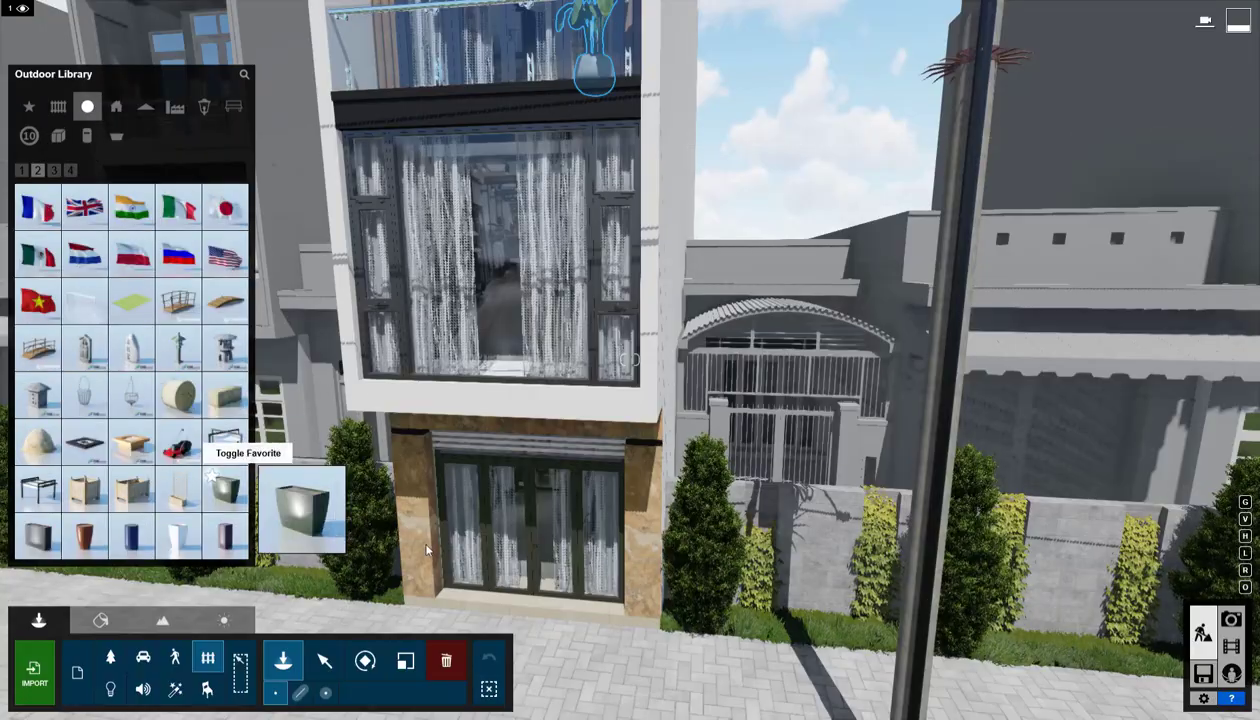
key("s")
key("w")
key("a")
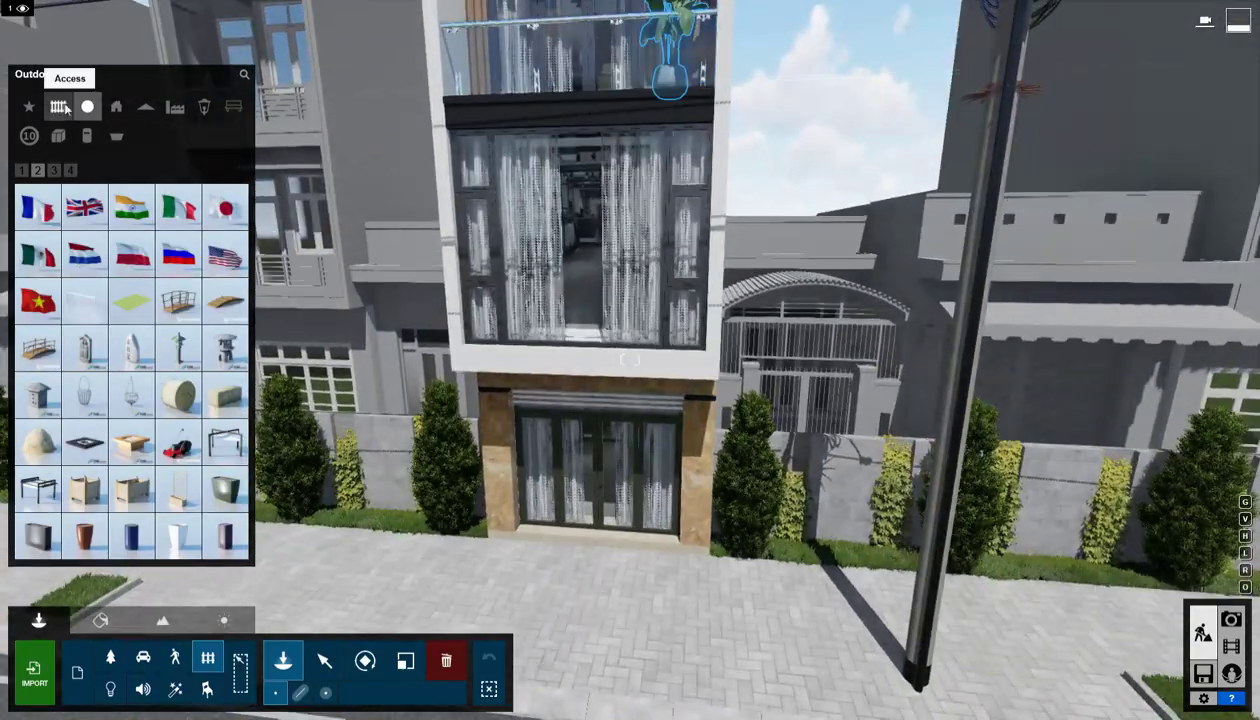
left_click(226, 498)
key("w")
right_click_drag(645, 565, 725, 601)
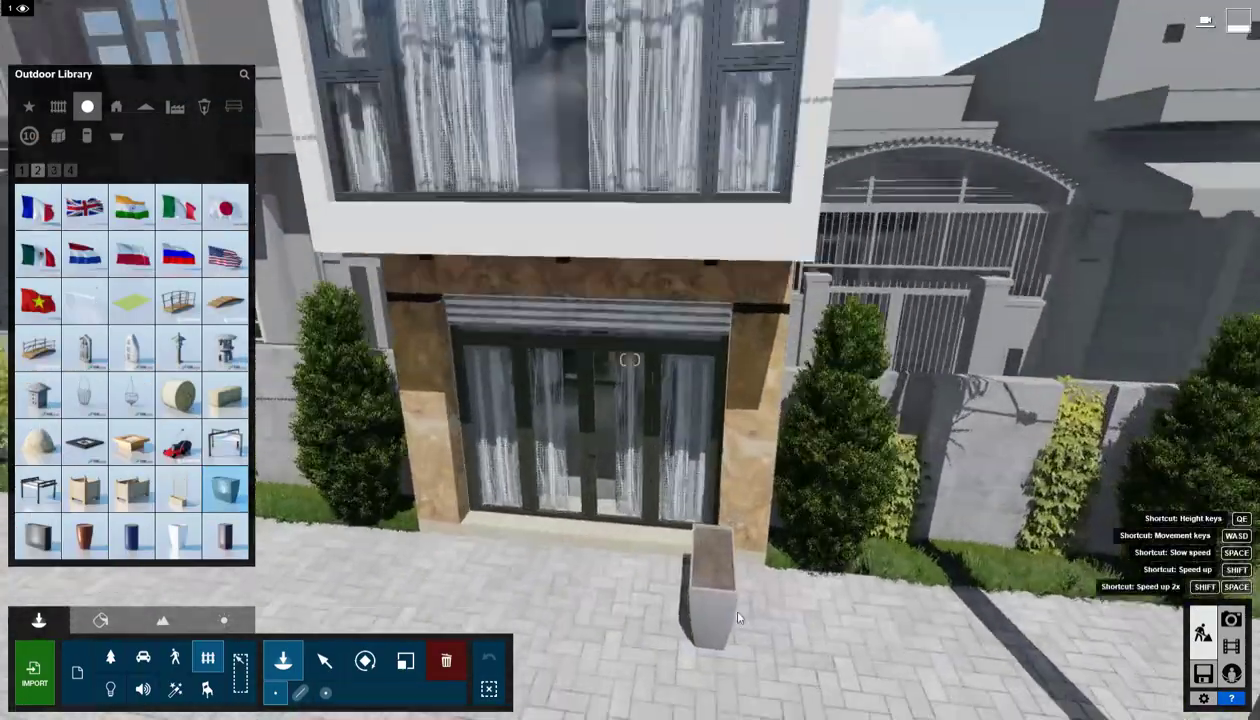
left_click(741, 464)
Rotate the planter parallel to the facade and move it against the base of the right entrance pillar.
key("r")
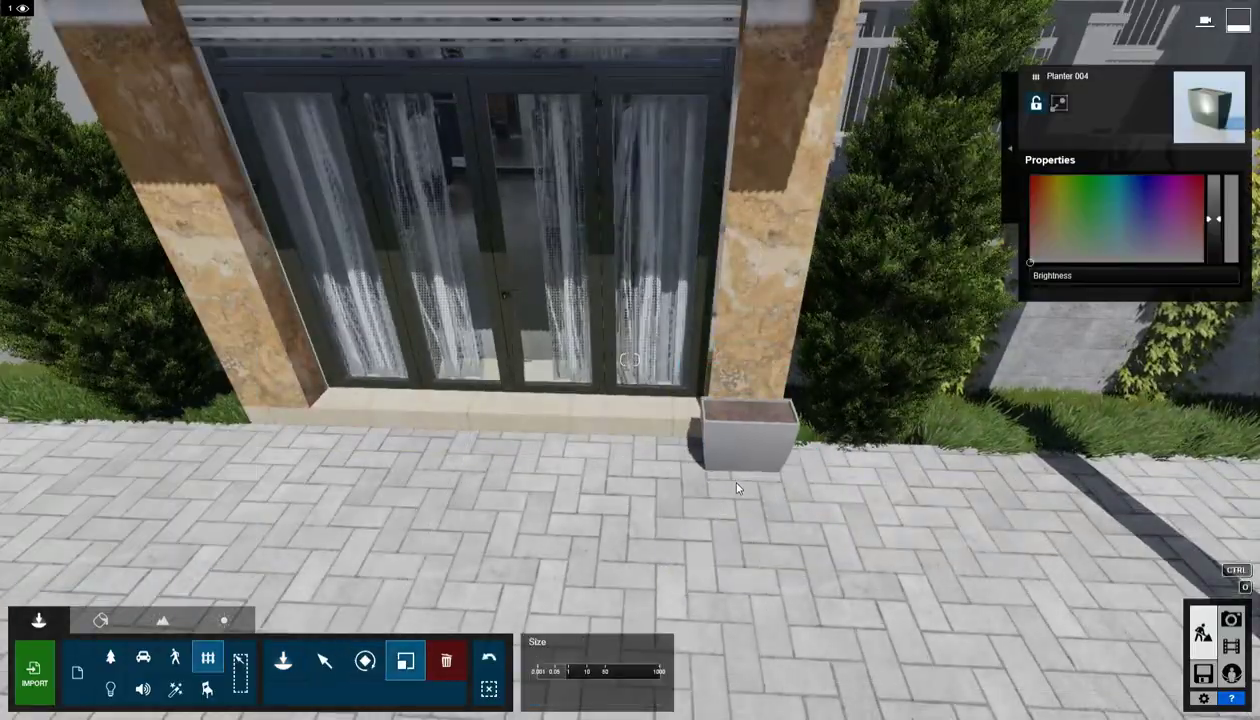
key("w")
key("d")
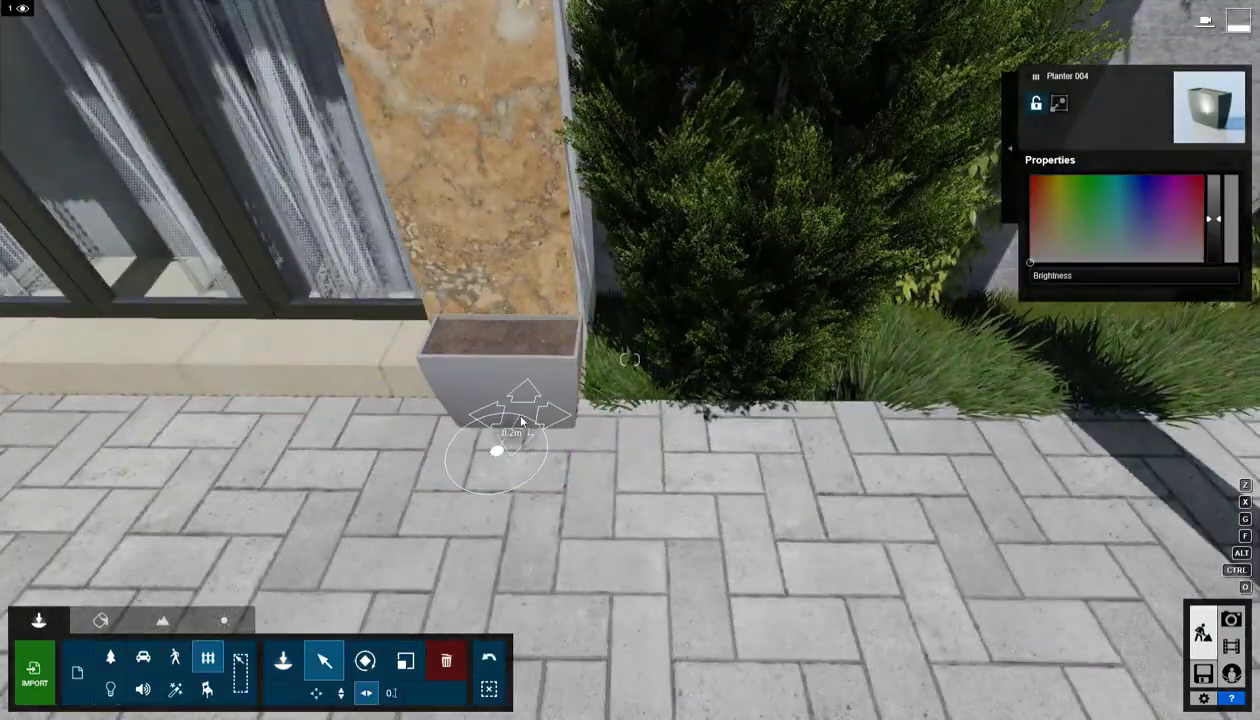
key("a")
Place a Snake Plant in the soil of the entrance planter and resize it to fit.
left_click(110, 656)
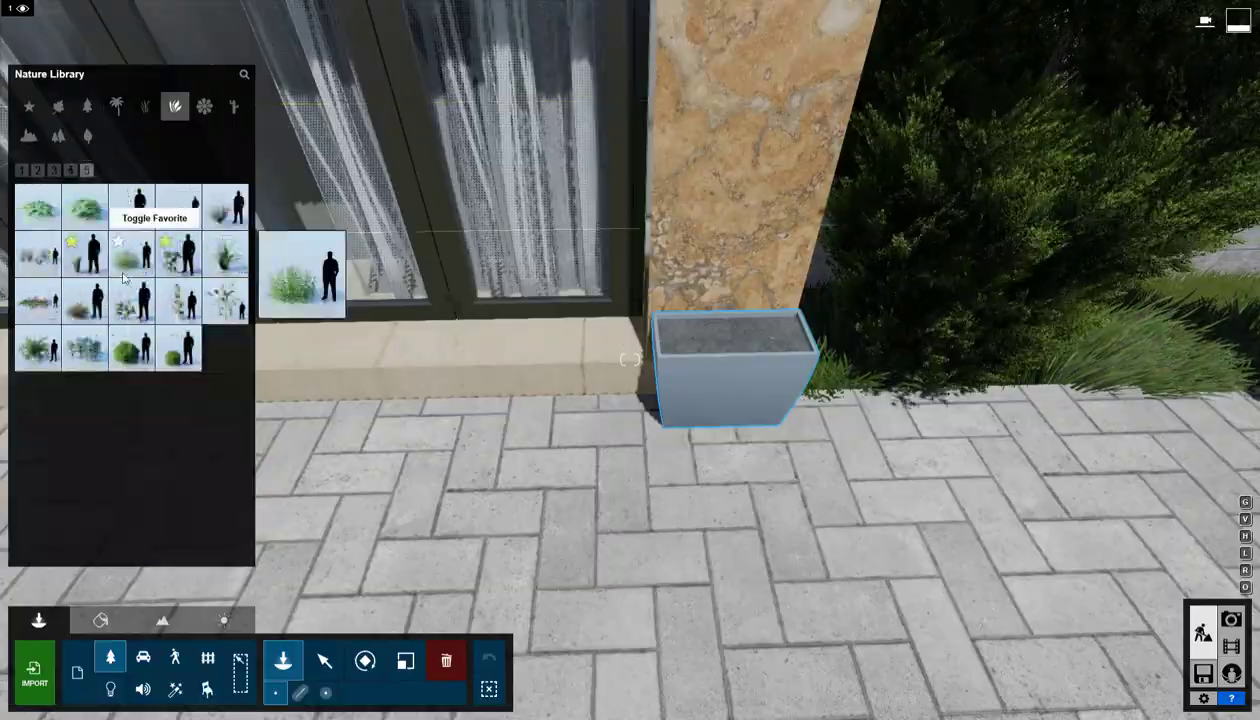
left_click(87, 254)
key("w")
key("q")
left_click(532, 540)
left_click(405, 660)
left_click_drag(532, 530, 540, 546)
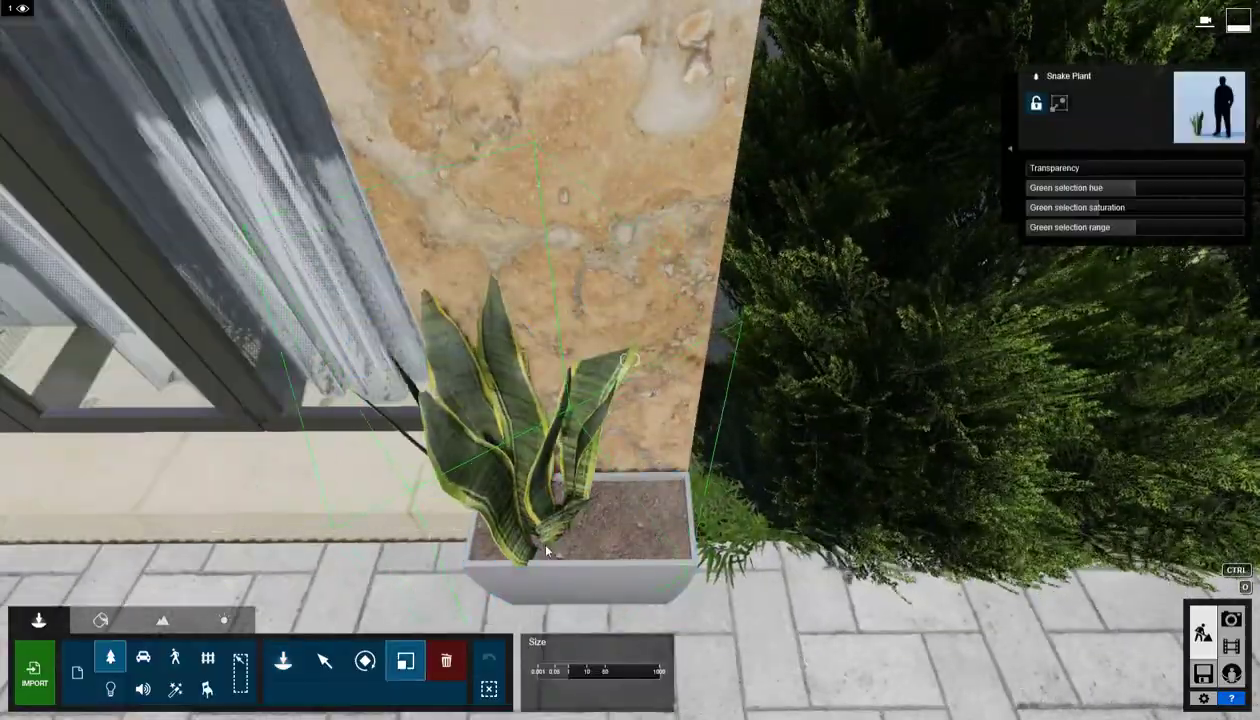
Copy the Snake Plant along the planter so that three plants fill it from end to end.
key("e")
right_click_drag(575, 499, 570, 400)
key("w")
left_click(325, 661)
left_click_drag(540, 422, 678, 422)
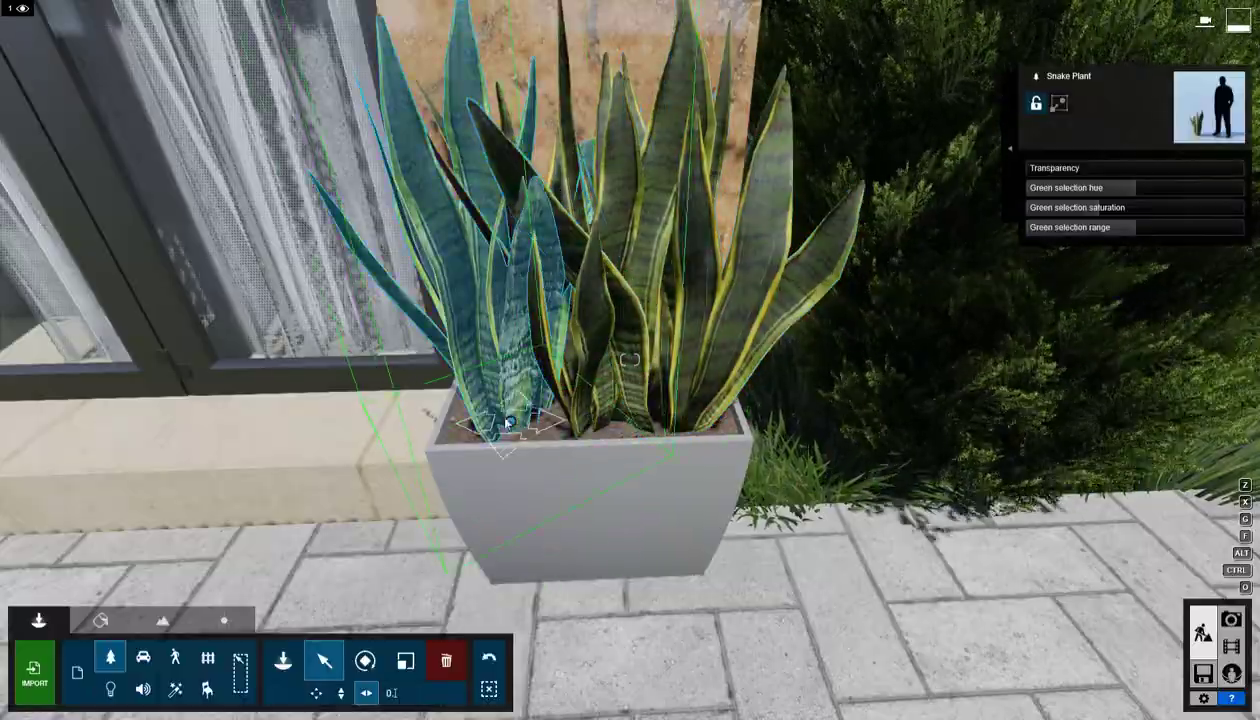
Select the planter with its three Snake Plants, copy the group to the left entrance pillar, and clear the selection.
key("a")
key("s")
left_click(240, 672)
left_click_drag(522, 322, 765, 548, "ctrl")
key("a")
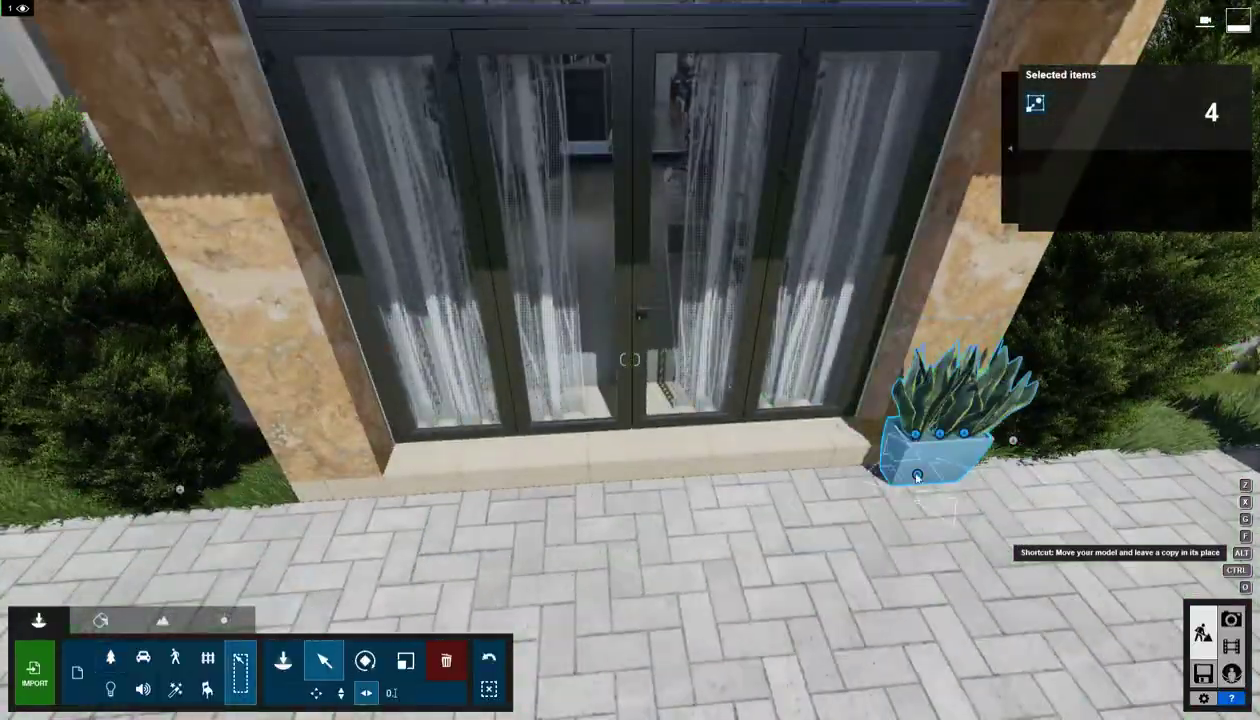
key("s")
right_click_drag(338, 520, 400, 455)
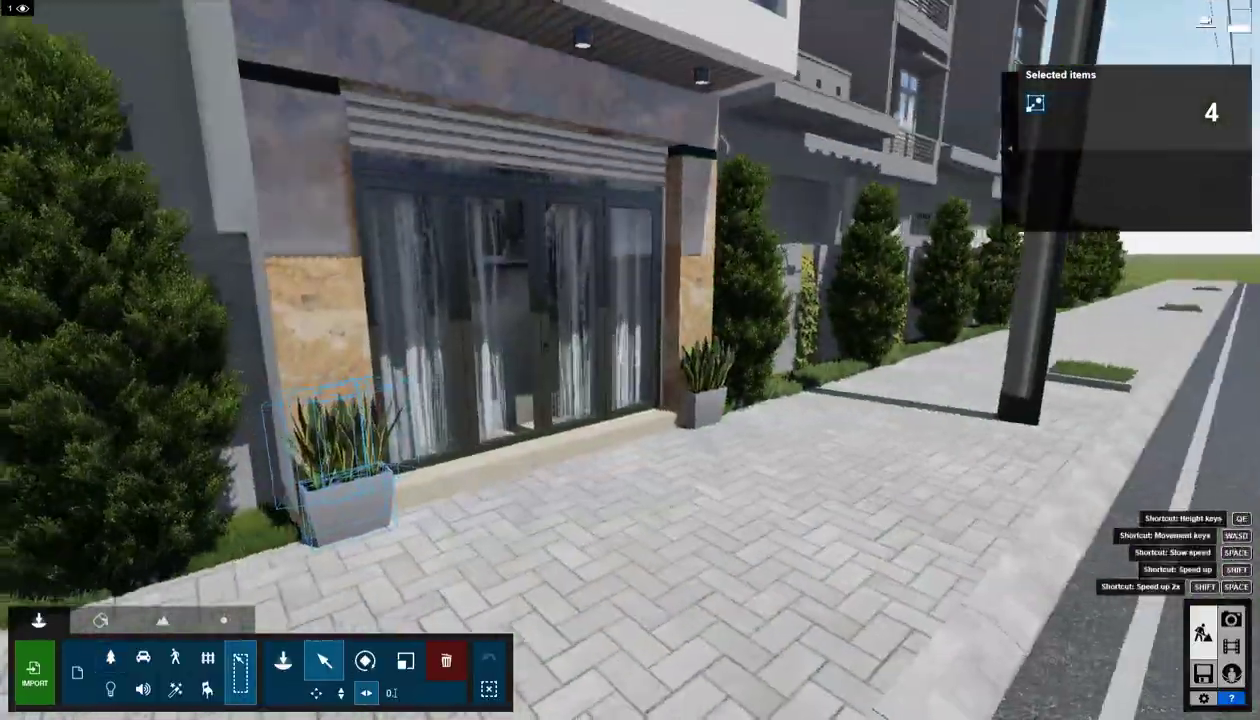
left_click(489, 689)
Place a standing person from the favorite characters on the lower balcony near the potted plant.
key("s")
right_click_drag(610, 640, 520, 656)
key("d")
key("q")
key("w")
left_click(175, 659)
left_click(295, 670)
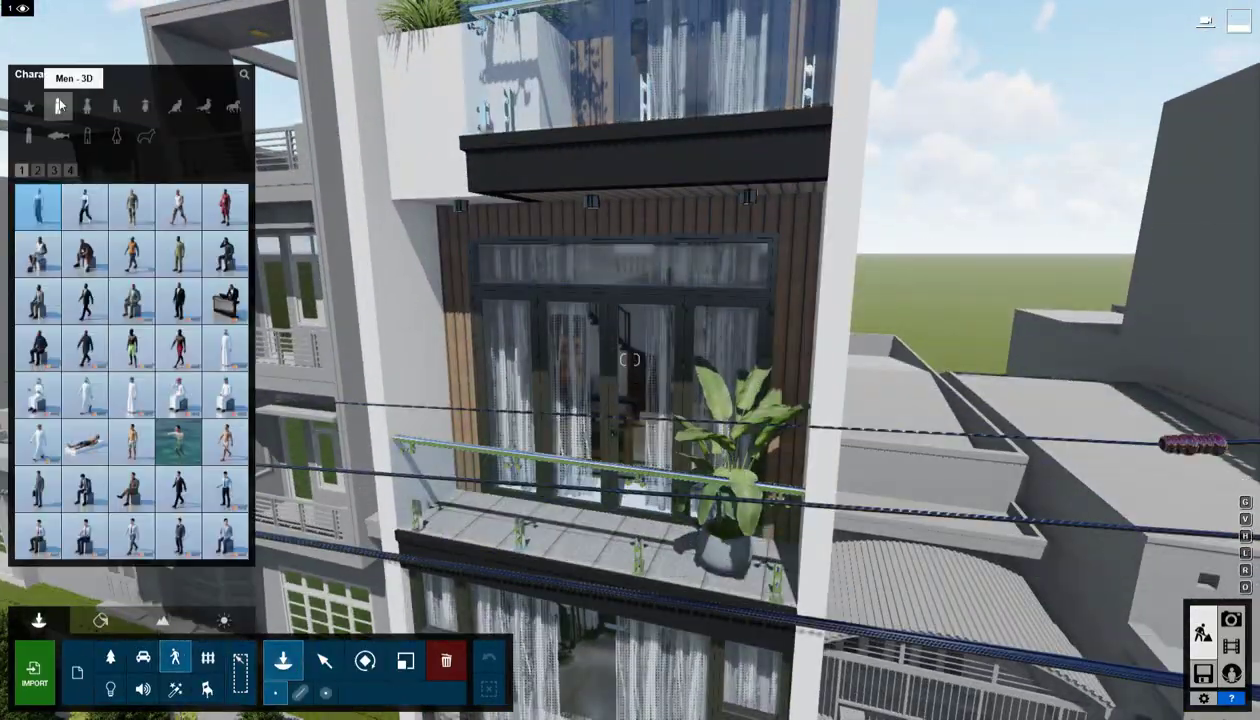
left_click(30, 106)
left_click(85, 207)
key("w")
right_click_drag(600, 350, 520, 280)
Place a standing man from the fourth page of 3D men on the top terrace and rotate him at the railing.
key("s")
key("q")
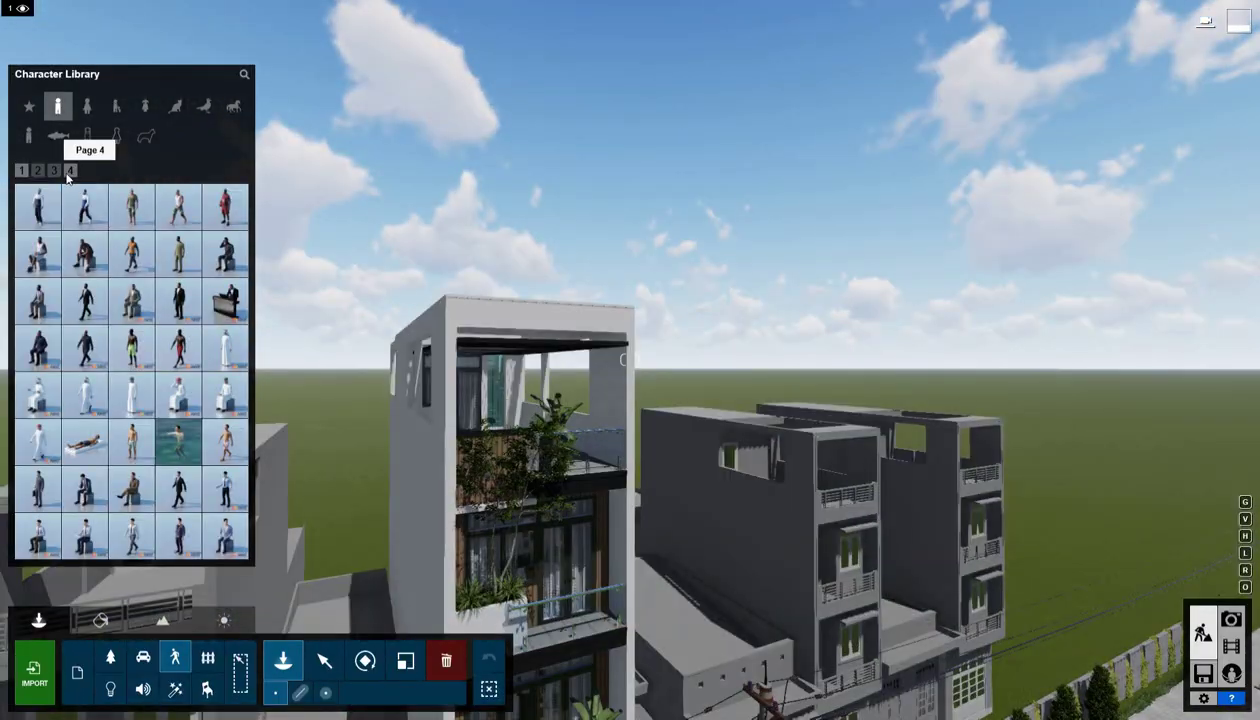
left_click(97, 310)
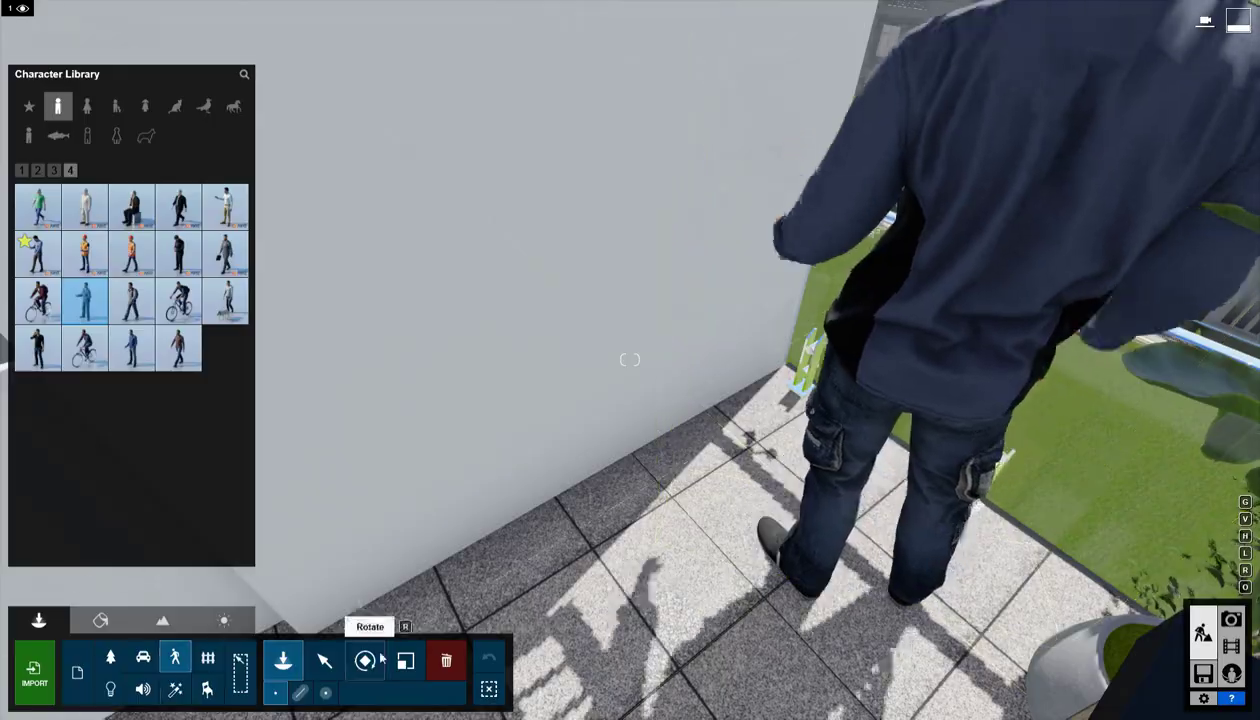
left_click(380, 658)
left_click_drag(850, 545, 900, 497)
key("s")
right_click_drag(900, 497, 737, 441)
key("w")
left_click(324, 660)
Place a ChineseJuniper B3 on the top terrace behind the wood-clad partition and resize it.
key("s")
right_click_drag(574, 410, 497, 684)
key("q")
key("w")
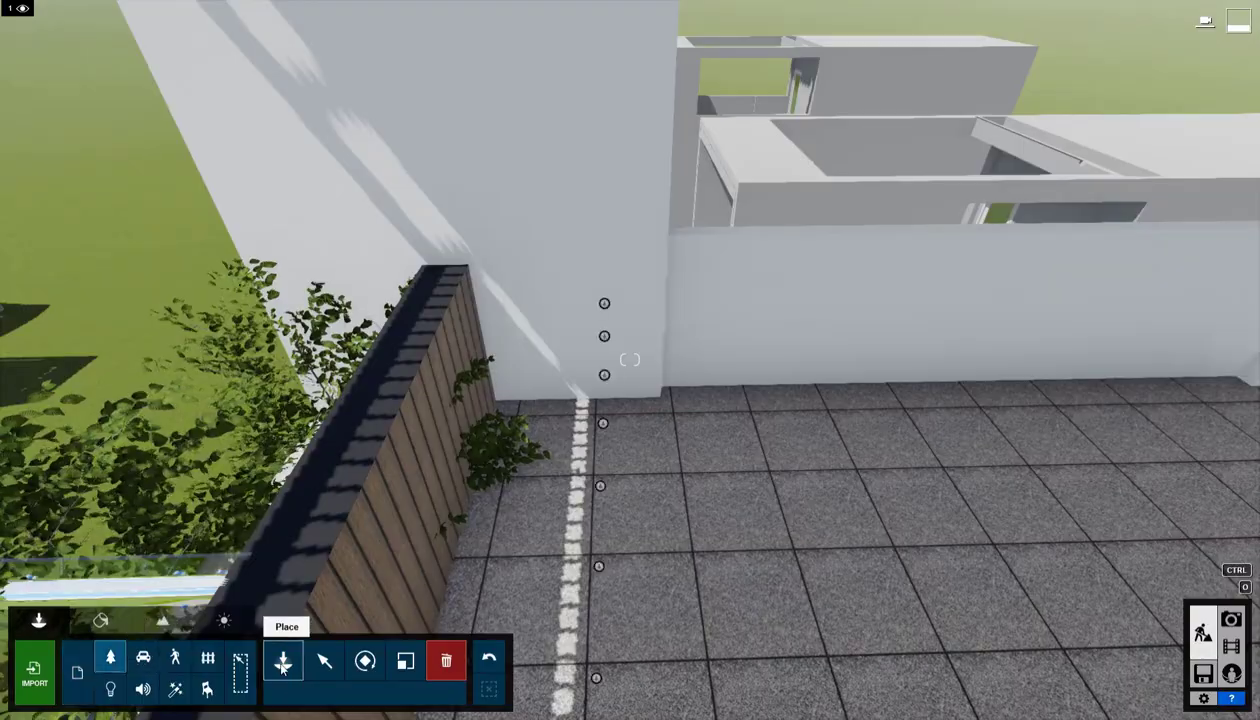
left_click(110, 657)
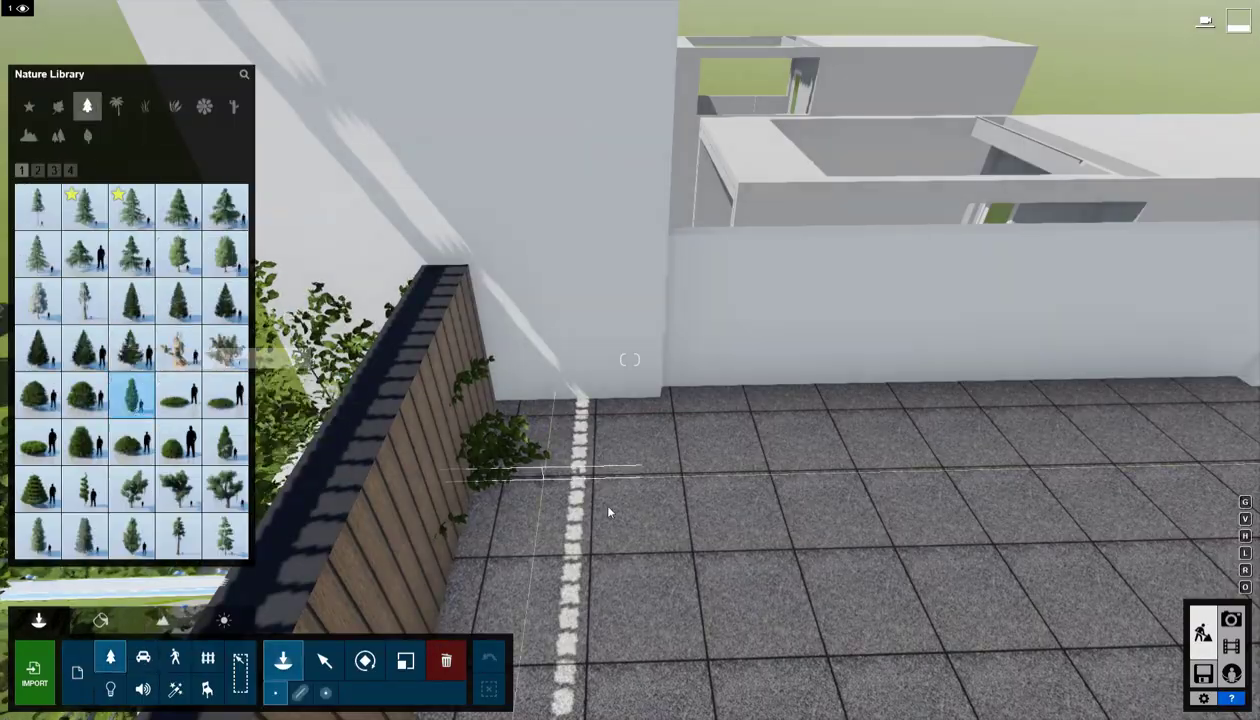
left_click(612, 515)
left_click(405, 661)
right_click_drag(600, 560, 615, 520)
left_click_drag(624, 522, 618, 548)
right_click_drag(618, 548, 603, 547)
key("s")
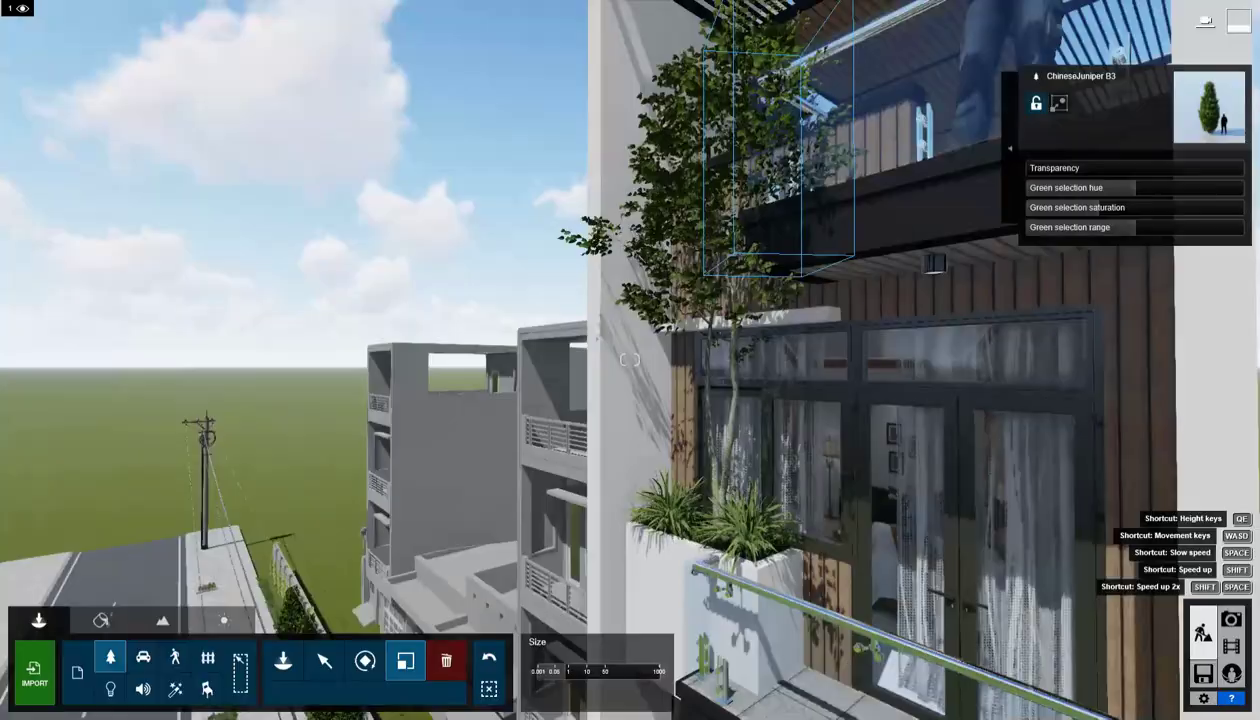
Give the shop interior image behind the ground-floor doors a Standard material with zero gloss, zero reflectivity and slight emissive.
key("w")
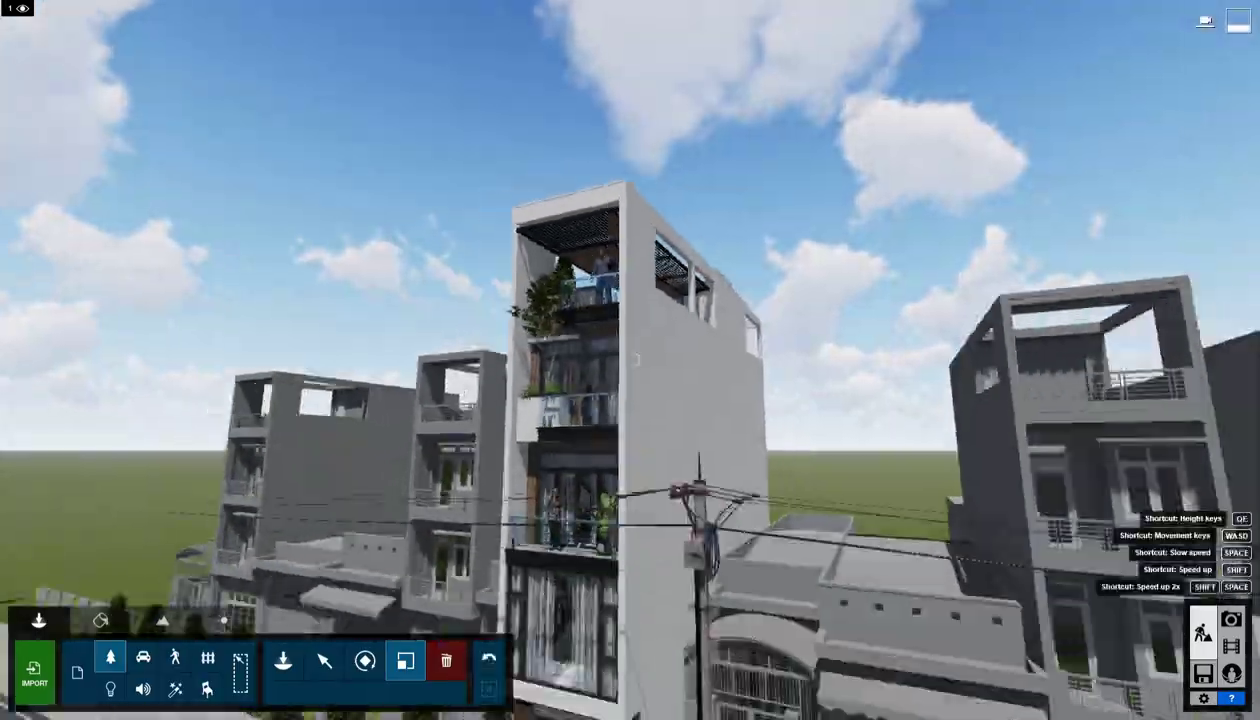
key("w")
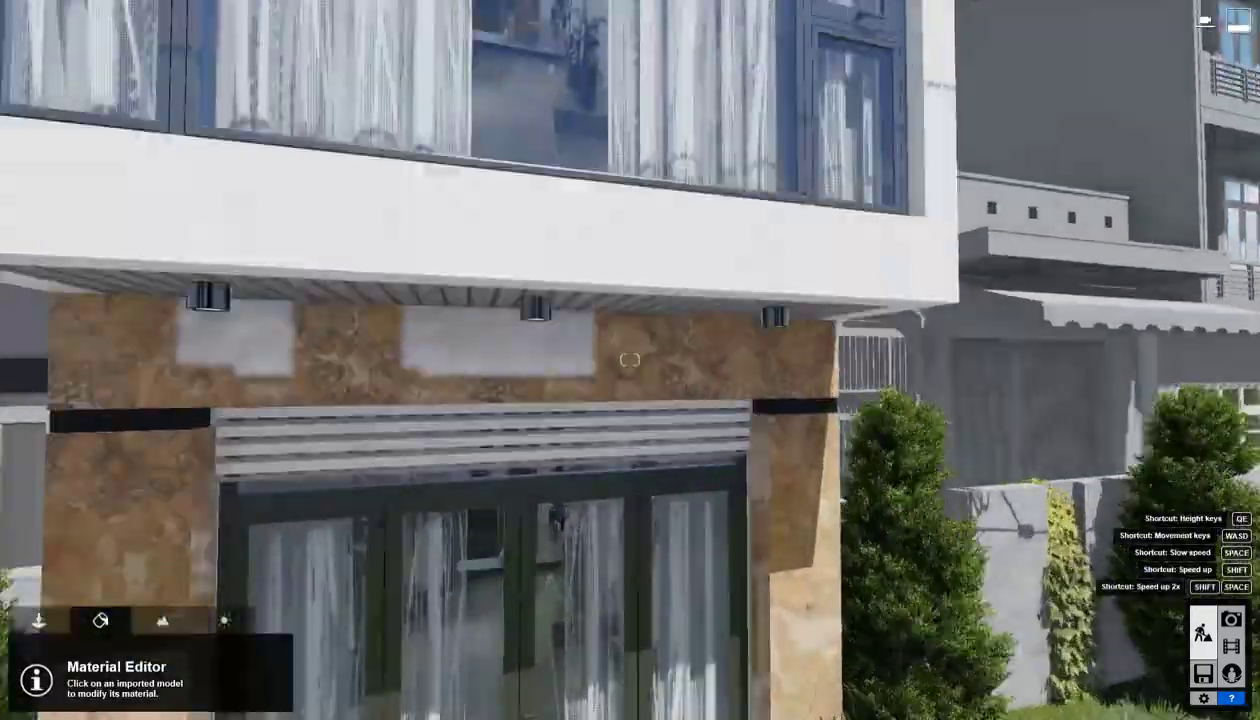
key("w")
left_click(588, 556)
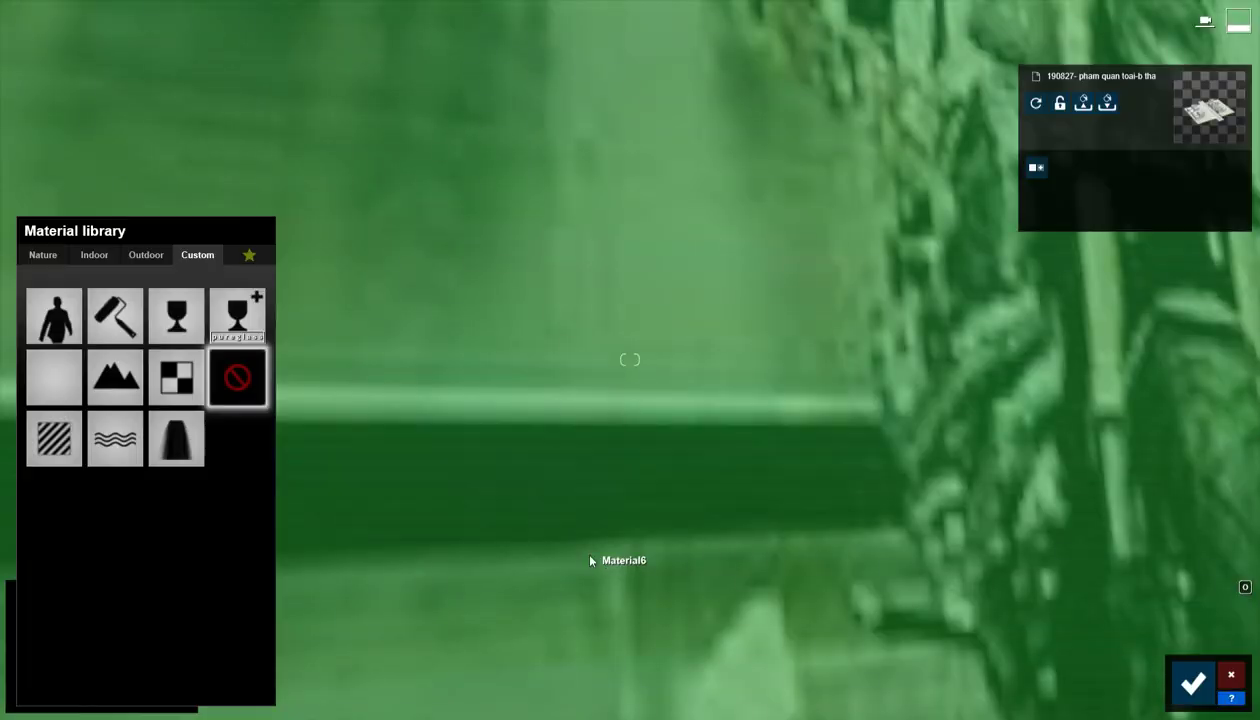
left_click(54, 437)
left_click_drag(89, 489, 14, 489)
left_click_drag(89, 509, 14, 509)
key("s")
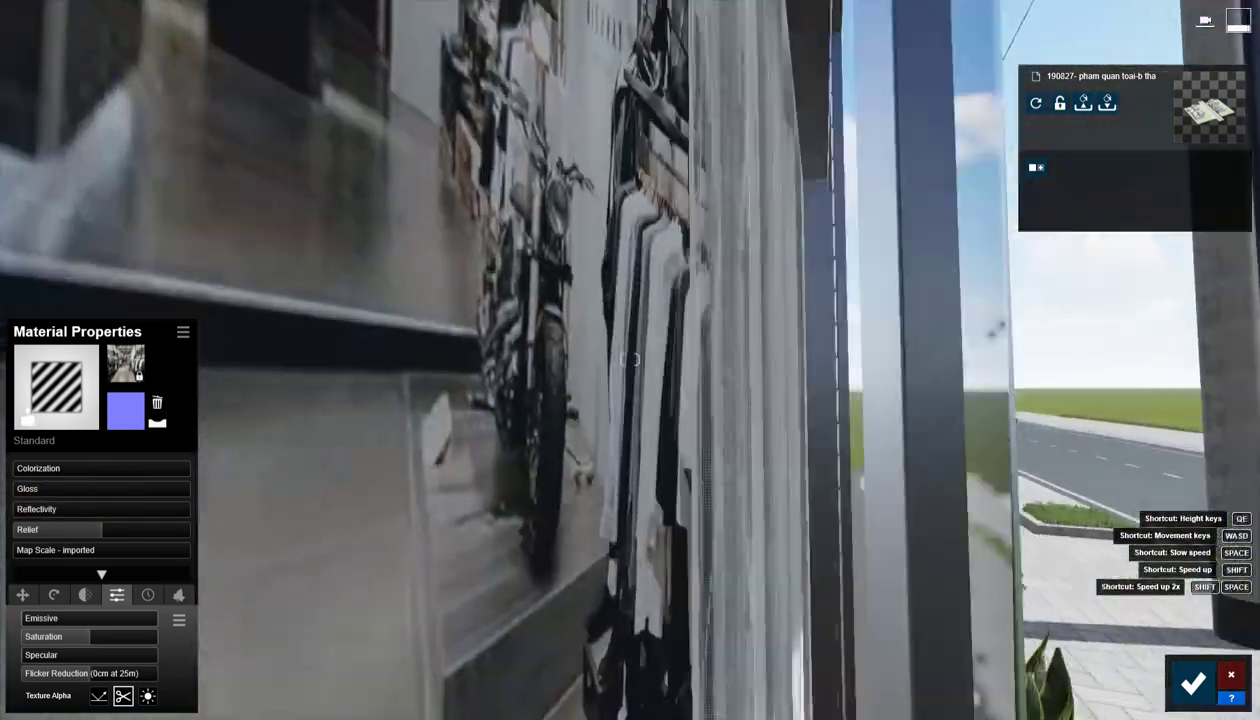
left_click_drag(34, 623, 38, 625)
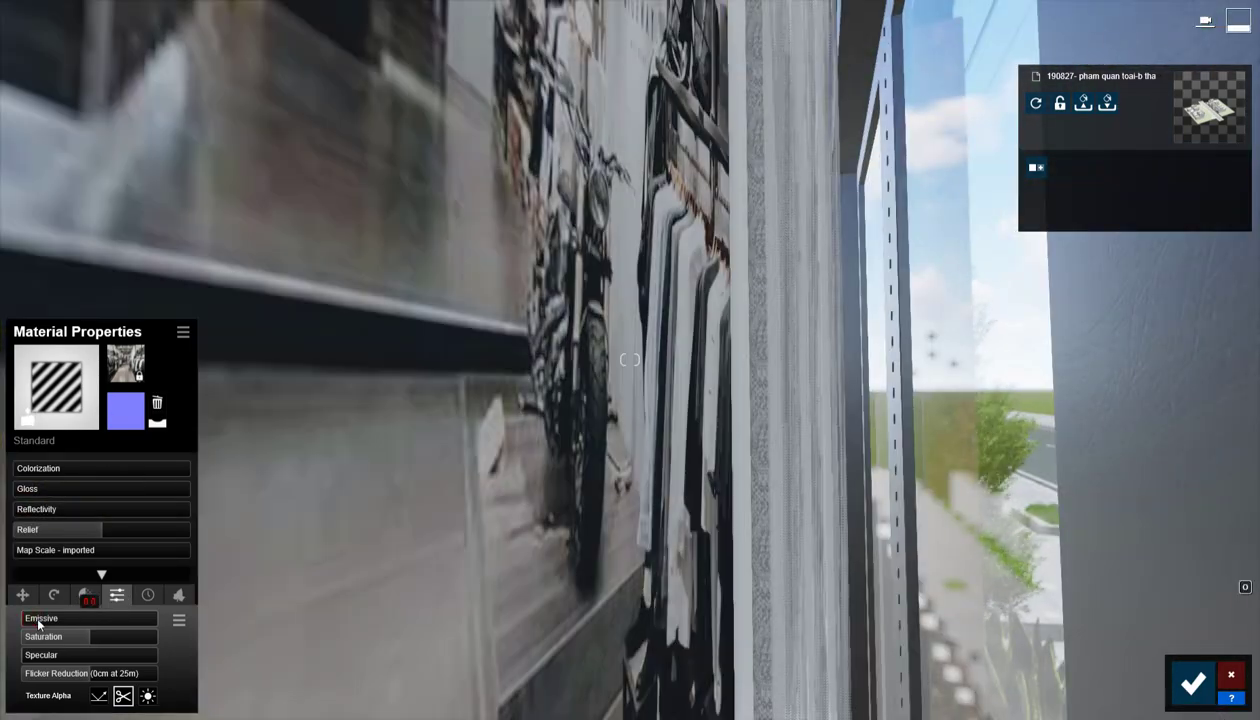
Give the staircase interior image behind the lower balcony doors a Standard material with zero gloss and zero reflectivity.
key("s")
key("s")
key("w")
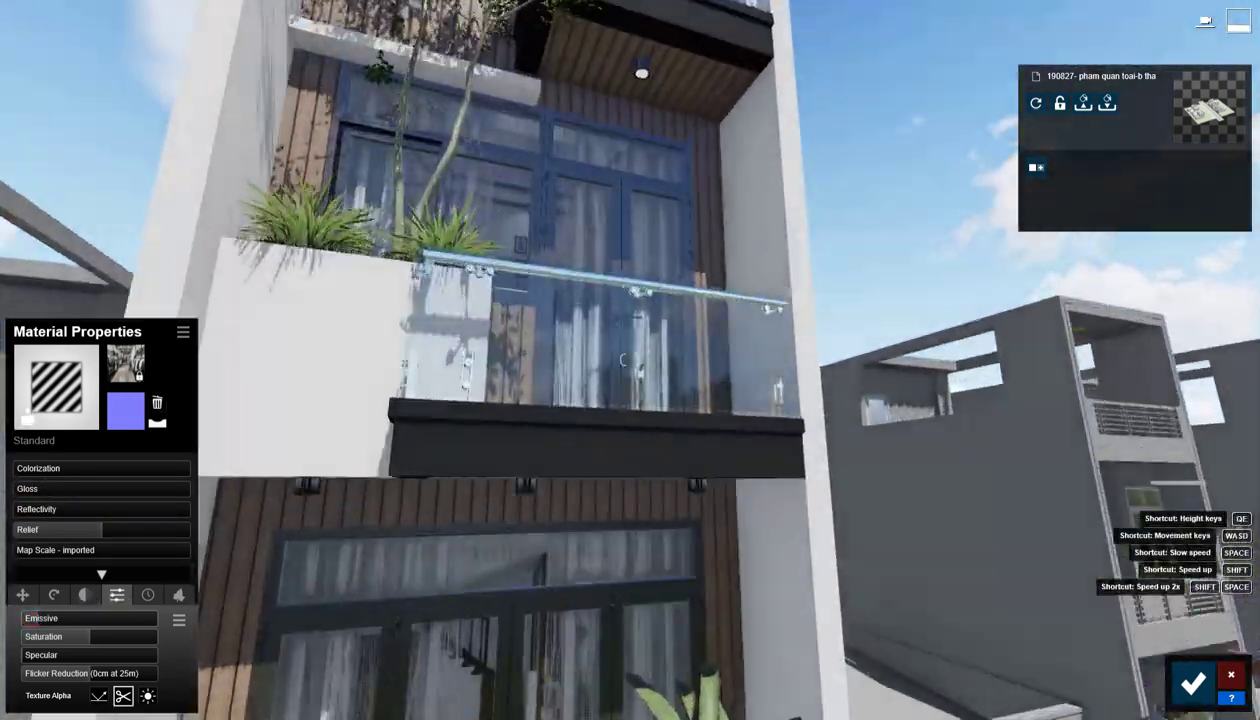
left_click(560, 600)
left_click(56, 440)
left_click_drag(57, 493, 14, 490)
left_click_drag(57, 510, 14, 510)
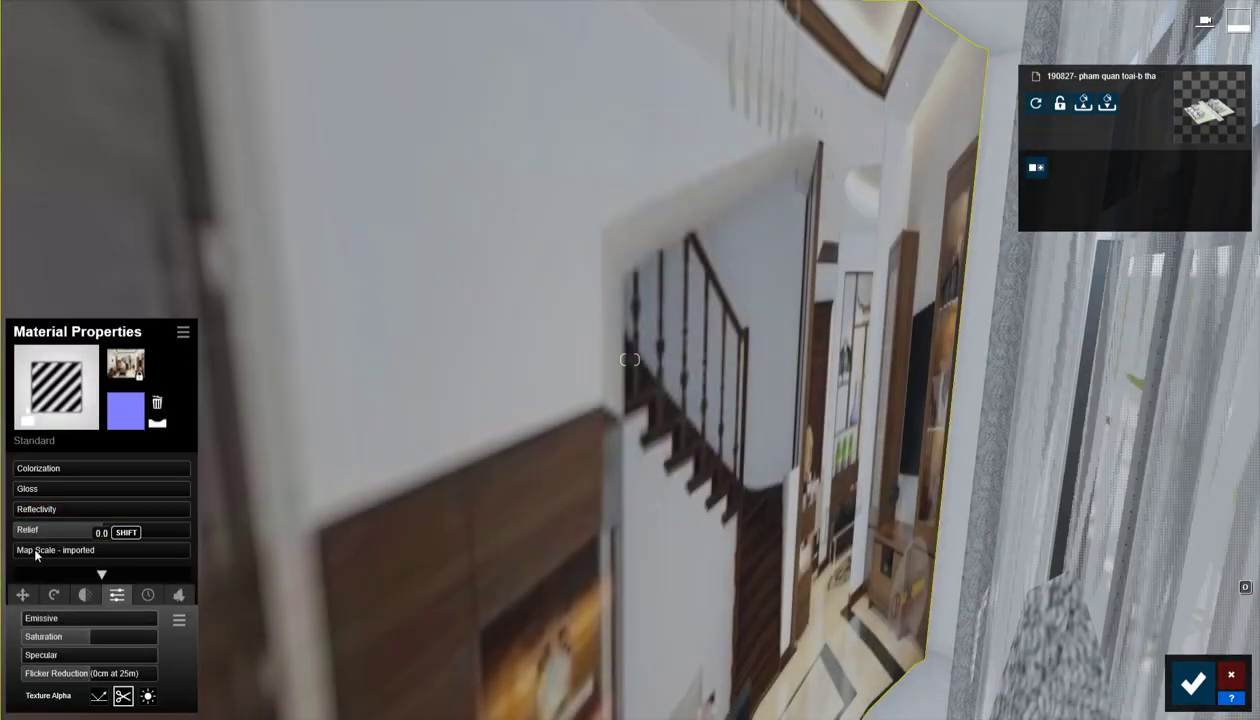
Give the bedroom image behind the upper balcony doors a matte Standard material with slight emissive, and save the material changes.
key("s")
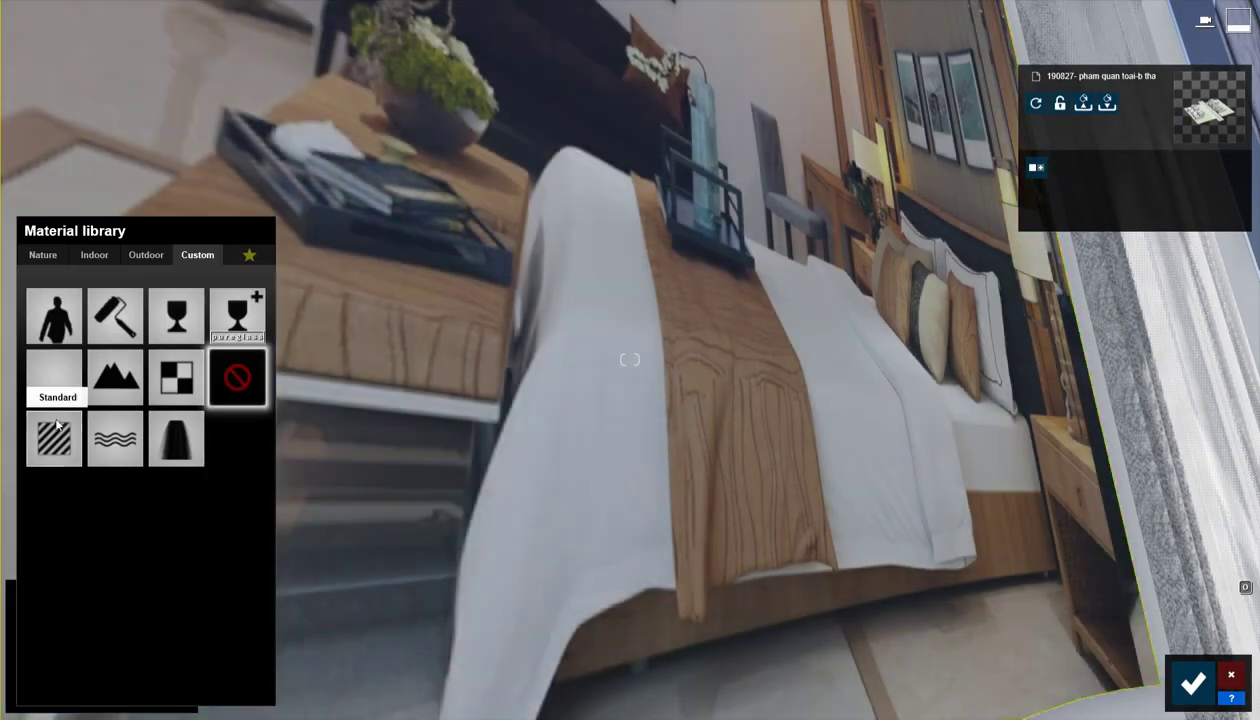
left_click(54, 437)
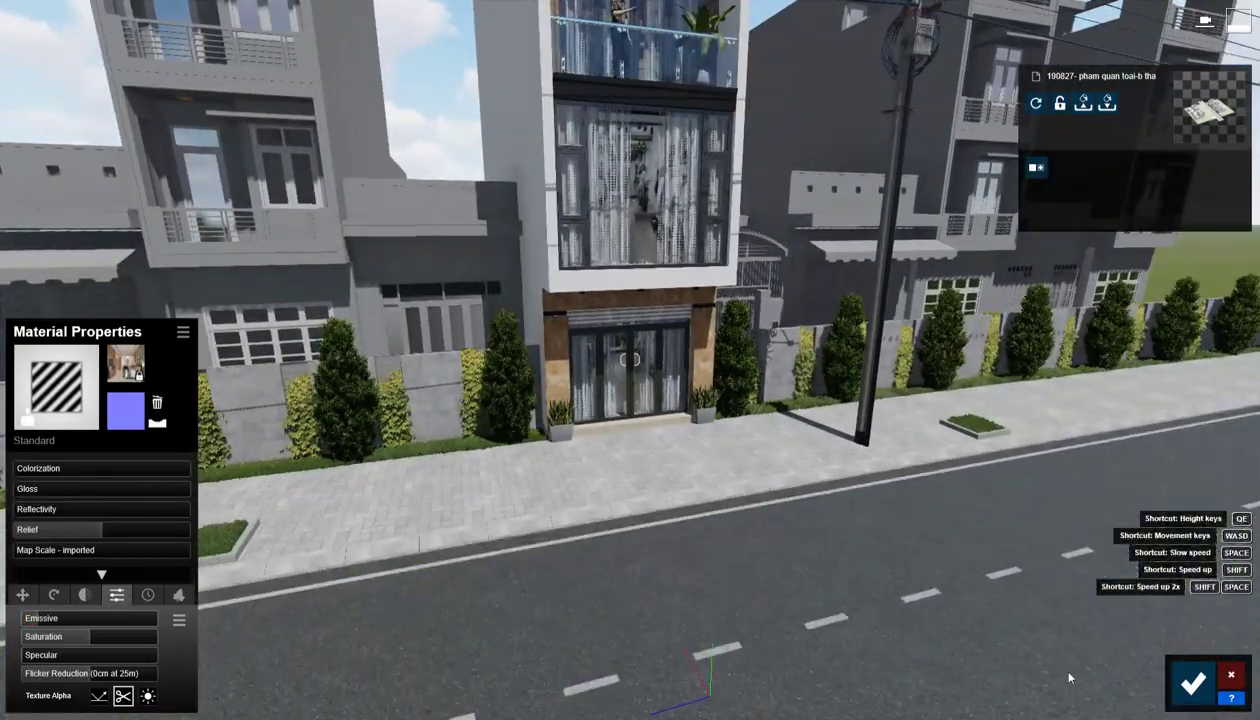
left_click(1193, 683)
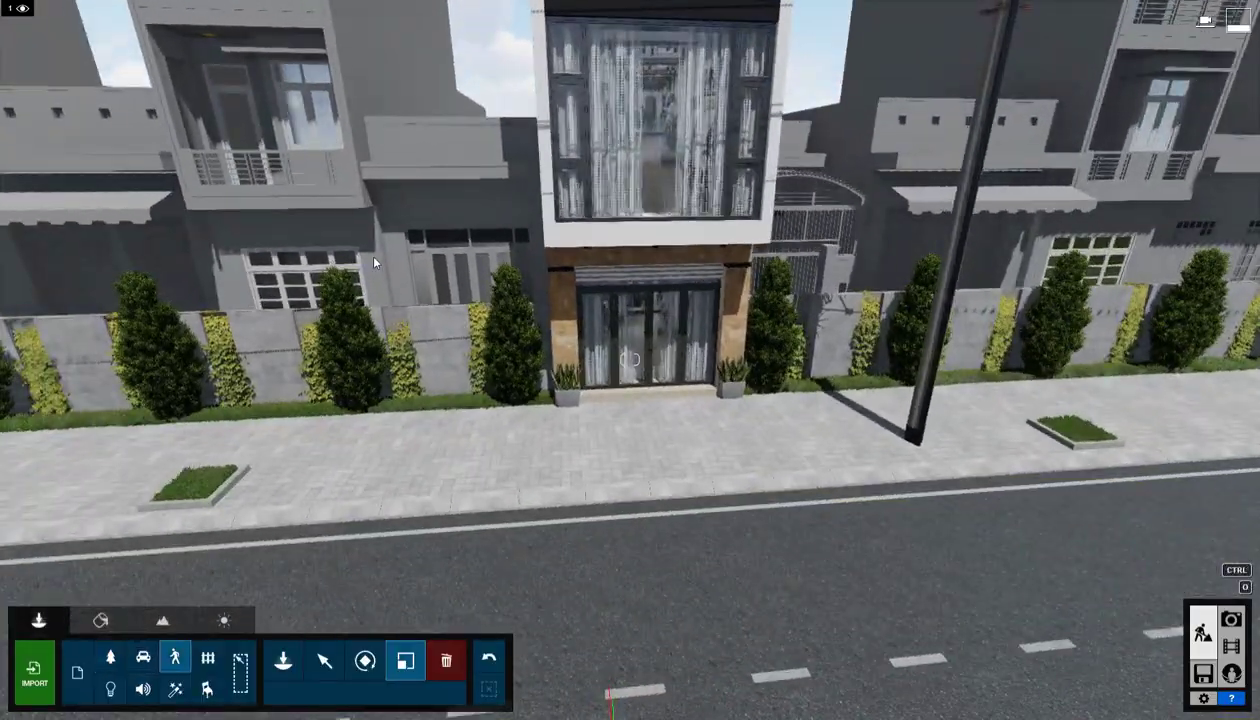
Place a man walking a dog in front of the entrance and Man Caucasian 0024 Phone beside the left grass bed.
left_click(283, 660)
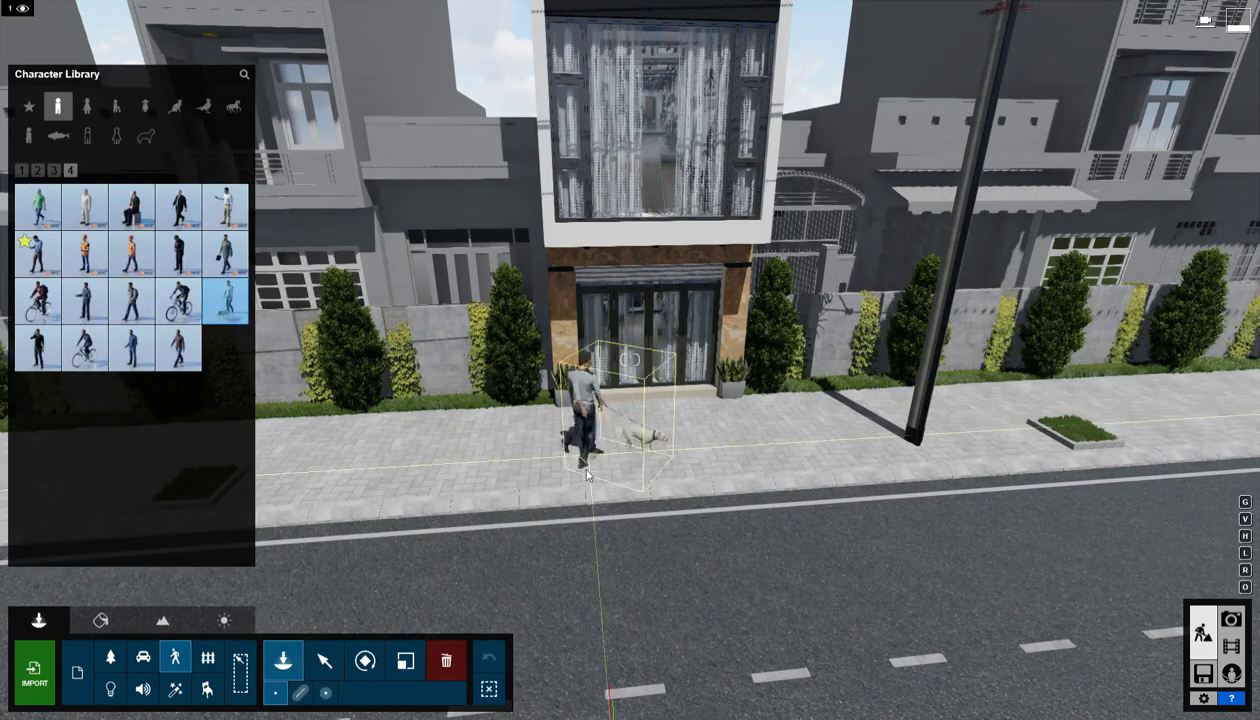
left_click(588, 476)
left_click(283, 660)
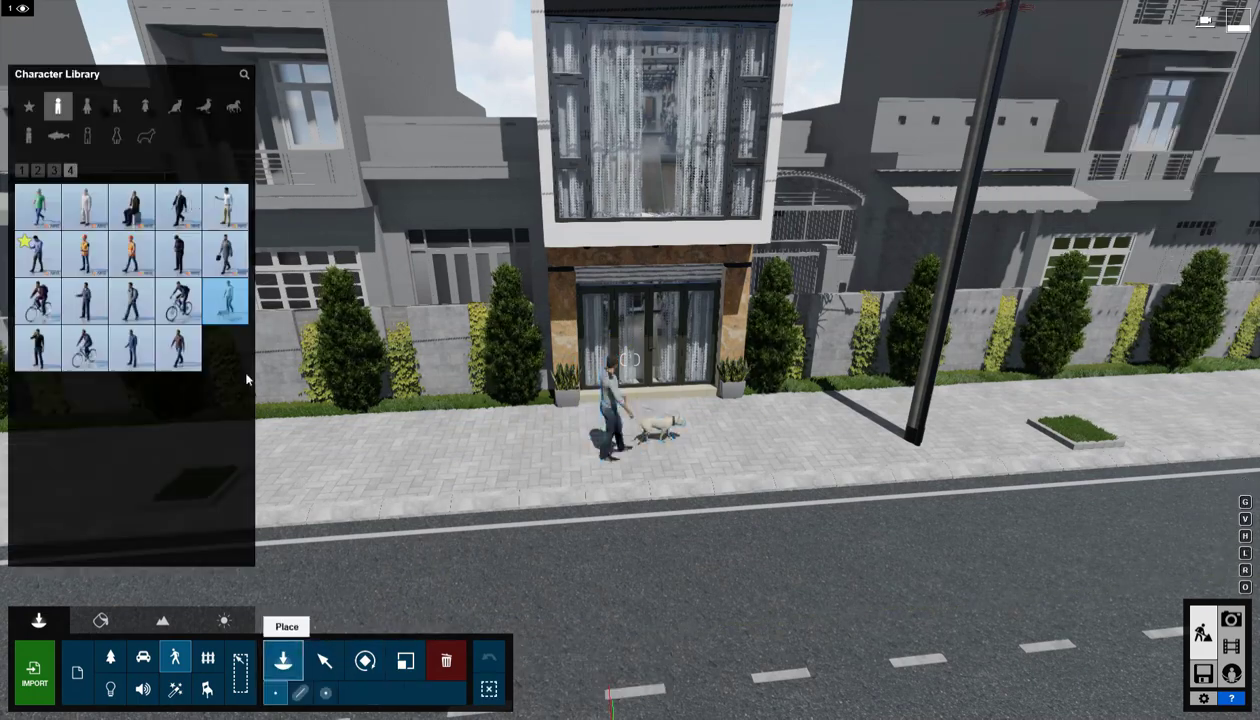
left_click(298, 500)
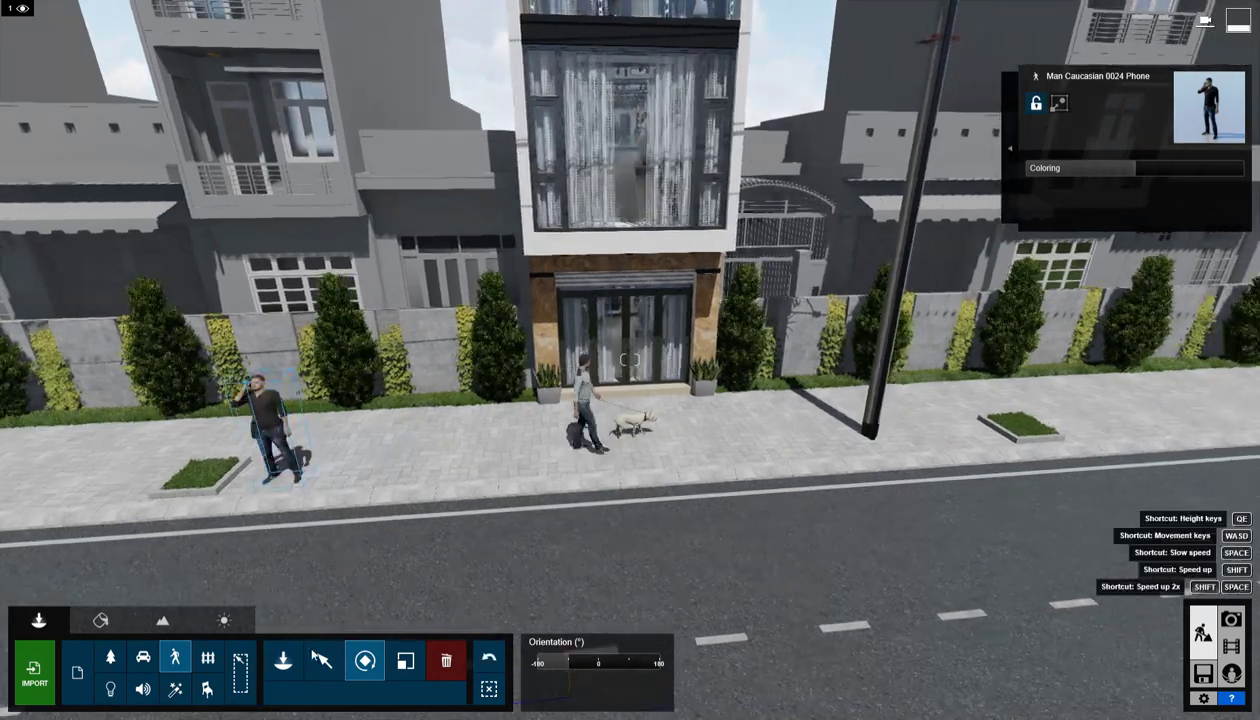
Place a walking man on the pavement near the utility pole and a walking woman to the left of the entrance.
left_click(283, 660)
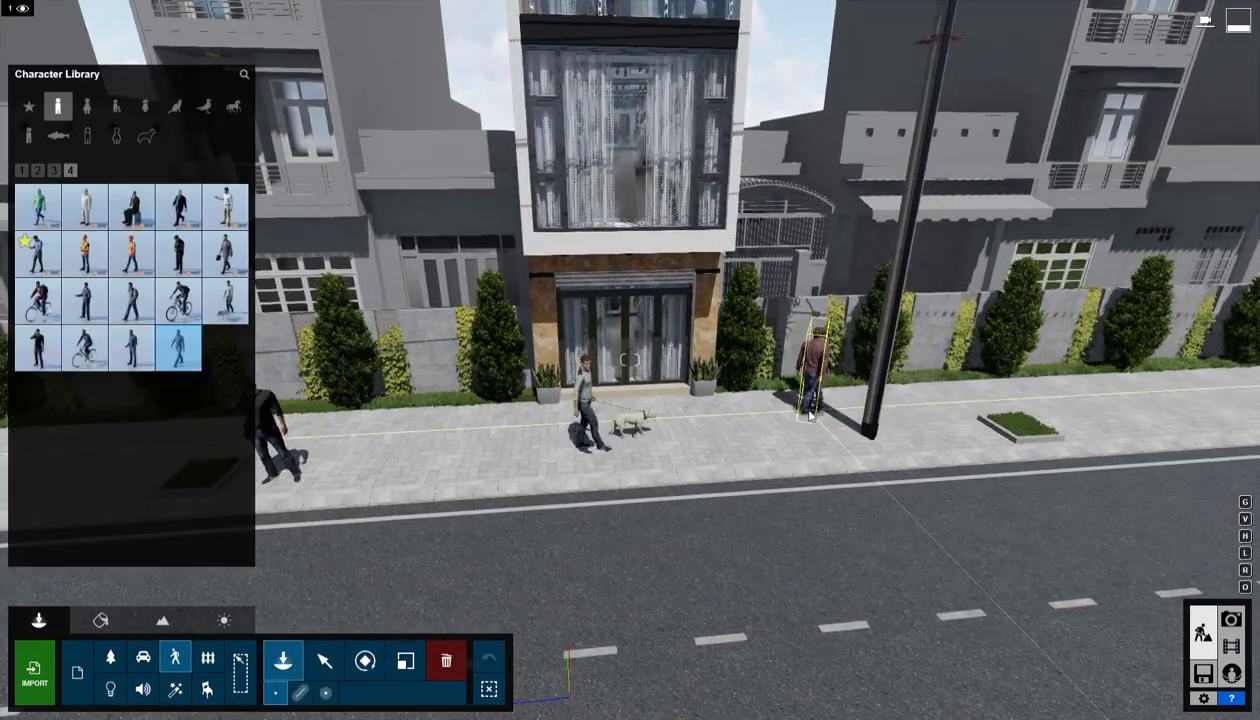
left_click(810, 416)
left_click(283, 660)
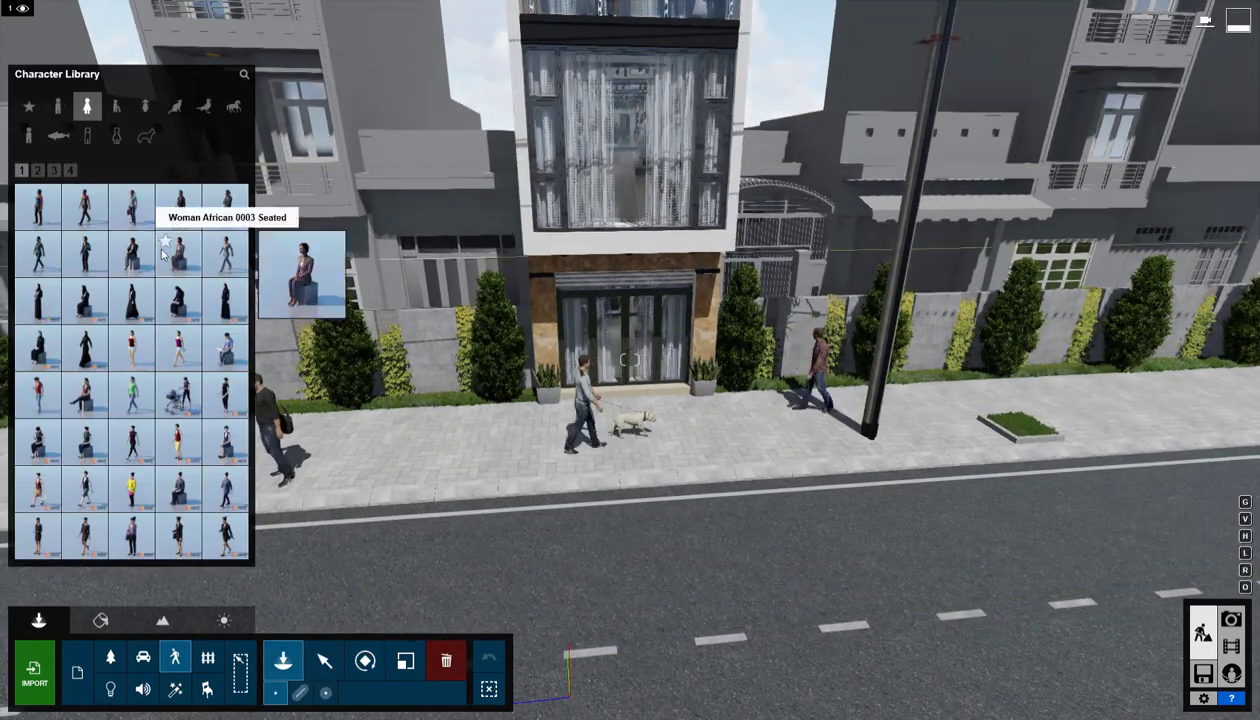
left_click(420, 431)
Place Woman Caucasian 0024 Walk on the pavement between the utility pole and the right grass bed.
key("d")
left_click(283, 660)
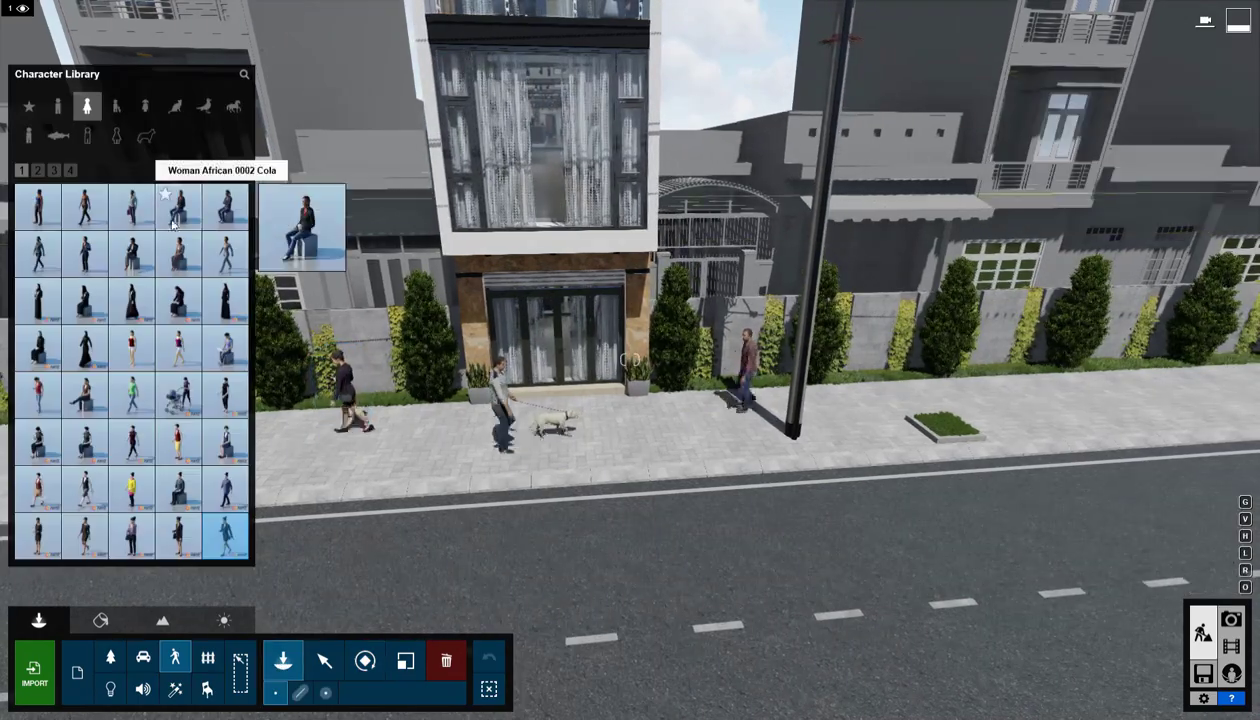
left_click(57, 174)
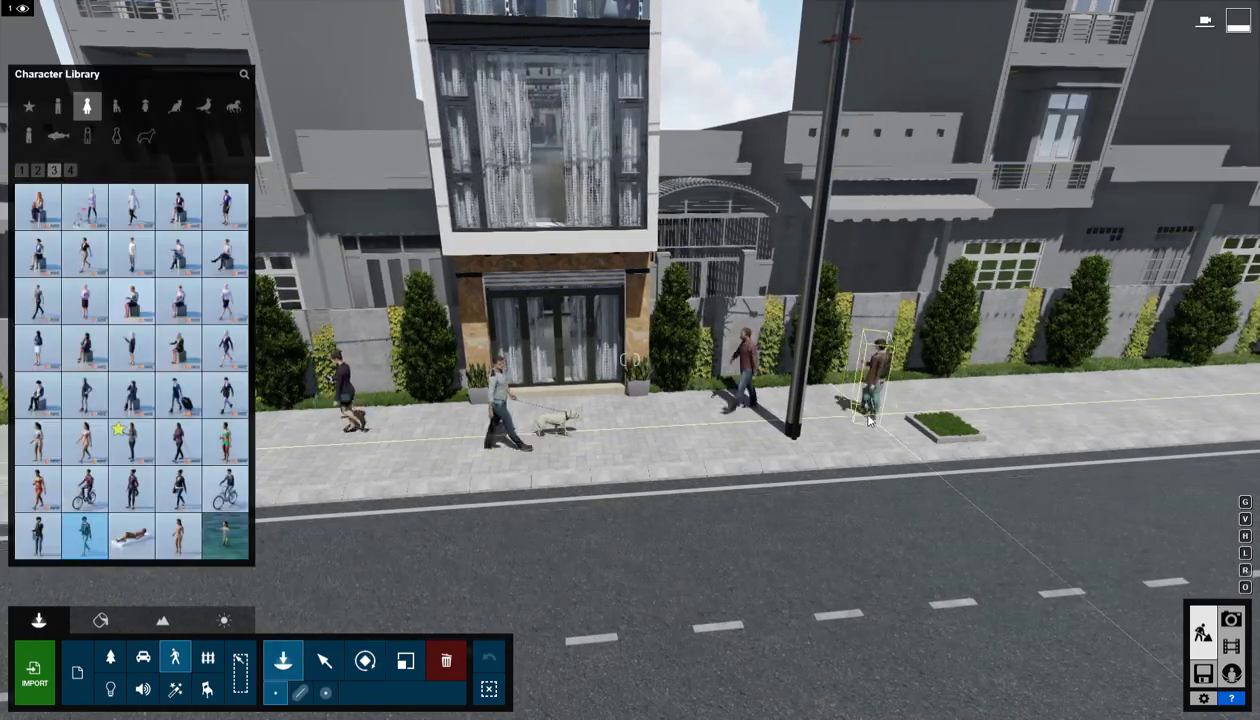
left_click(868, 420)
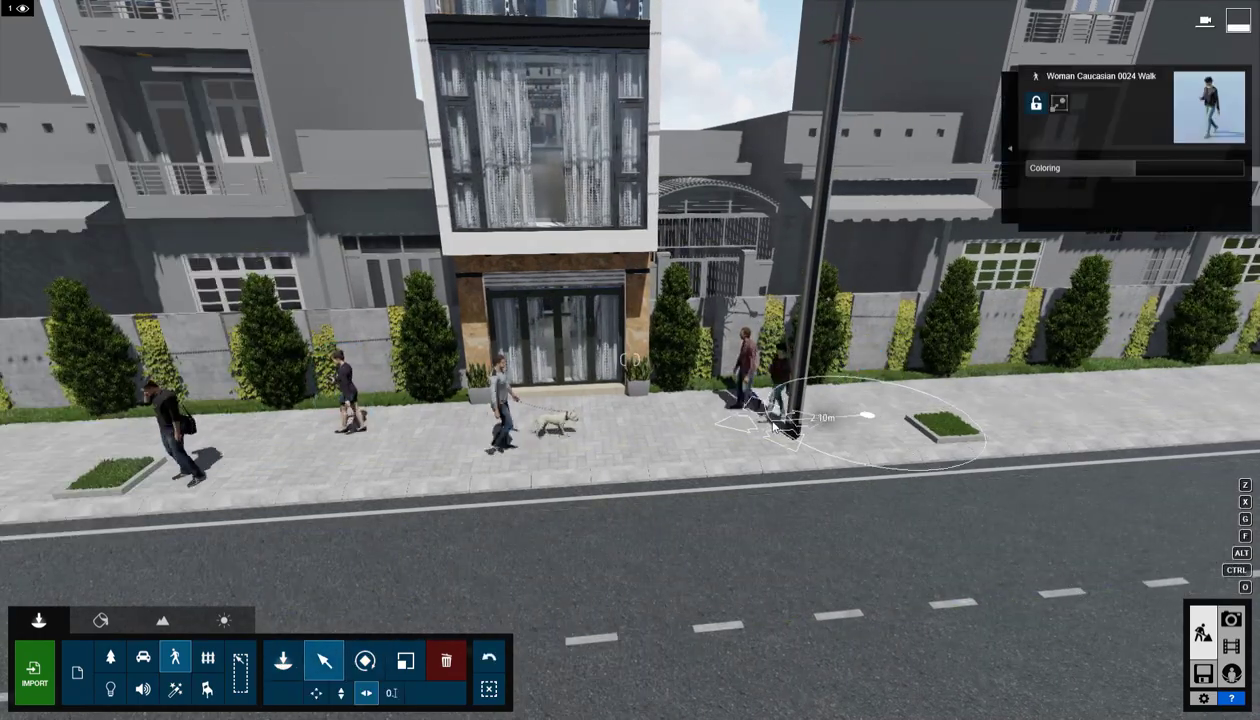
Move Woman Caucasian 0024 Walk beside the walking man, on the entrance side of the utility pole.
left_click_drag(773, 426, 770, 422)
right_click_drag(770, 422, 812, 398)
key("w")
left_click_drag(758, 386, 701, 391)
key("s")
right_click_drag(742, 412, 665, 380)
Place Man Caucasian 0020 Walk on the pavement between the utility pole and the right grass bed, and orient him along the pavement.
left_click(283, 660)
left_click(29, 106)
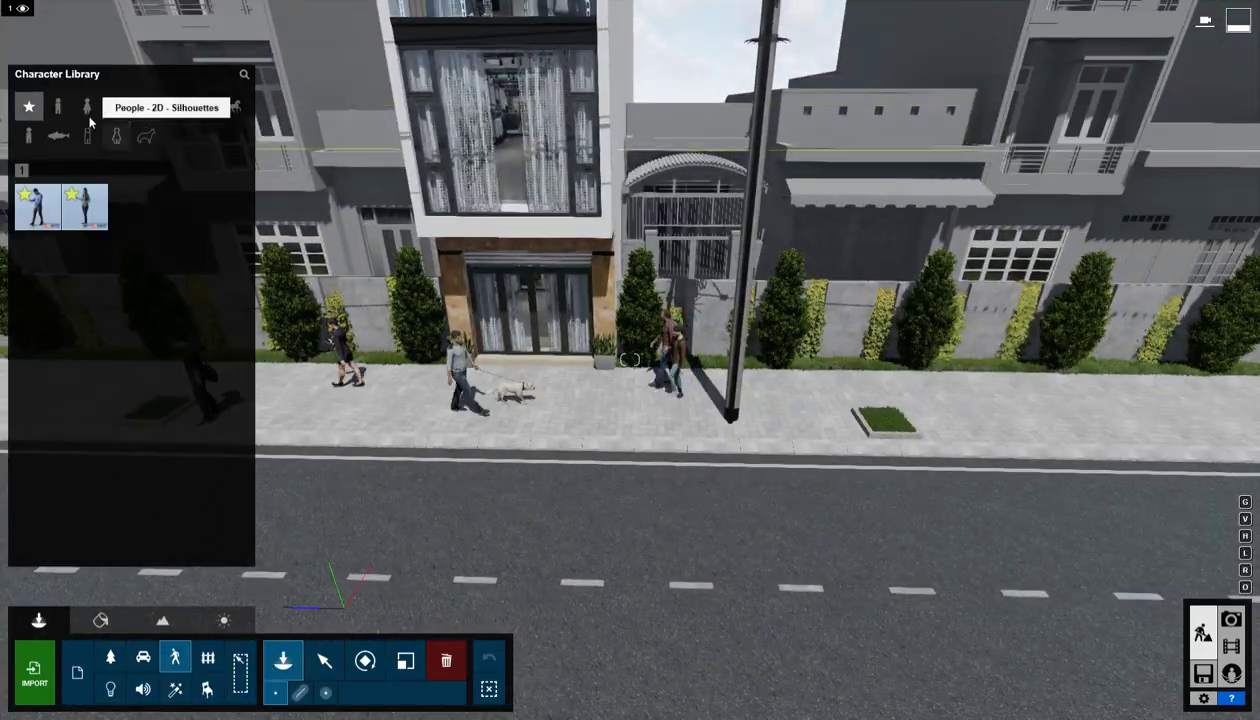
left_click(87, 107)
left_click(29, 106)
left_click(38, 207)
left_click(365, 660)
left_click(772, 386)
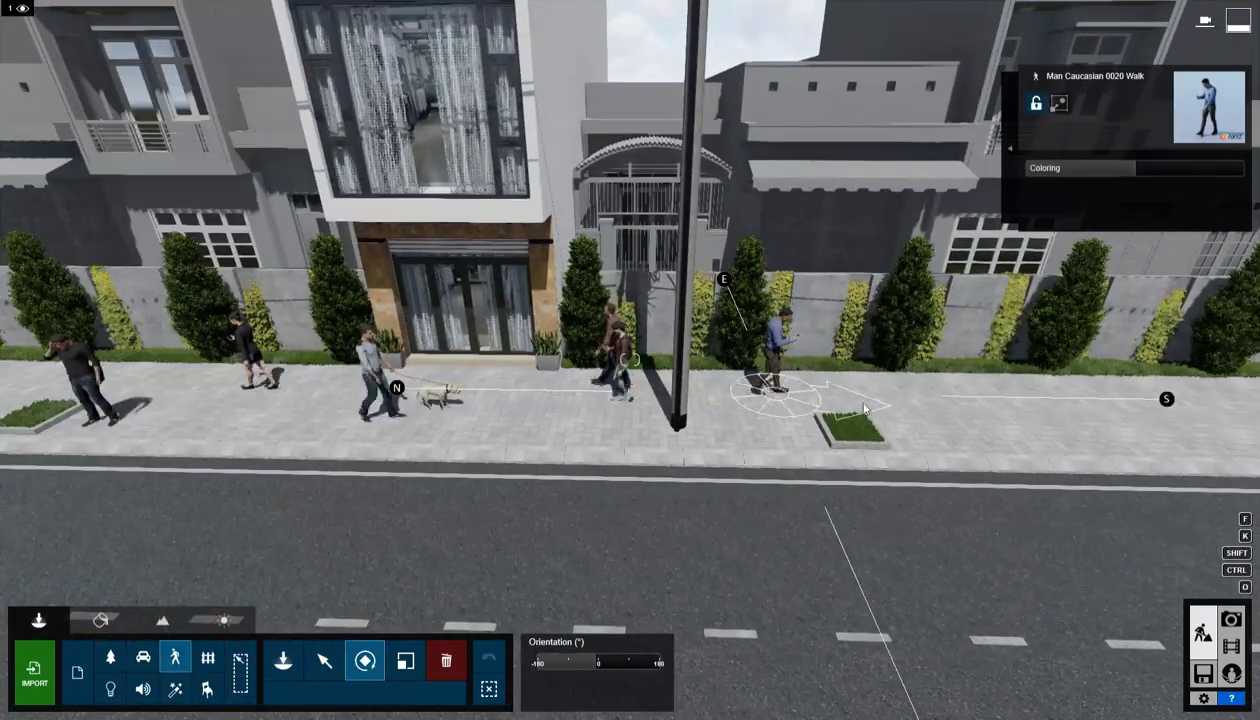
key("d")
left_click(619, 588)
Preview several broadleaf trees over the grass bed to the right of the utility pole.
key("s")
right_click_drag(619, 588, 690, 550)
key("w")
left_click(110, 657)
left_click(283, 660)
left_click(31, 107)
left_click(283, 660)
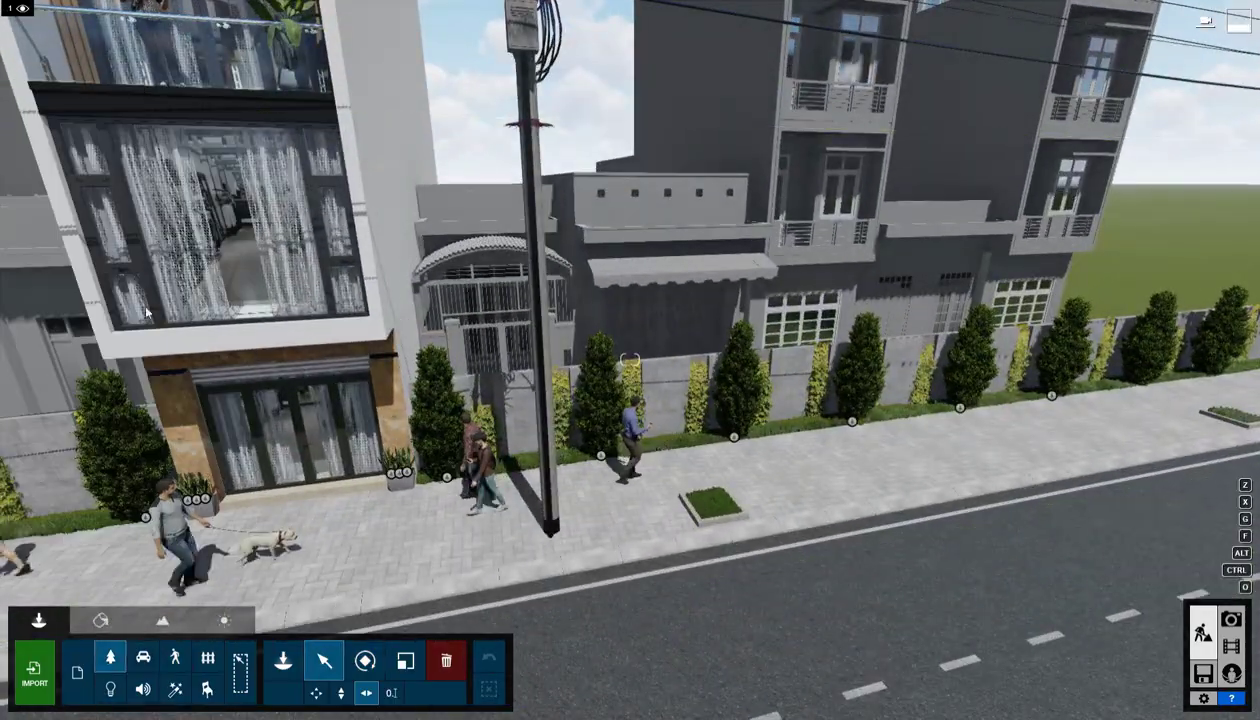
left_click(283, 660)
left_click(87, 107)
left_click(58, 108)
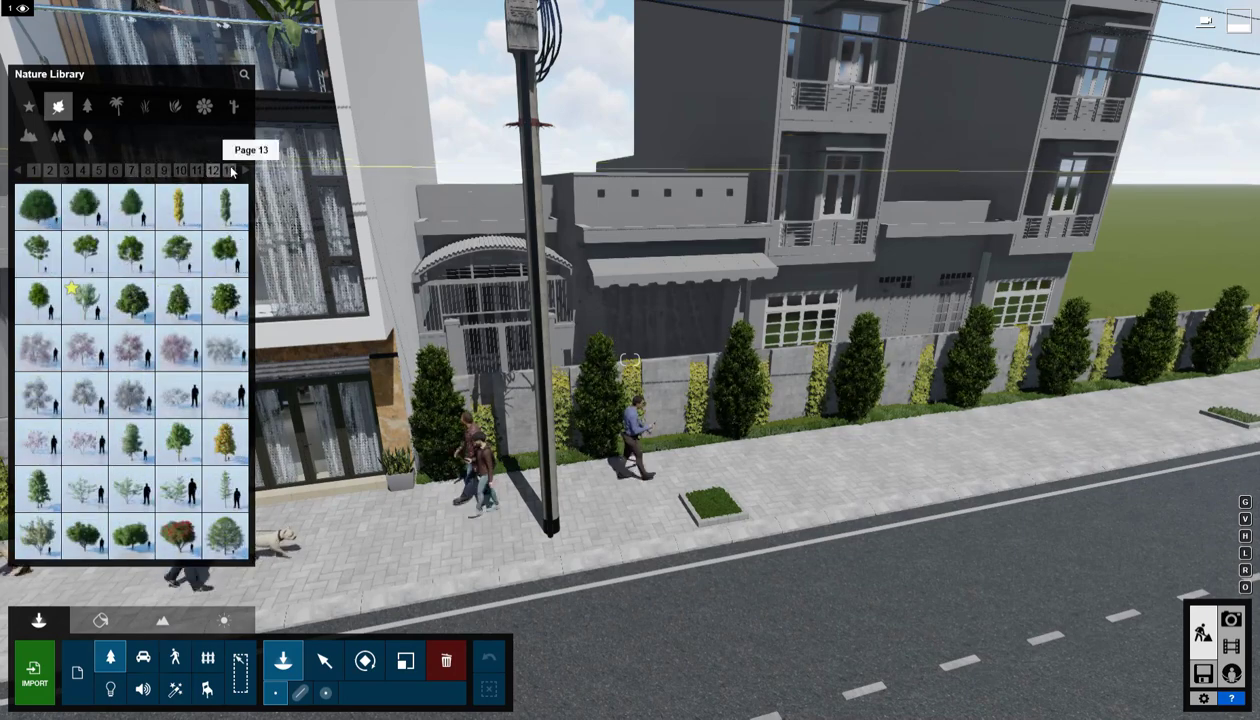
left_click(714, 507)
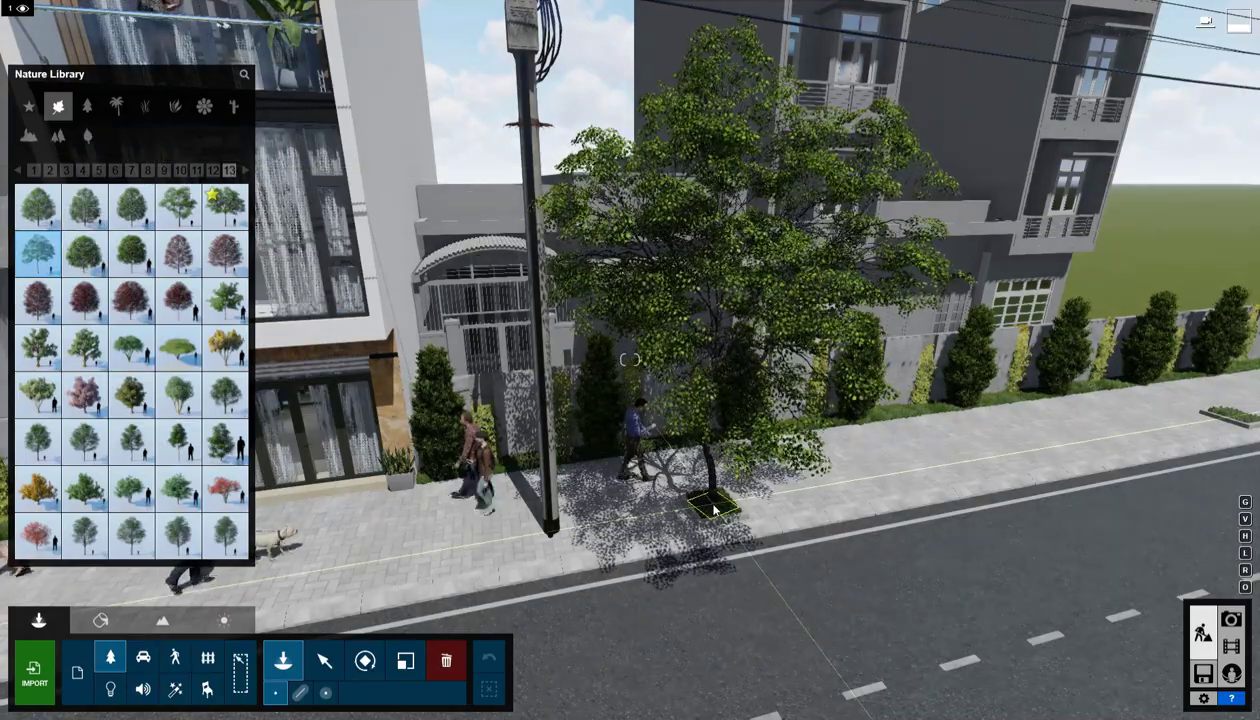
left_click(85, 442)
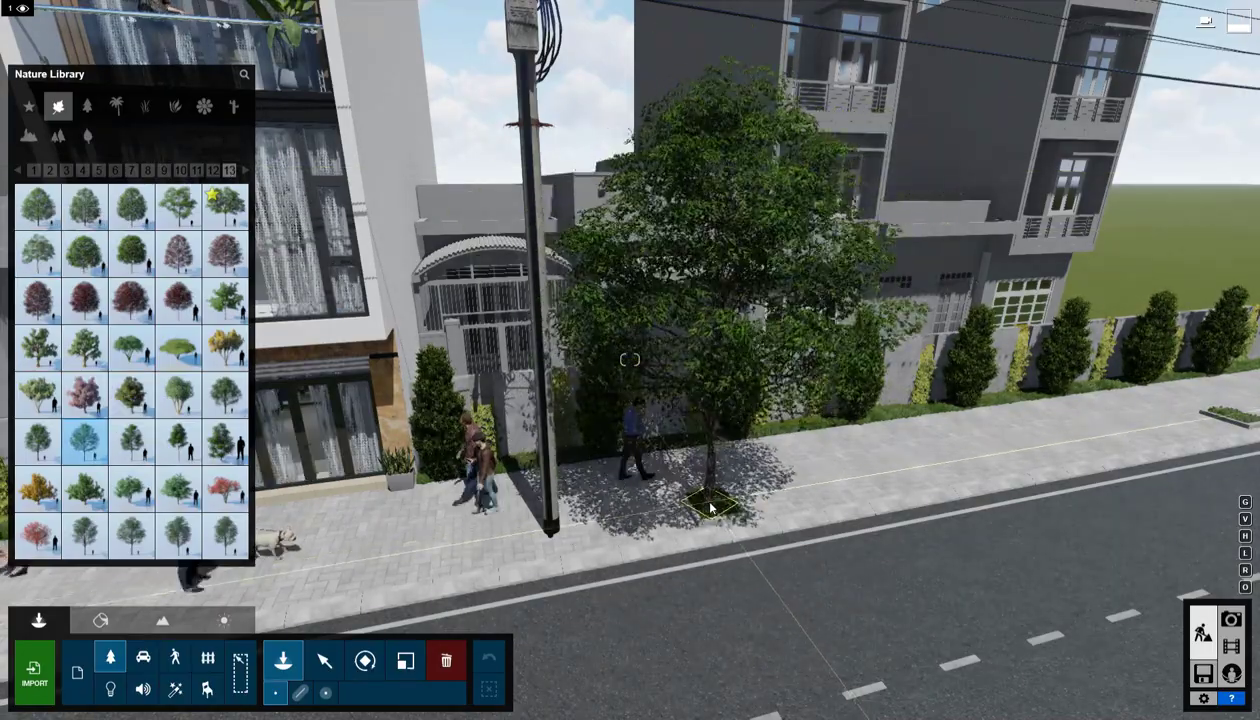
key("o")
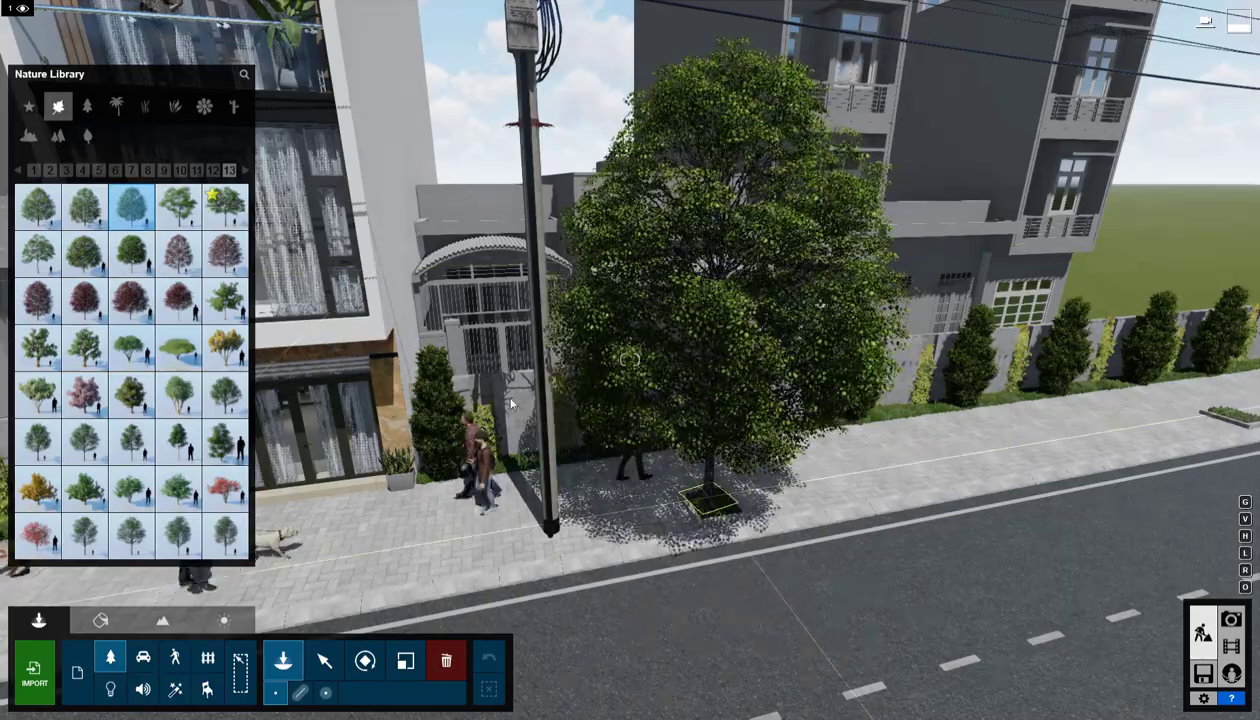
Compare more broadleaf trees and place one with a light, open crown in the grass bed right of the utility pole.
left_click(243, 172)
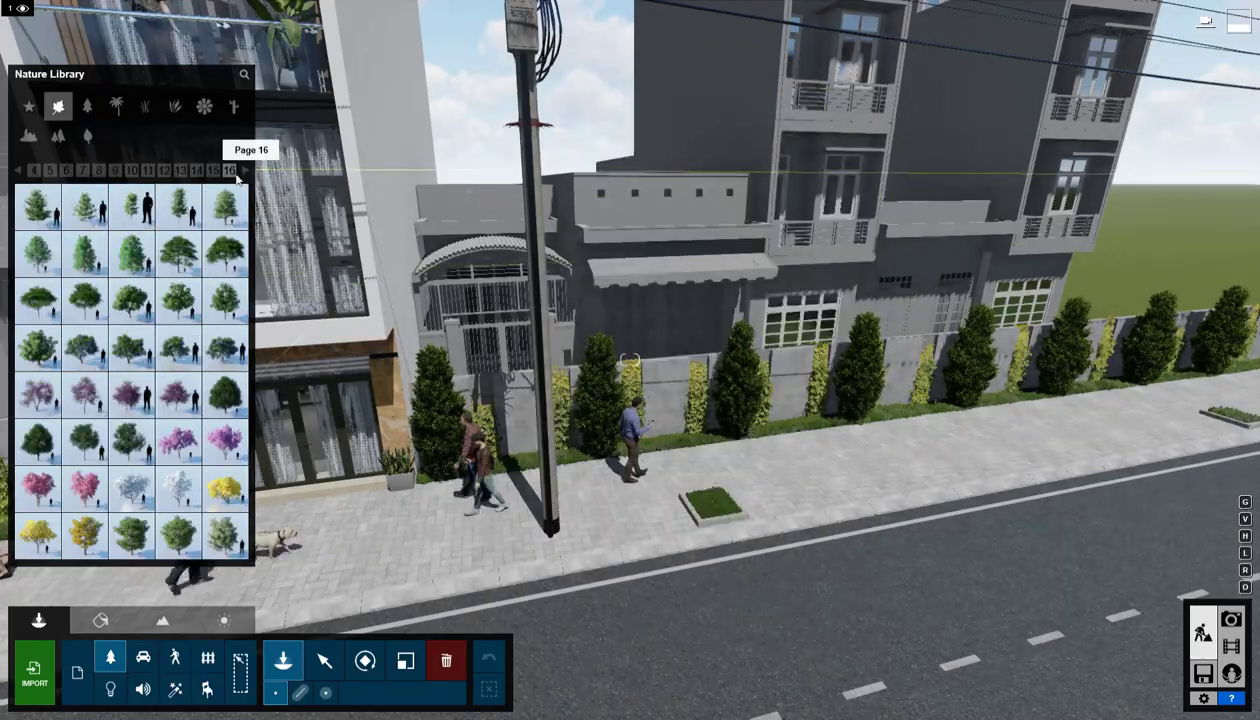
left_click(225, 253)
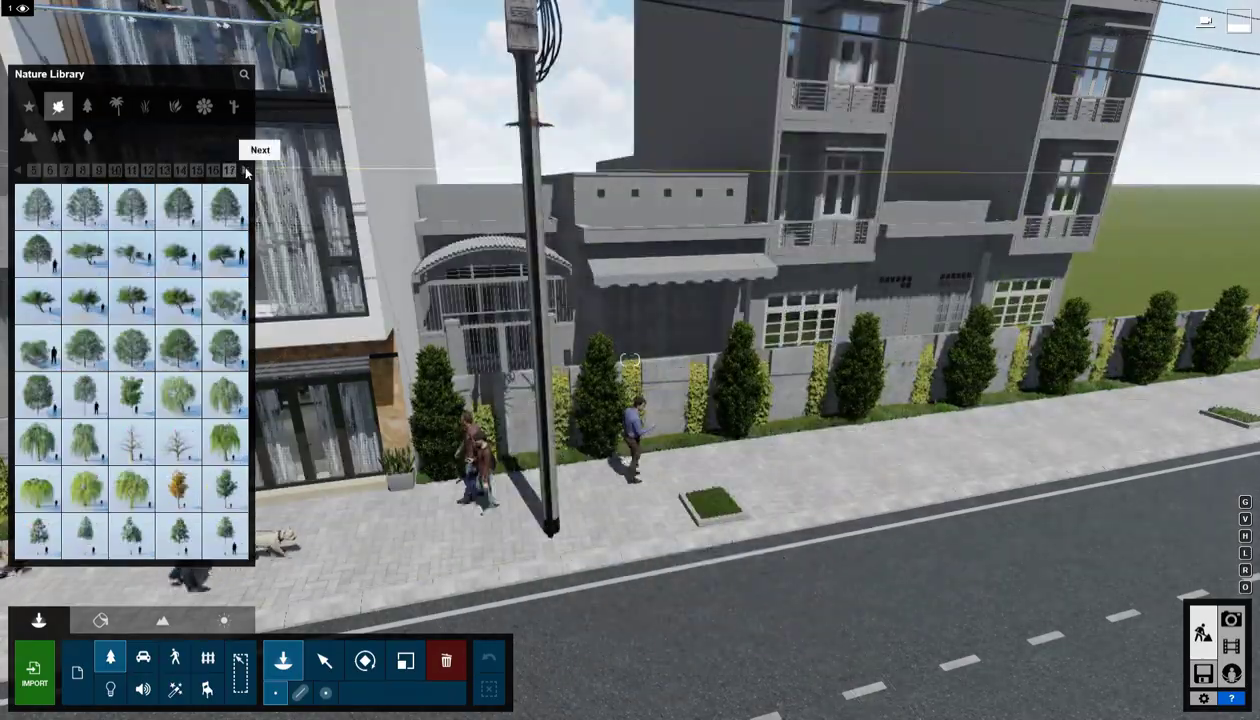
left_click(245, 172)
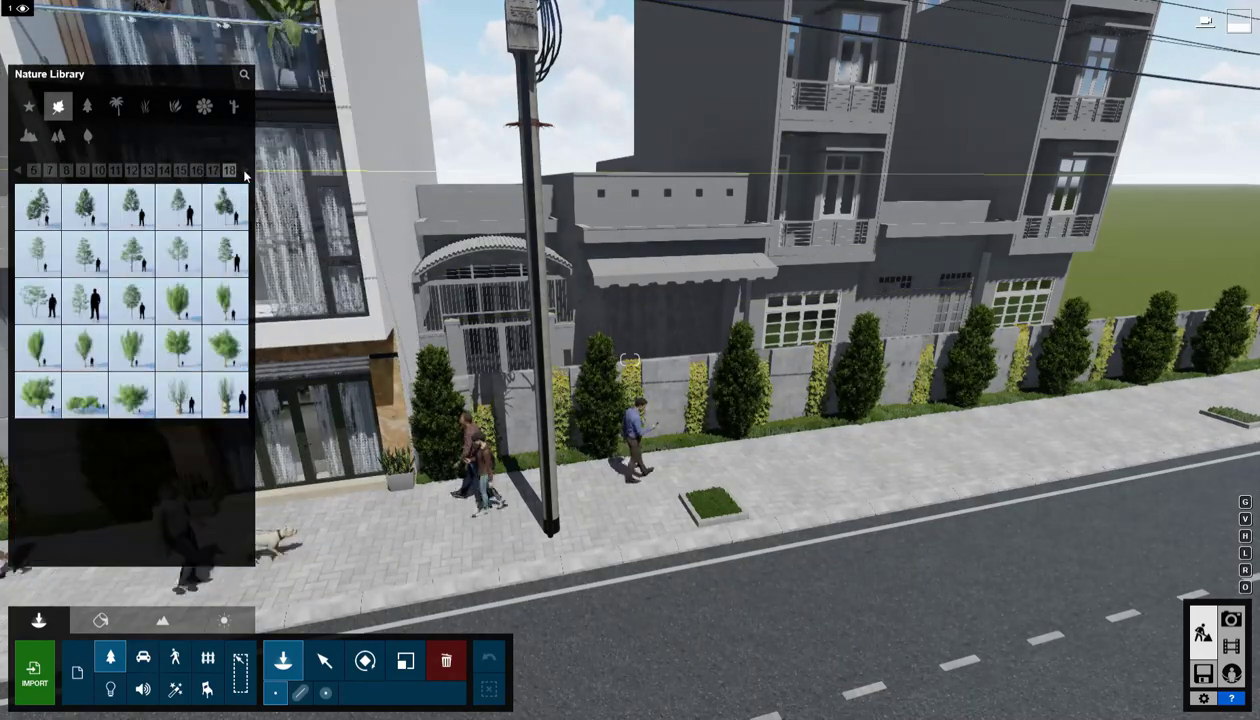
left_click(168, 172)
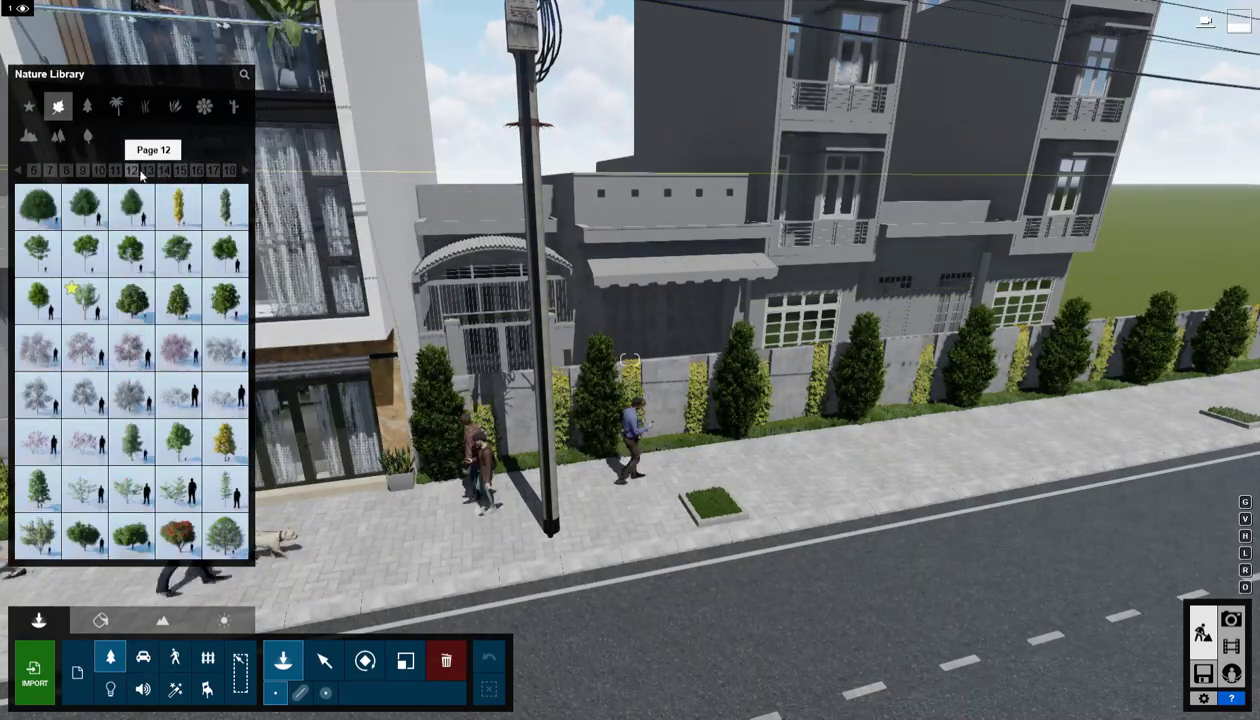
left_click(42, 252)
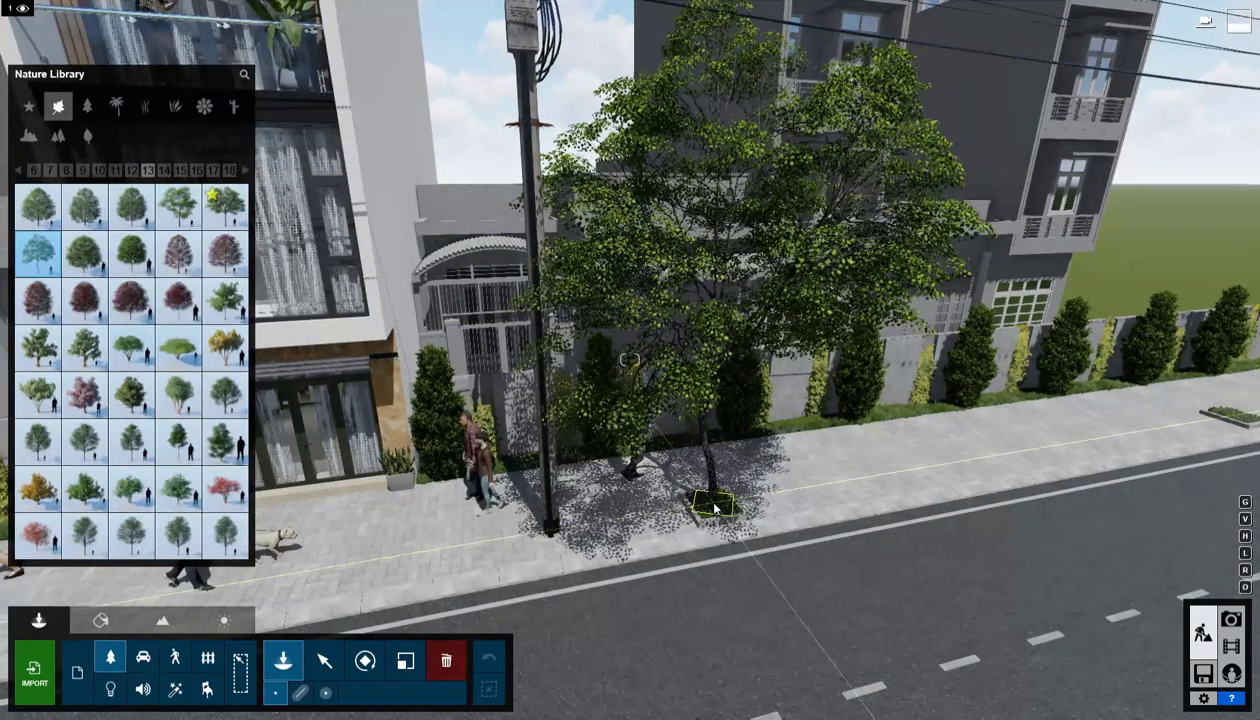
left_click(716, 505)
Place the same broadleaf tree in the other grass beds along the pavement.
mouse_move(820, 455)
right_mouse_down()
mouse_move(900, 450)
mouse_move(740, 360)
mouse_move(838, 450)
right_mouse_up()
key("s")
key("d")
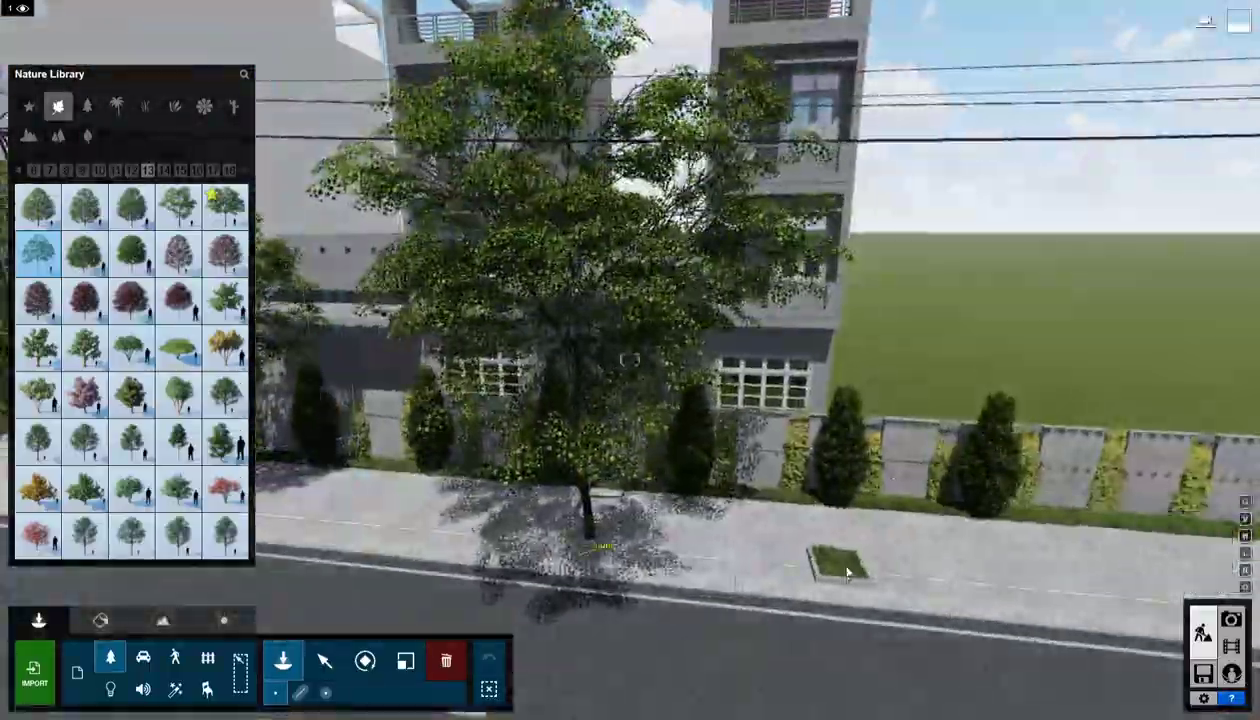
left_click(838, 562)
right_click_drag(838, 500, 700, 400)
left_click(1032, 436)
key("w")
right_click_drag(640, 360, 560, 370)
left_click(664, 393)
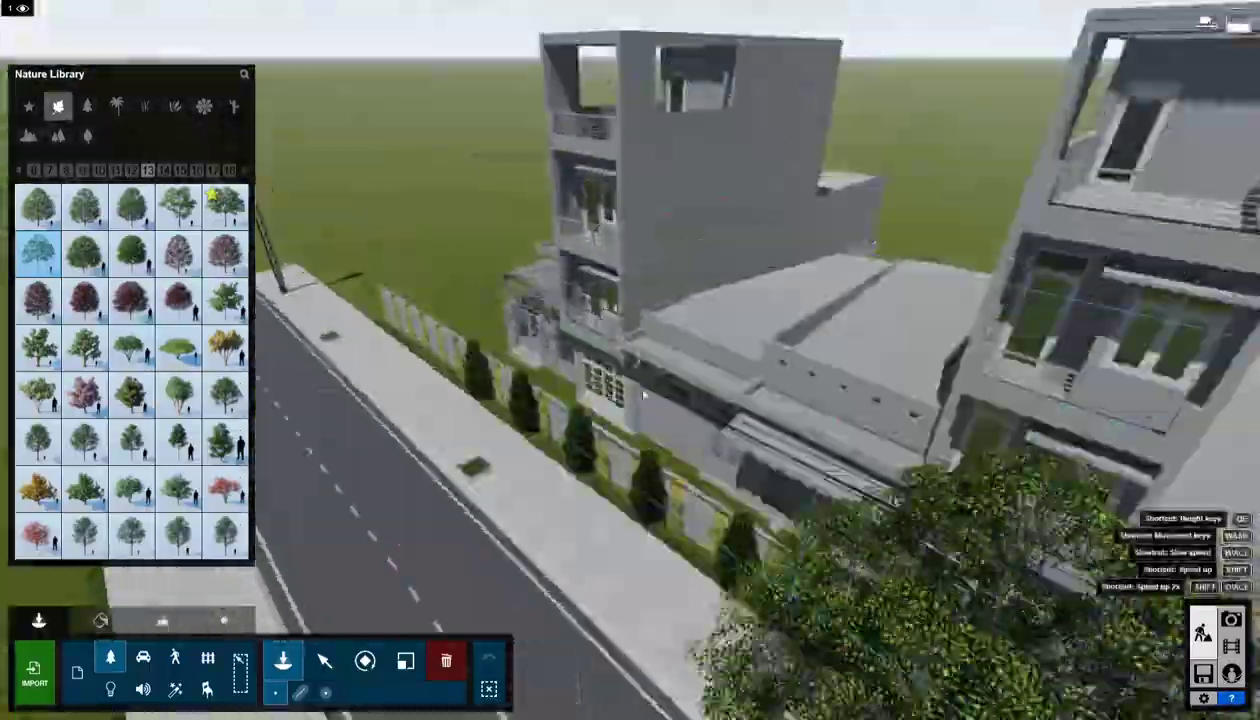
key("w")
left_click(606, 518)
right_click_drag(606, 518, 520, 430)
left_click(541, 373)
Compare broadleaf trees, including LondonPlane L2, as background greenery behind the townhouse and its neighbours.
right_click_drag(541, 373, 700, 330)
key("s")
key("w")
right_click_drag(500, 280, 516, 222)
key("q")
left_click(84, 207)
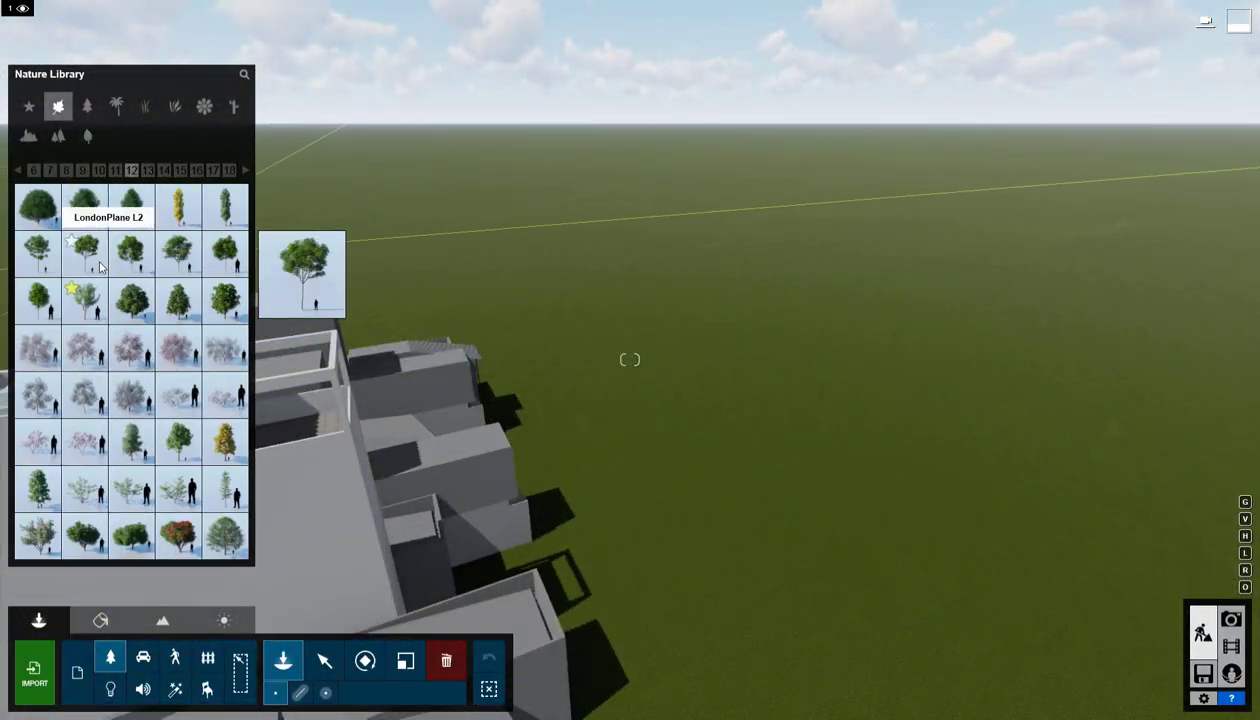
left_click(100, 267)
key("s")
right_click_drag(598, 505, 236, 536)
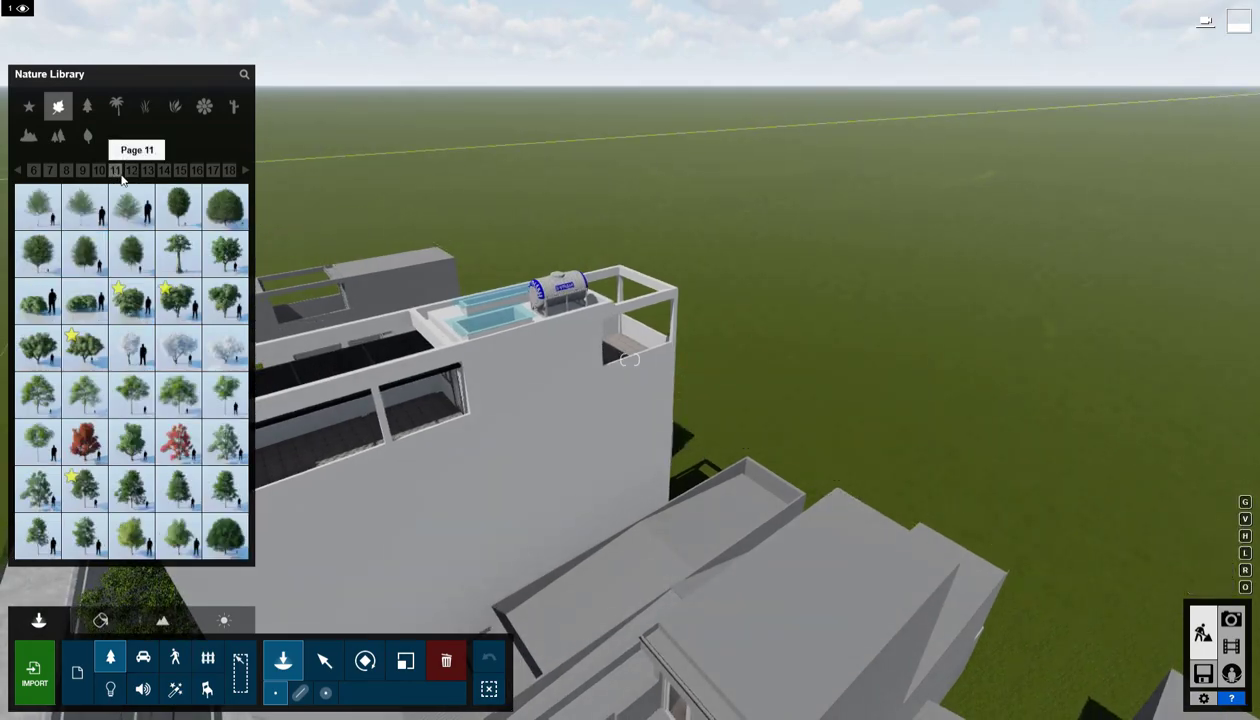
left_click(225, 536)
key("s")
right_click_drag(802, 450, 610, 350)
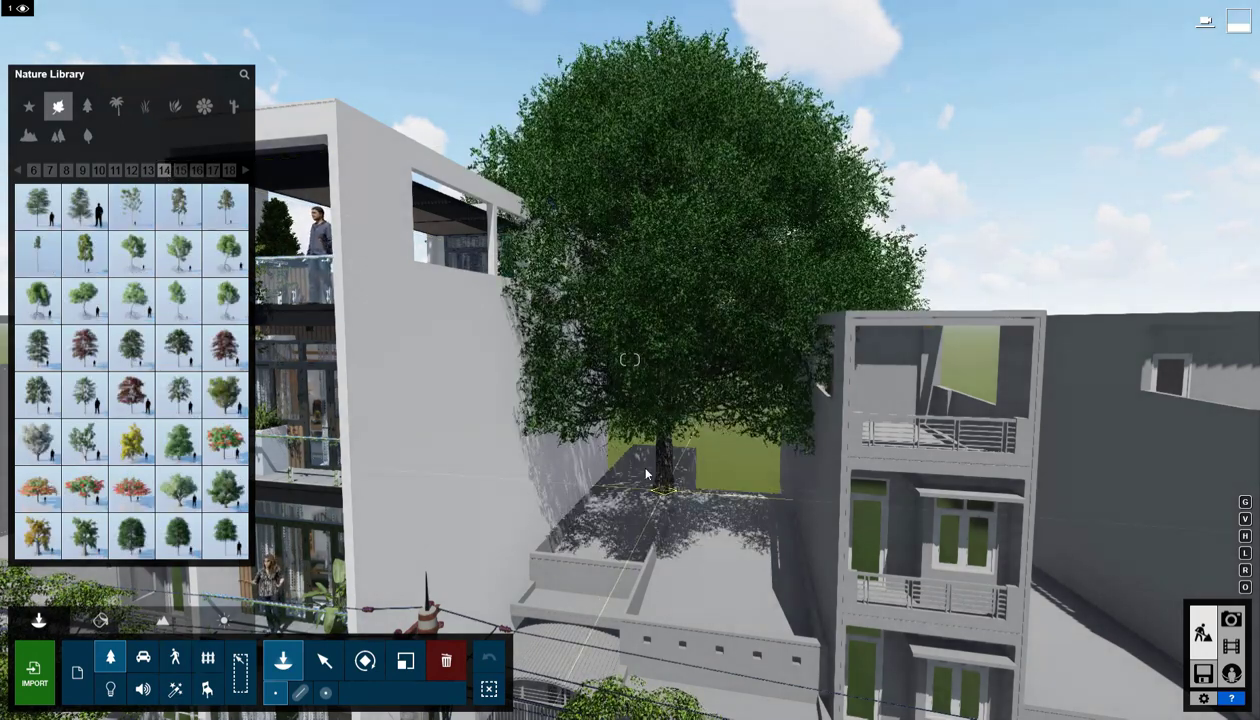
left_click(131, 347)
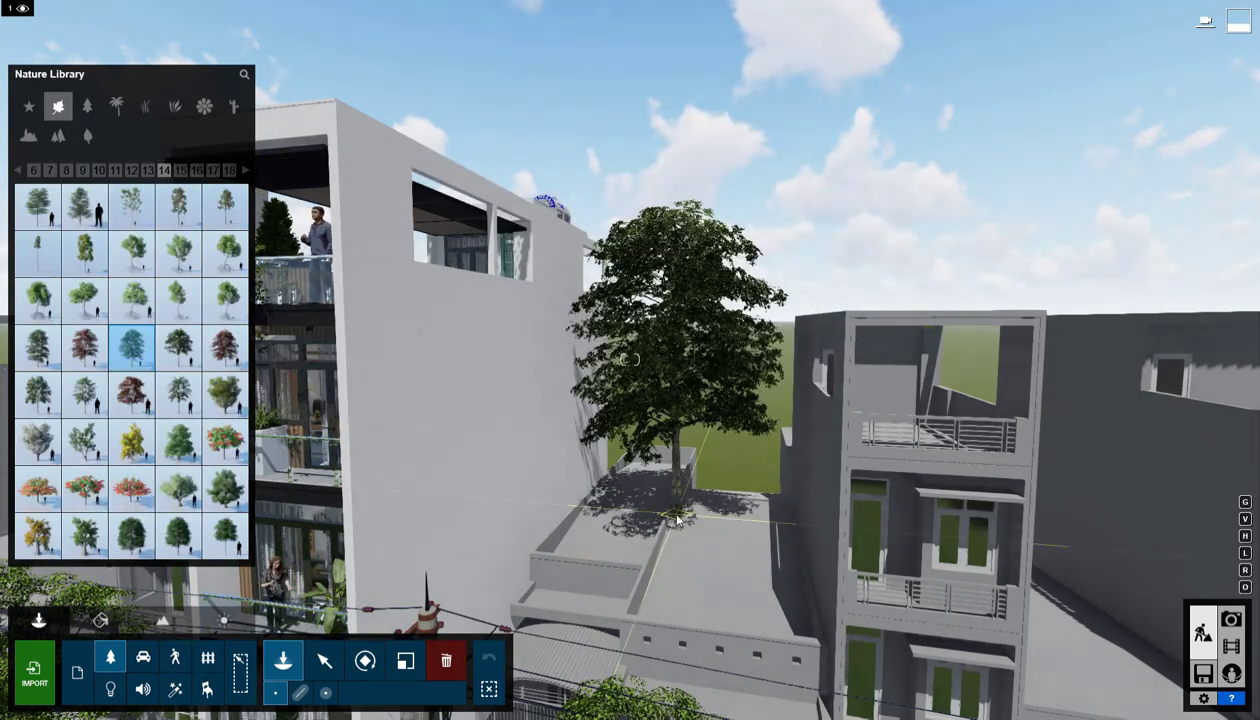
Place NorwayMaple L2 on the grass behind the row of houses and adjust its size.
key("q")
right_click_drag(521, 249, 436, 245)
key("s")
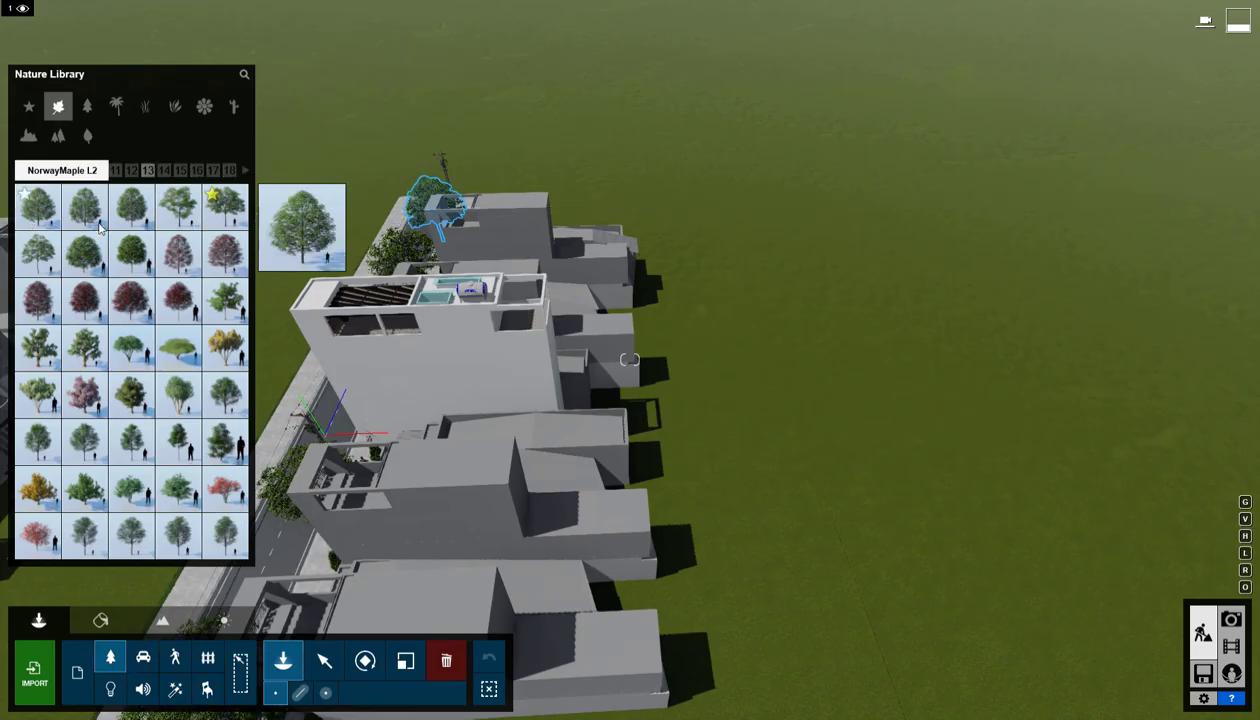
left_click(406, 662)
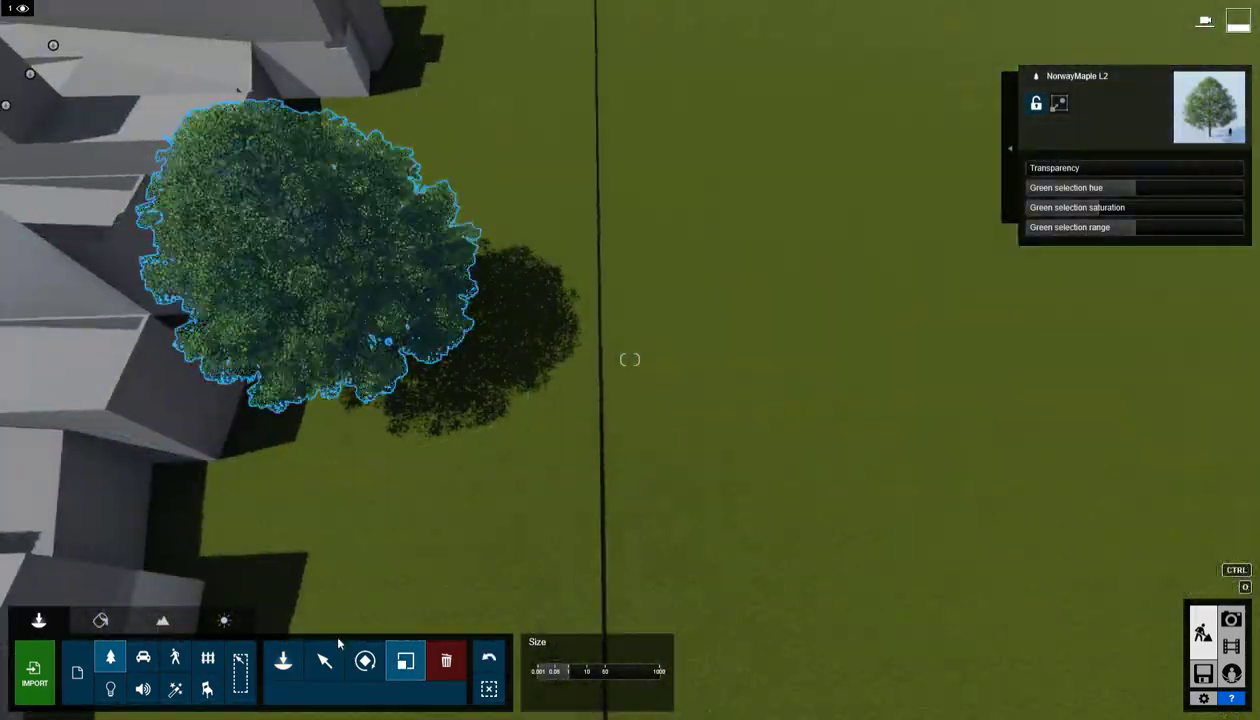
scroll(304, 415, "up", 3)
right_click_drag(303, 415, 525, 367)
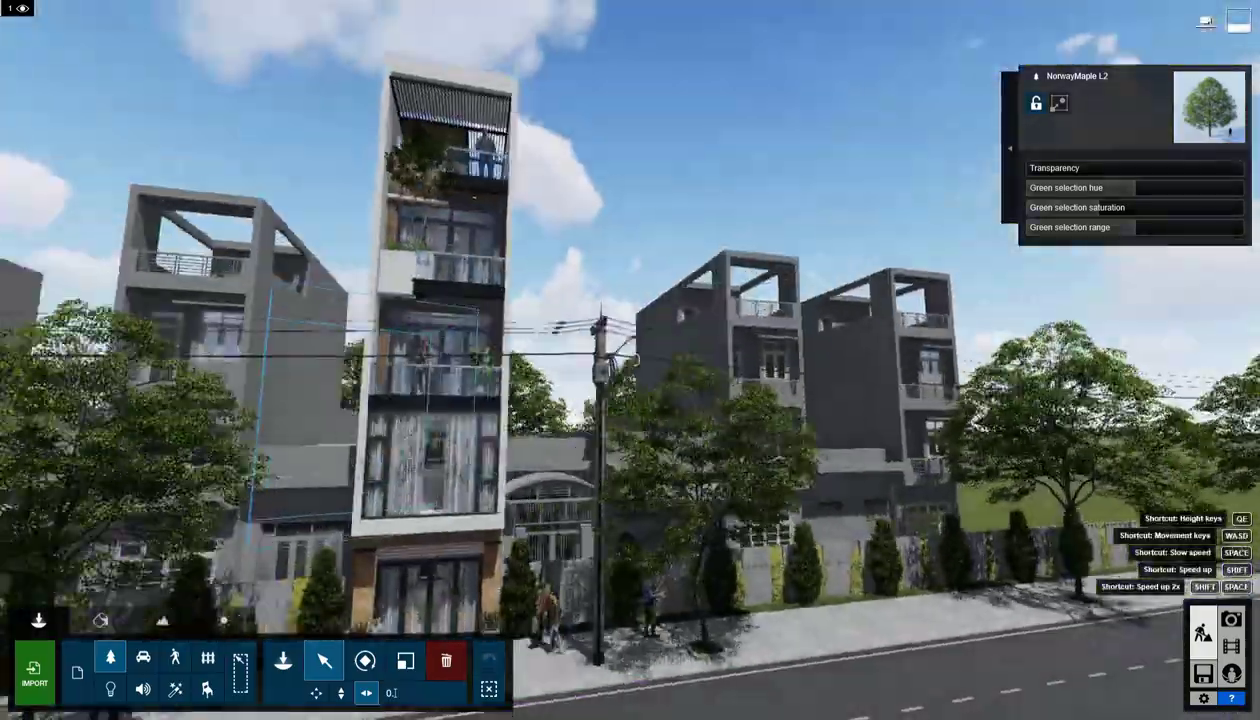
Copy the broadleaf trees to fill the gaps behind the houses beside the townhouse.
right_click_drag(637, 358, 619, 552)
left_click_drag(561, 536, 565, 532, "alt")
right_click_drag(565, 532, 480, 520)
key("a")
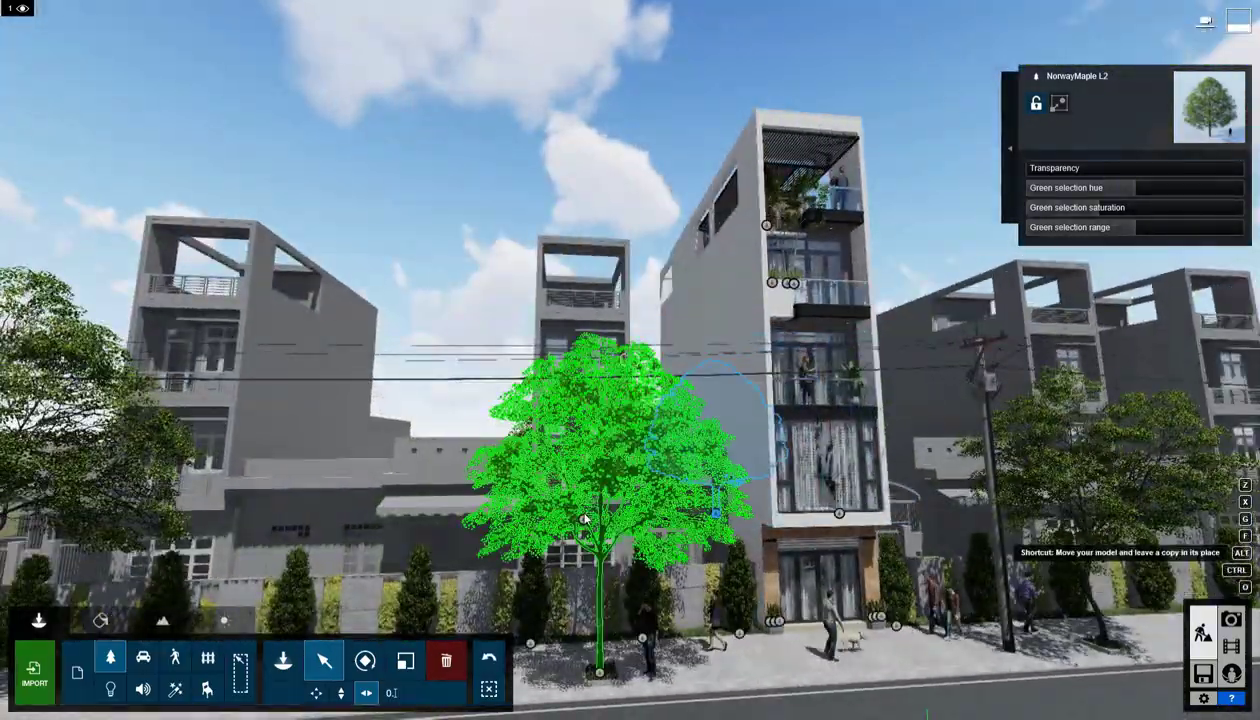
left_click_drag(600, 667, 418, 516, "alt")
right_click_drag(418, 516, 448, 513)
key("d")
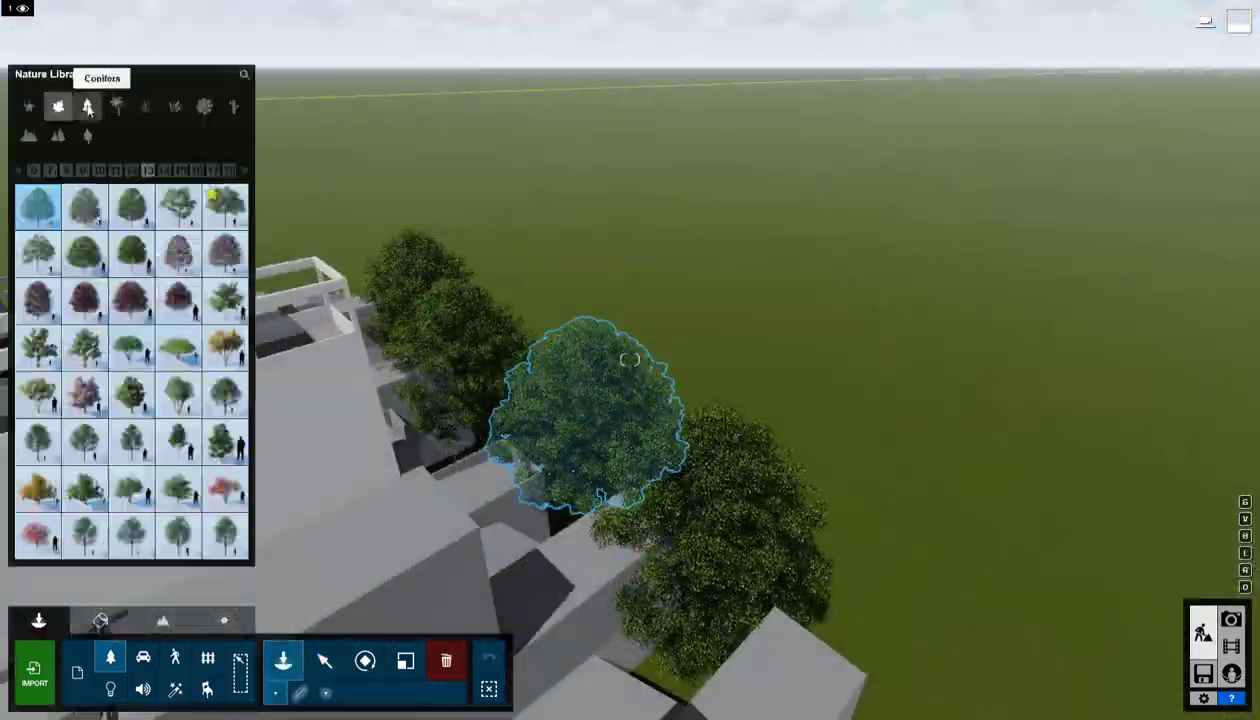
Place several tall conifers behind the maples at the back of the houses and adjust their size.
left_click(88, 108)
left_click(85, 205)
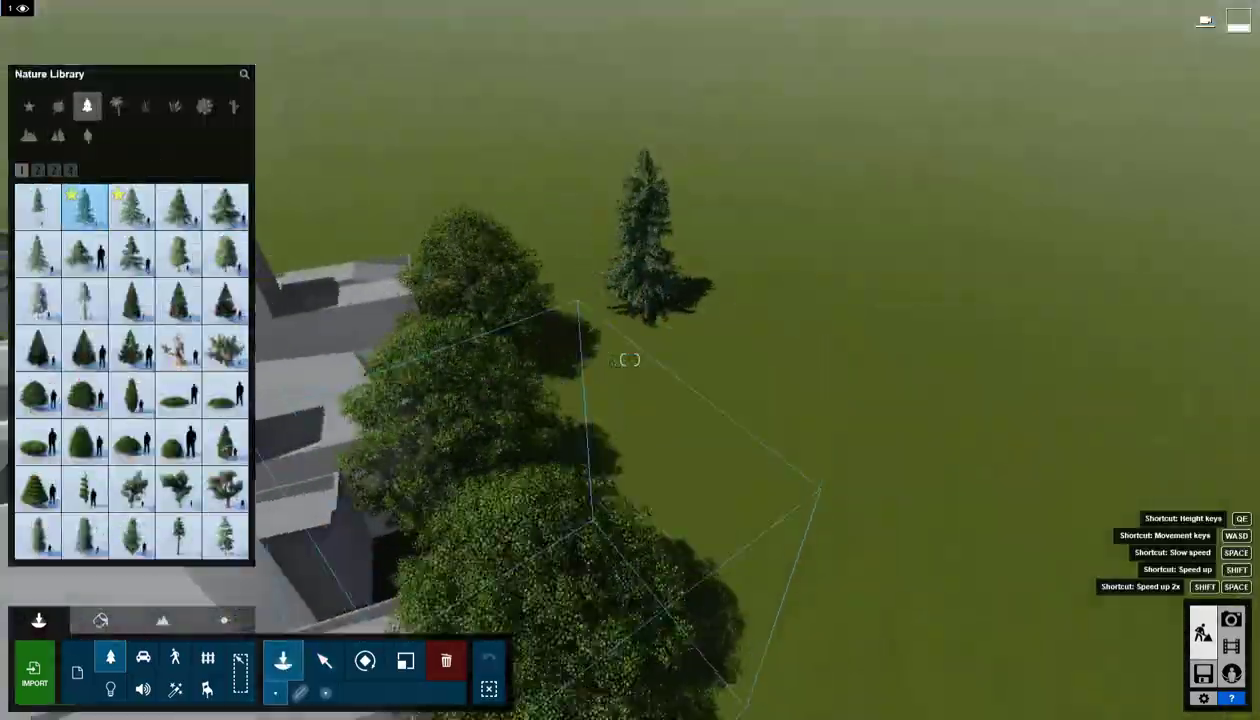
left_click(630, 500)
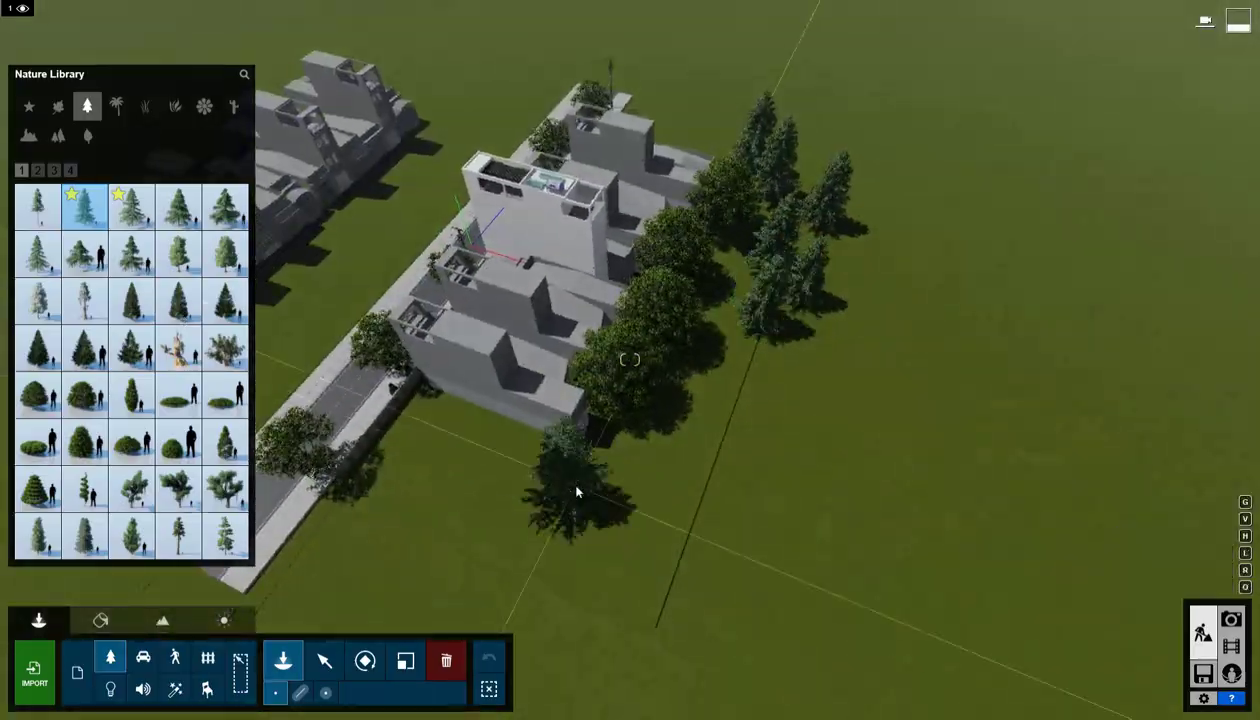
left_click(759, 484)
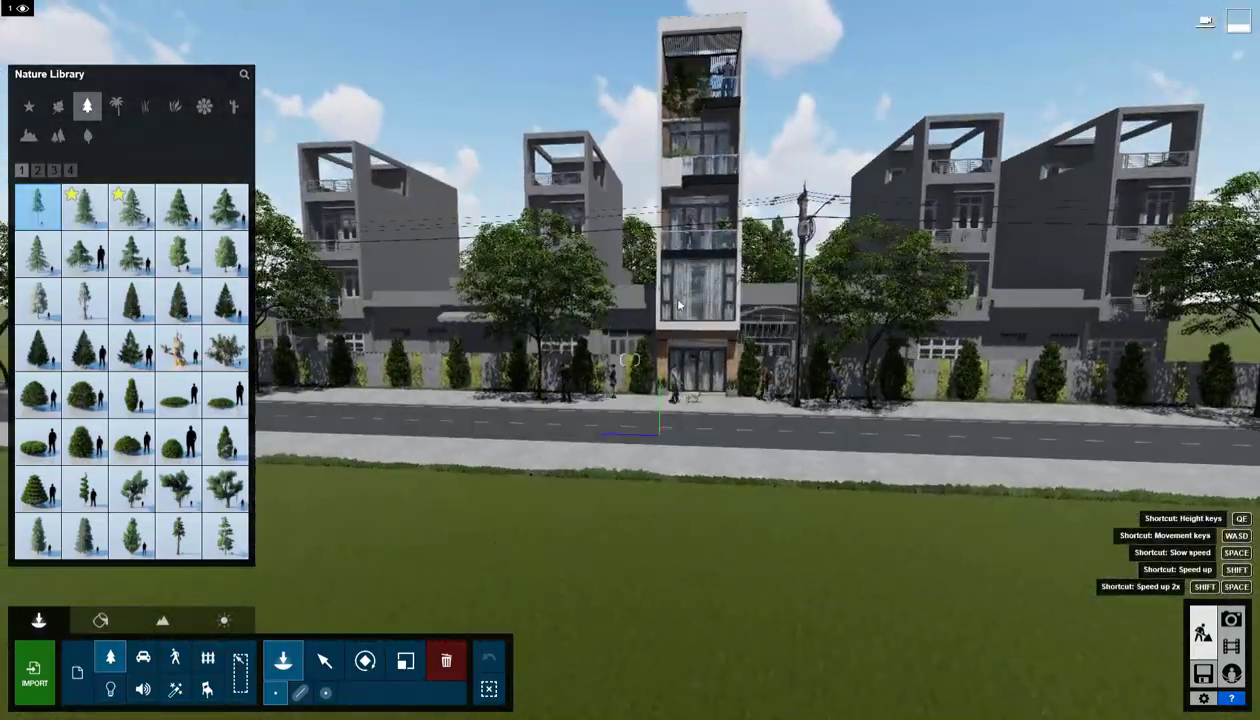
left_click(405, 661)
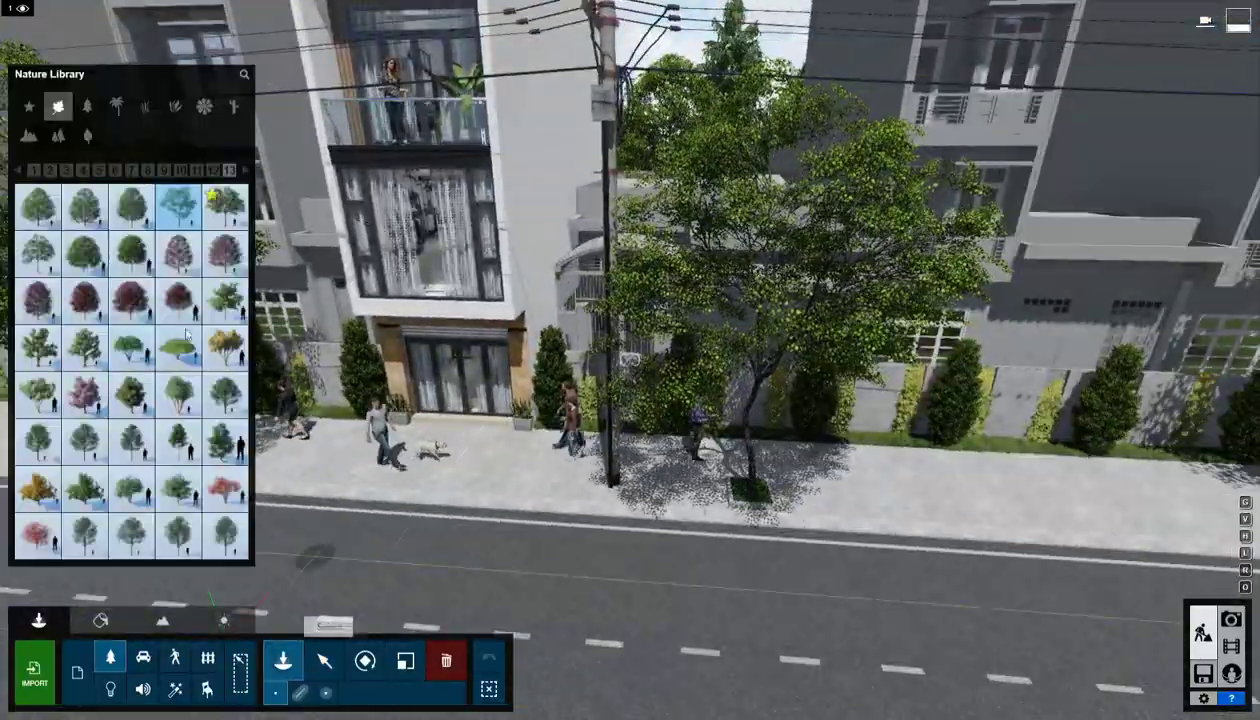
Scatter a patch of fallen leaves under the tree right of the utility pole and adjust its size.
left_click(117, 106)
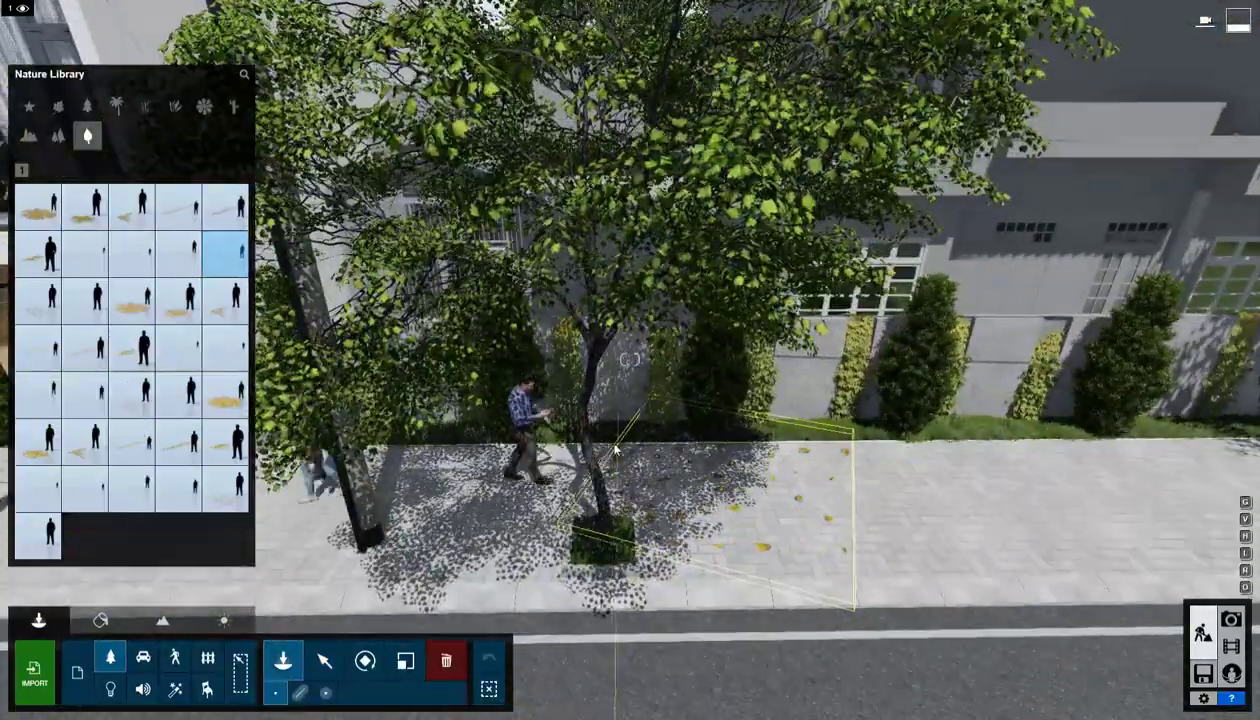
left_click(405, 660)
left_click(610, 492, "ctrl")
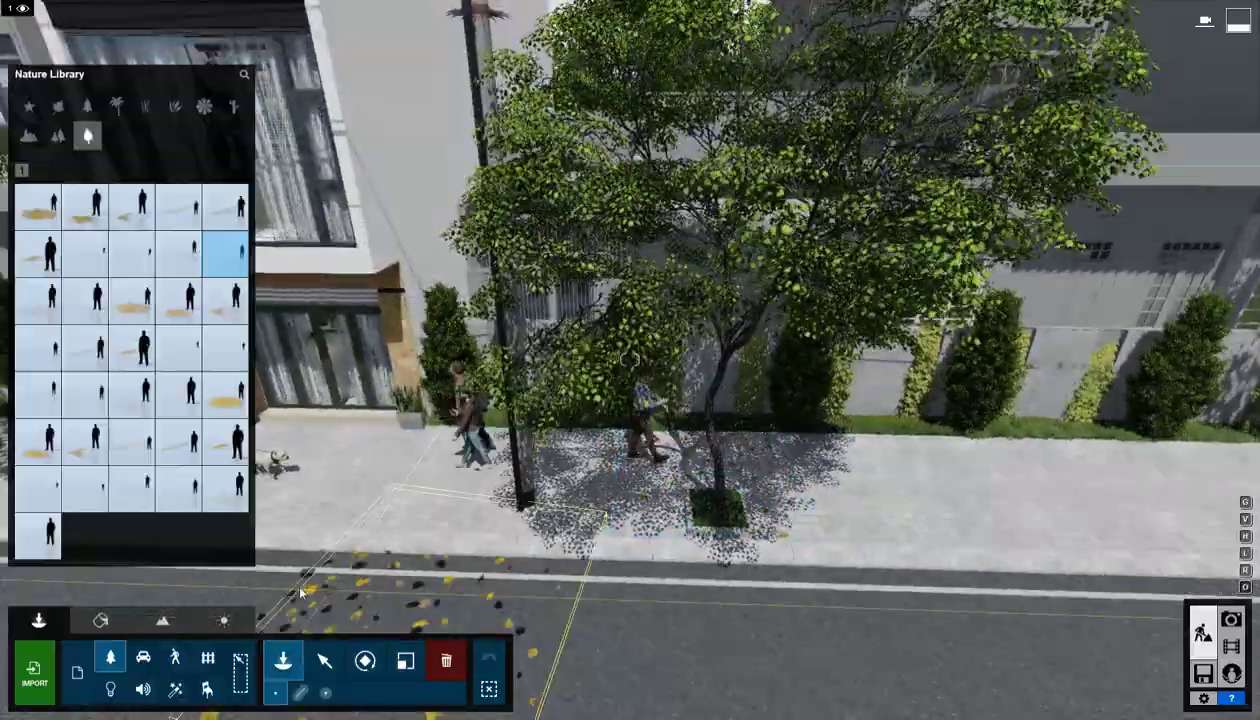
Place Leaves Maple Line Medium at the road edge by the left tree, aligning it with the kerb and adjusting its size.
left_click(38, 300)
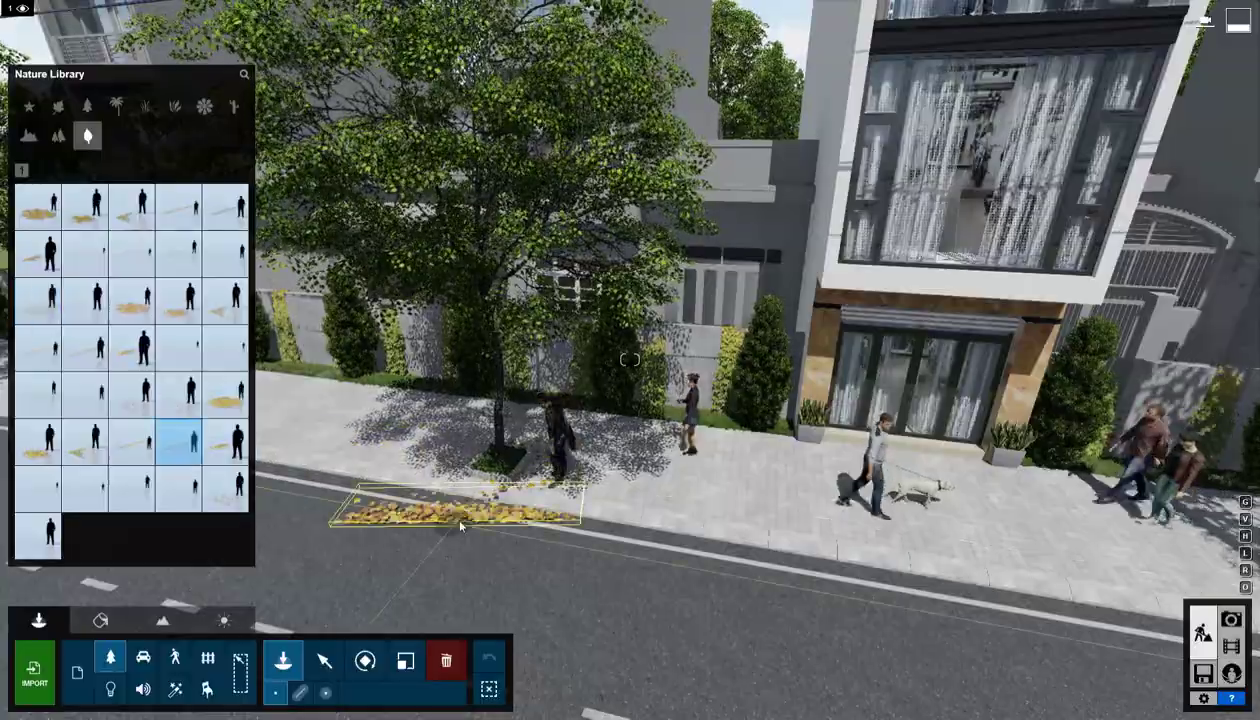
left_click(460, 527)
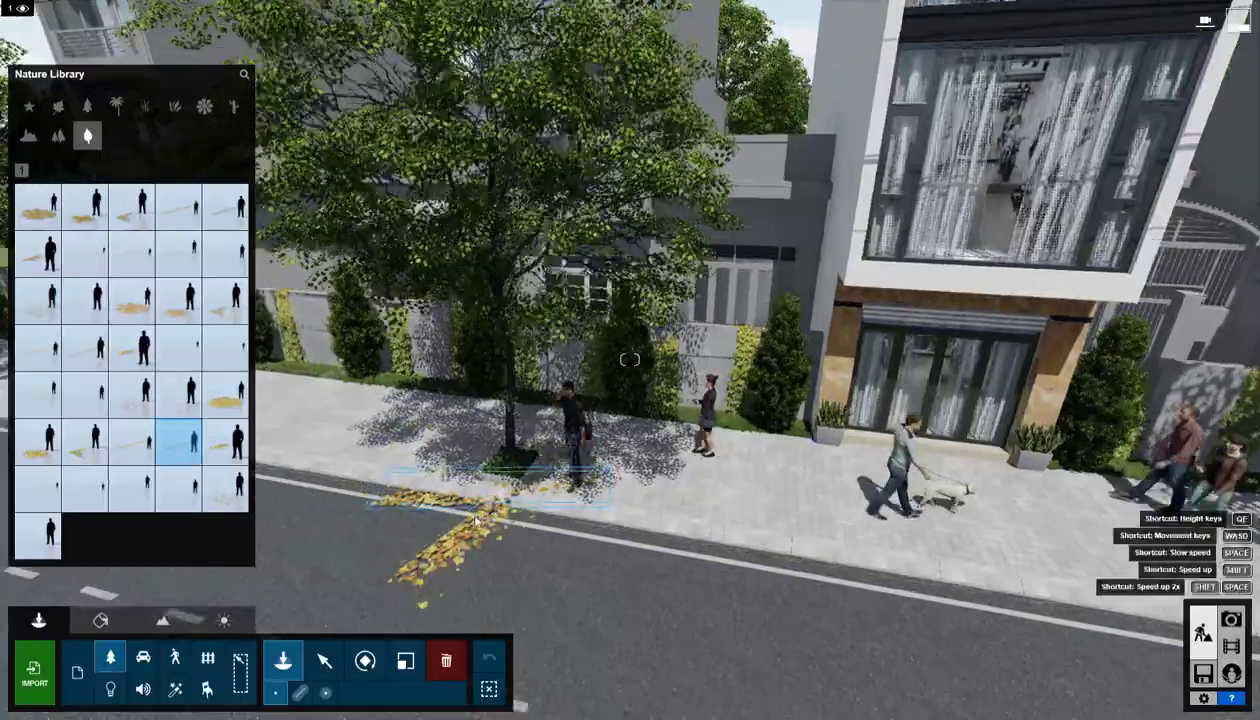
right_click_drag(460, 527, 400, 570)
key("w")
left_click(365, 661)
left_click_drag(612, 462, 790, 500)
left_click(405, 661)
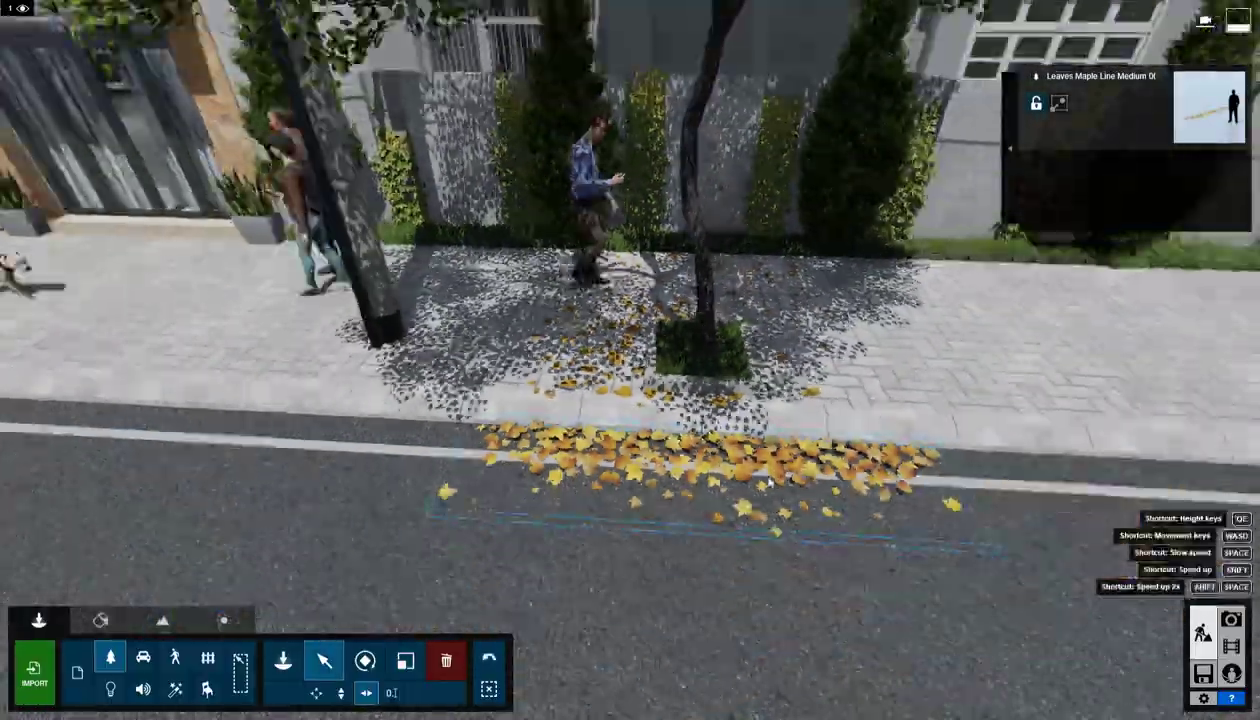
Scatter Leaves Maple Square Medium on the road near the trees and in front of the entrance, and adjust the last patch's orientation.
left_click(283, 661)
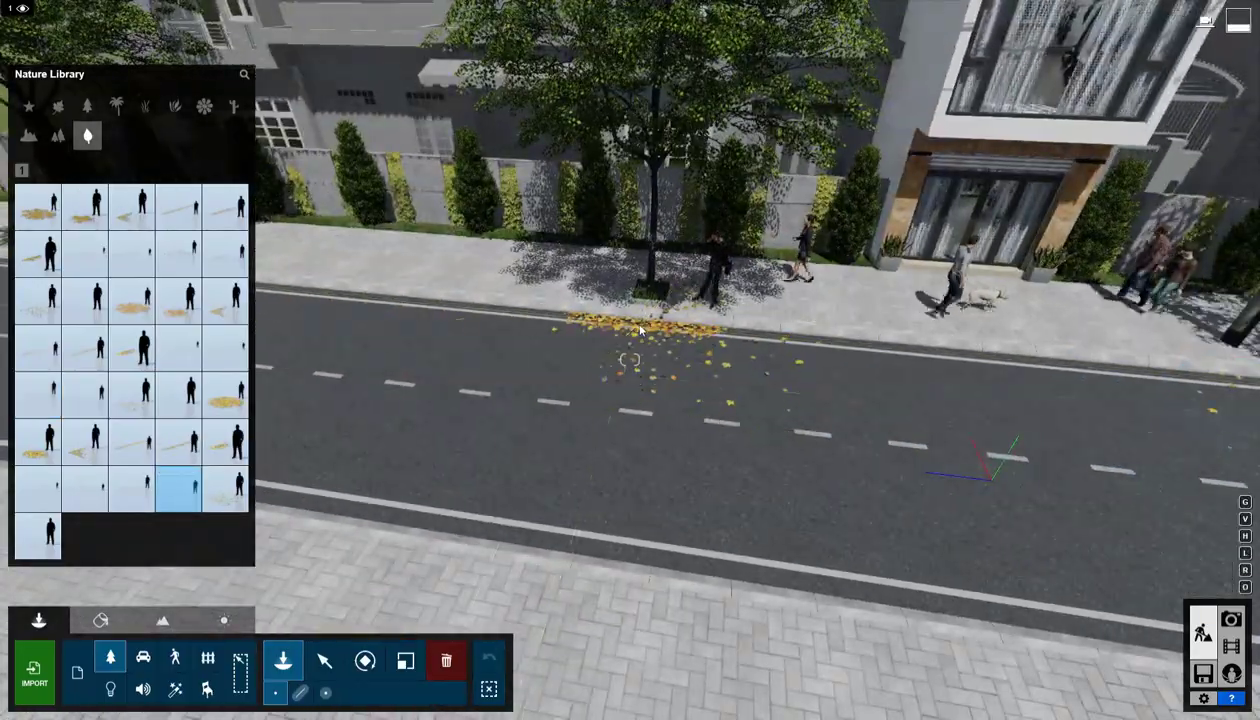
key("s")
key("d")
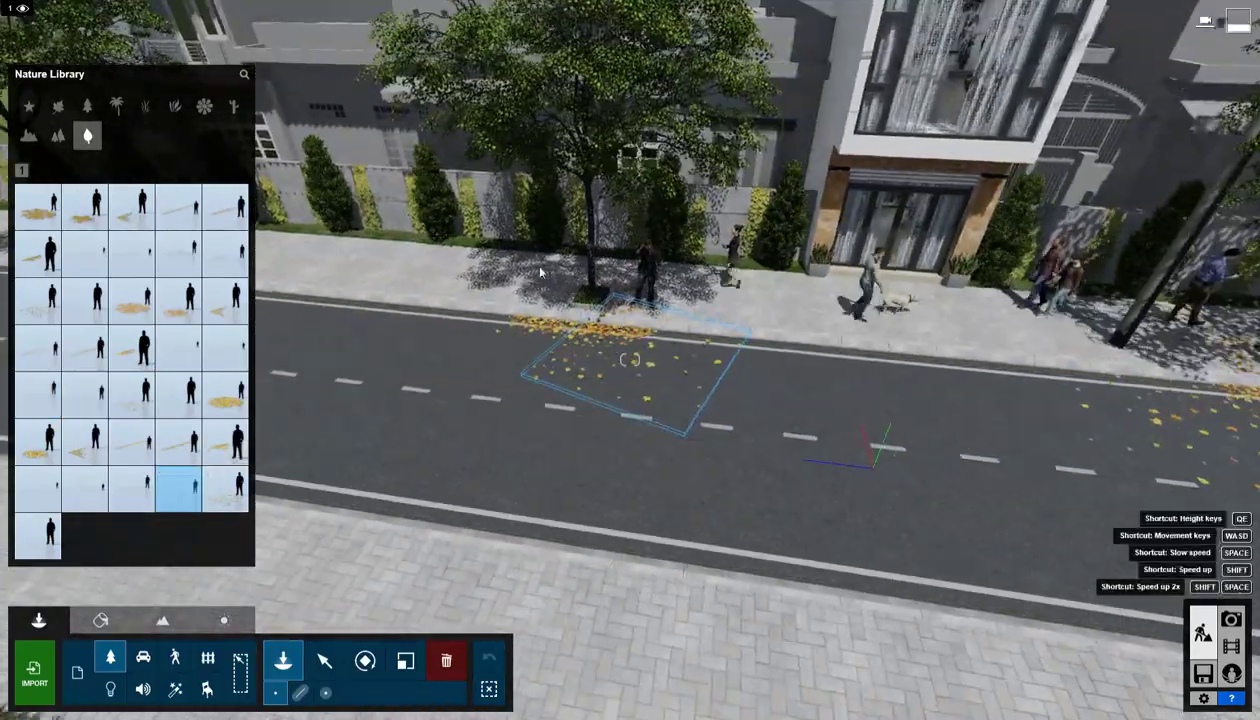
left_click(790, 279)
key("r")
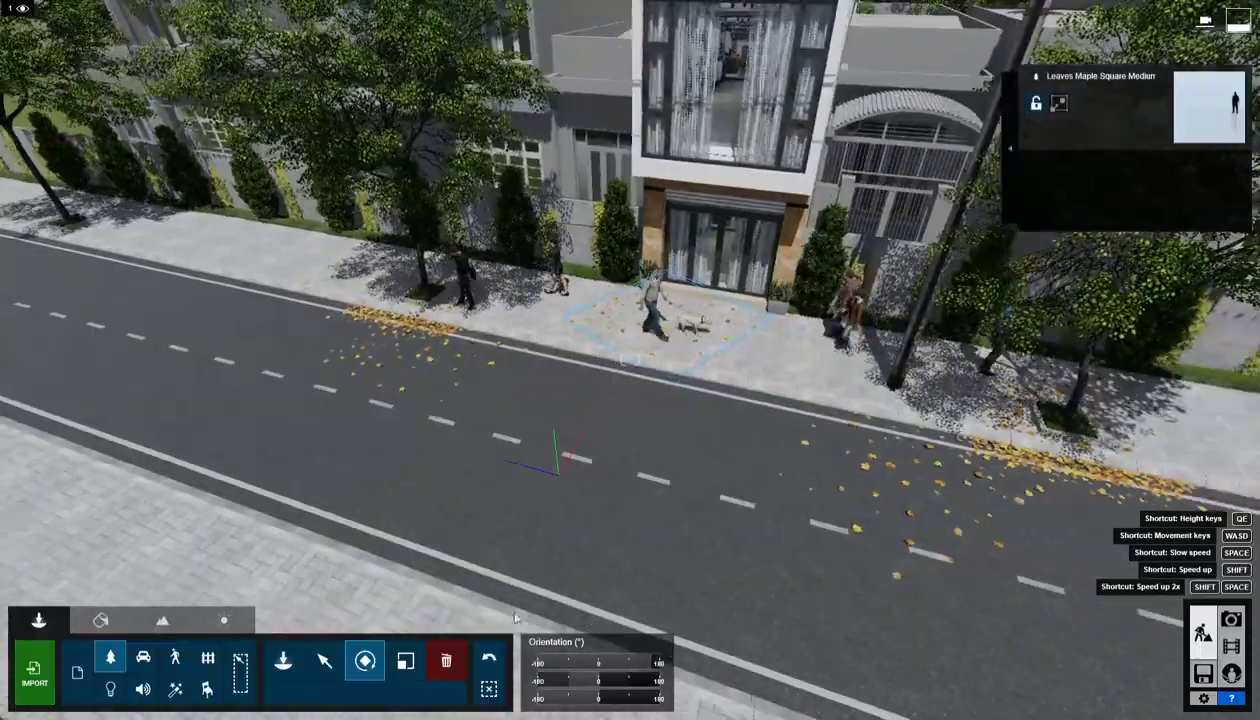
Place the Car Bmw M4 from the imported Lumion Cars on the road, align it with the kerb and position it behind the utility pole's leaf patch.
left_click(110, 657)
left_click(77, 672)
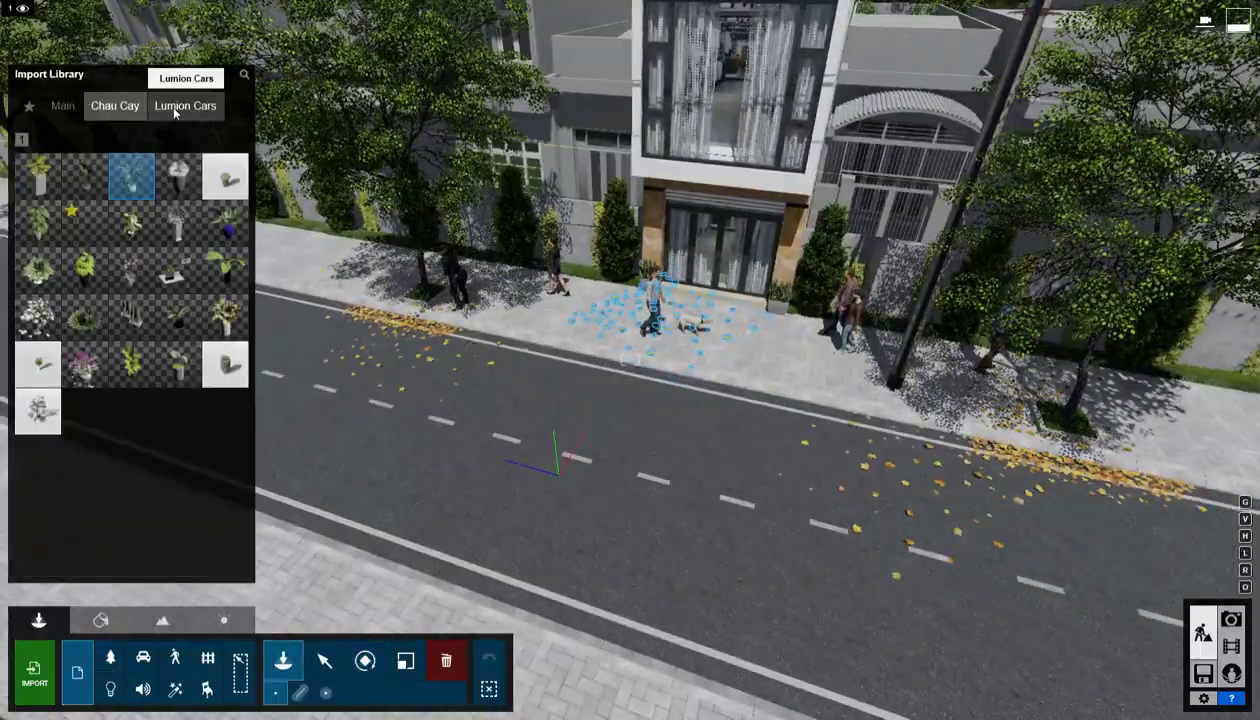
left_click(760, 452)
key("r")
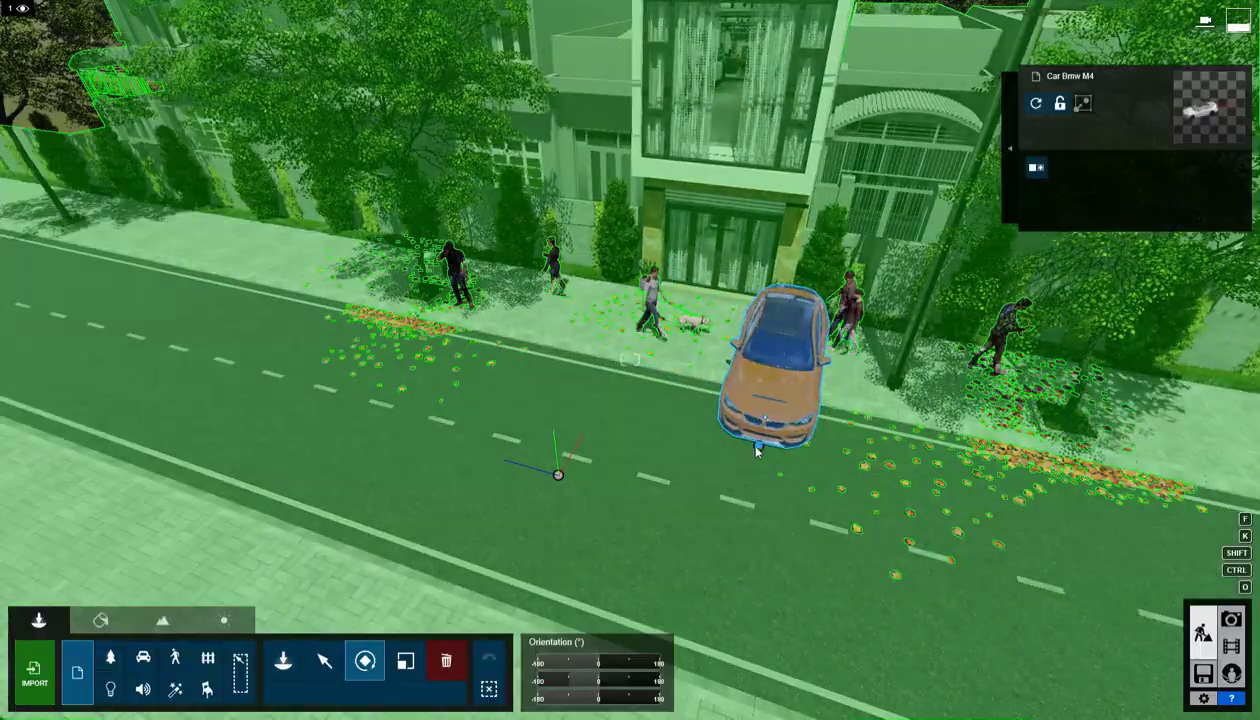
left_click_drag(760, 452, 732, 565)
key("w")
key("d")
right_click_drag(732, 565, 735, 534)
key("m")
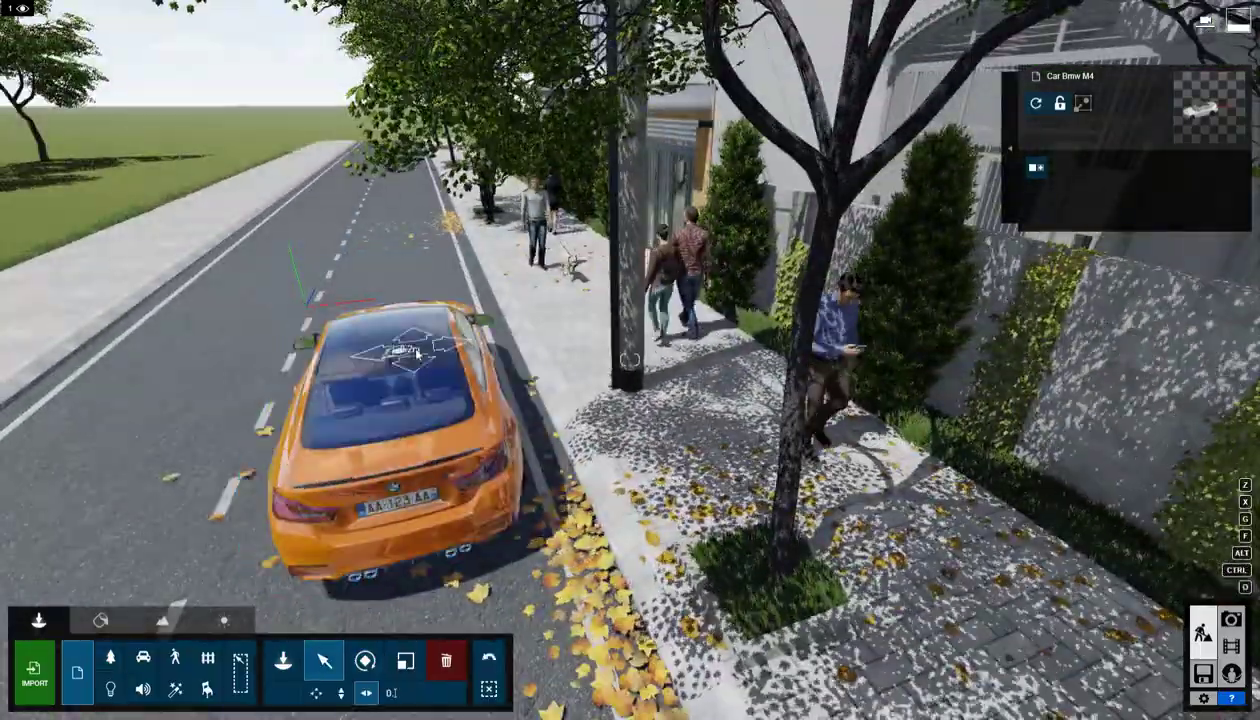
key("a")
right_click_drag(420, 440, 577, 325)
Place the Car Benz CLA on the road ahead of the orange car, align it with the kerb and adjust its position.
left_click(284, 661)
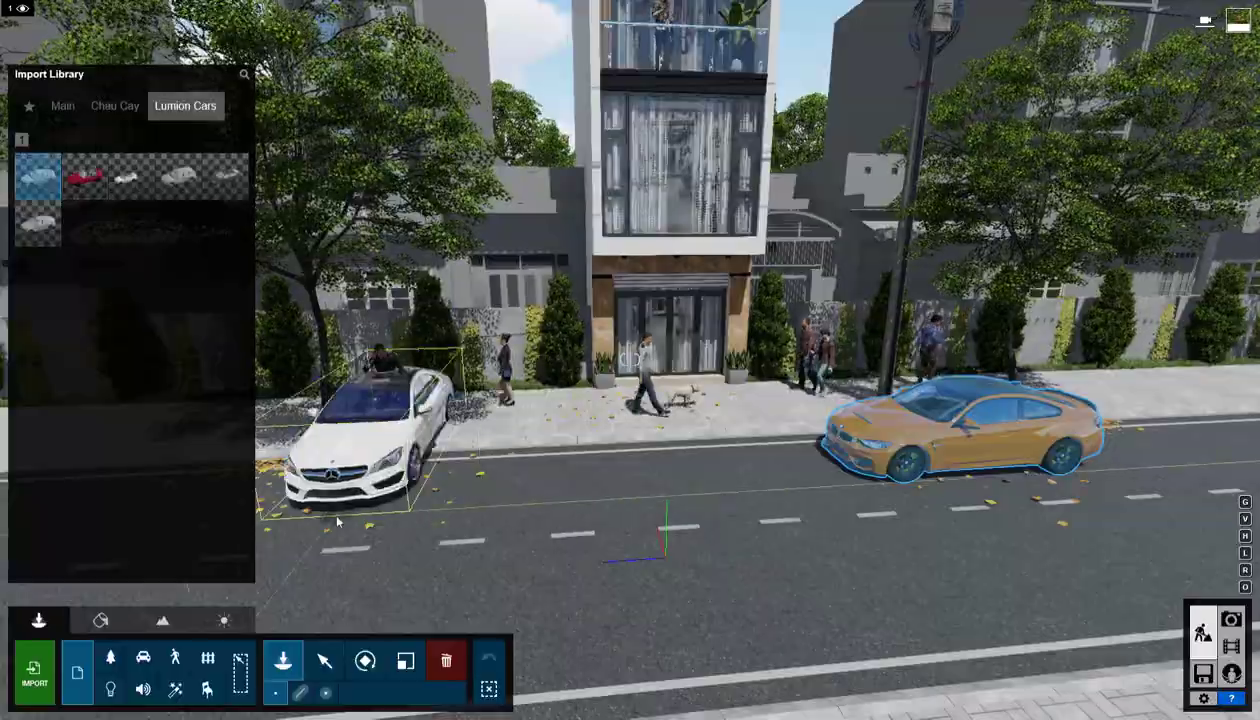
left_click(337, 521)
key("r")
left_click_drag(334, 517, 273, 622)
right_click_drag(273, 622, 320, 655)
left_click(323, 668)
left_click_drag(521, 492, 428, 498)
right_click_drag(428, 498, 390, 530)
key("w")
left_click_drag(348, 316, 360, 314)
right_click_drag(400, 340, 560, 400)
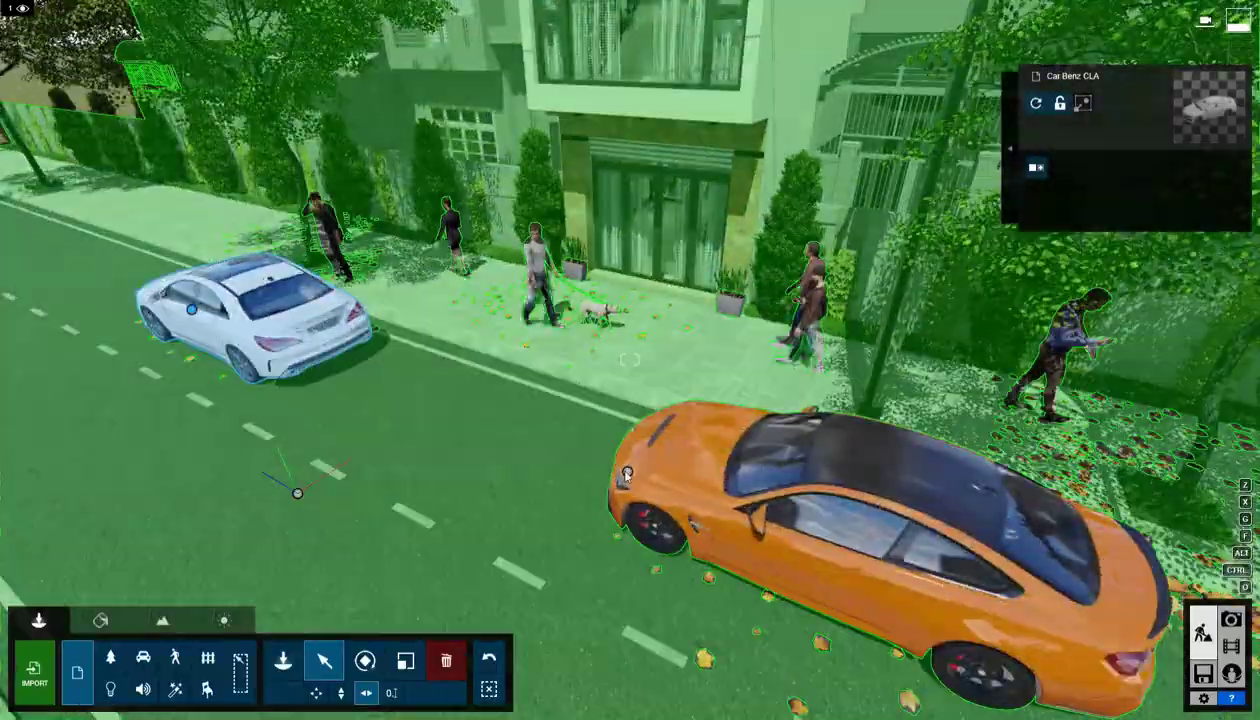
key("s")
right_click_drag(627, 475, 526, 568)
Scatter fallen-leaf patches over the lawn and pavement on the opposite side of the road.
left_click(283, 661)
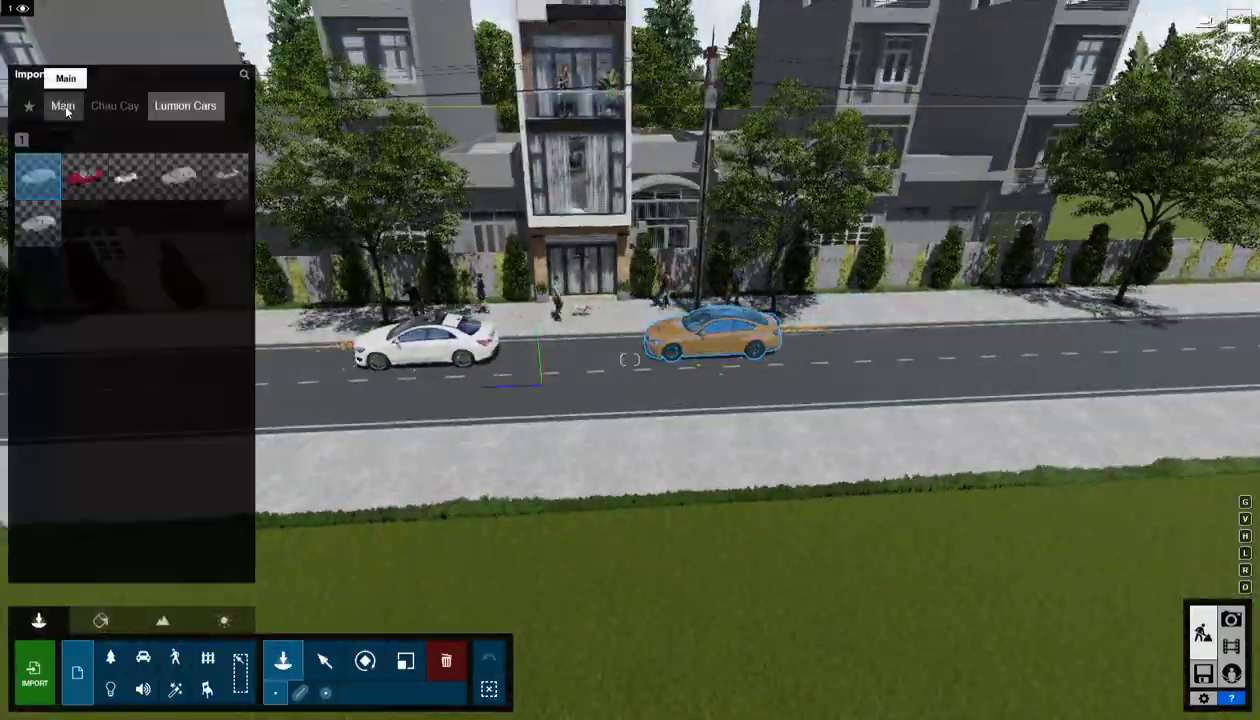
left_click(63, 106)
left_click(110, 657)
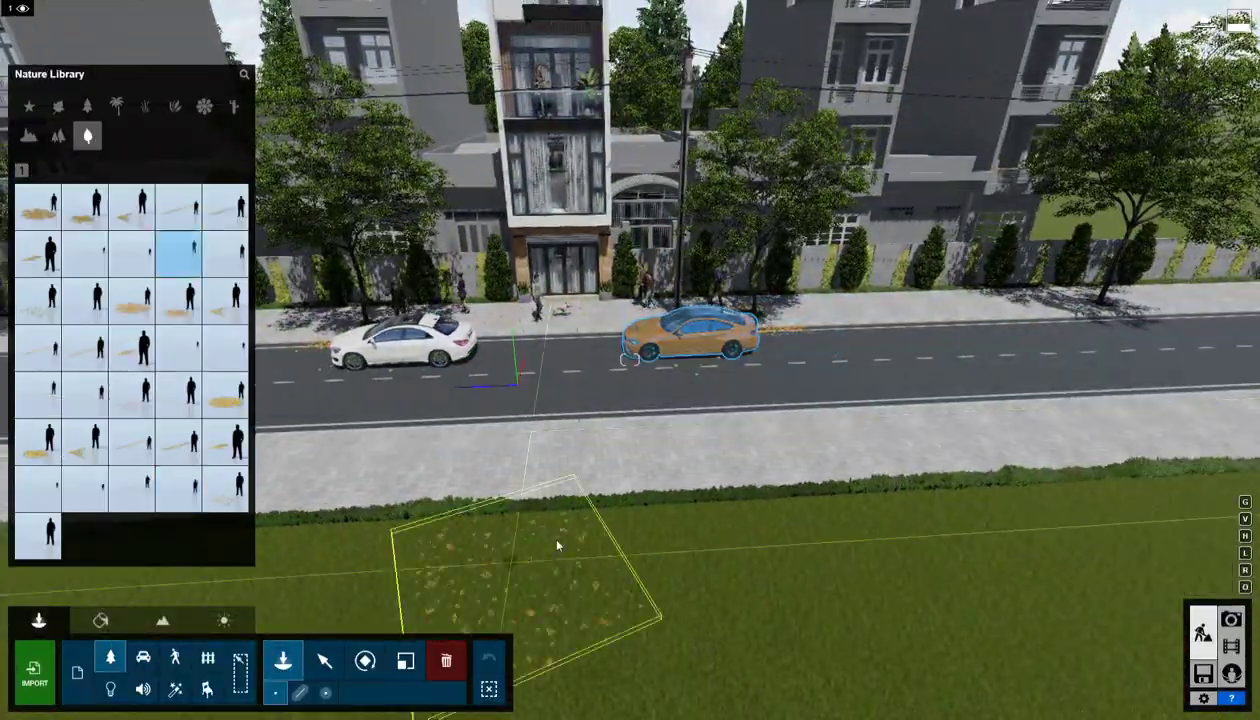
left_click(584, 620)
right_click_drag(584, 620, 490, 600)
key("d")
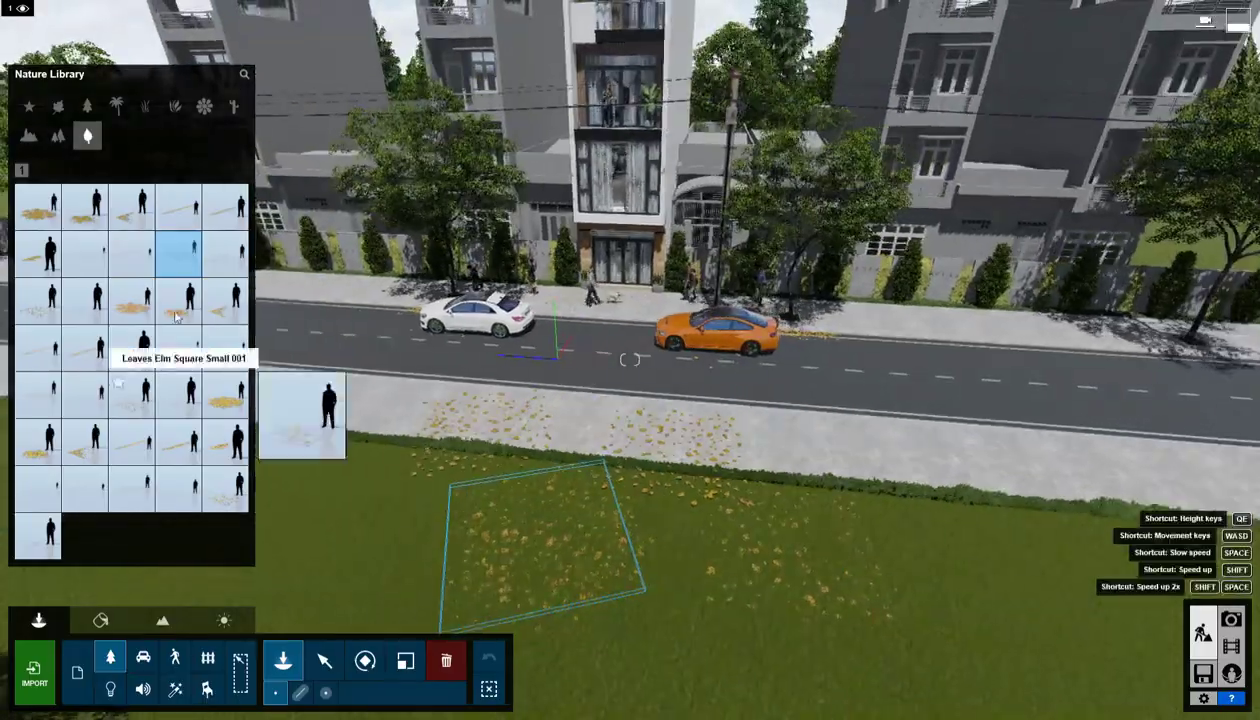
key("a")
Place another Leaves Maple Square Medium patch farther along the opposite pavement, adjust its orientation, and delete a leaf patch from the lawn.
left_click(179, 488)
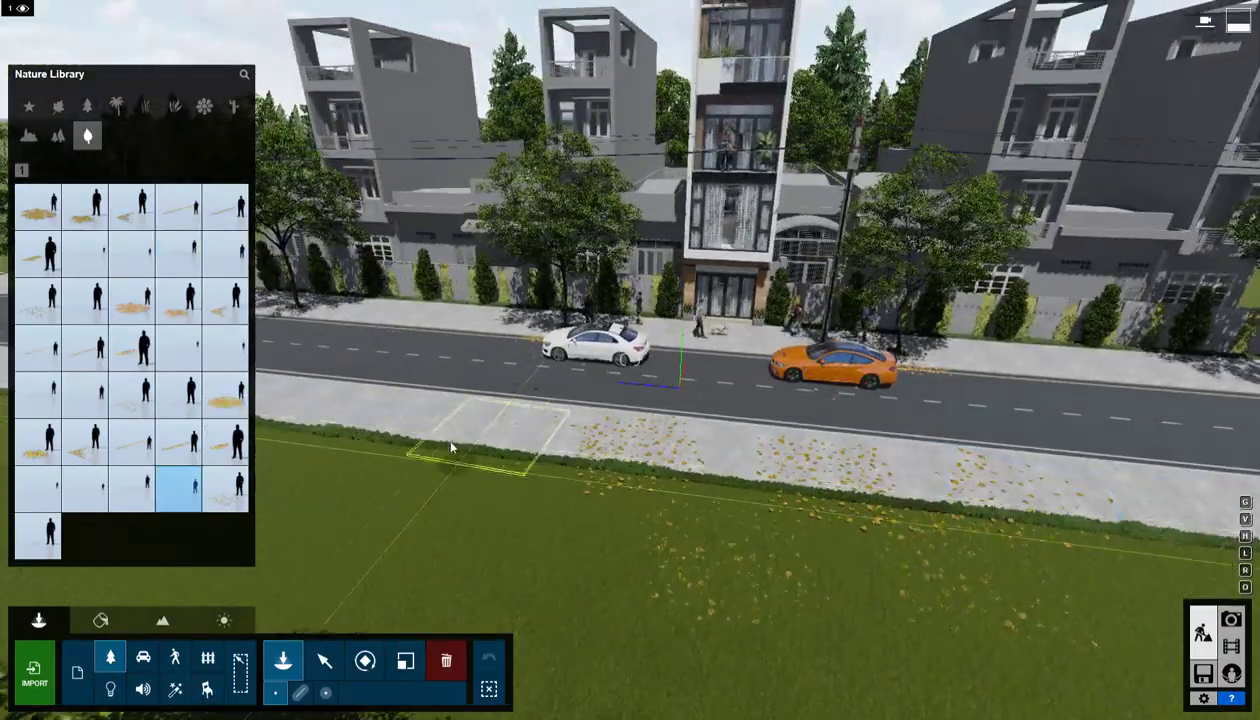
left_click(447, 434)
key("r")
key("w")
right_click_drag(323, 440, 498, 534)
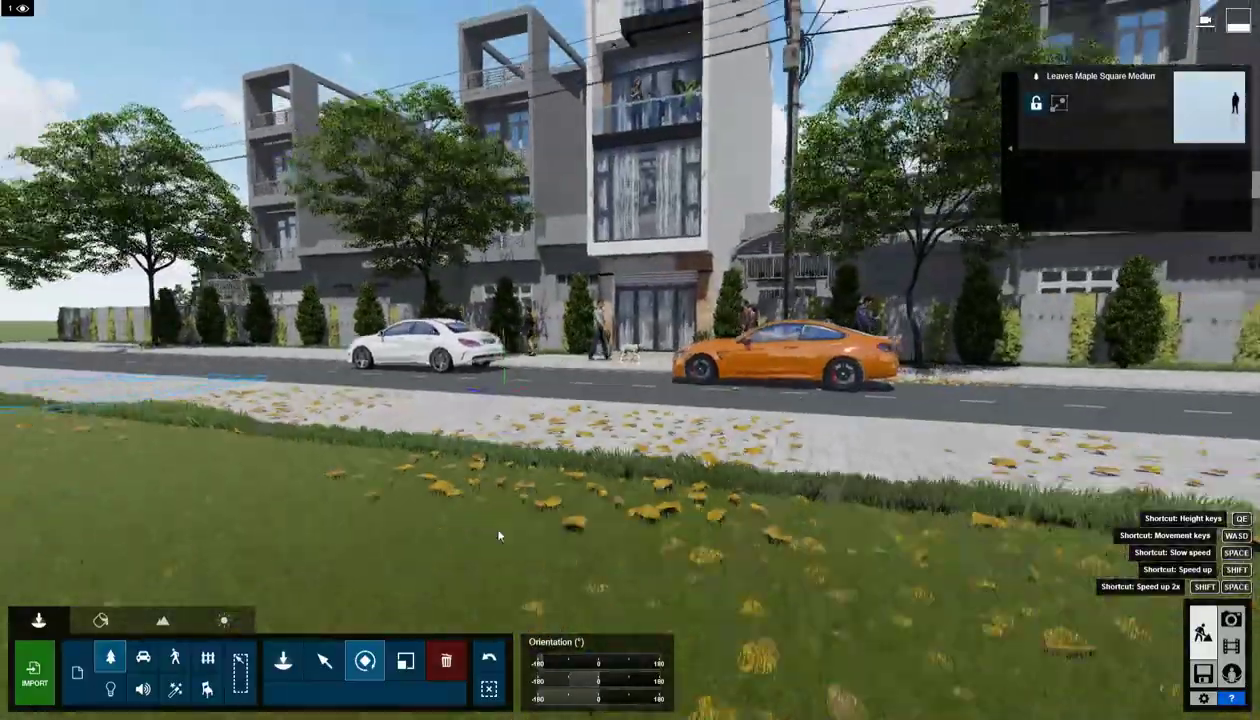
left_click(446, 660)
left_click(609, 494)
Place Leaves Elm Line Medium 001 on the road behind the orange car and rotate it parallel to the kerb.
left_click(283, 660)
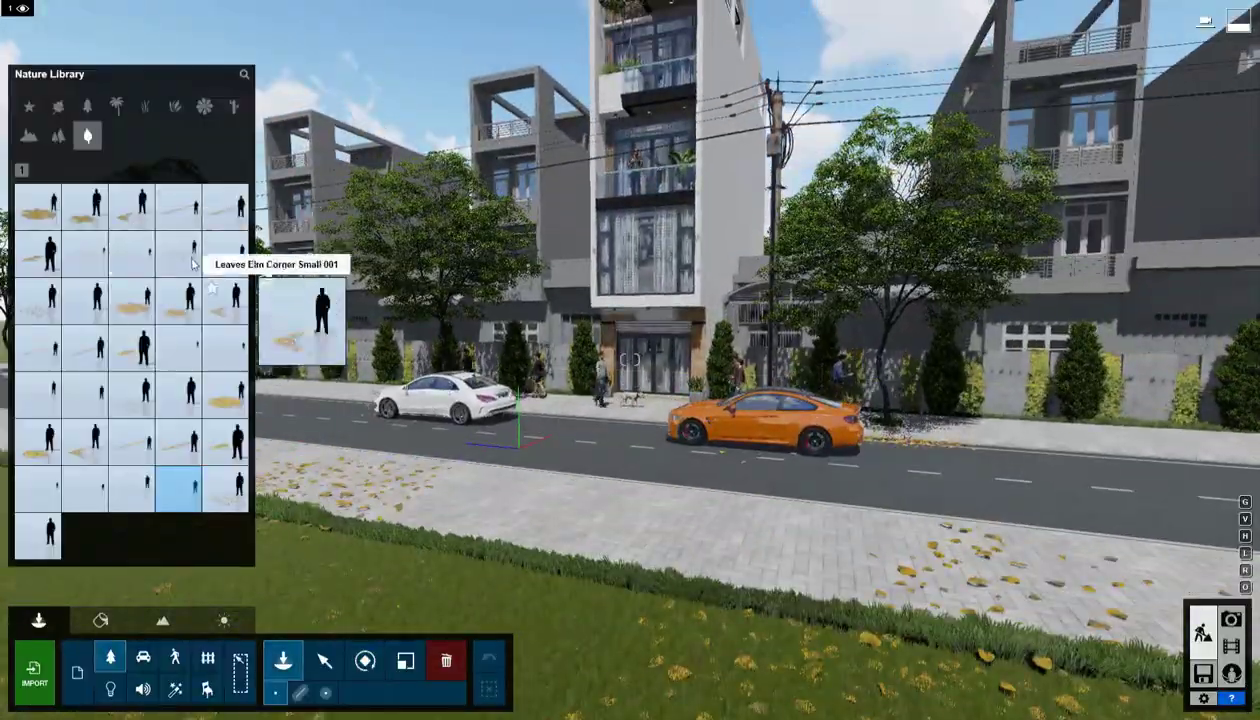
key("d")
right_click_drag(440, 531, 438, 531)
left_click(678, 461)
key("w")
left_click(365, 660)
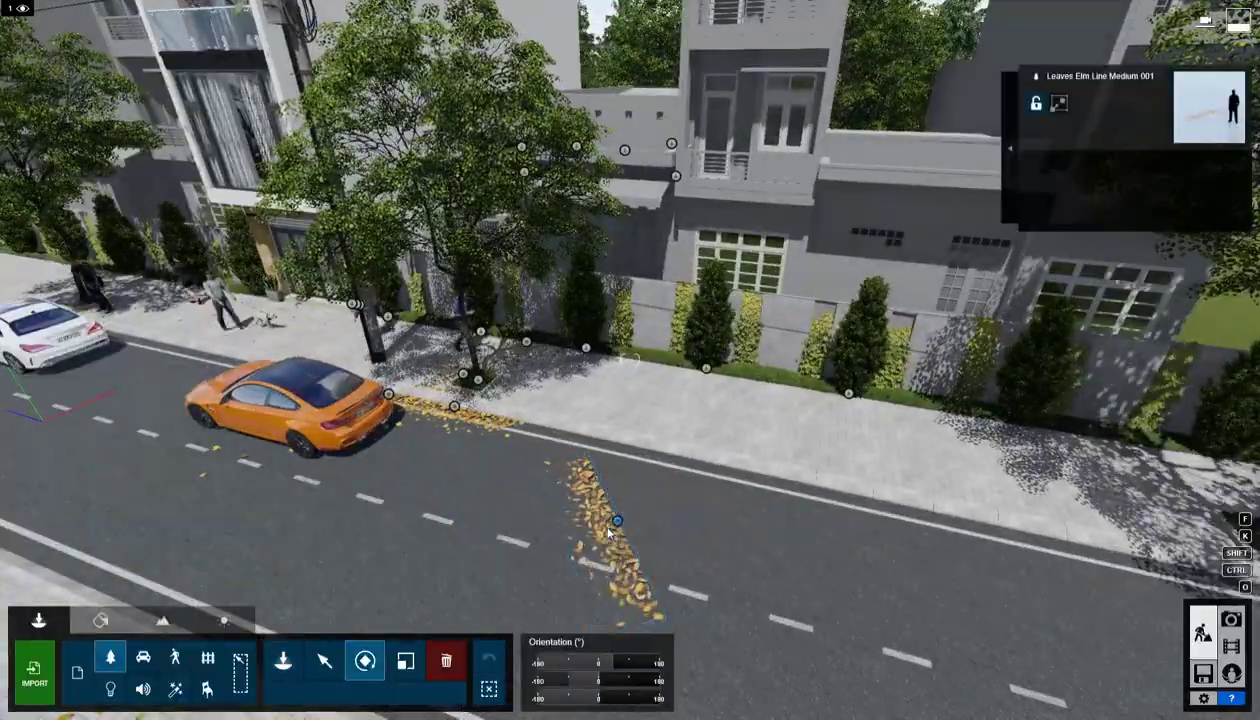
left_click_drag(610, 534, 701, 507)
key("w")
right_click_drag(701, 507, 706, 494)
key("s")
Move the maple leaf line to the kerb by the next tree and fit the elm leaf line against the kerb behind the orange car.
left_click(324, 660)
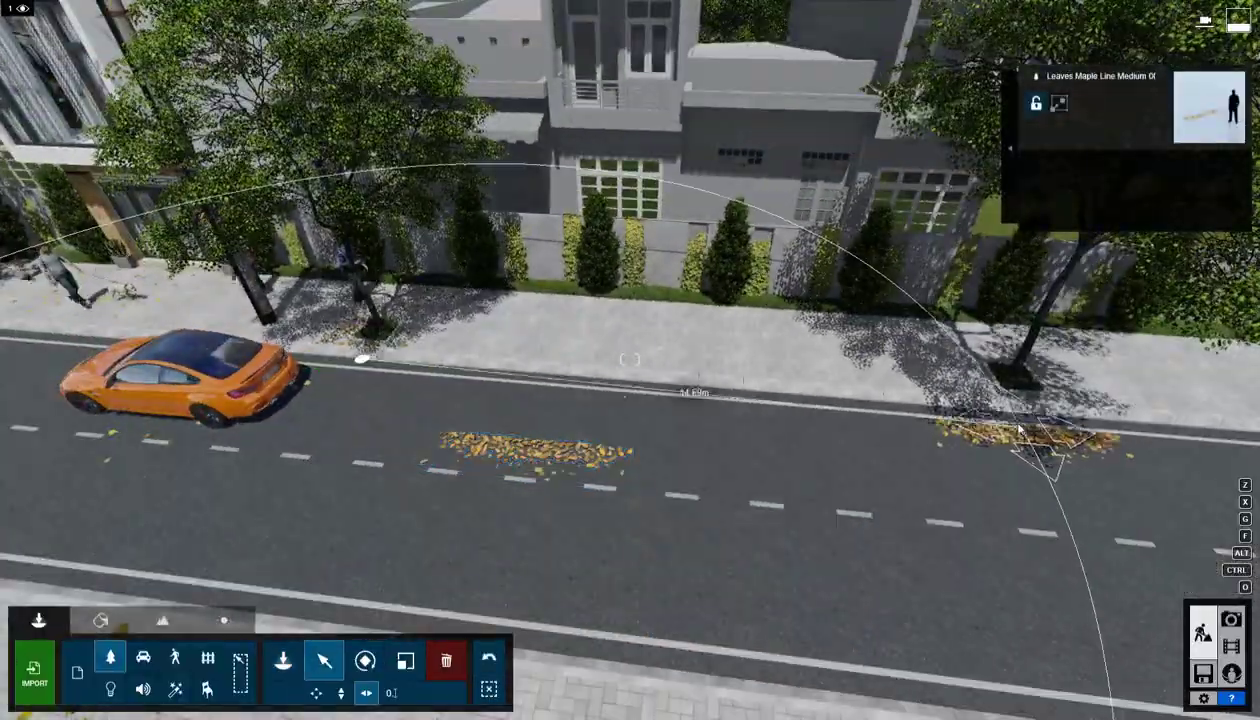
left_click_drag(534, 445, 376, 374)
key("w")
right_click_drag(376, 374, 265, 420)
left_click_drag(262, 424, 267, 392)
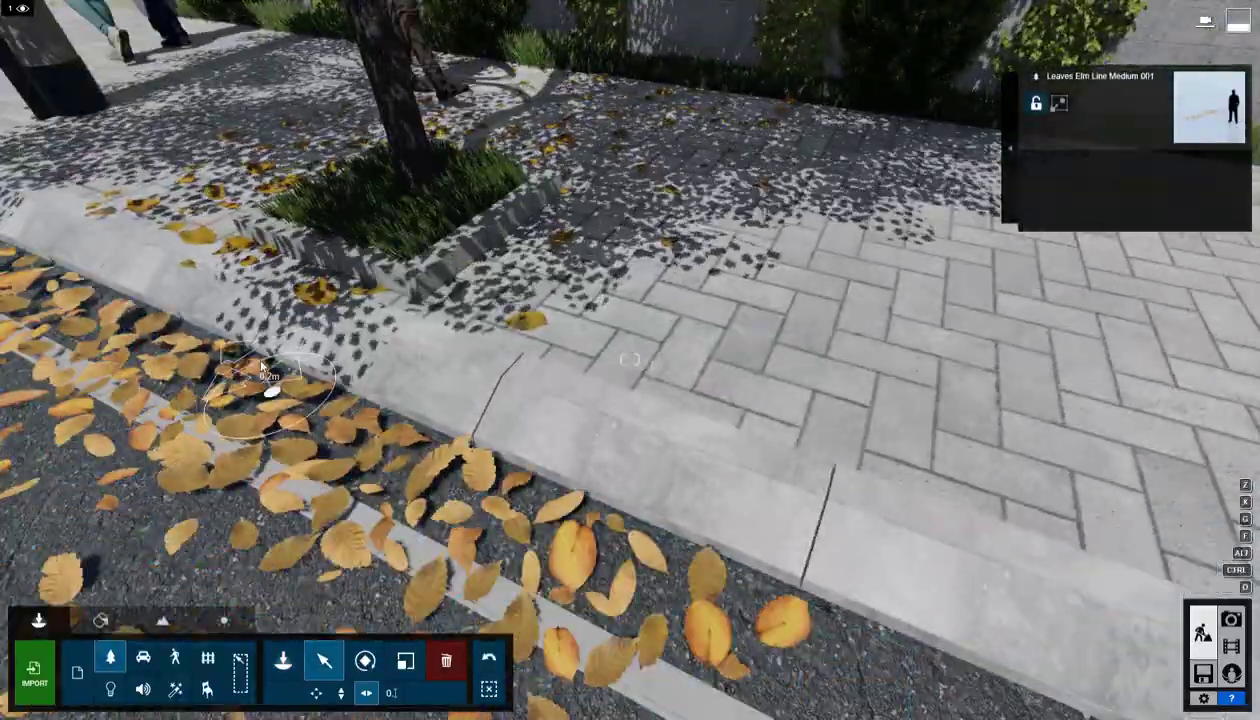
key("s")
Place Leaves Elm Line Medium 001 along the kerb at the white car's front and shift the existing leaf line farther down the kerb.
left_click(283, 660)
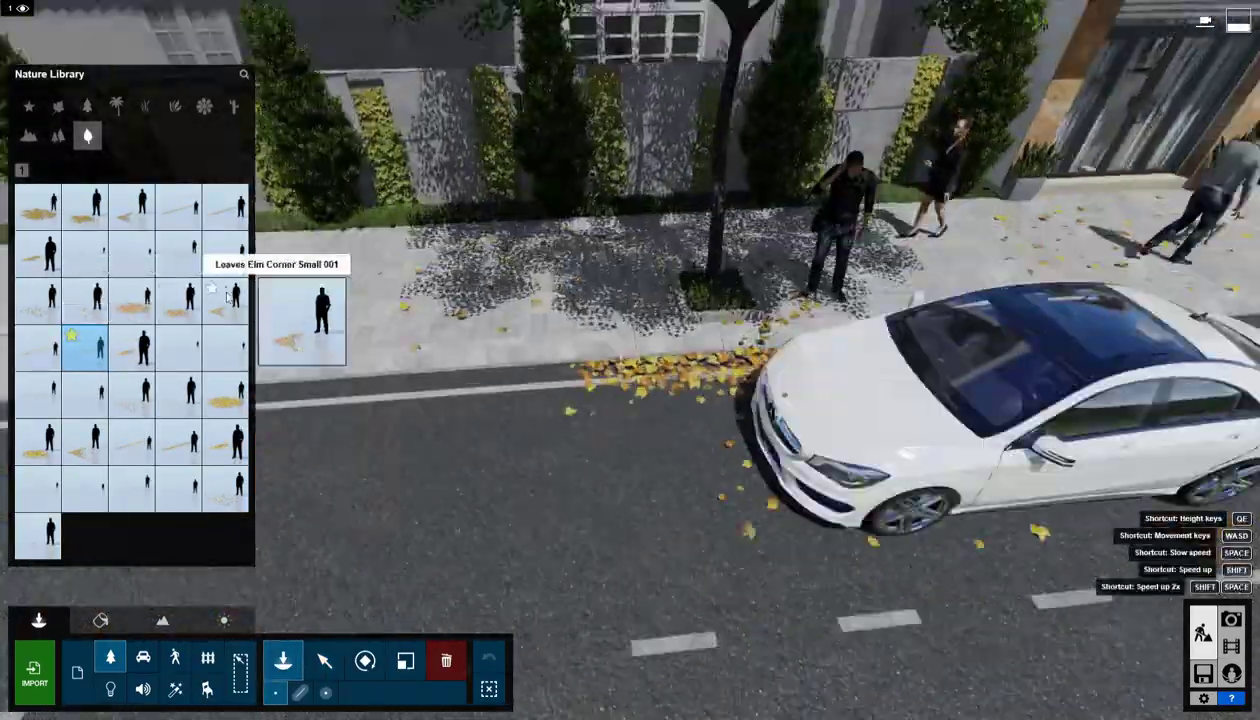
left_click(141, 343)
left_click(500, 365)
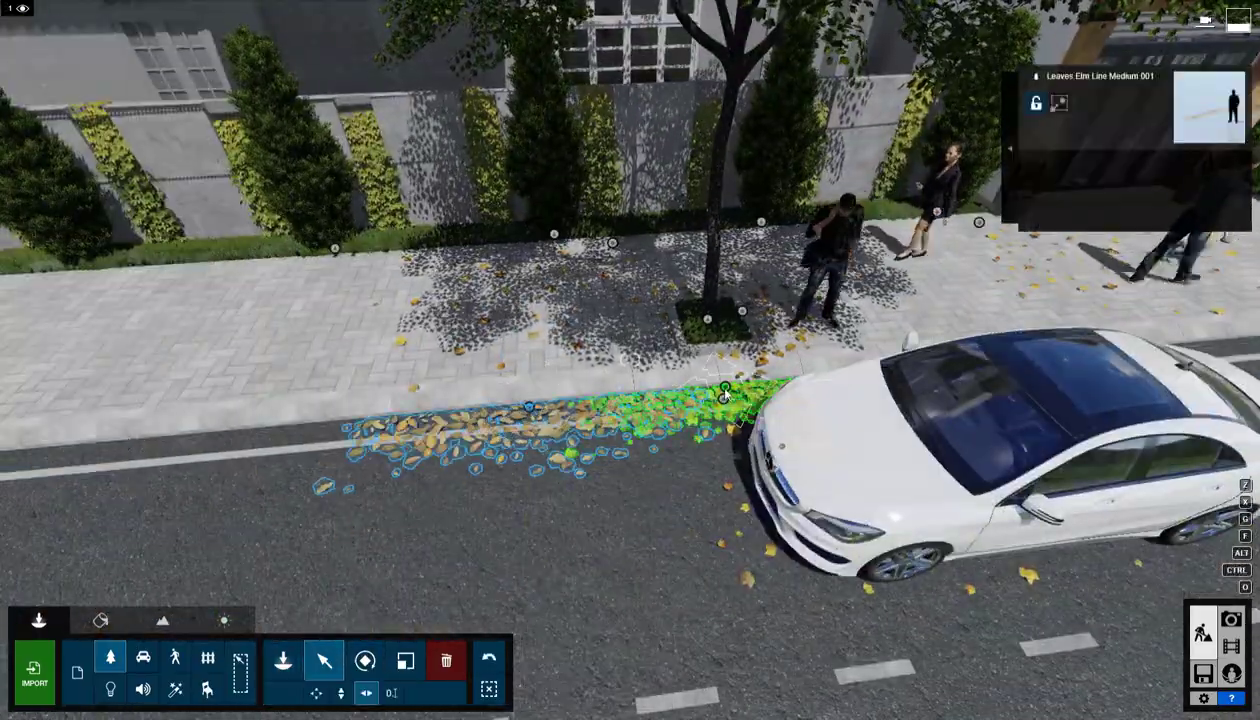
key("s")
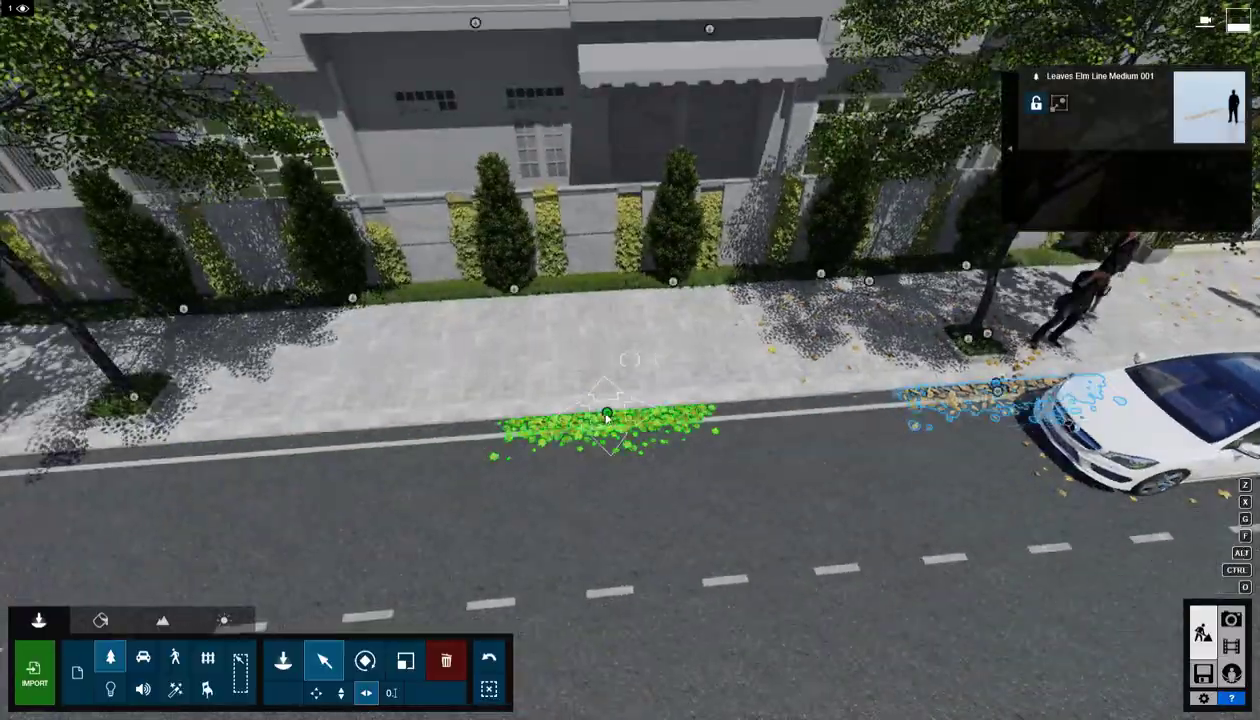
left_click(290, 492)
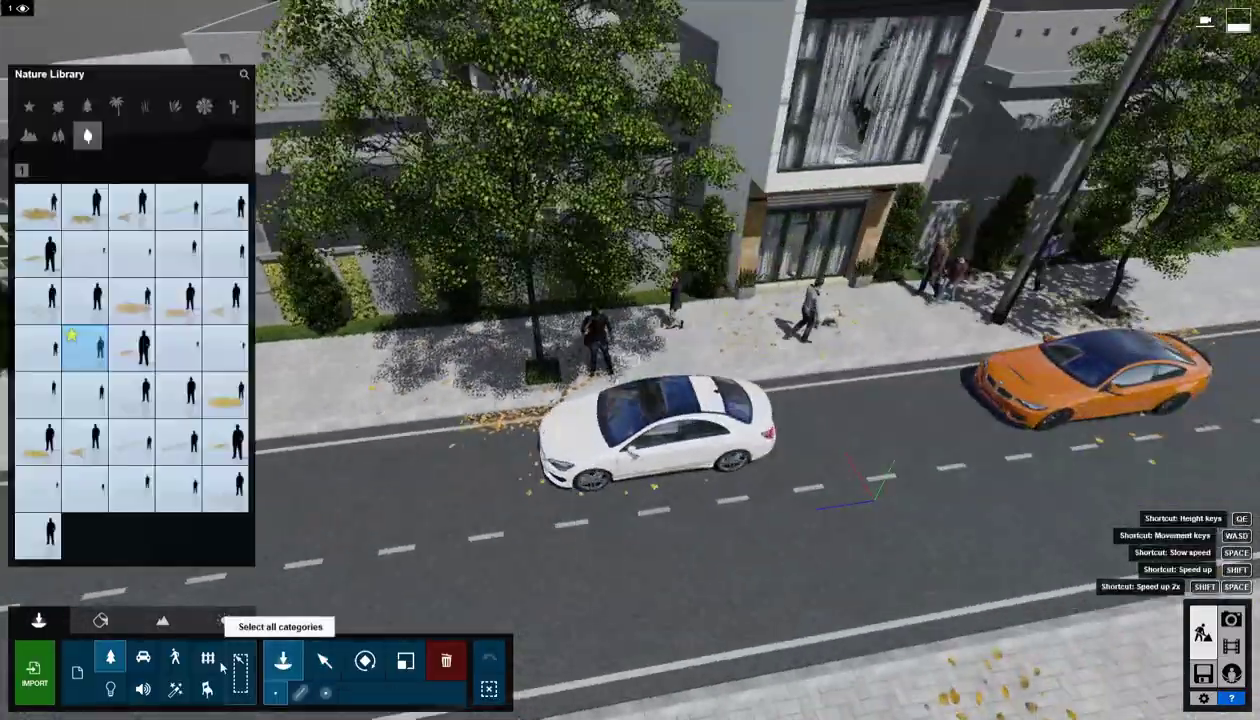
Place RecyclingBin 001 on the pavement between the utility pole and the tree and adjust its orientation.
left_click(208, 658)
left_click(40, 171)
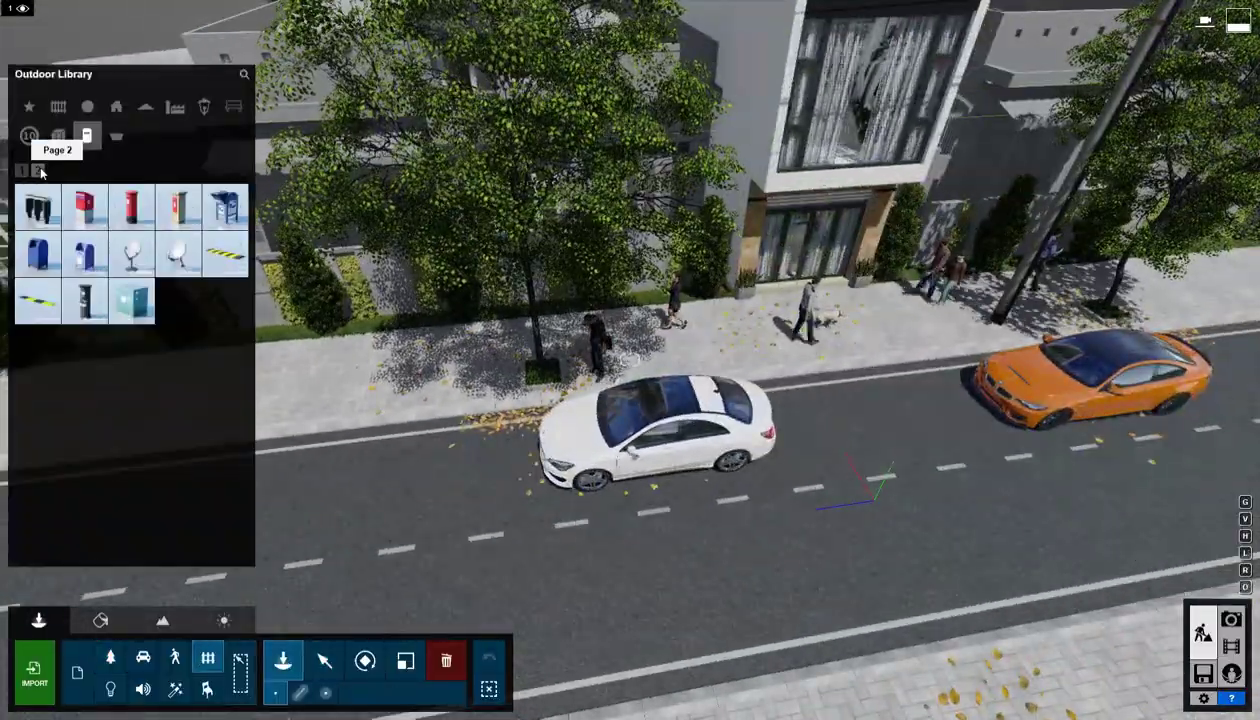
left_click(117, 137)
left_click(38, 395)
right_click_drag(38, 395, 22, 395)
key("w")
key("d")
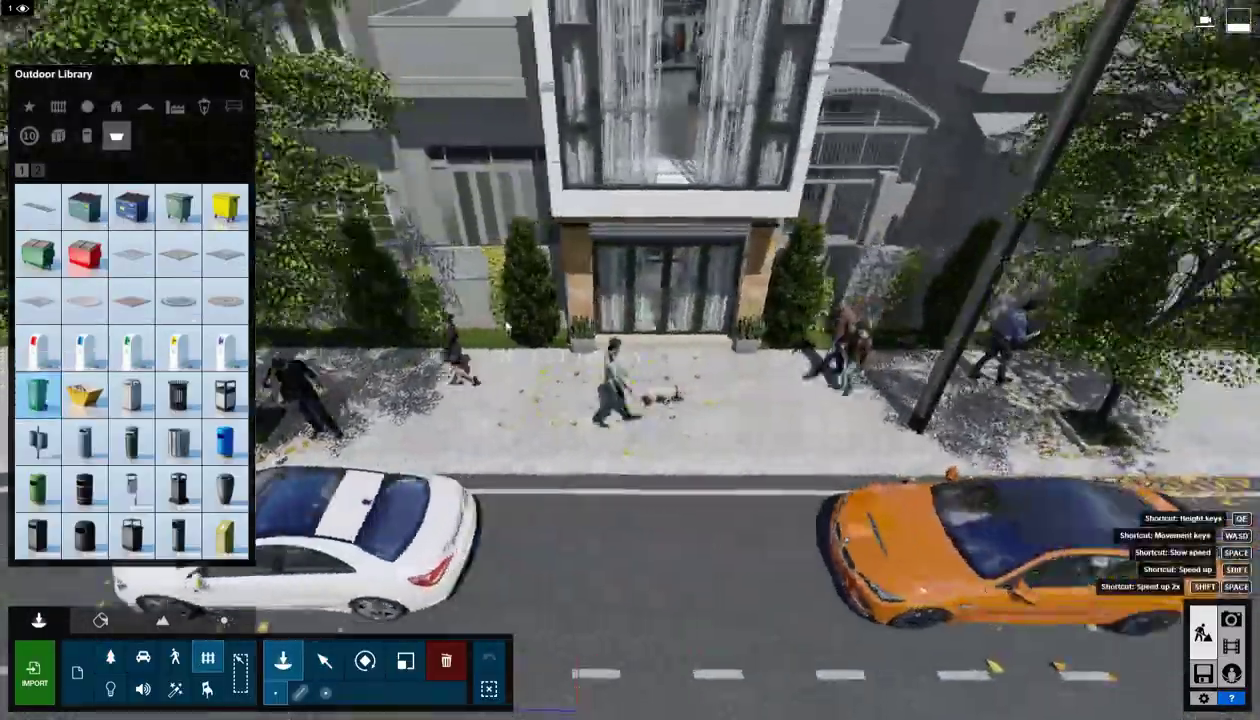
left_click(826, 411)
left_click(365, 660)
right_click_drag(826, 400, 760, 300)
key("s")
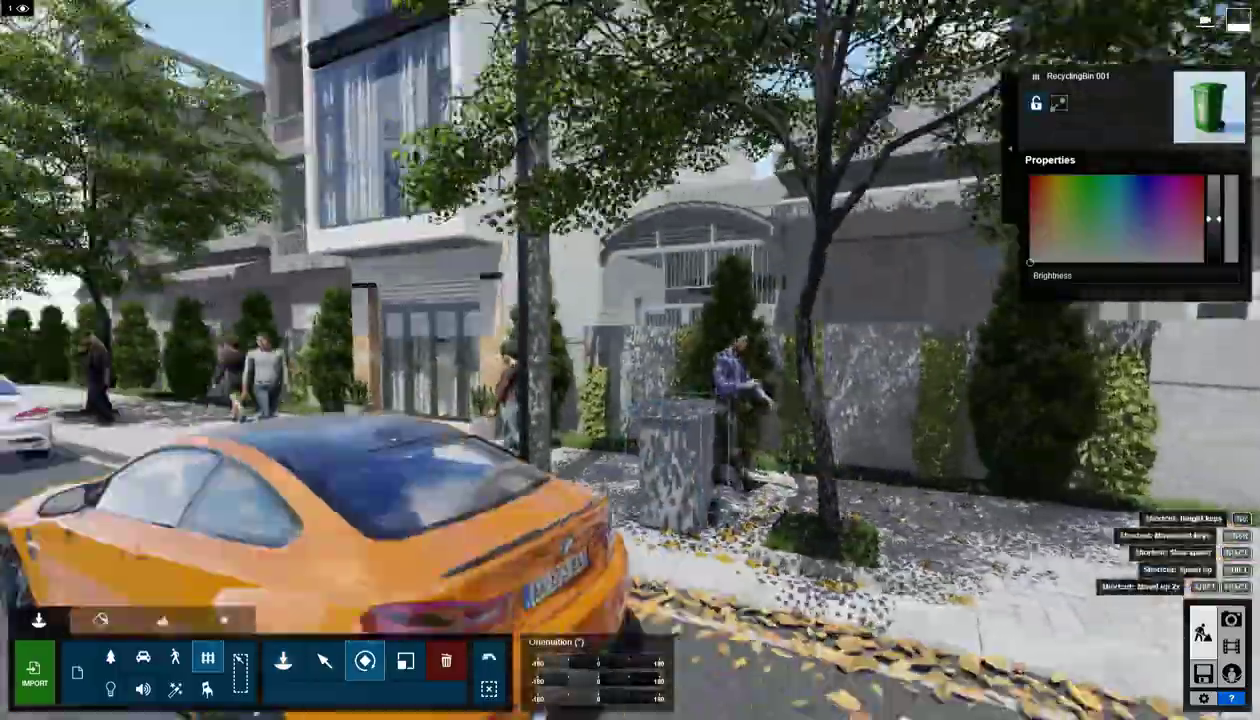
Colour the recycling bin green and deselect it.
key("w")
right_click_drag(1086, 192, 1087, 203)
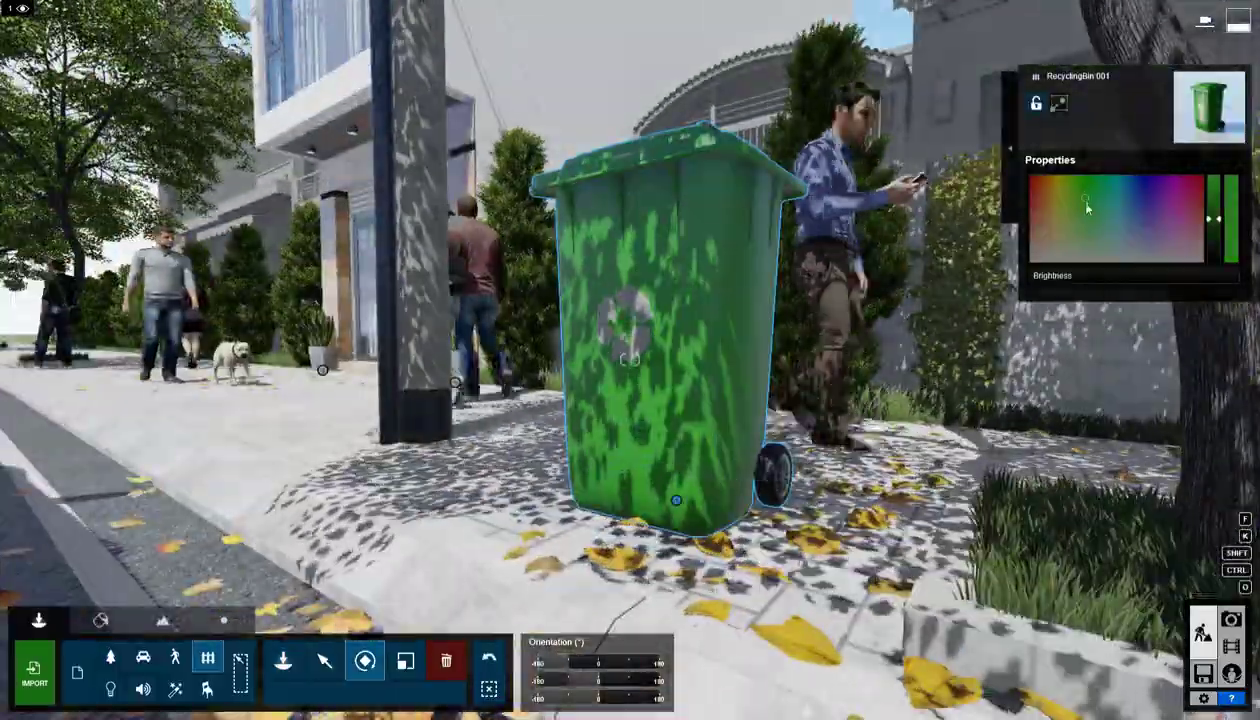
left_click_drag(1087, 203, 1084, 231)
key("s")
left_click(489, 688)
Move the man looking at his phone to a new spot on the pavement near the recycling bin.
right_click_drag(500, 680, 550, 632)
key("w")
left_click(175, 657)
left_click(323, 660)
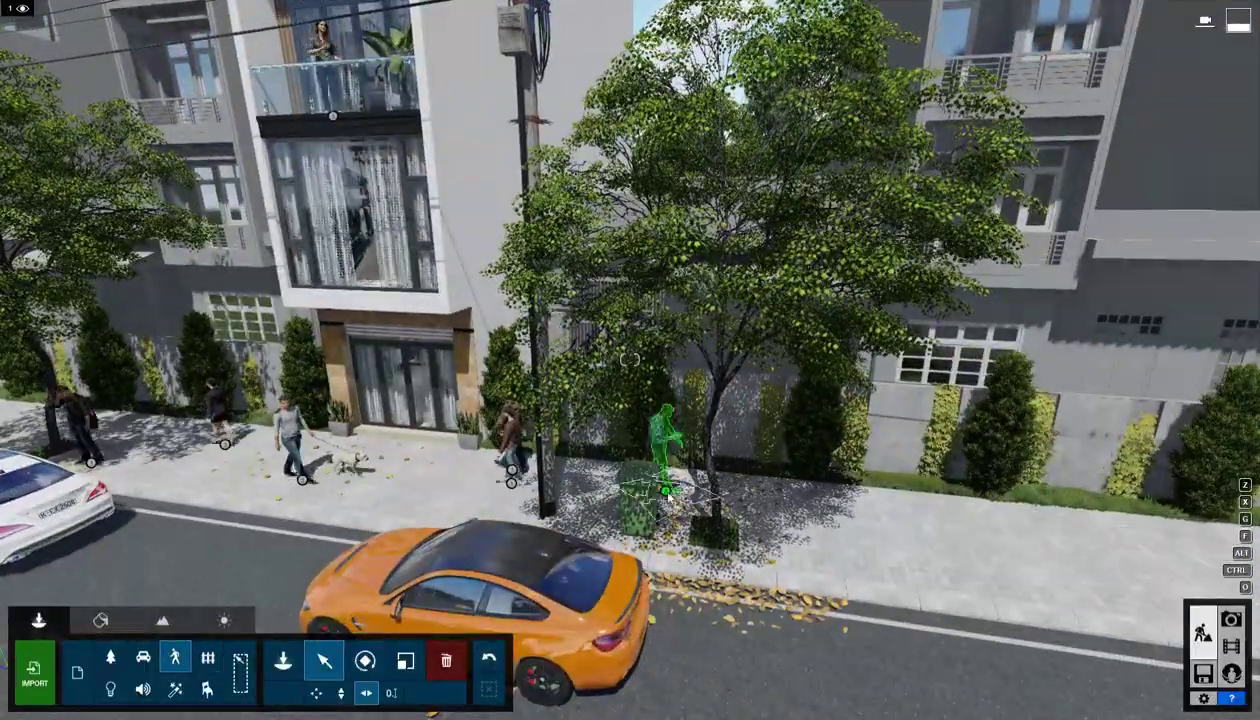
left_click_drag(660, 475, 614, 482)
Place flying birds from the Birds category in the sky around the townhouse.
right_click_drag(614, 482, 610, 540)
key("q")
key("w")
left_click(283, 660)
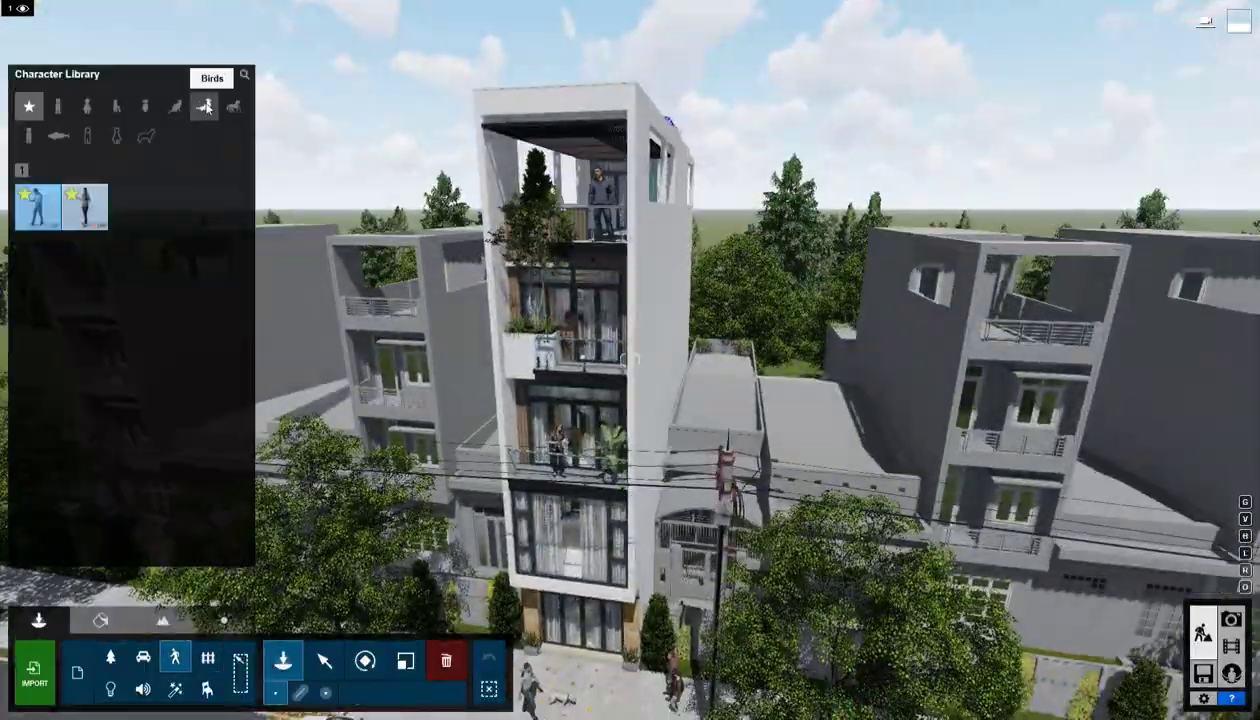
left_click(206, 106)
left_click(227, 207)
key("w")
right_click_drag(560, 230, 492, 190)
key("s")
key("e")
Perch pigeons on the overhead wires in front of the neighbouring house beside the balcony.
left_click(39, 254)
key("w")
right_click_drag(560, 260, 420, 430)
key("w")
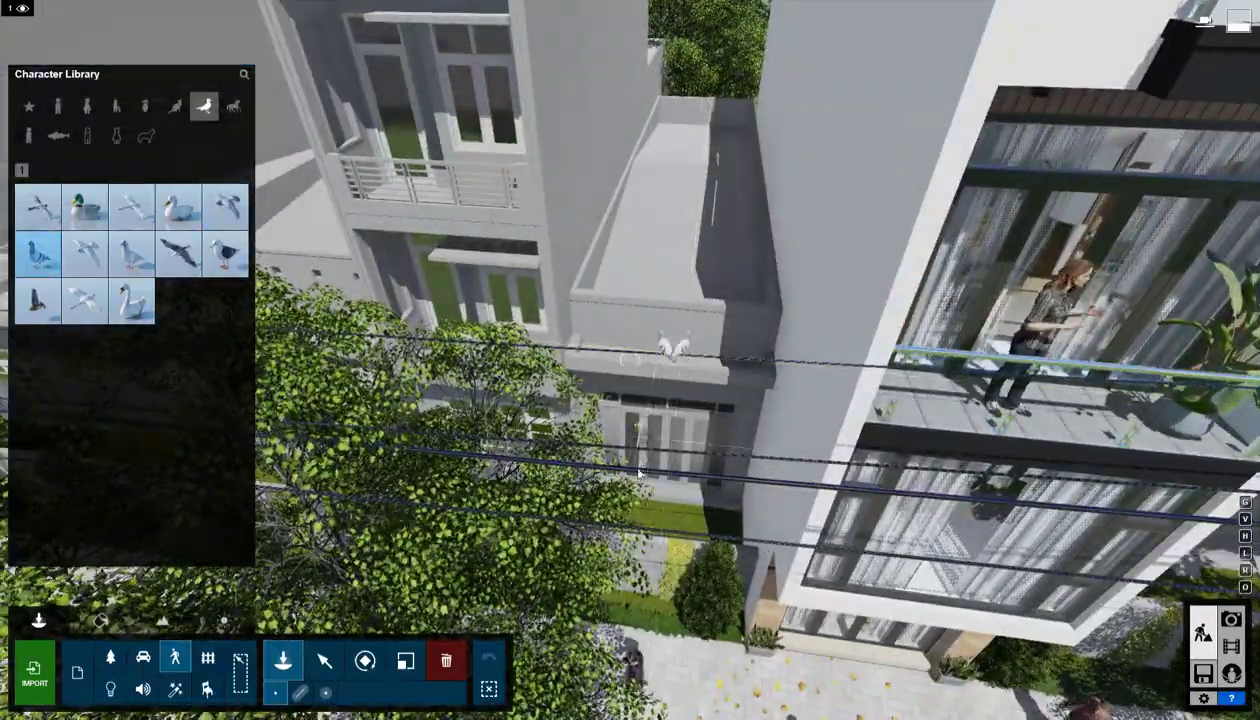
key("s")
right_click_drag(638, 472, 720, 350)
key("s")
Perch birds of another kind on the overhead wires next to the utility pole.
left_click(131, 254)
key("w")
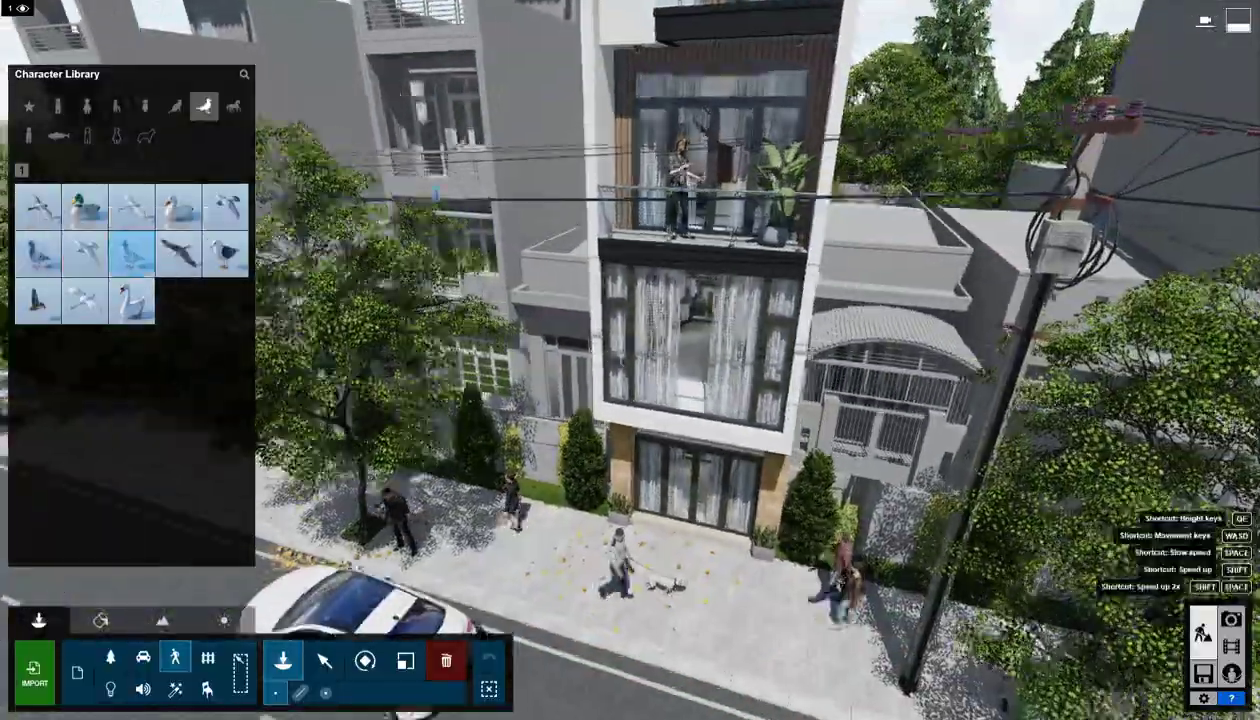
right_click_drag(436, 194, 880, 217)
key("w")
key("w")
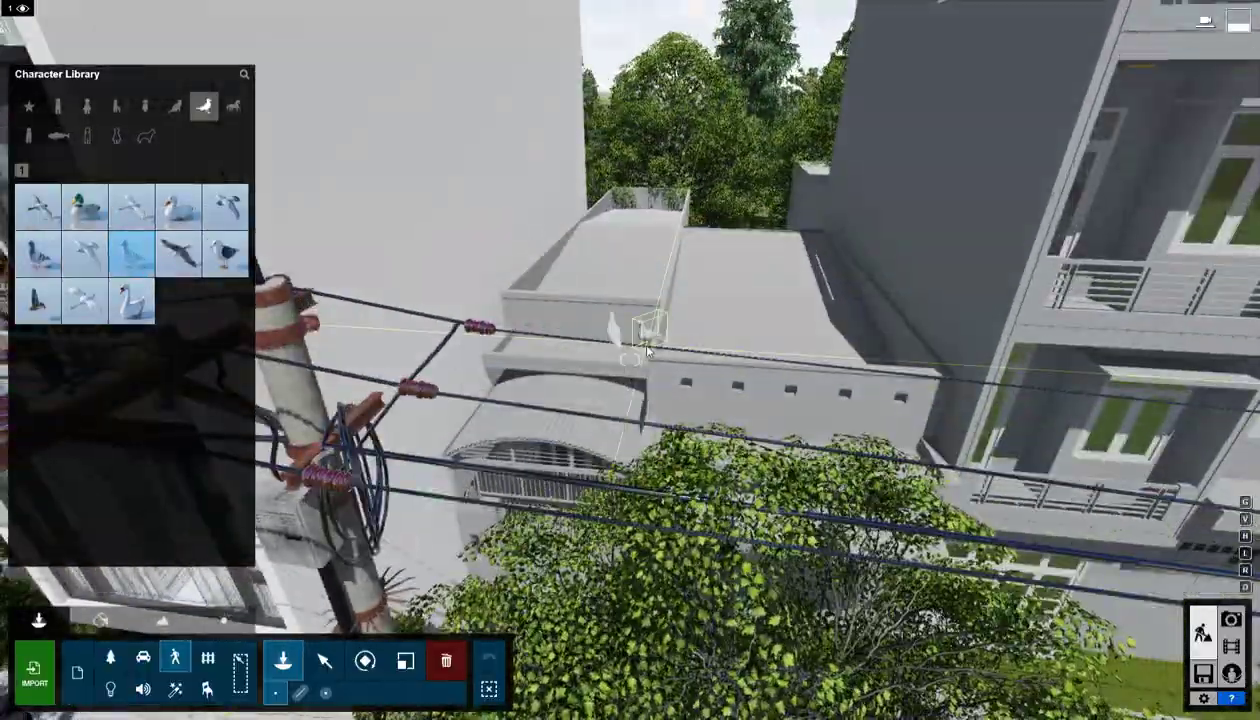
left_click(647, 351)
right_click_drag(647, 351, 521, 557)
Add more perched birds to the overhead wires beside the townhouse balcony.
key("s")
key("e")
key("s")
key("w")
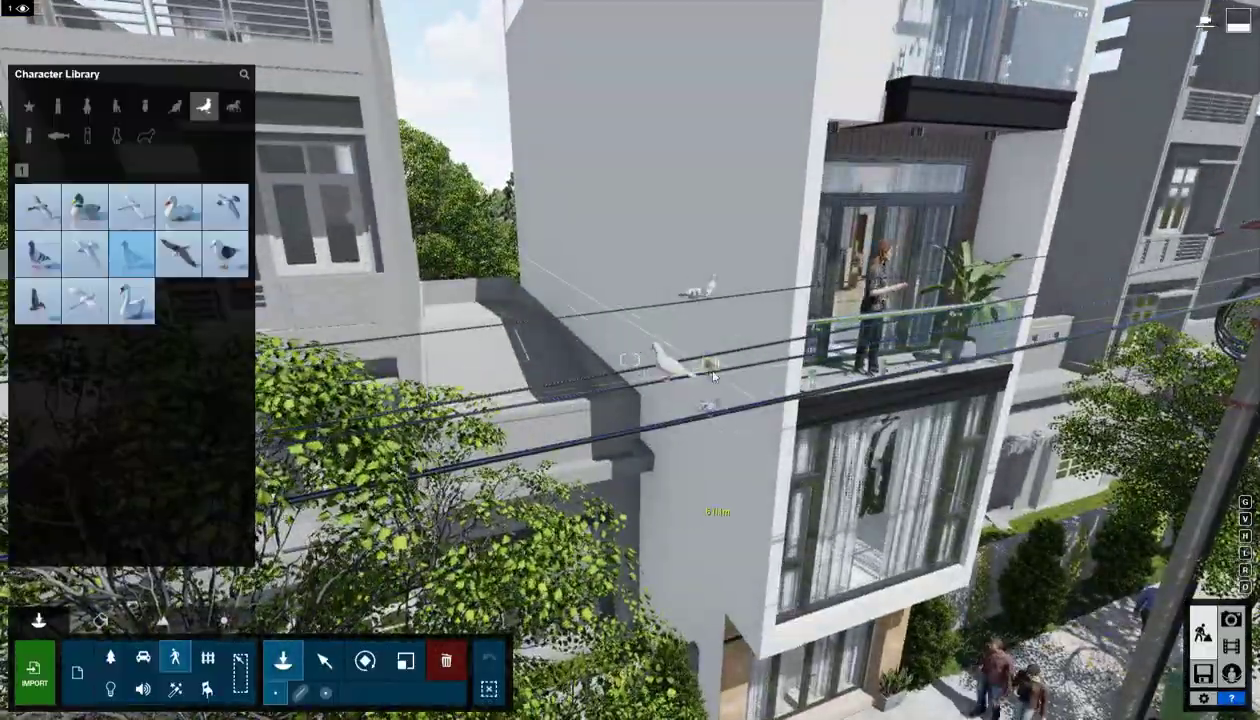
key("s")
right_click_drag(713, 376, 613, 685)
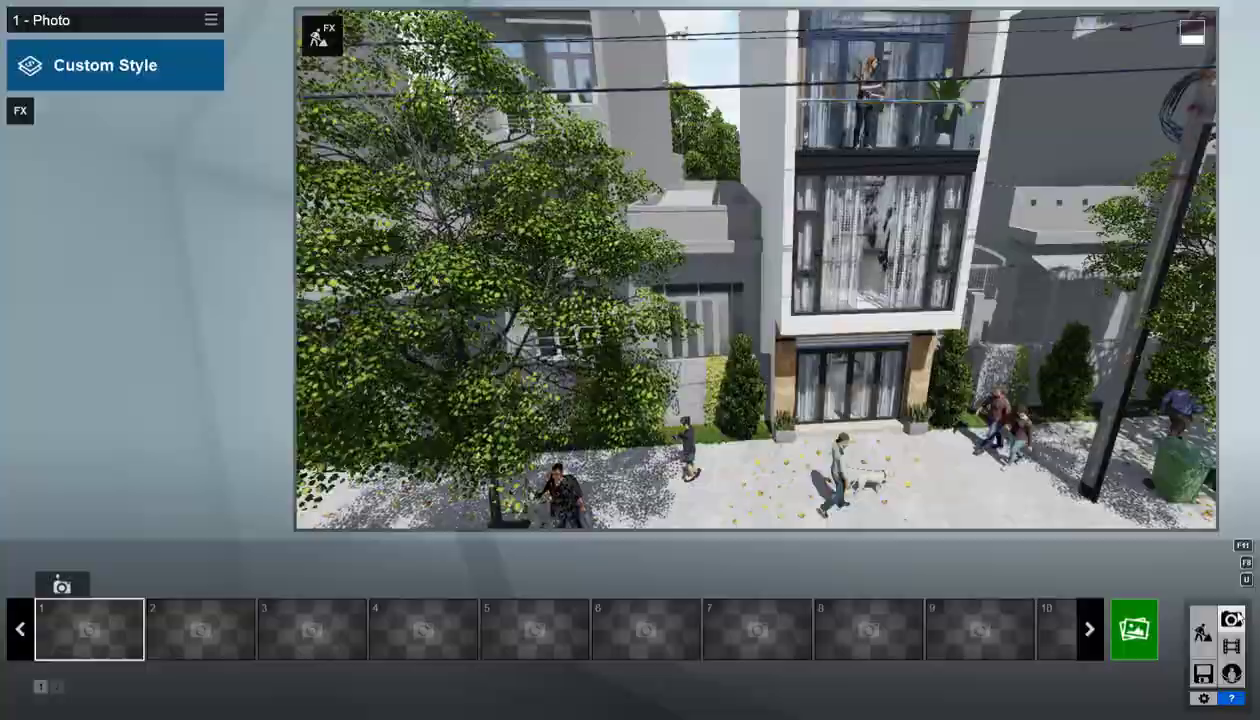
Frame the townhouse from across the street in Photo mode with the camera at the 1.60 m eye level.
mouse_move(792, 507)
key("s")
right_click_drag(792, 507, 712, 545)
key("d")
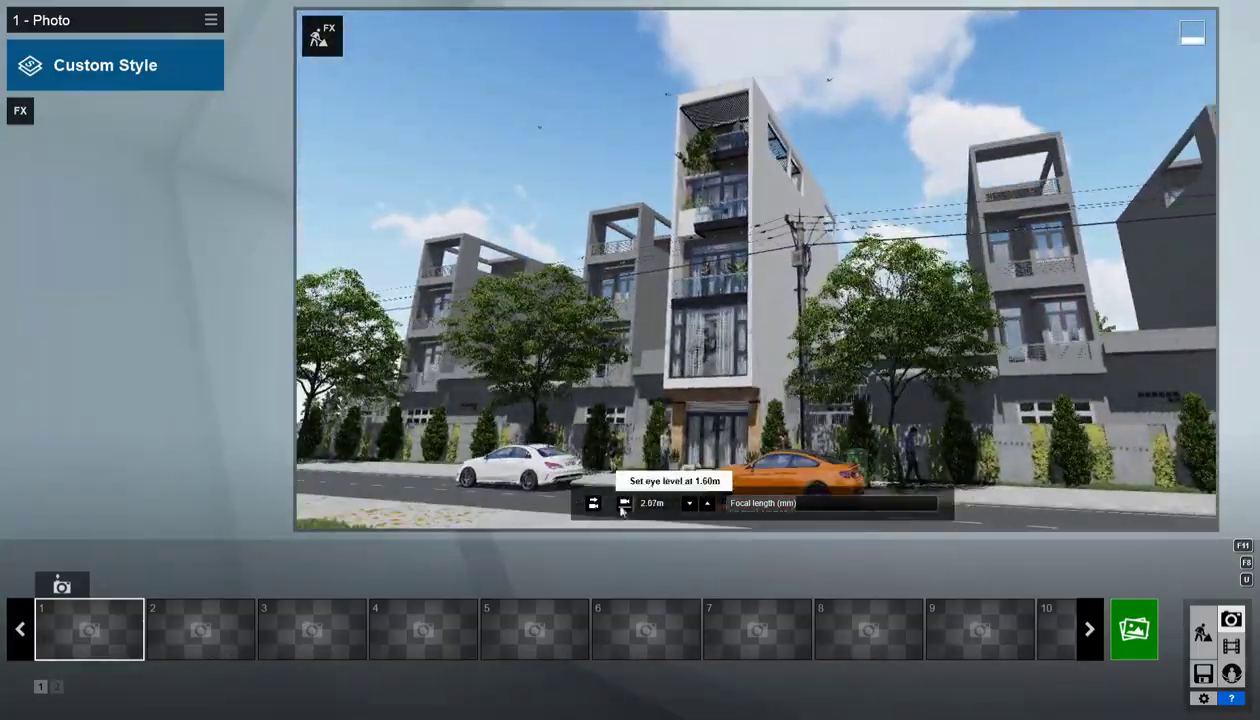
left_click(624, 505)
key("w")
Apply the Realistic style to the photo and add the 2-Point Perspective effect, switched on.
left_click(28, 112)
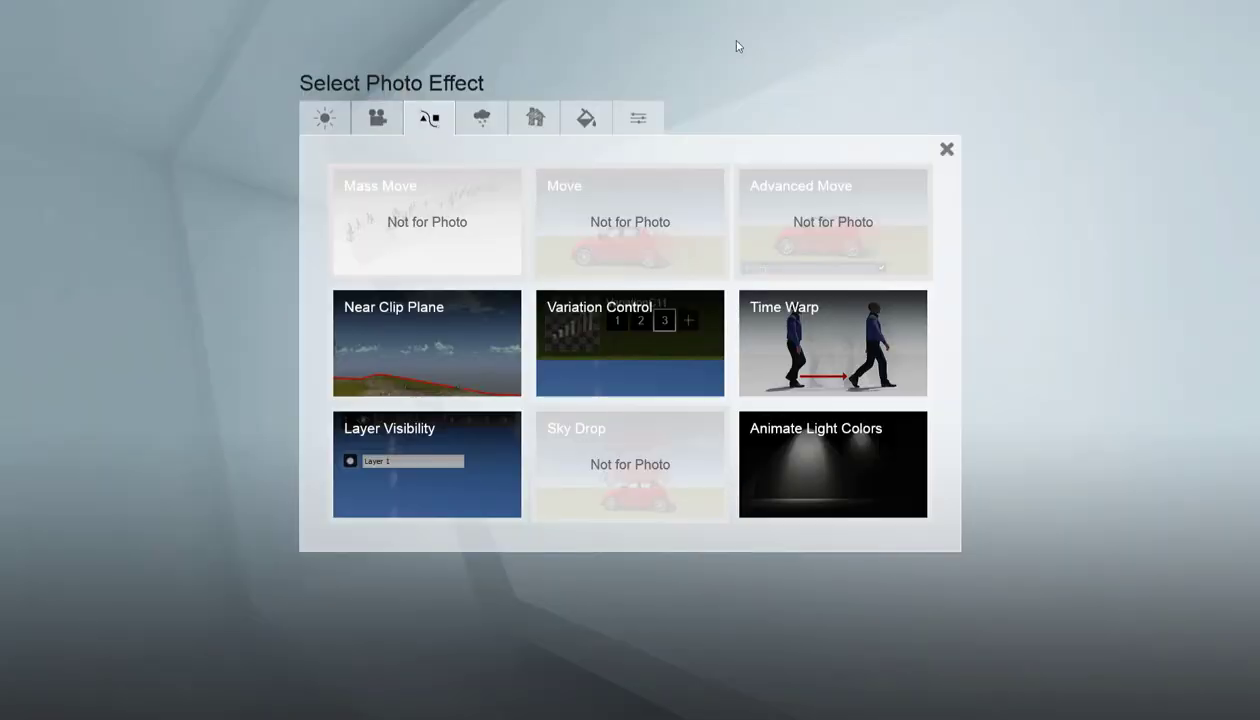
left_click(736, 42)
left_click(125, 68)
left_click(581, 210)
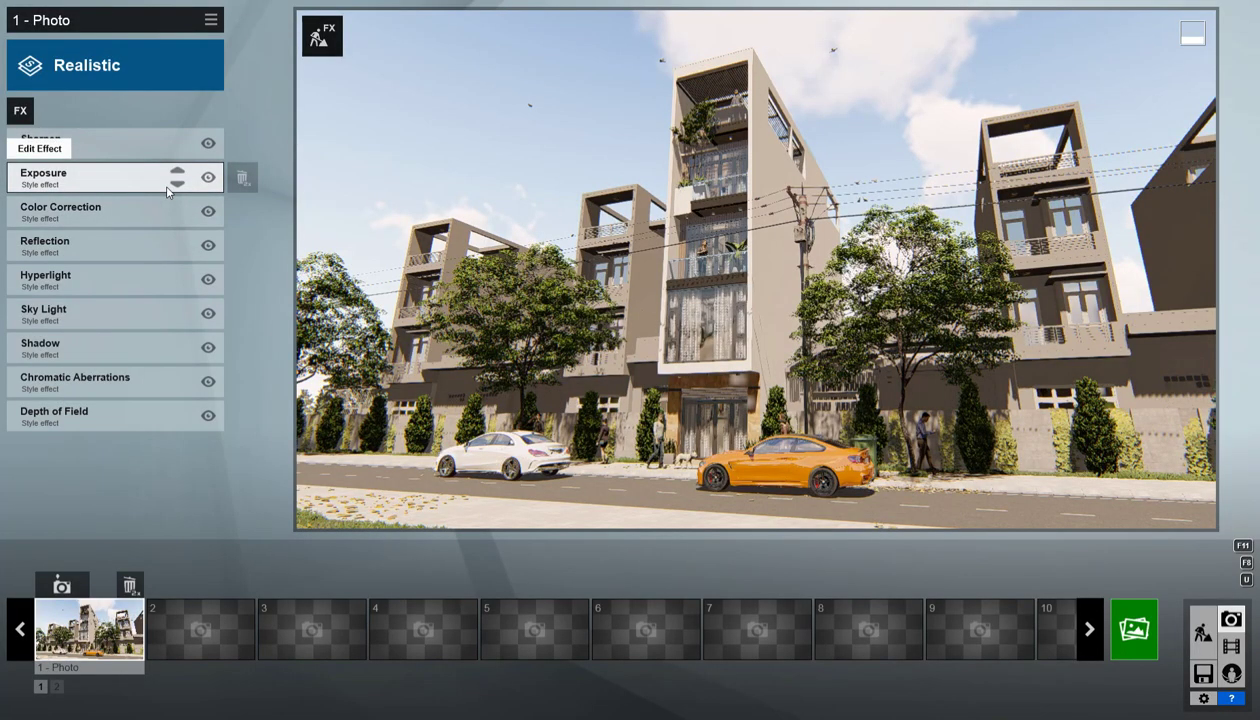
left_click(24, 112)
left_click(755, 236)
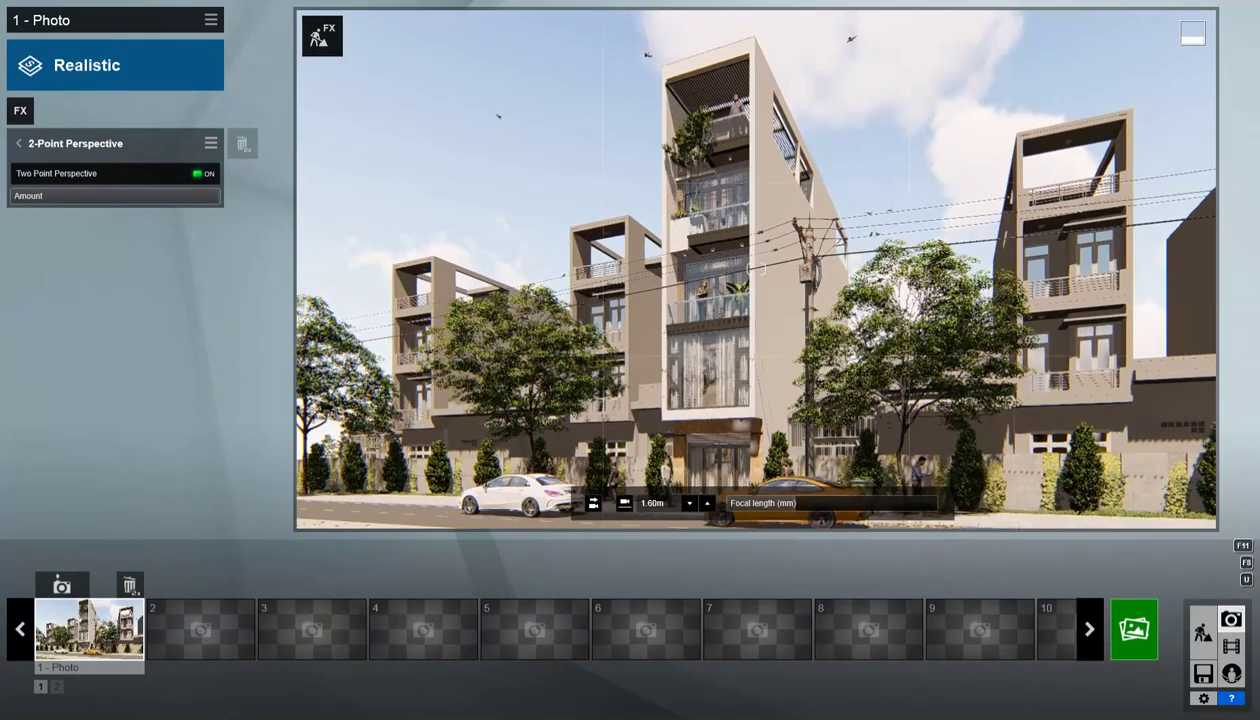
Reframe the photo from farther back across the street at 1.60 m eye level, showing the townhouse, neighbouring houses and both cars.
key("s")
left_click(624, 503)
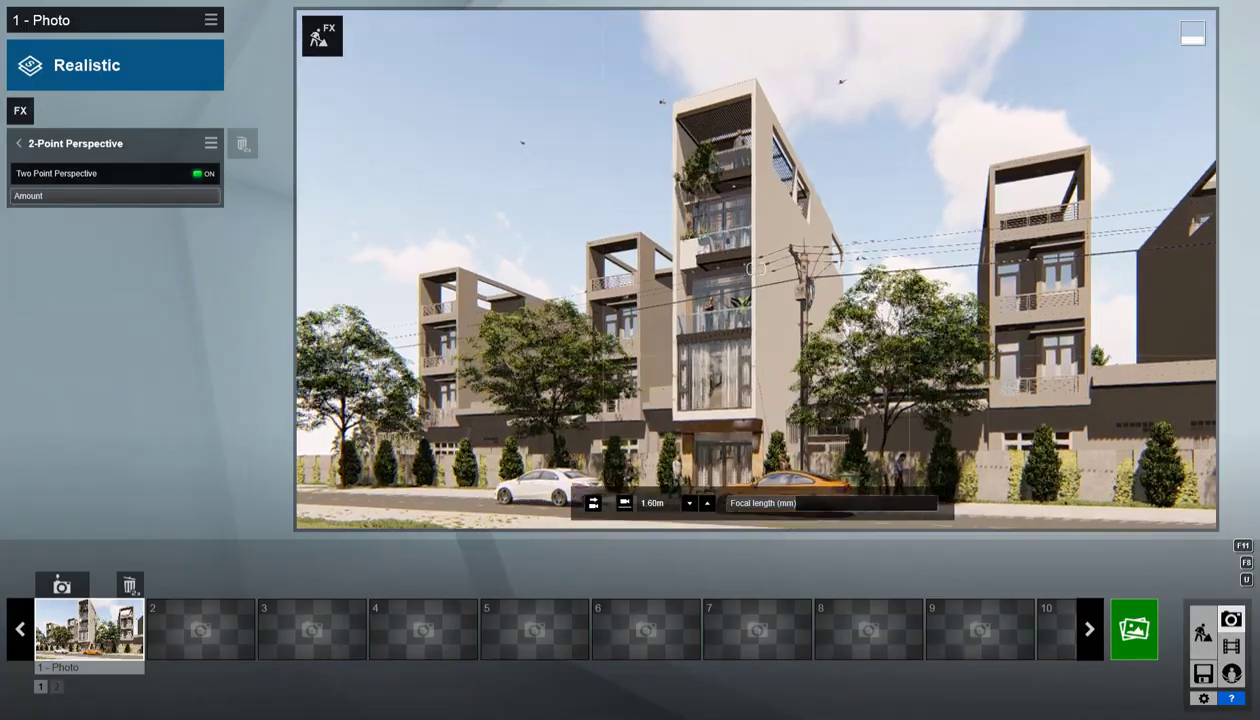
right_click_drag(640, 440, 608, 462)
key("a")
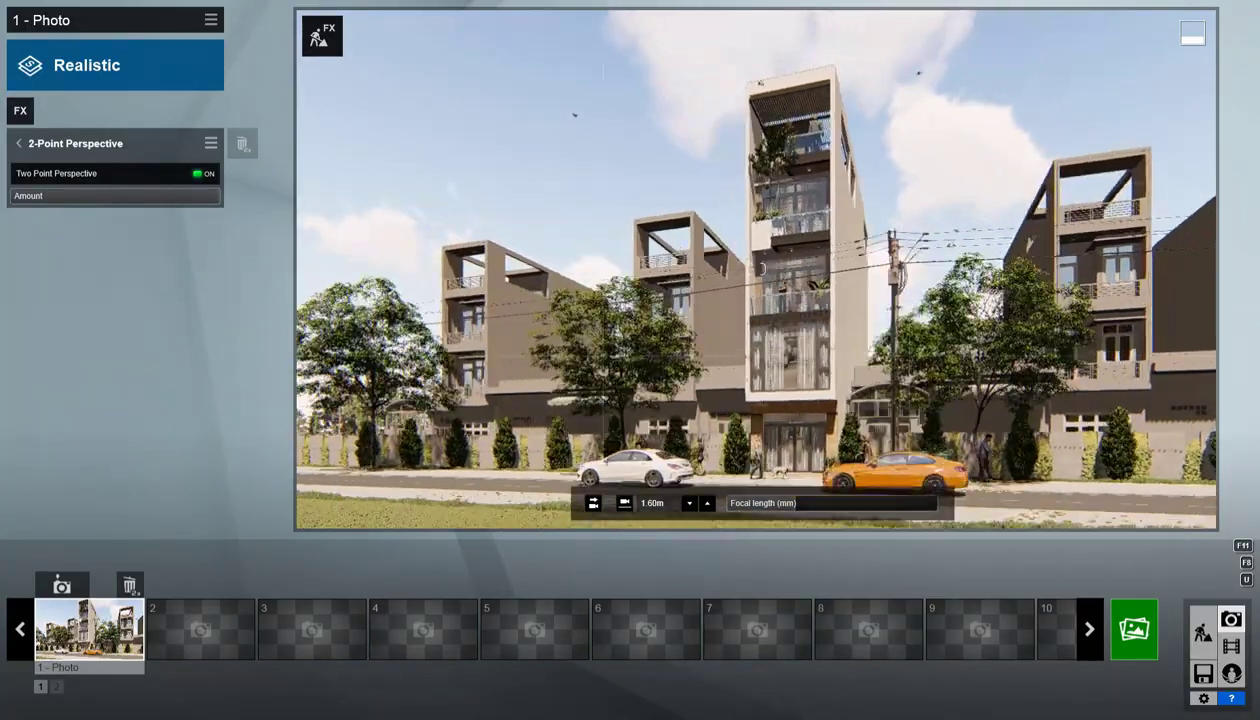
key("d")
right_click_drag(756, 300, 758, 283)
left_click(18, 143)
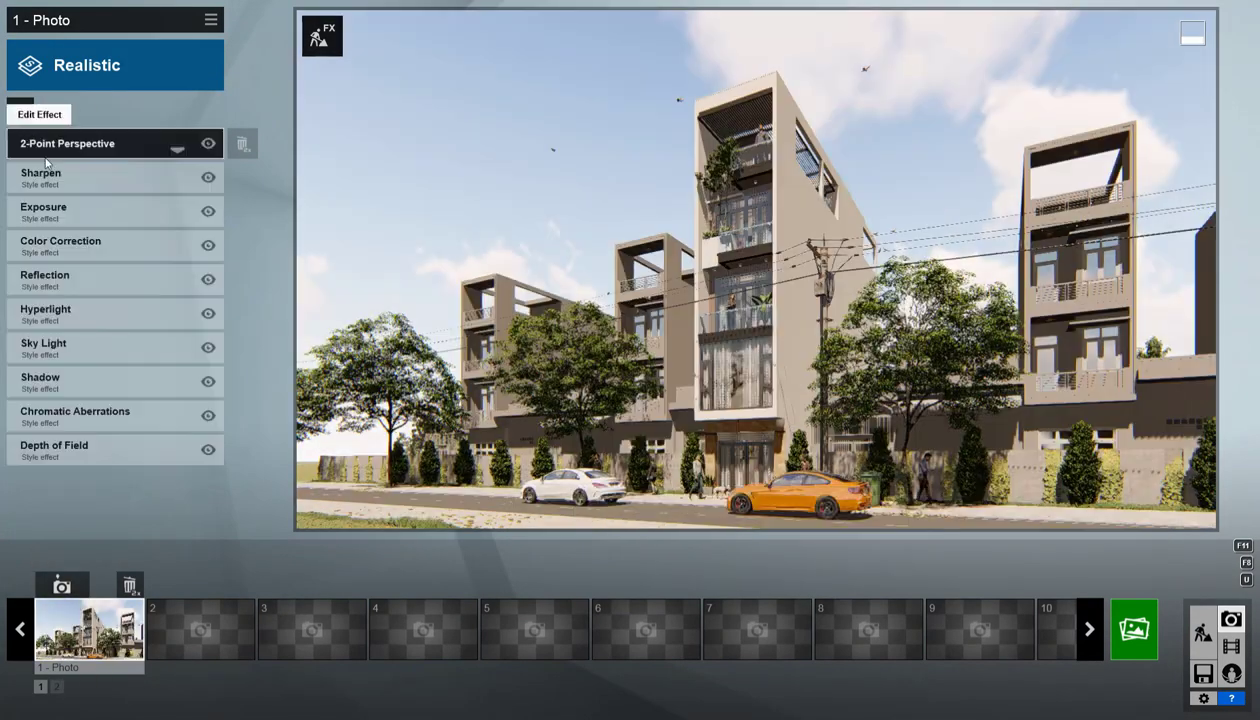
Add the Real Skies effect to the photo, rotate its heading and switch Flip sky on.
left_click(22, 110)
left_click(484, 118)
left_click(425, 219)
left_click_drag(113, 224, 92, 225)
left_click(199, 286)
left_click(200, 286)
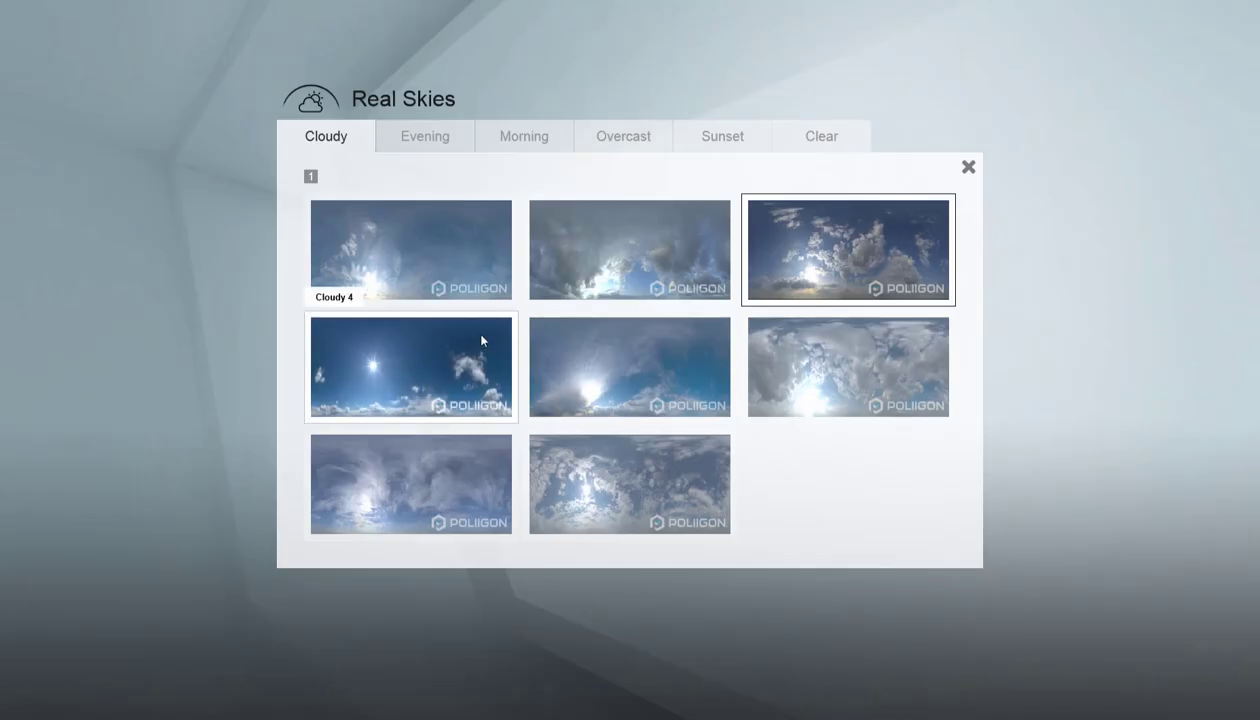
Change the Real Skies preset to a cloudy Morning sky and fine-tune its heading.
left_click(523, 135)
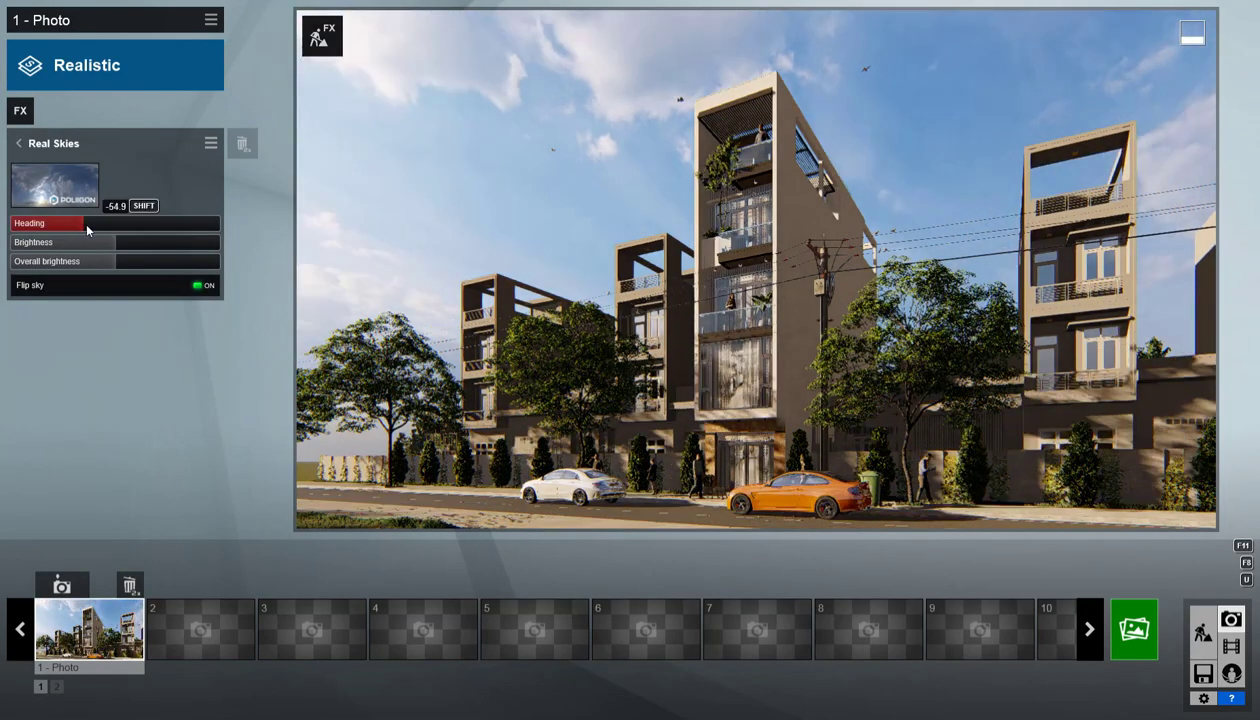
left_click_drag(85, 220, 77, 220)
left_click(18, 143)
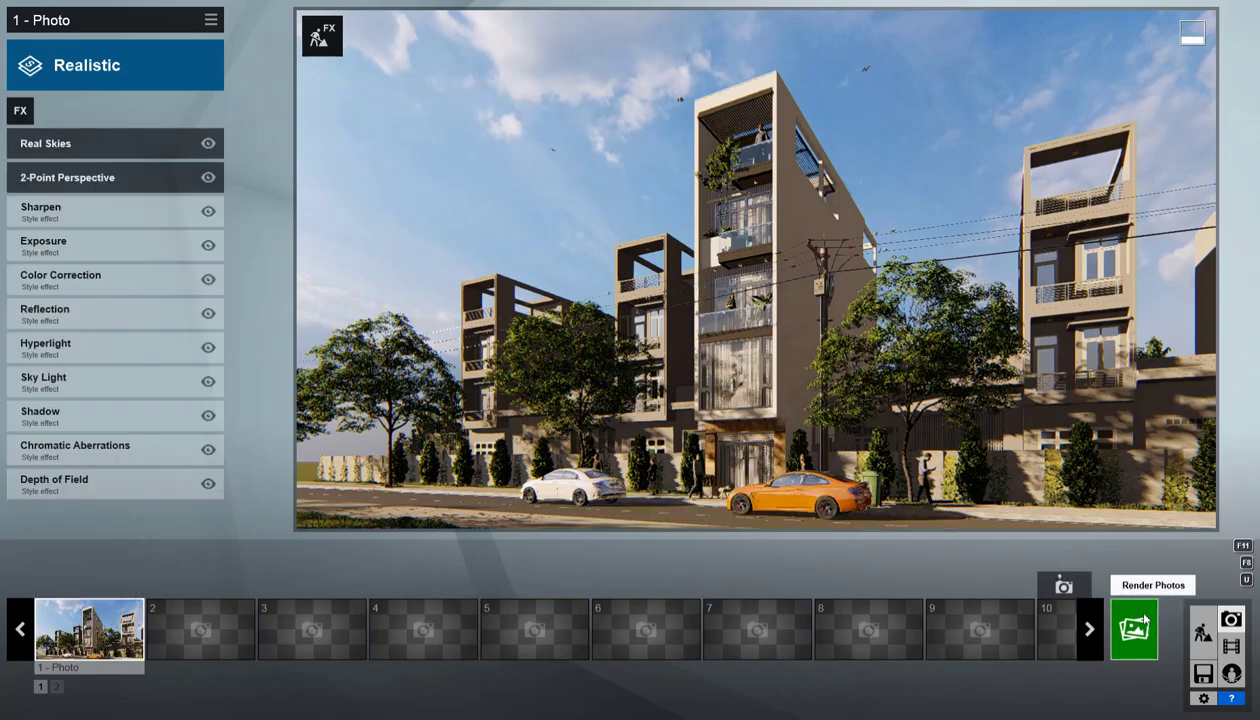
Render the current shot at Email size, 1280x720, and close the finished render.
left_click(1134, 628)
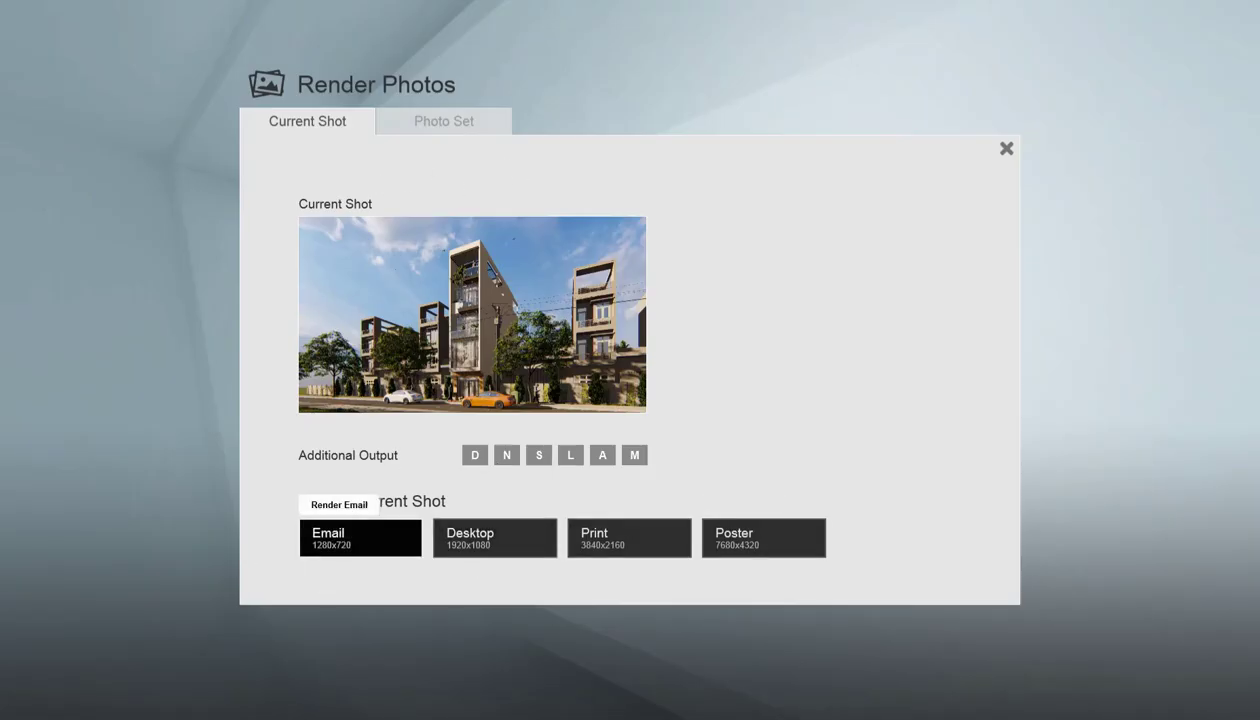
left_click(360, 538)
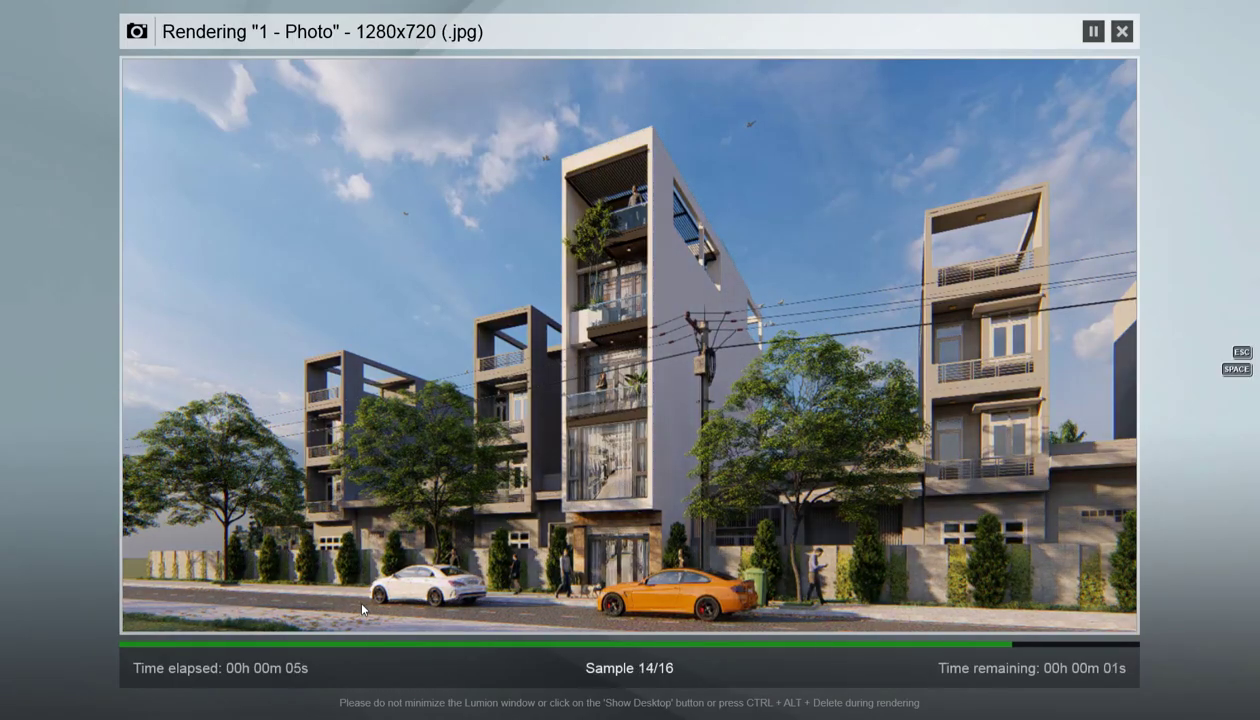
left_click(1000, 611)
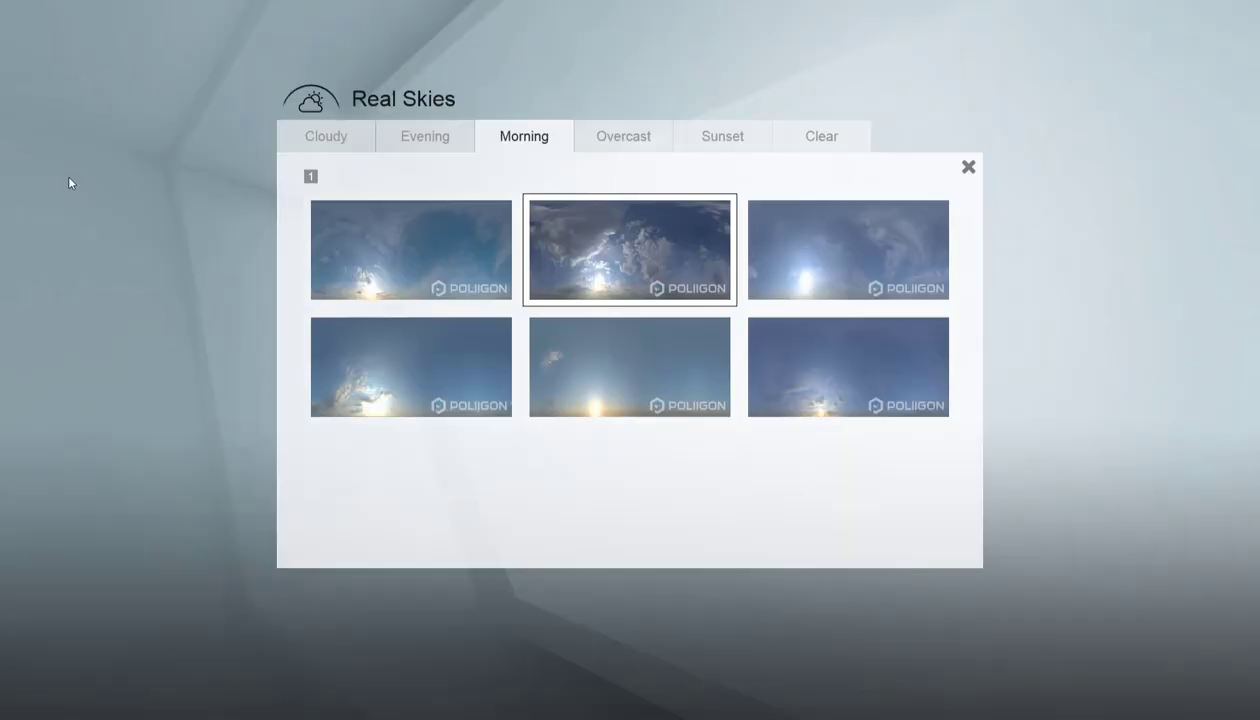
Try warm Sunset skies, including Sunset 6, with a 1280x720 test render of the shot.
left_click(622, 132)
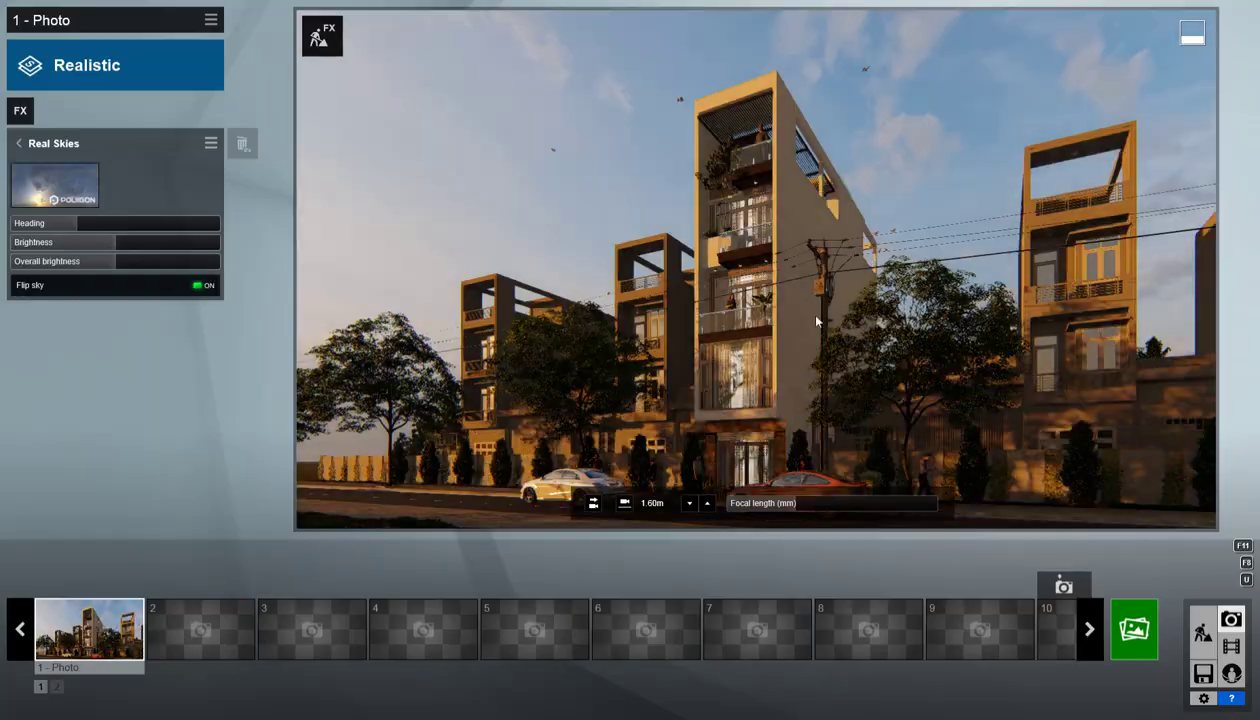
left_click(1134, 628)
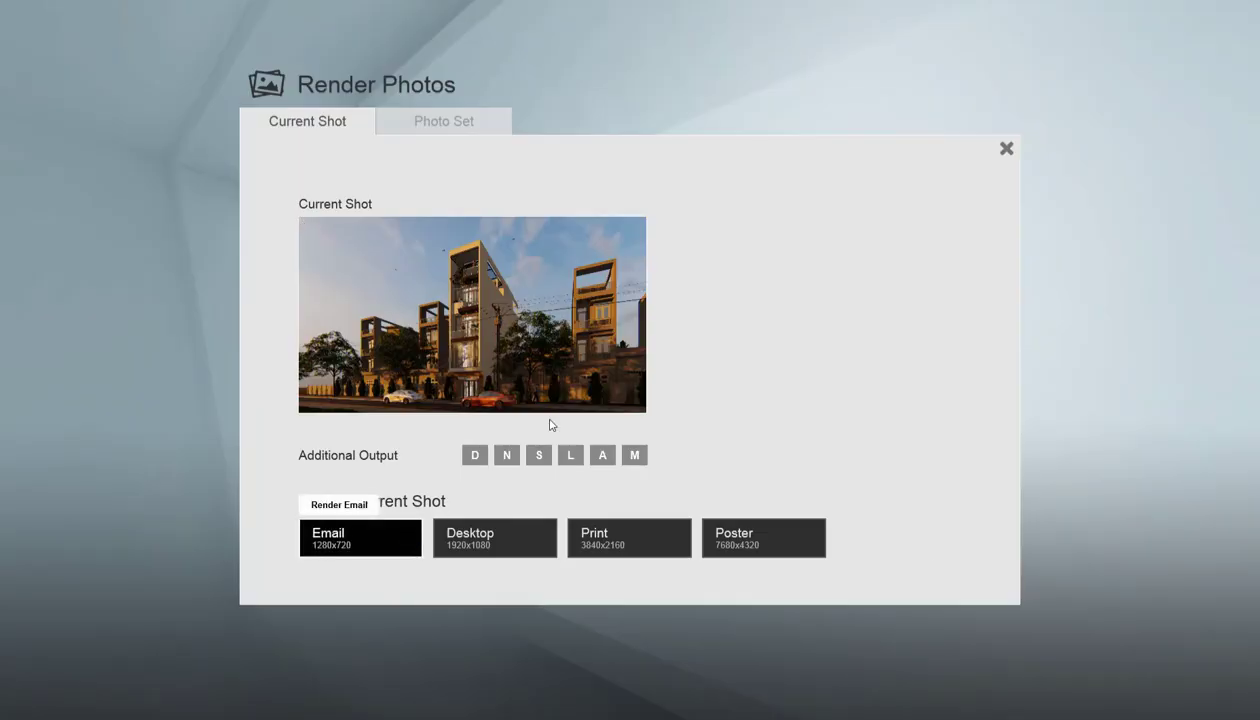
left_click(360, 538)
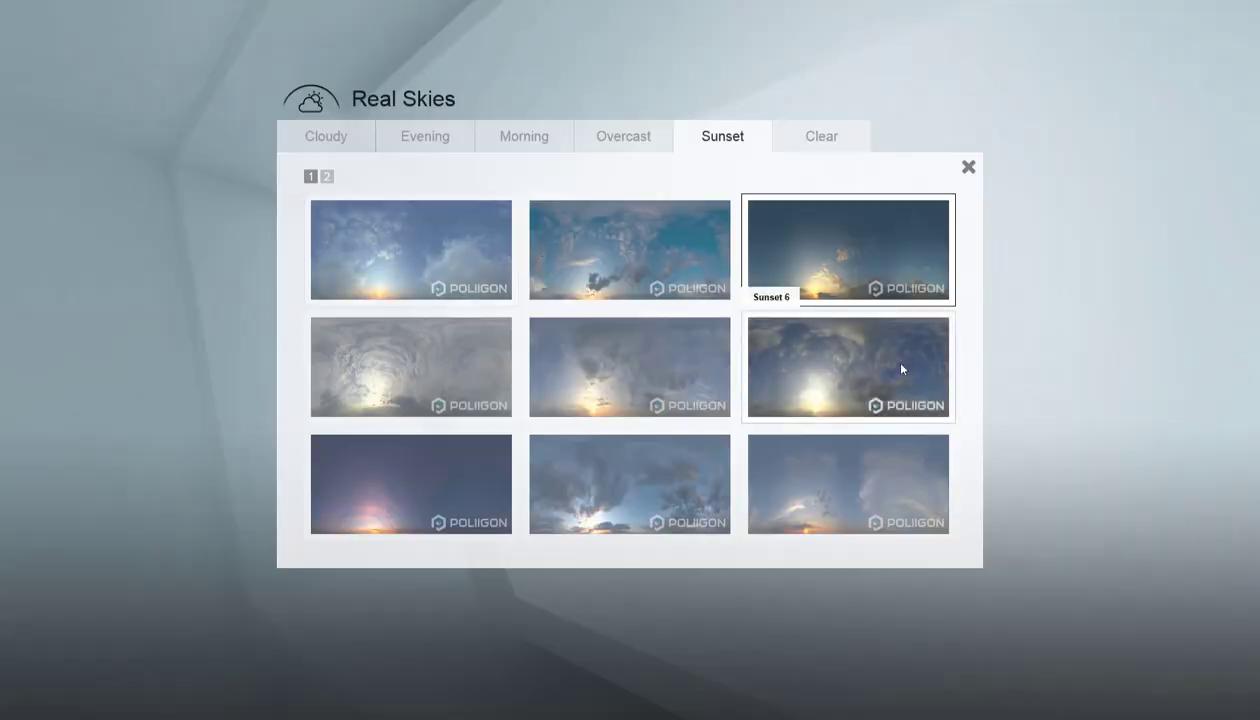
left_click(901, 369)
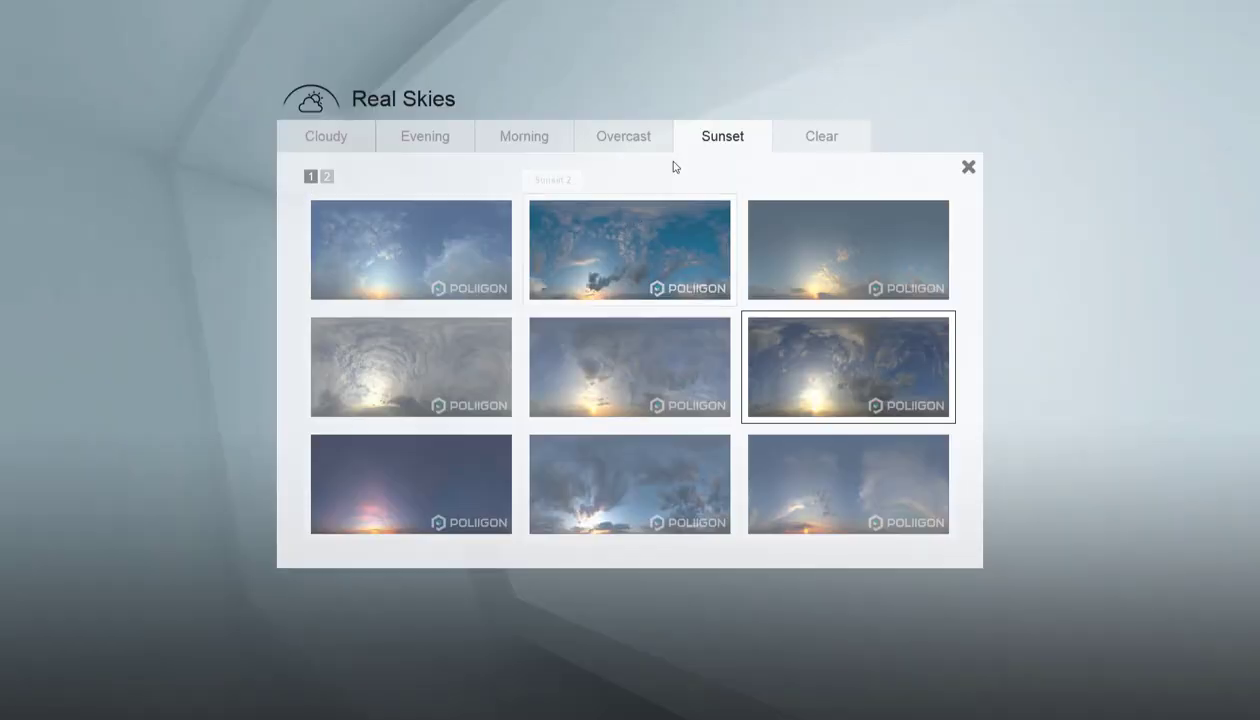
Replace the Sunset sky with a blue sky with thin clouds and render the shot at Email size, 1280x720.
left_click(523, 132)
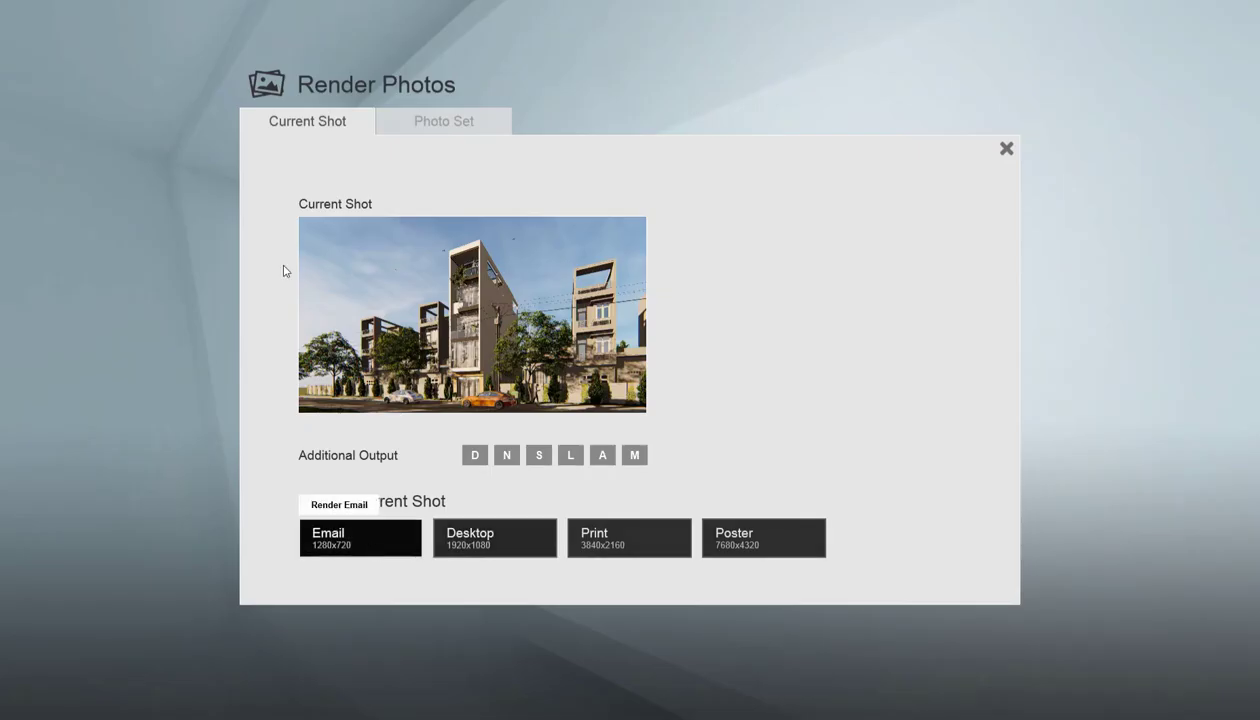
left_click(360, 534)
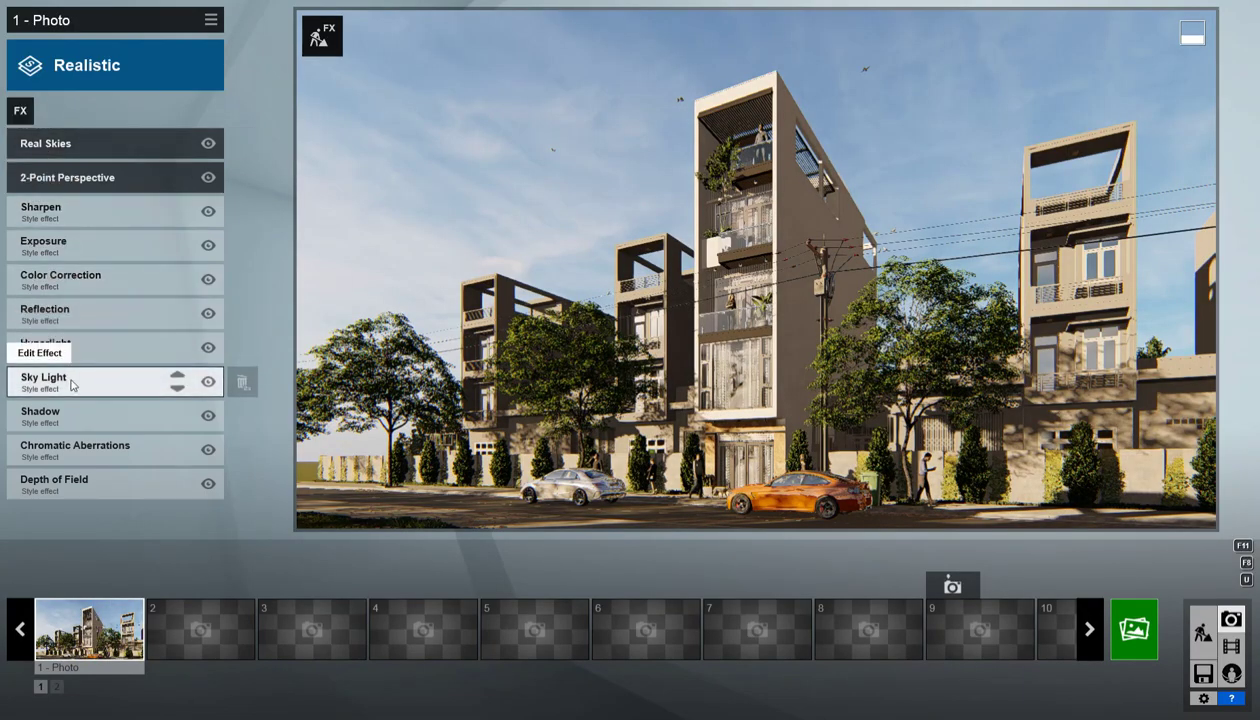
Modify the Sky Light style effect and make another 1280x720 test render.
left_click(71, 384)
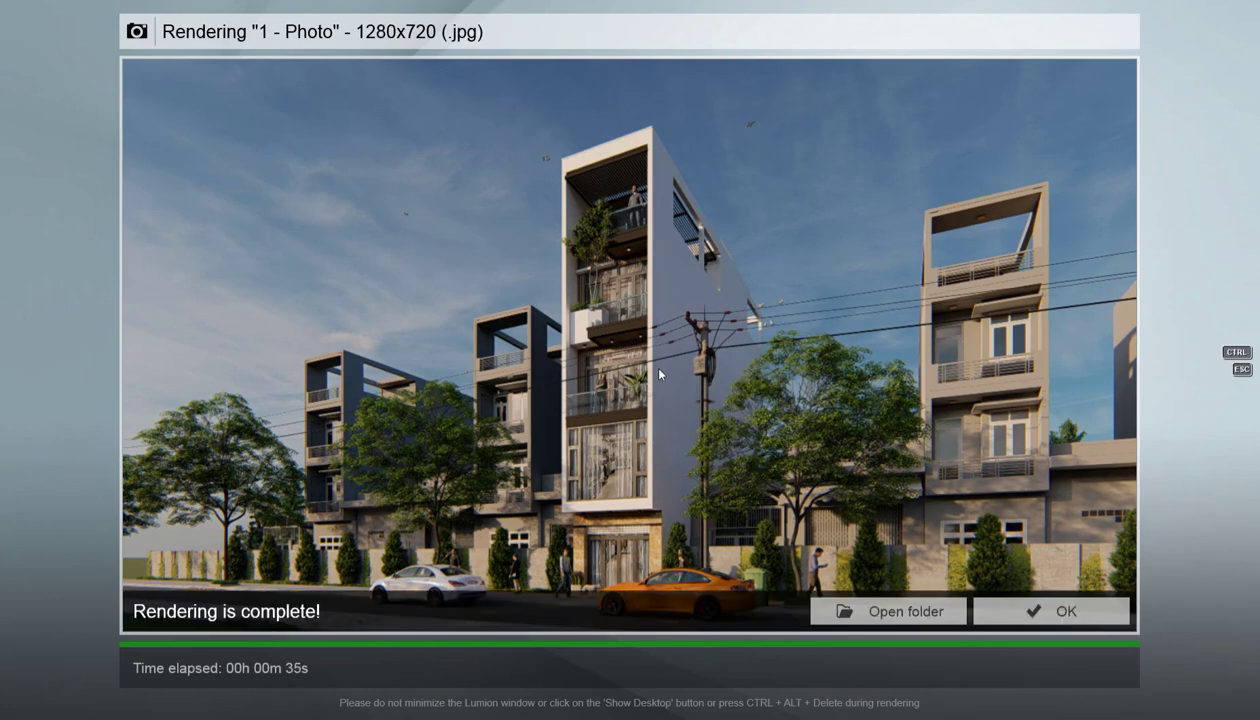
left_click(1050, 604)
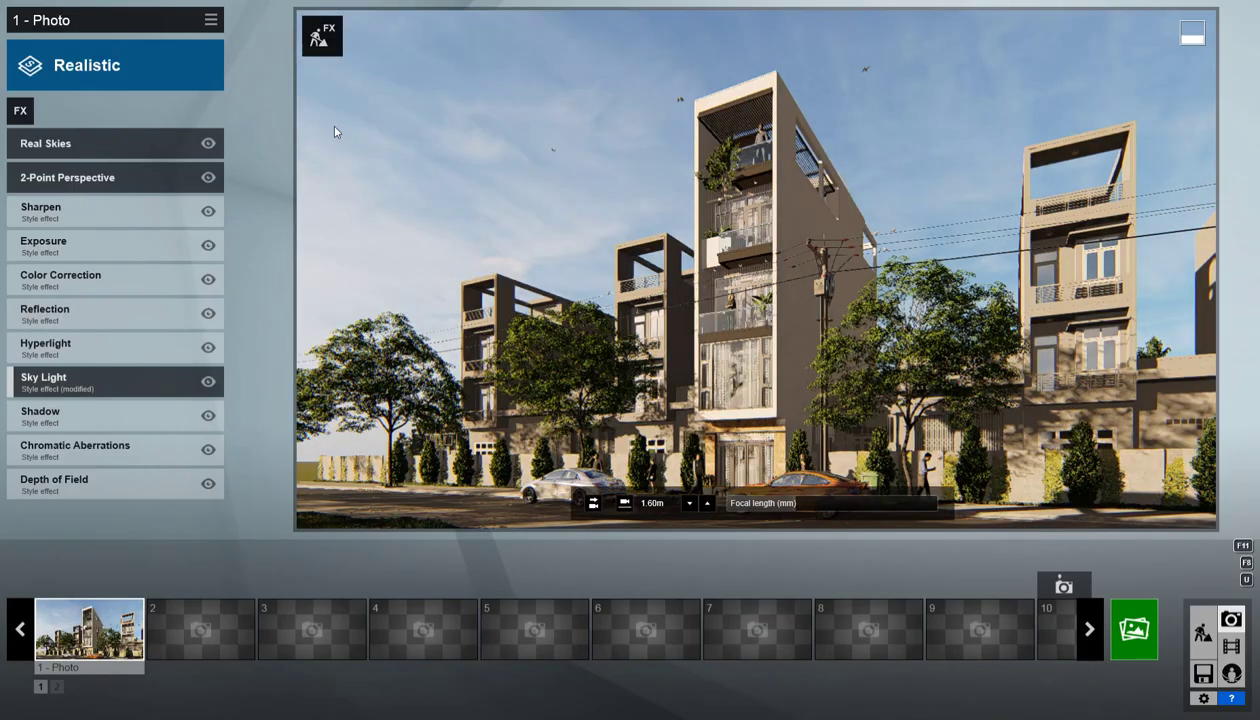
Raise the contrast in the Color Correction effect and render the shot again at 1280x720.
left_click(73, 289)
mouse_move(138, 246)
left_mouse_down()
mouse_move(177, 245)
mouse_move(154, 251)
left_mouse_up()
left_click(1149, 628)
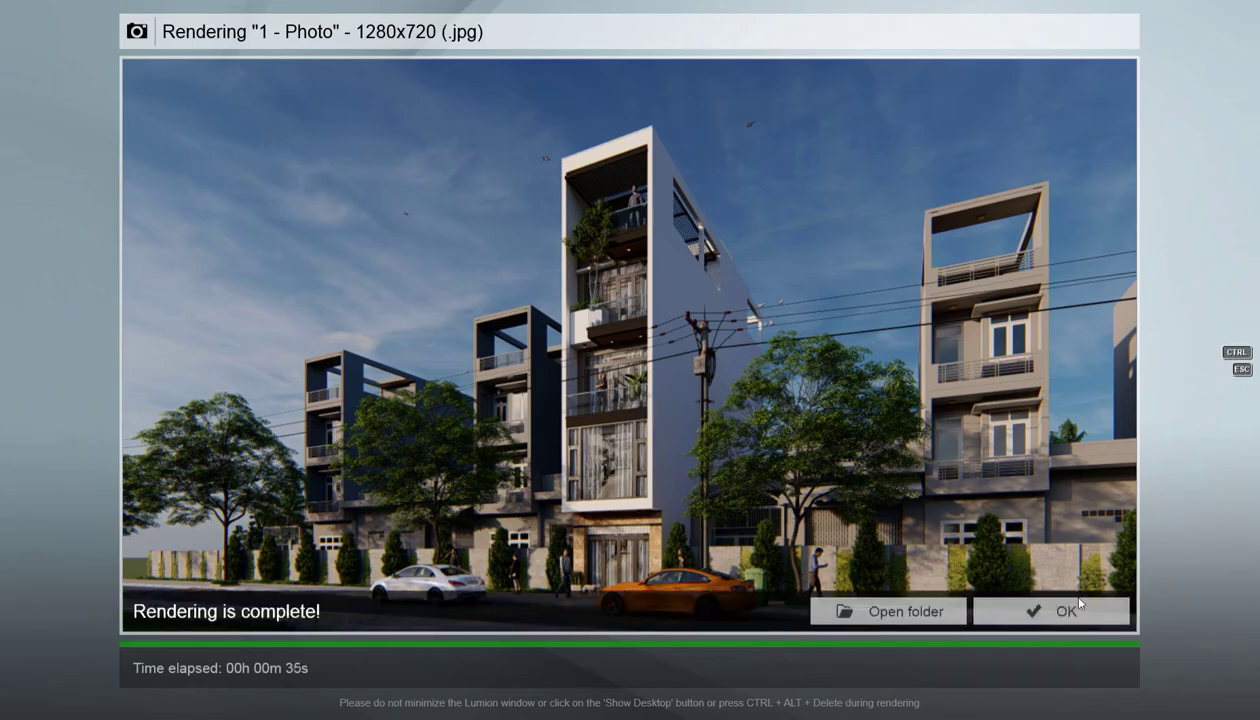
left_click(1049, 607)
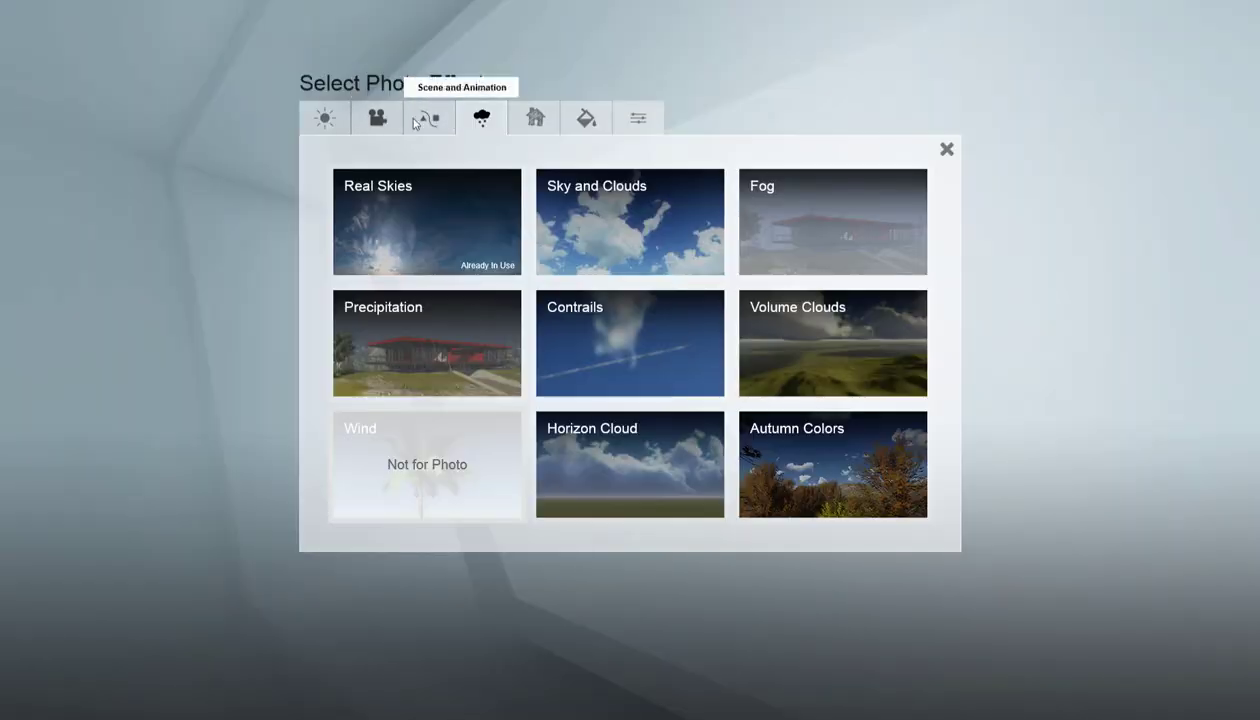
Add the Fog effect to the photo, lower its falloff and render the shot at 1280x720.
left_click(833, 221)
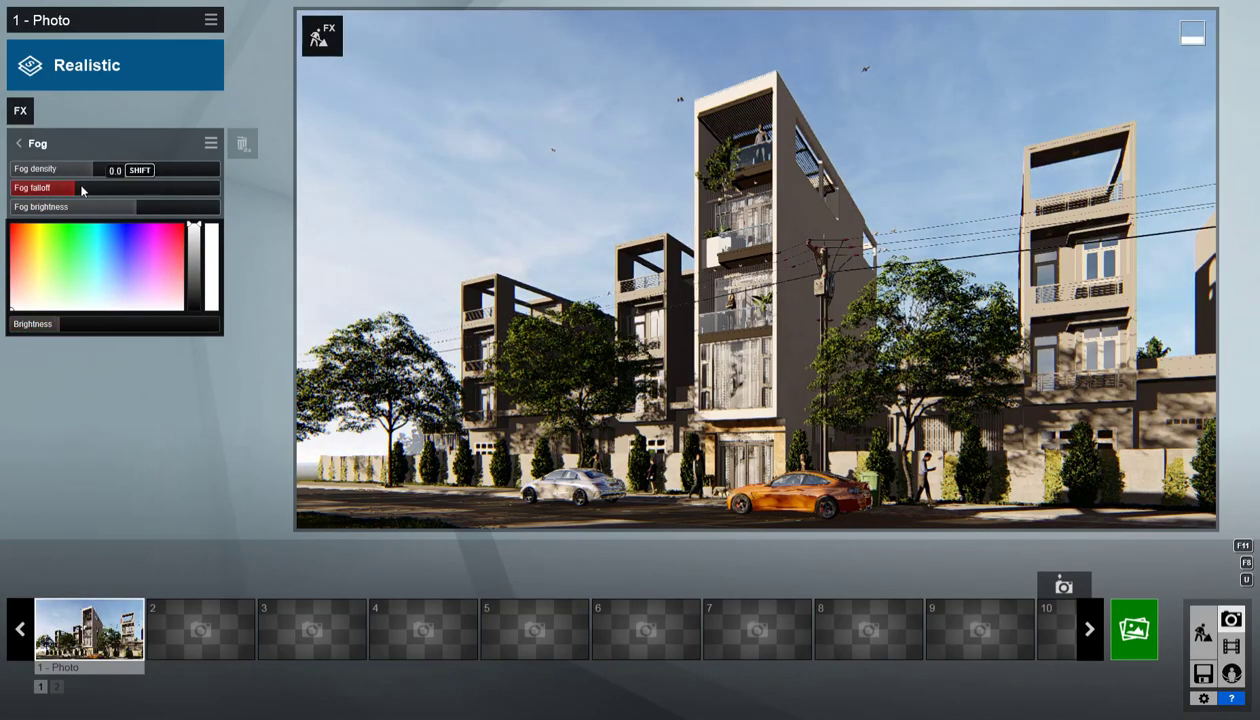
left_click_drag(82, 188, 73, 188)
left_click(73, 326)
left_click(1145, 641)
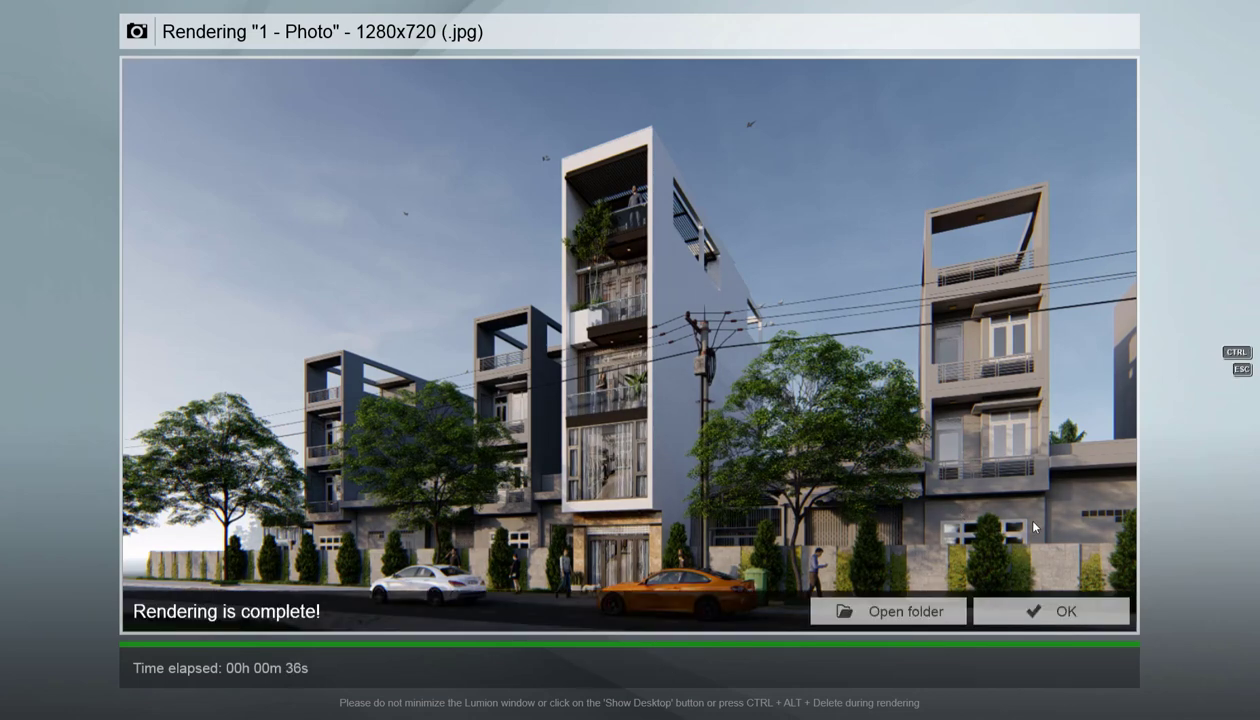
left_click(1105, 612)
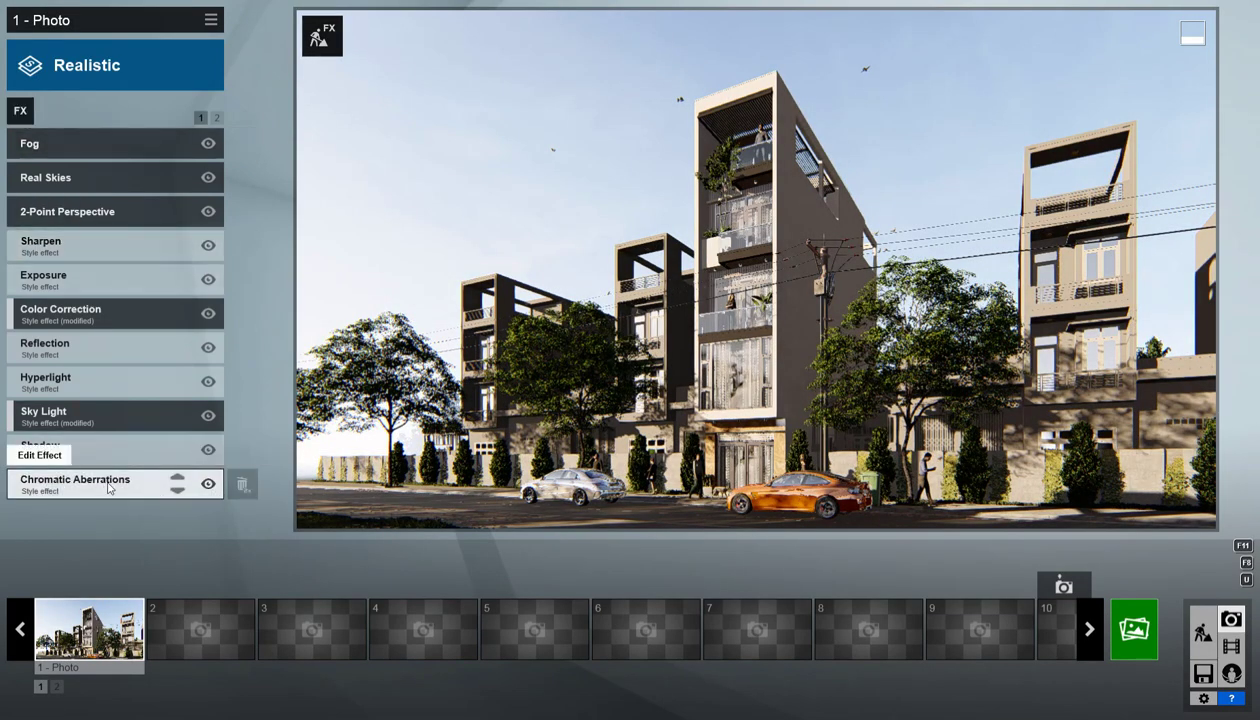
Adjust the Chromatic Aberrations effect and check the Hyperlight settings.
left_click(109, 488)
left_click(112, 189)
left_click(26, 142)
left_click(84, 381)
left_click(34, 143)
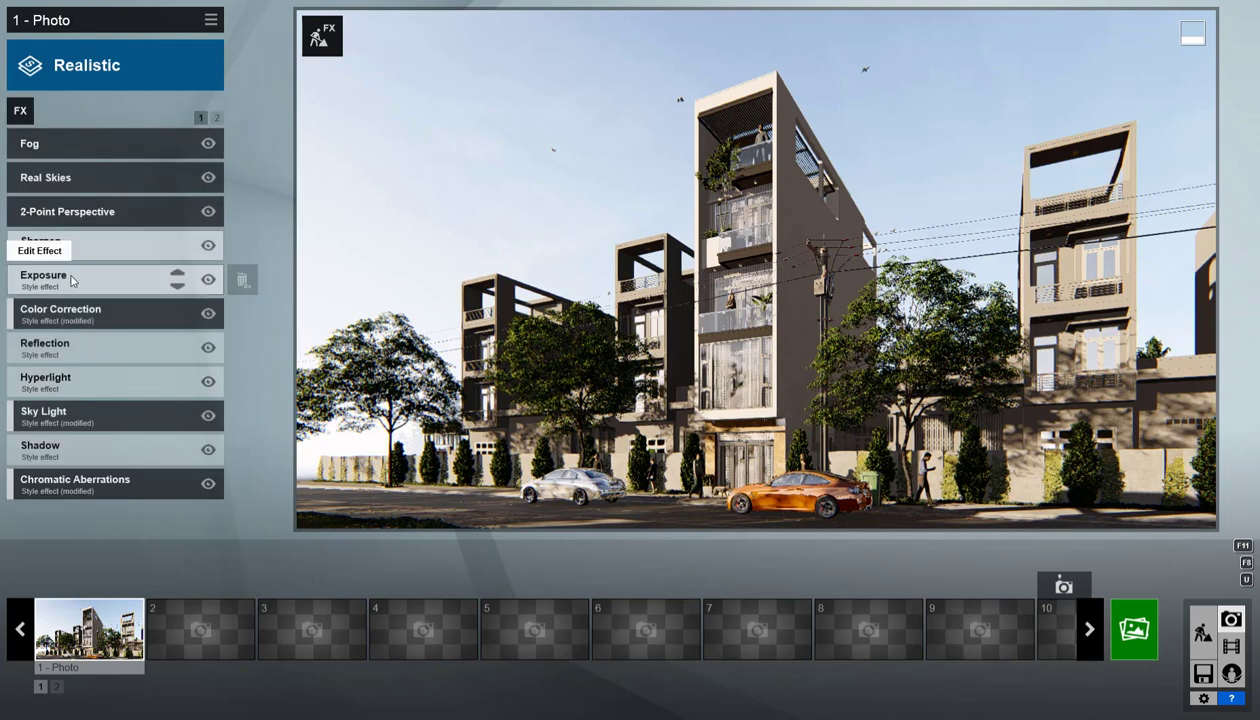
Check the Sharpen effect and set the photo's Exposure to 0.6.
left_click(45, 243)
left_click(18, 143)
left_click(45, 278)
left_click(133, 170)
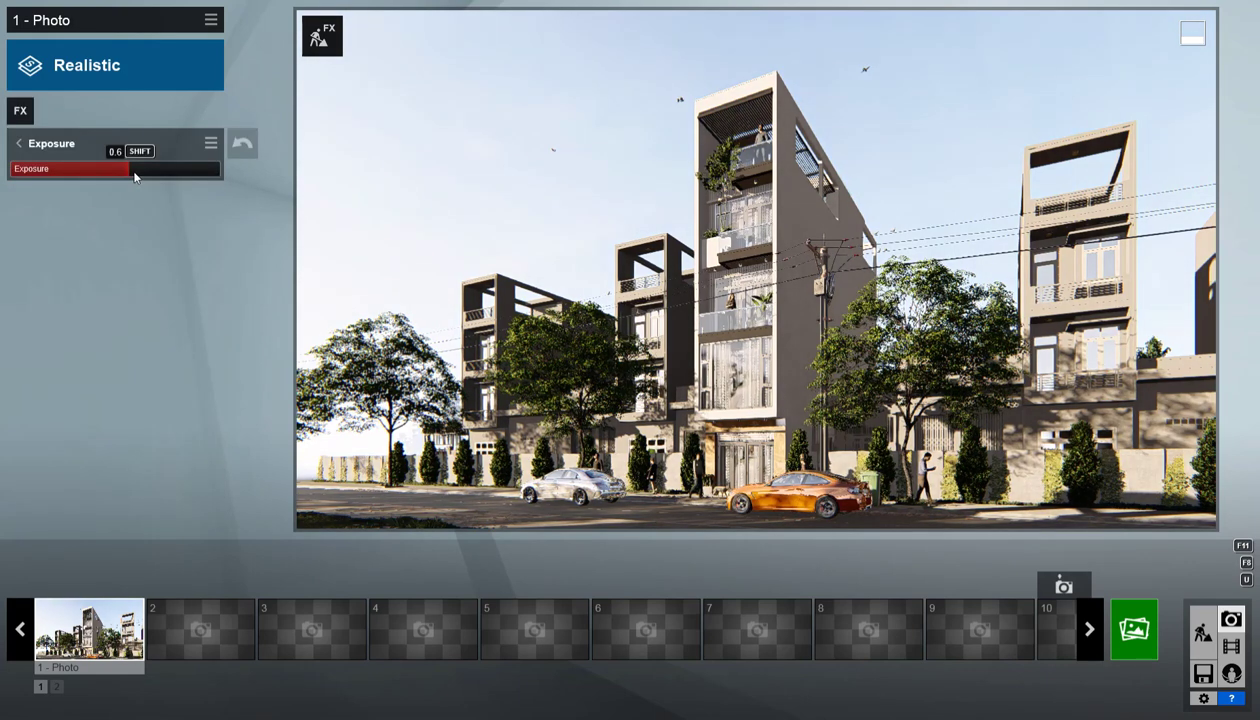
left_click(19, 144)
Render the brightened shot at Email size, 1280x720, and close the finished render.
left_click(1134, 629)
left_click(370, 552)
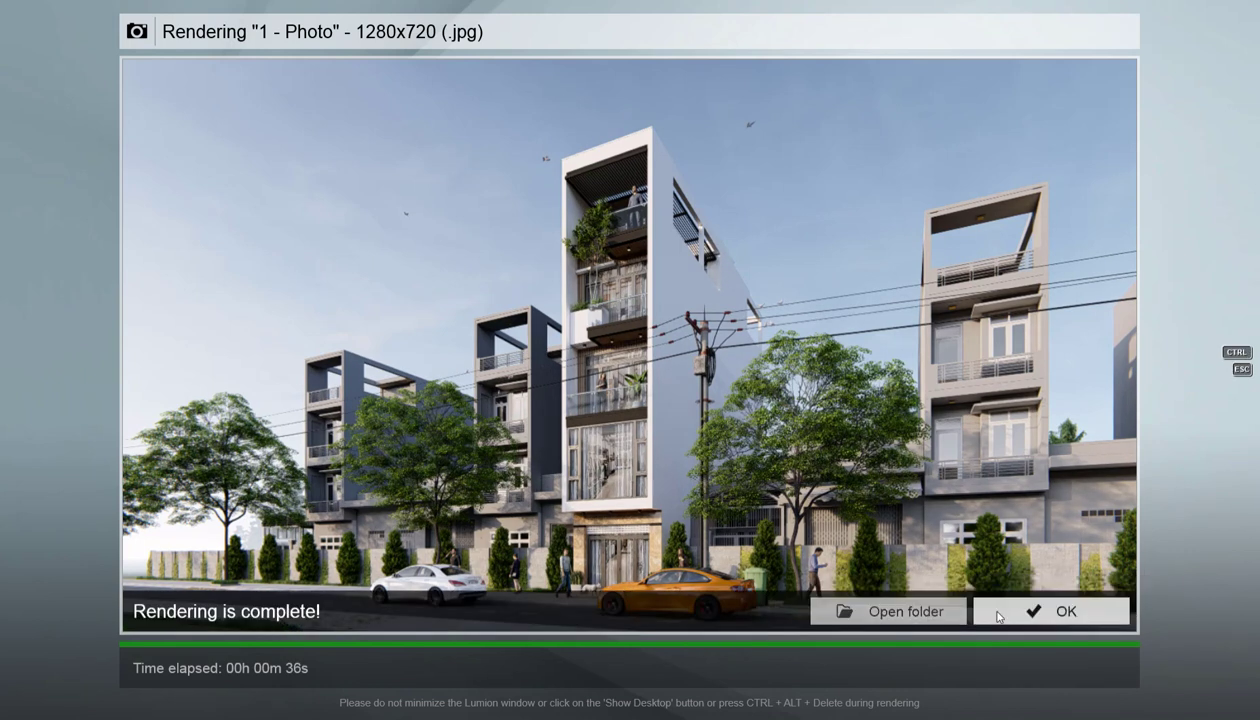
left_click(1000, 612)
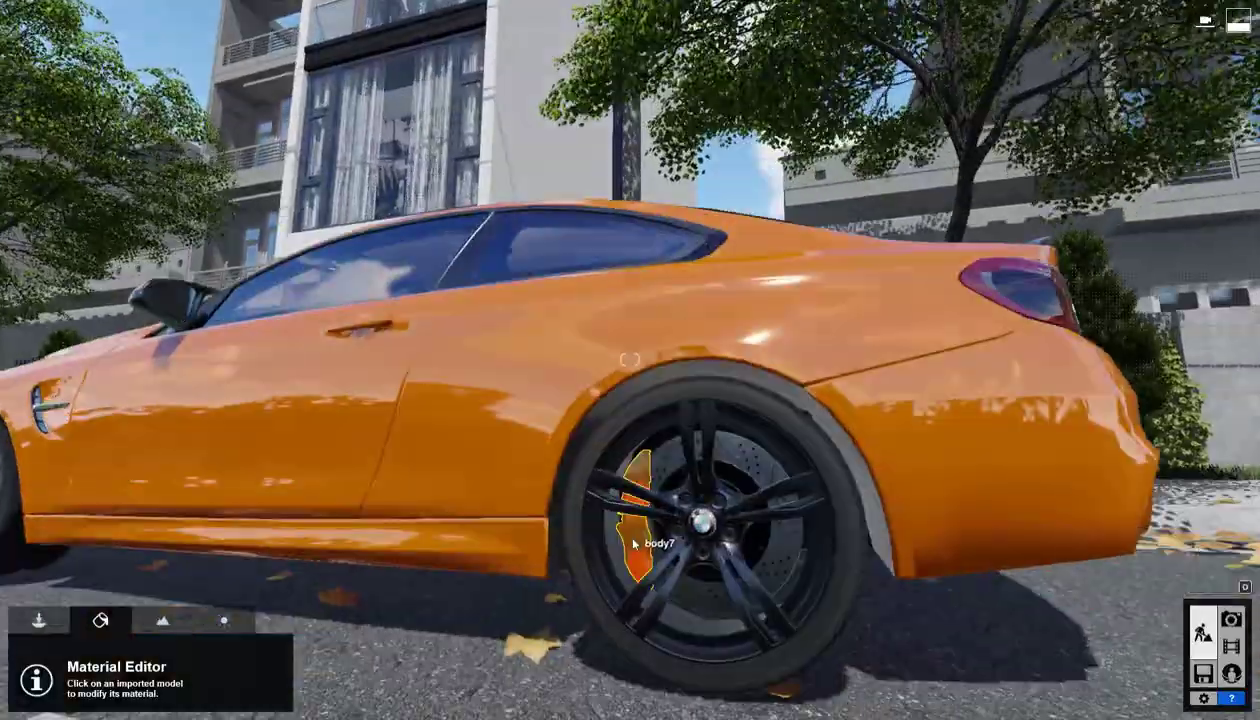
Color the orange car's brake calipers dark red, save the material and render the photo at 1280x720.
left_click(633, 543)
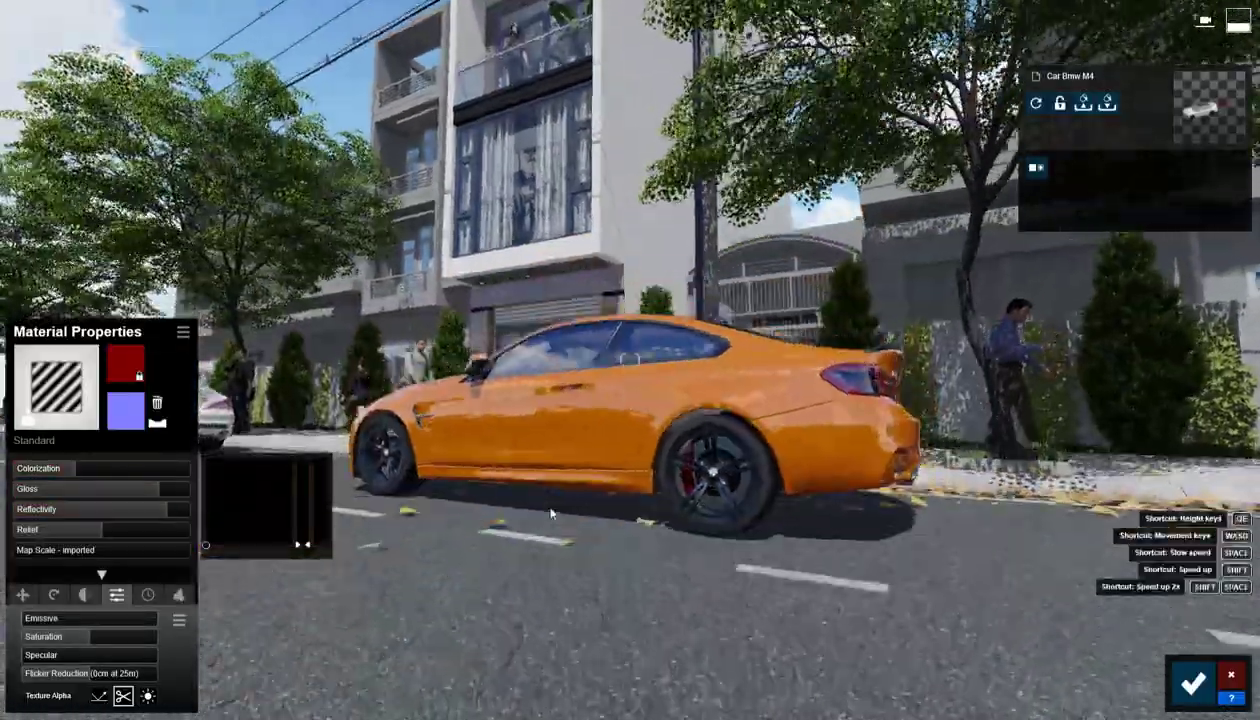
left_click(1193, 683)
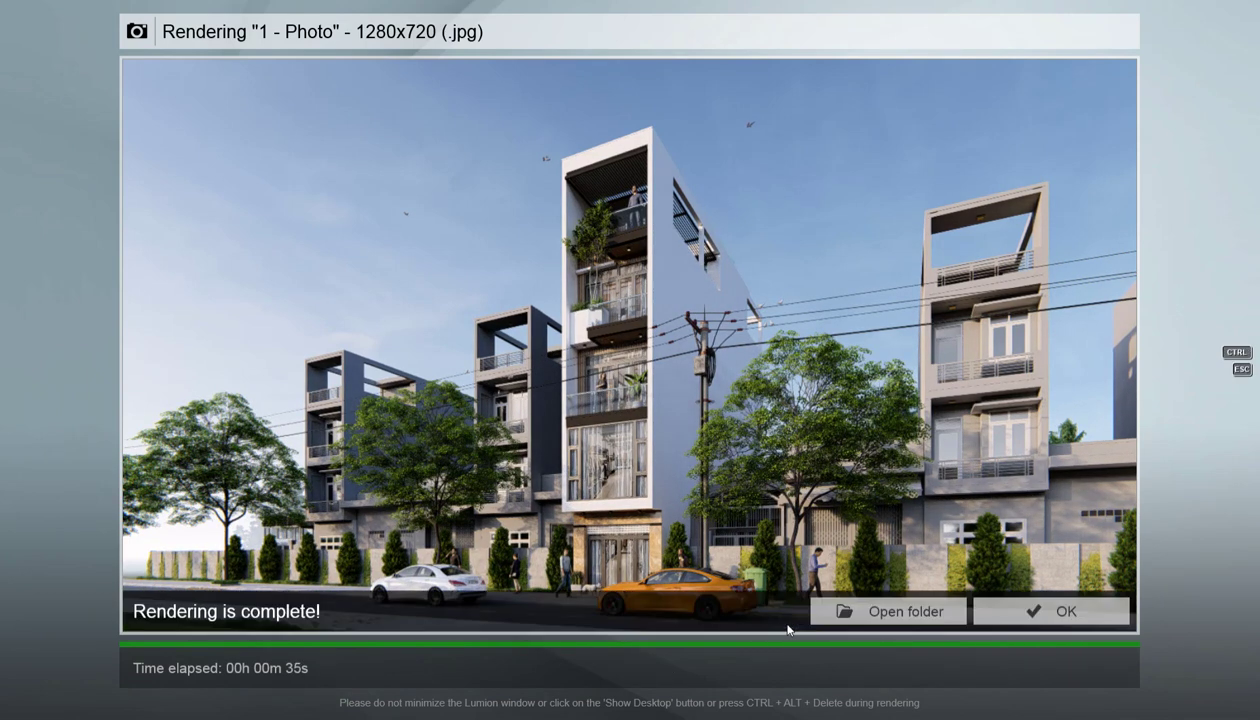
left_click(1035, 611)
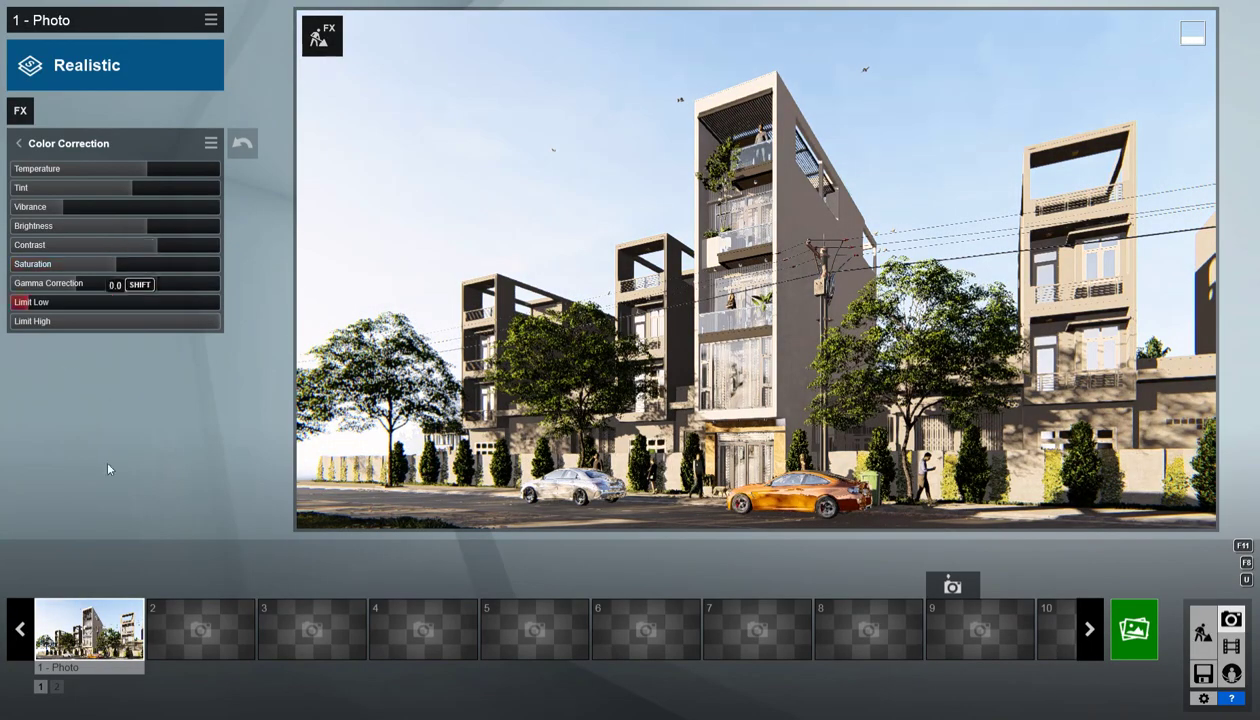
Apply a dark Poliigon outdoor metal to the townhouse's rooftop pergola slats and render the photo at 1280x720.
left_click(1203, 632)
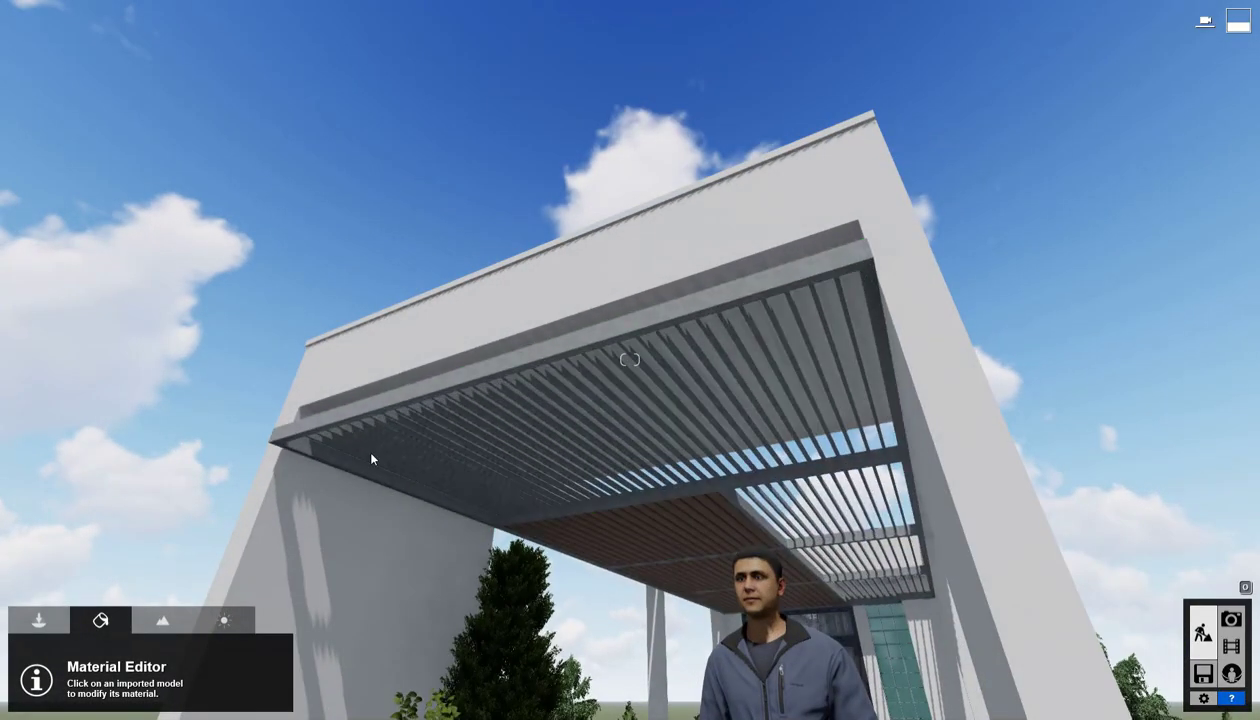
left_click(364, 445)
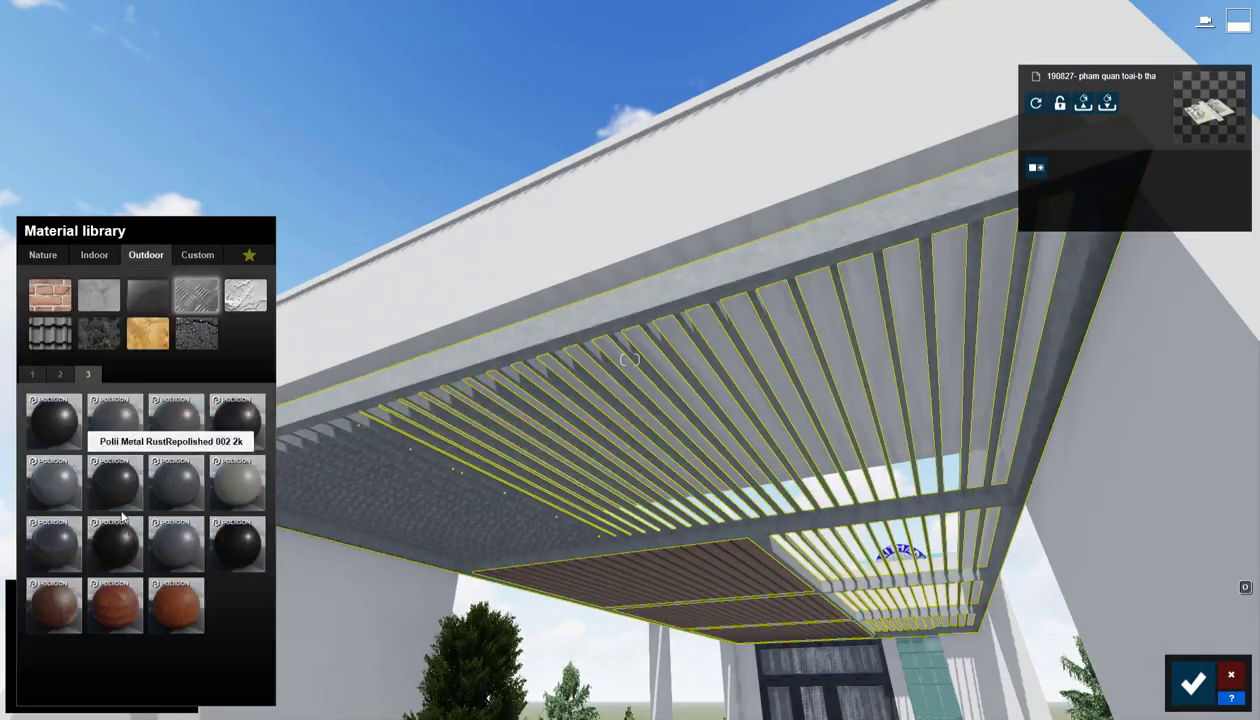
left_click(115, 545)
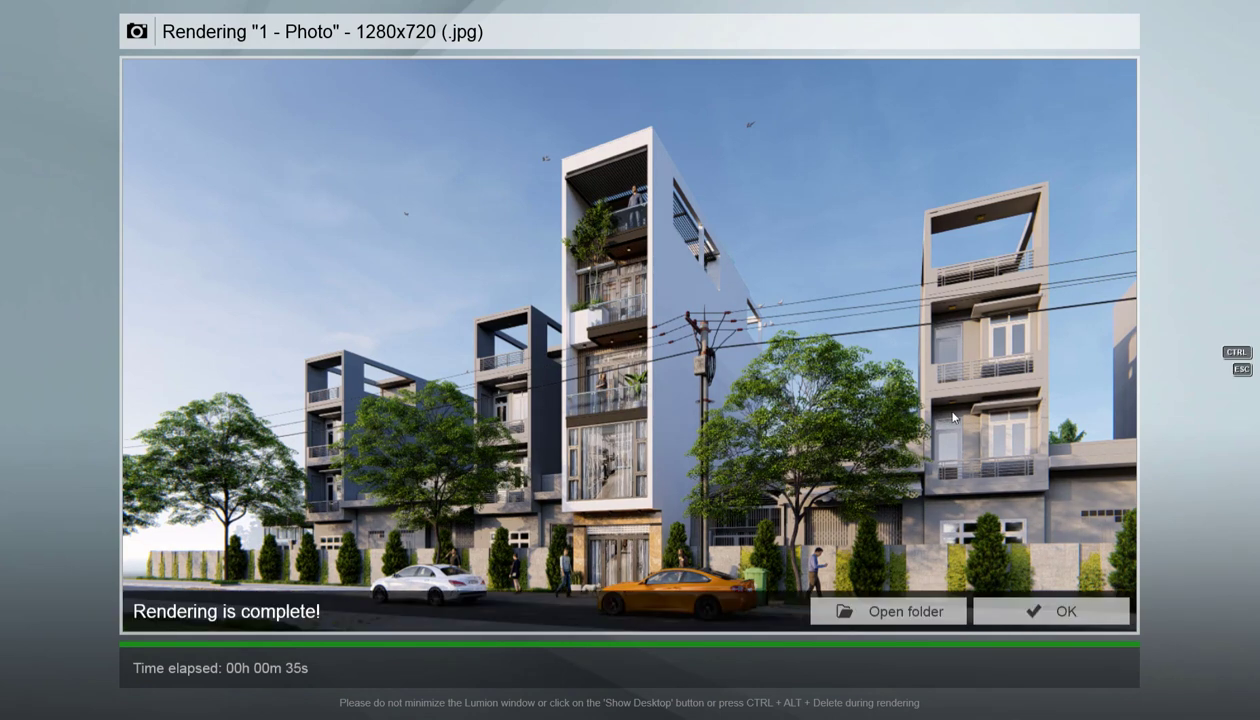
left_click(1050, 611)
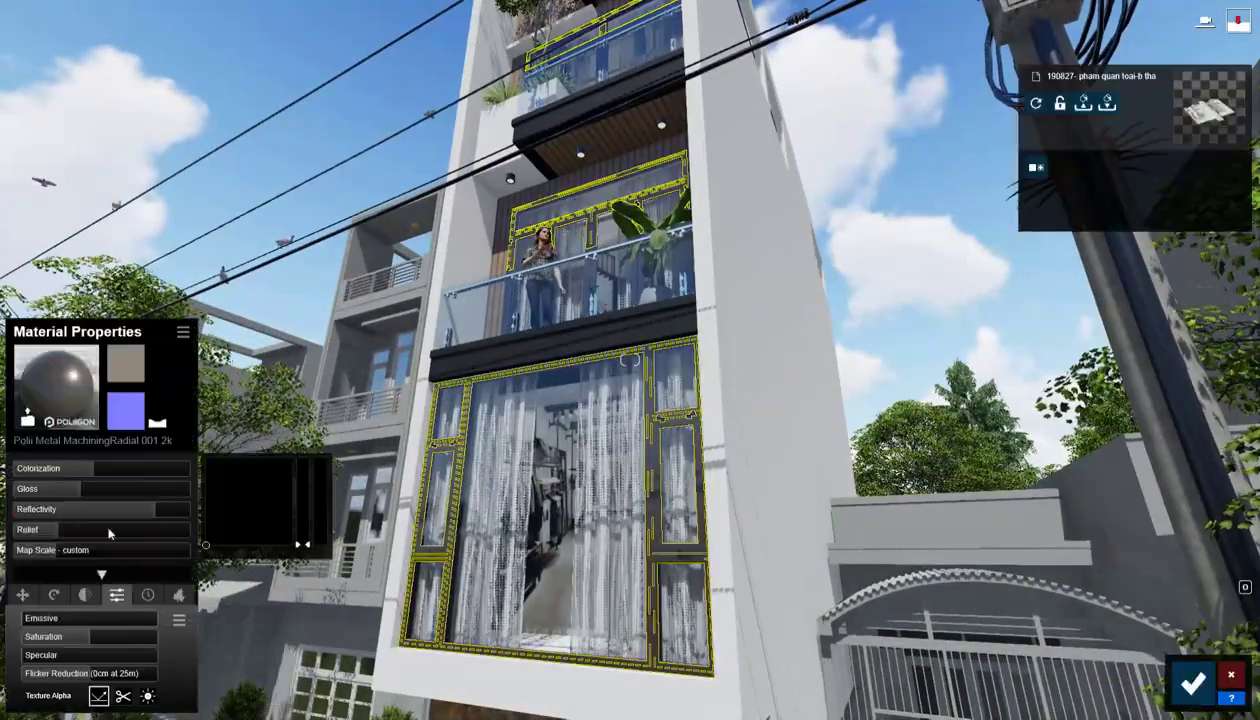
Try a lower reflectivity on the metal material of the townhouse's window frames.
left_click_drag(147, 513, 138, 511)
key("s")
right_click_drag(138, 511, 203, 485)
key("q")
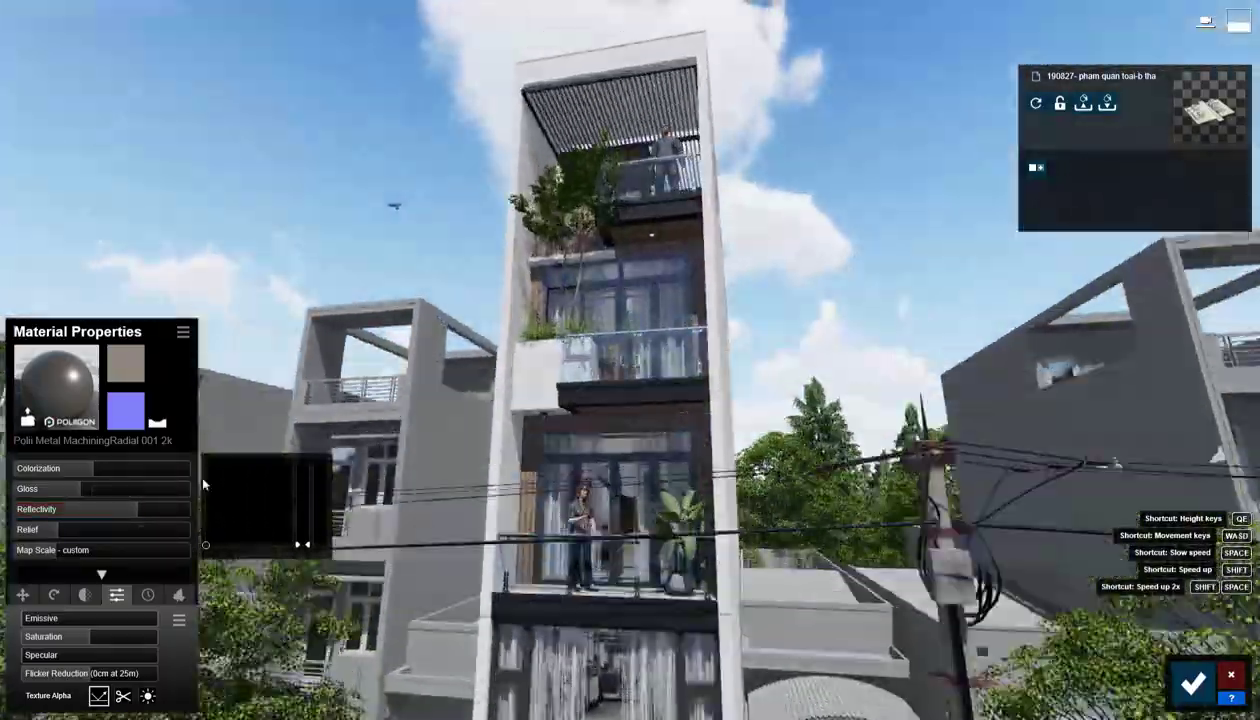
key("w")
left_click(1231, 675)
Set the reflectivity of the townhouse's window-frame metal to about 1.6 and save the material.
key("e")
key("w")
left_click(455, 500)
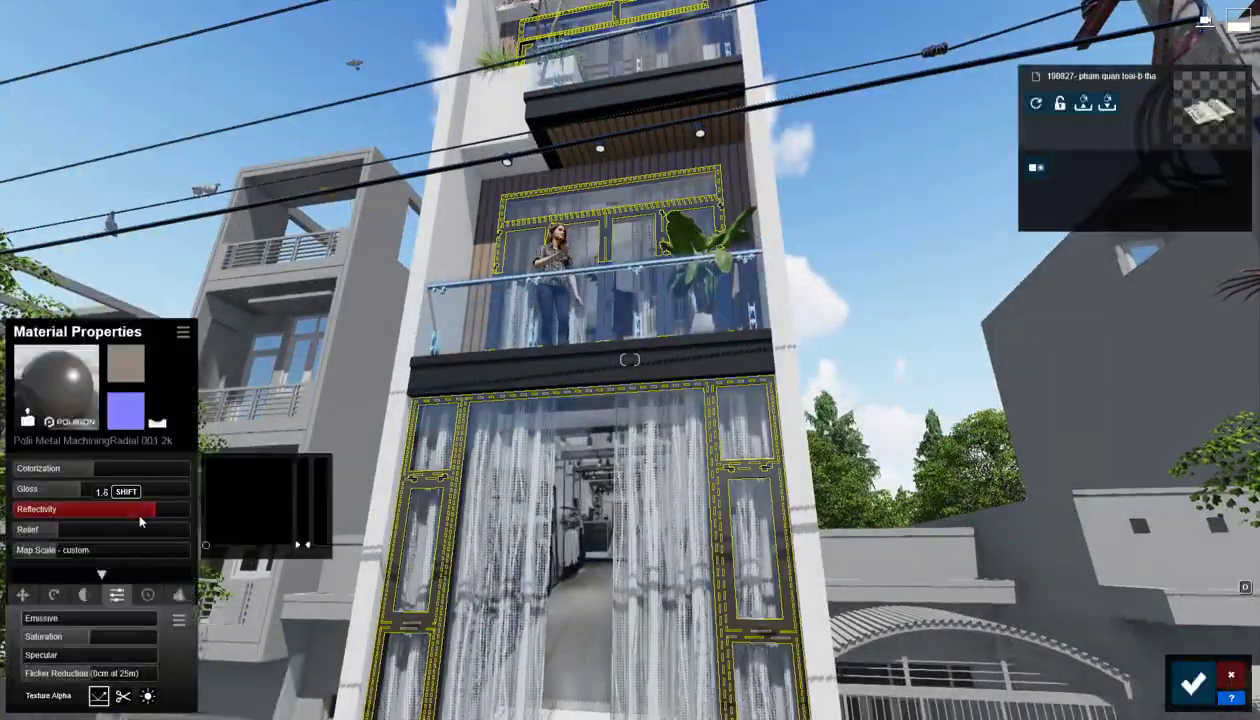
left_click(1193, 683)
Place an area light at the wall lamp on the planted upper balcony's wood cladding.
key("w")
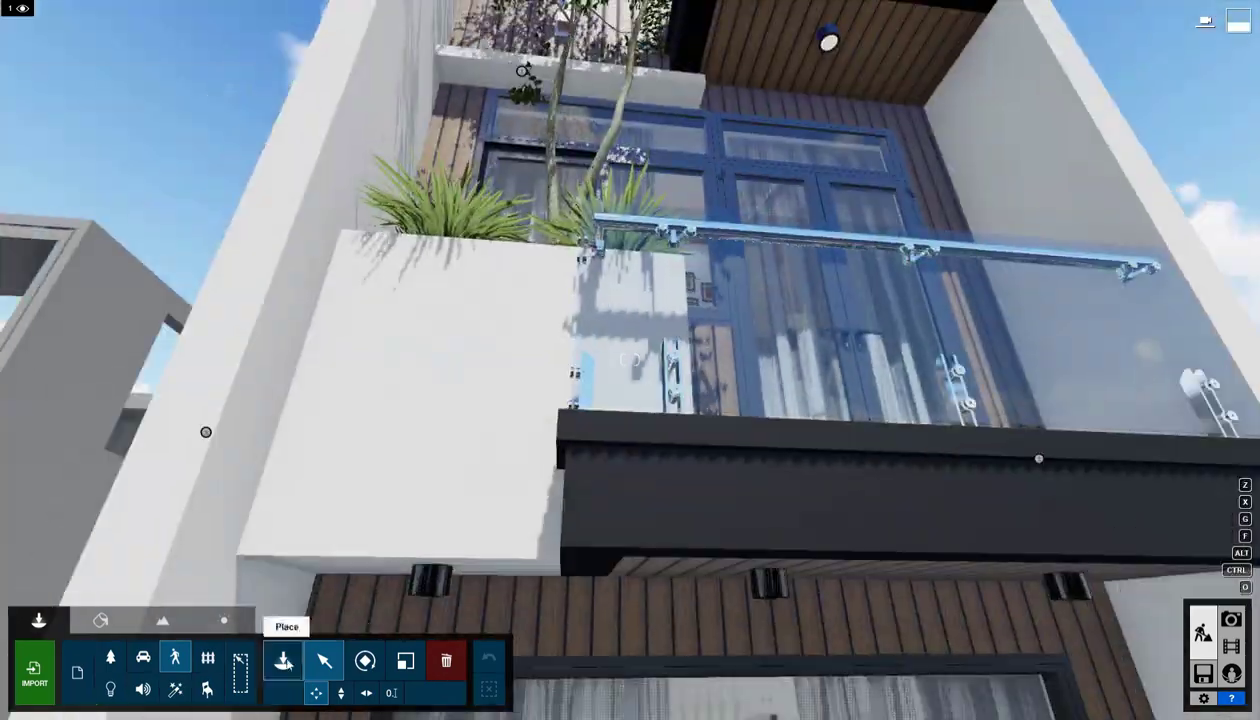
left_click(110, 688)
left_click(116, 106)
left_click(37, 176)
key("w")
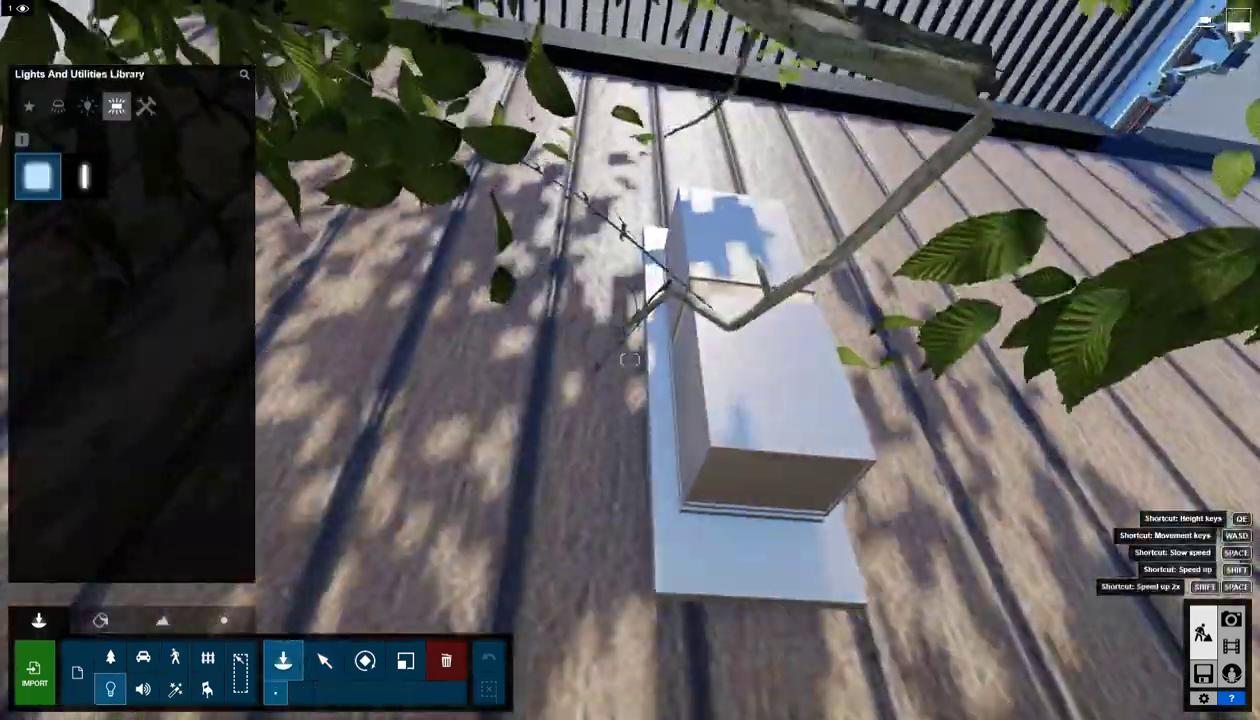
key("s")
left_click(684, 277)
Shrink the area light's width and length to fit the lamp and give it a warm orange color.
left_click(405, 660)
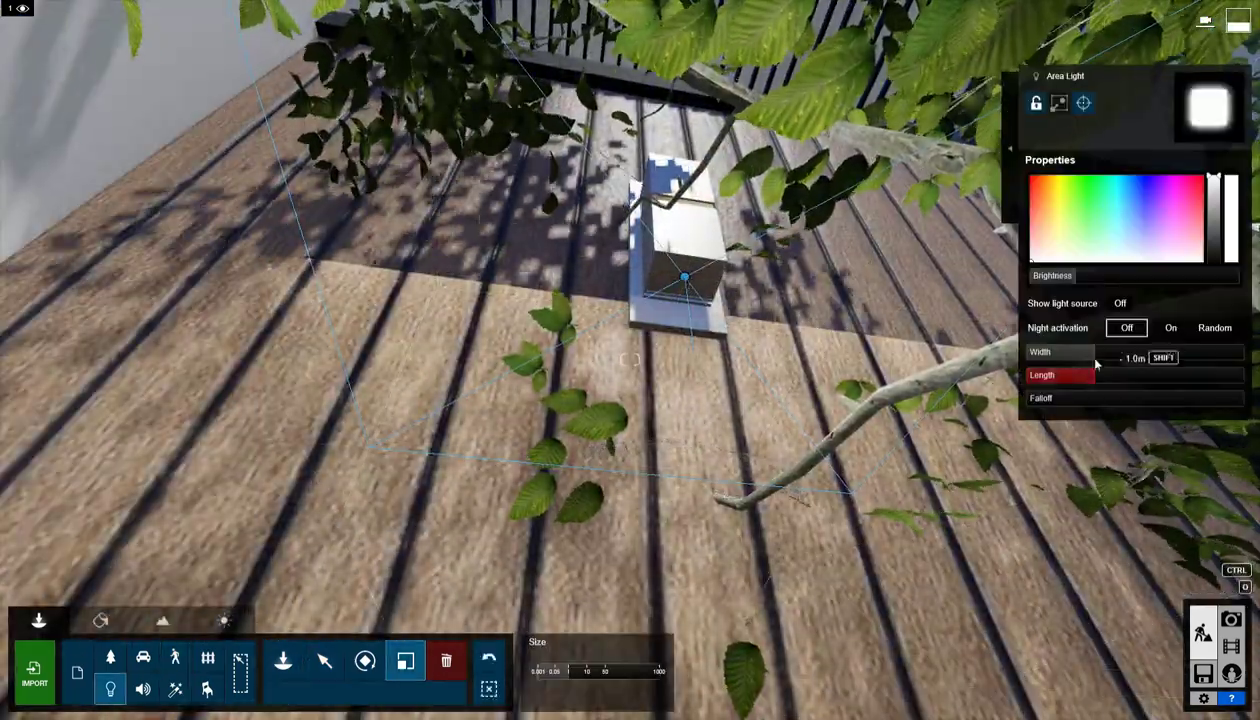
left_click_drag(1094, 355, 1048, 376)
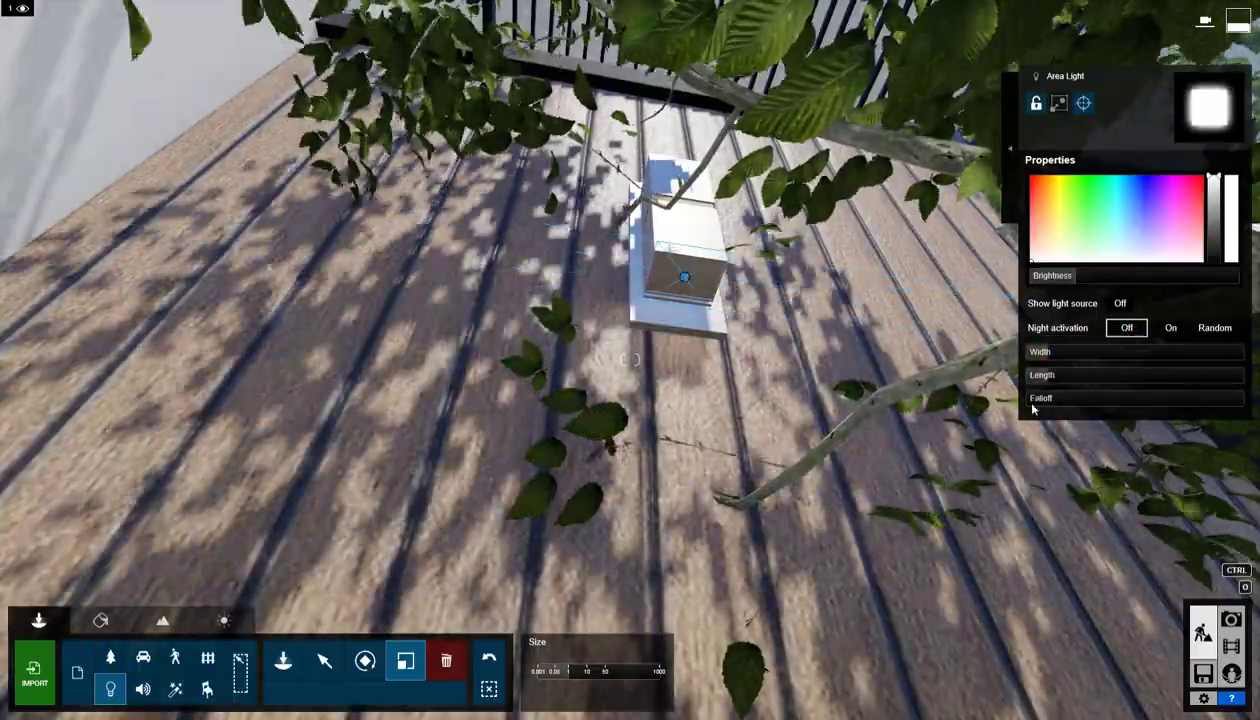
left_click(1049, 218)
Adjust the area light's height and rotation at the upper balcony's wall lamp.
right_click_drag(838, 246, 830, 130)
key("s")
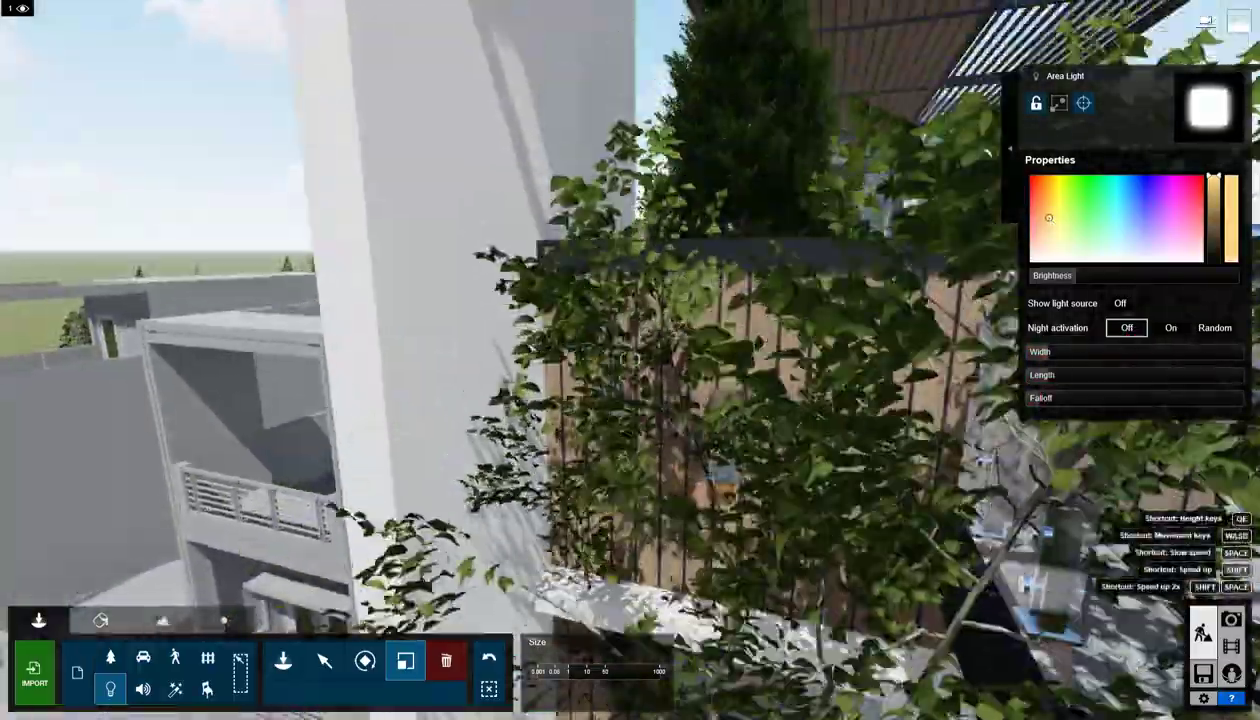
right_click_drag(630, 360, 640, 456)
key("q")
key("h")
left_click_drag(640, 454, 643, 457)
key("r")
right_click_drag(643, 457, 645, 415)
key("s")
Render the photo at 1280x720 and close the finished render.
left_click(1231, 619)
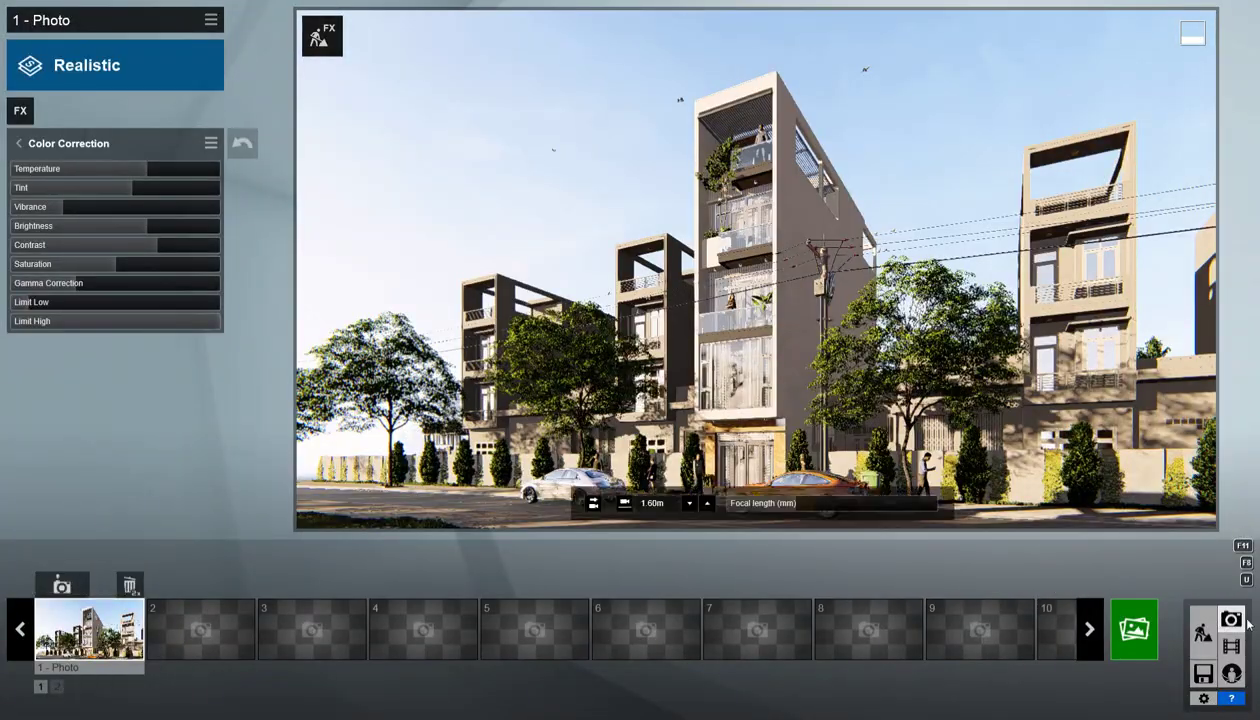
left_click(1134, 628)
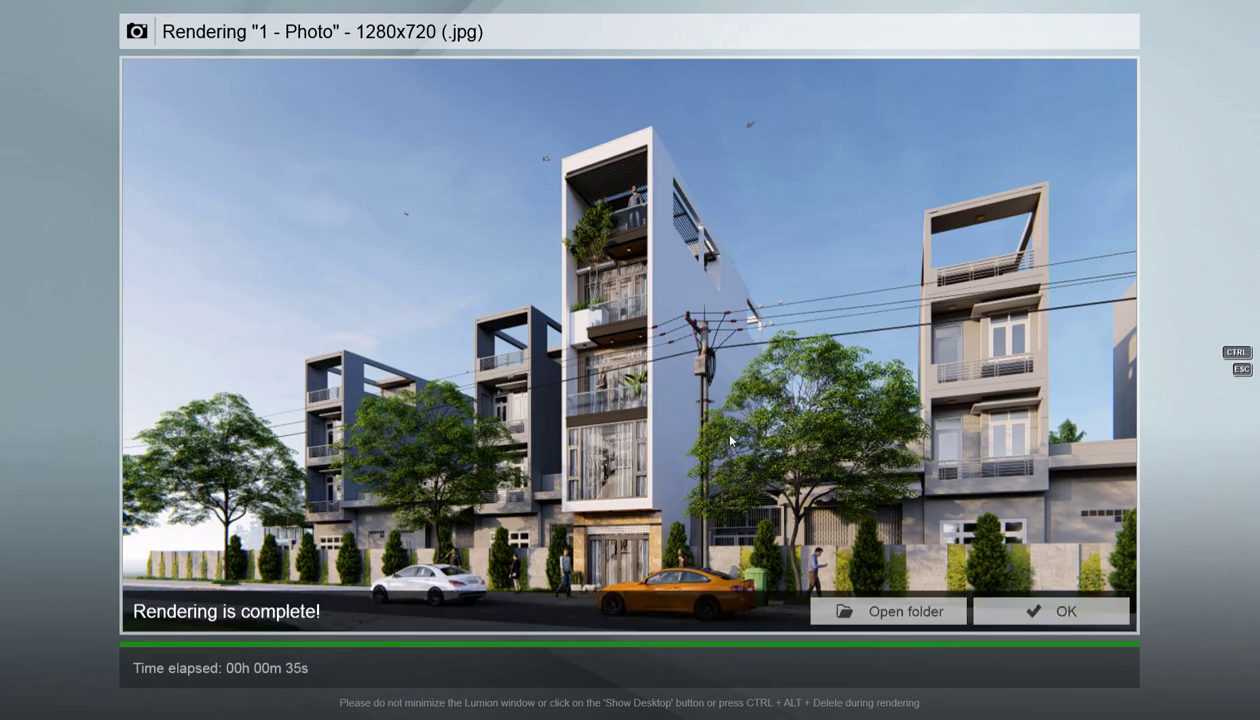
left_click(1010, 618)
Turn on auto focus in the photo's Depth of Field effect.
left_click(20, 143)
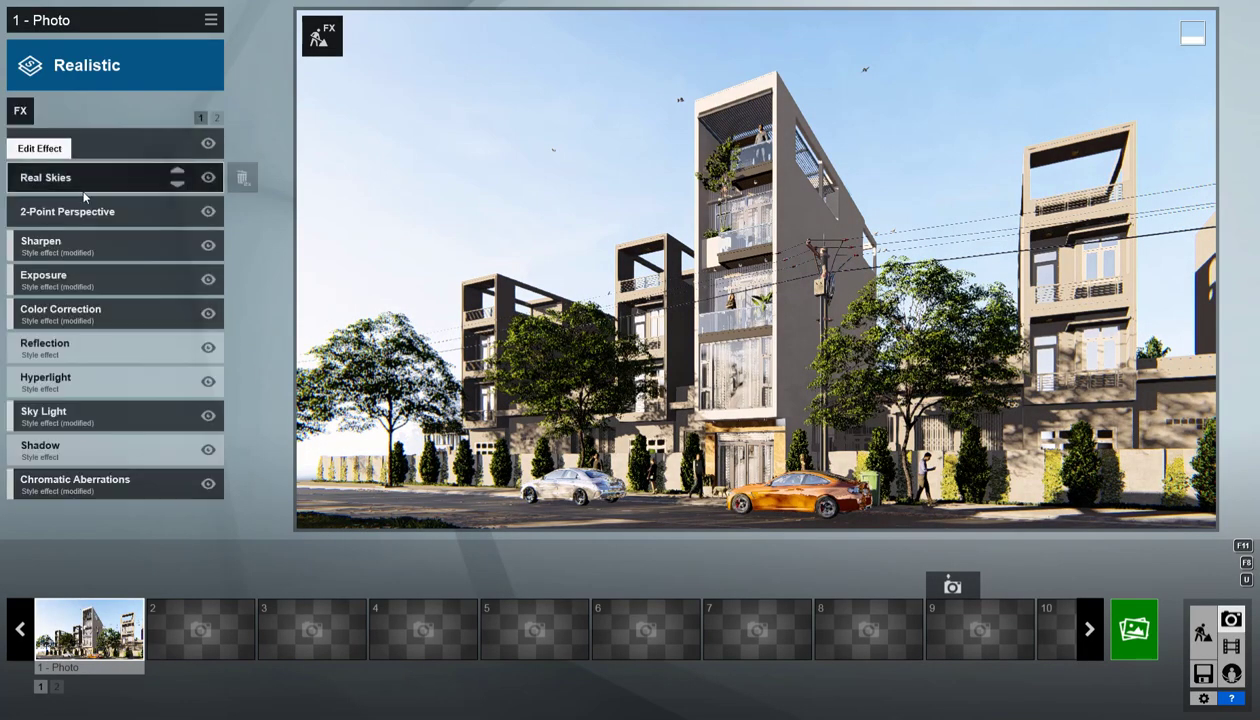
left_click(130, 148)
left_click(28, 138)
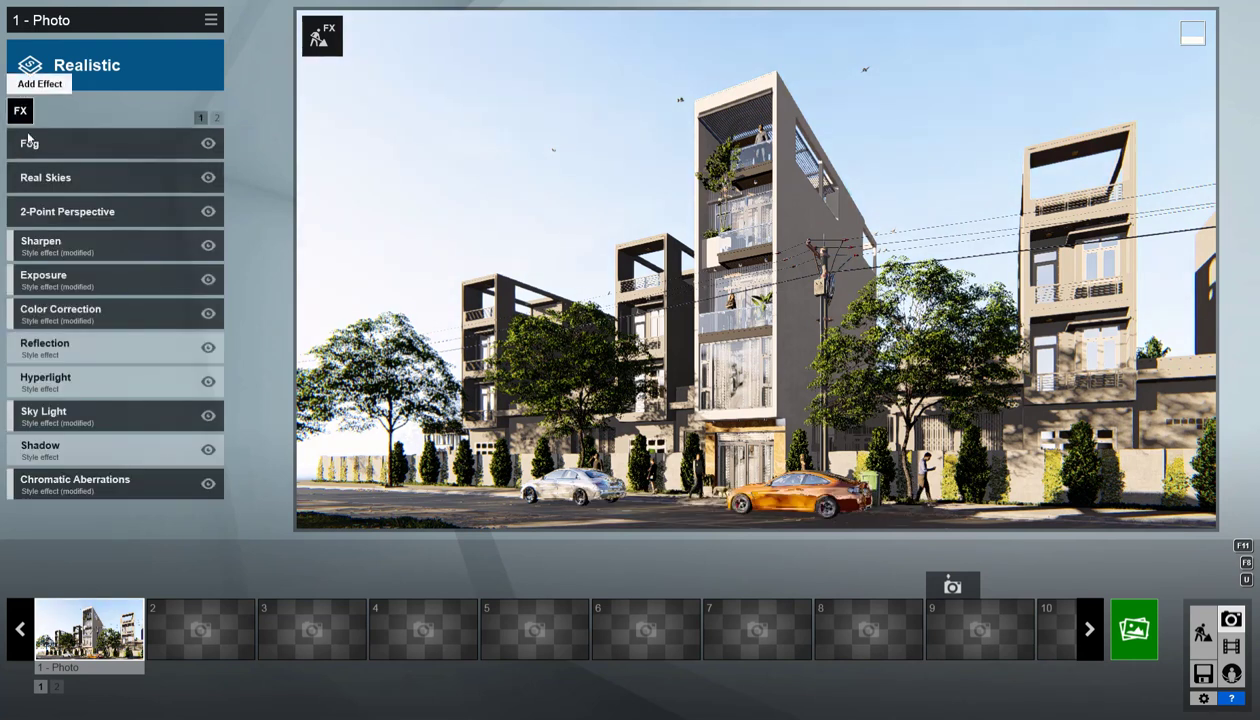
left_click(217, 118)
left_click(93, 150)
left_click(115, 330)
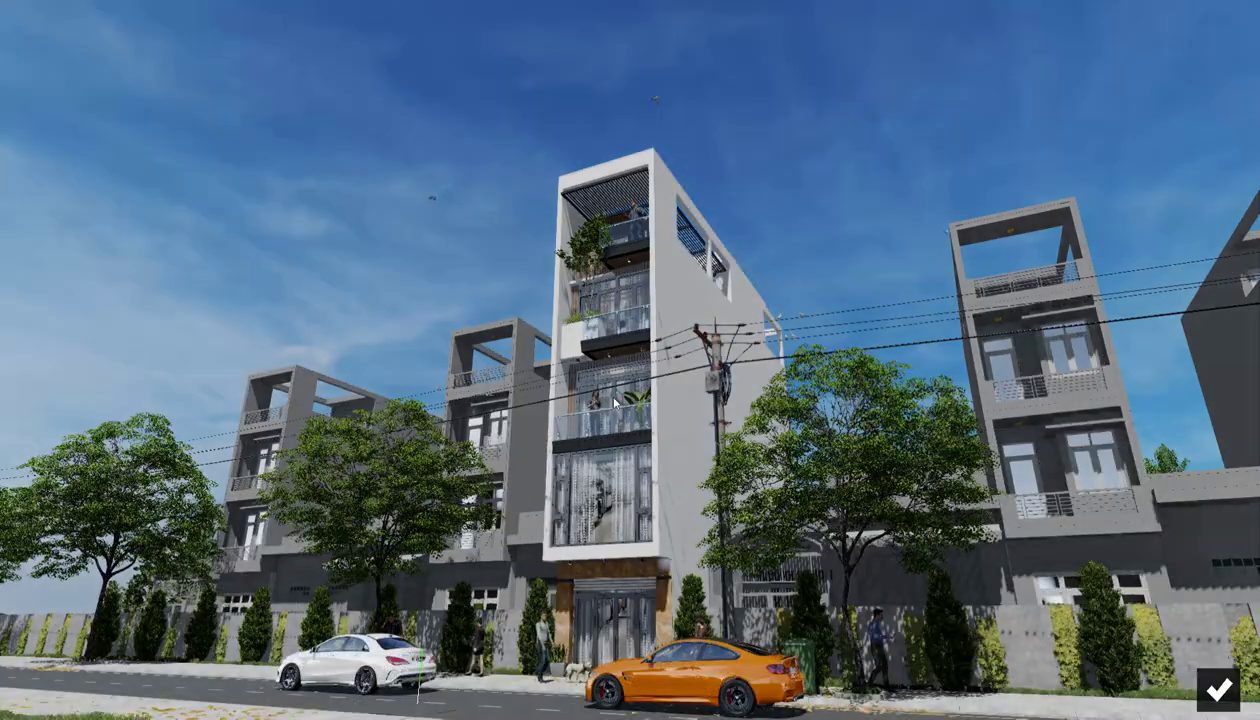
left_click(1222, 688)
left_click(203, 249)
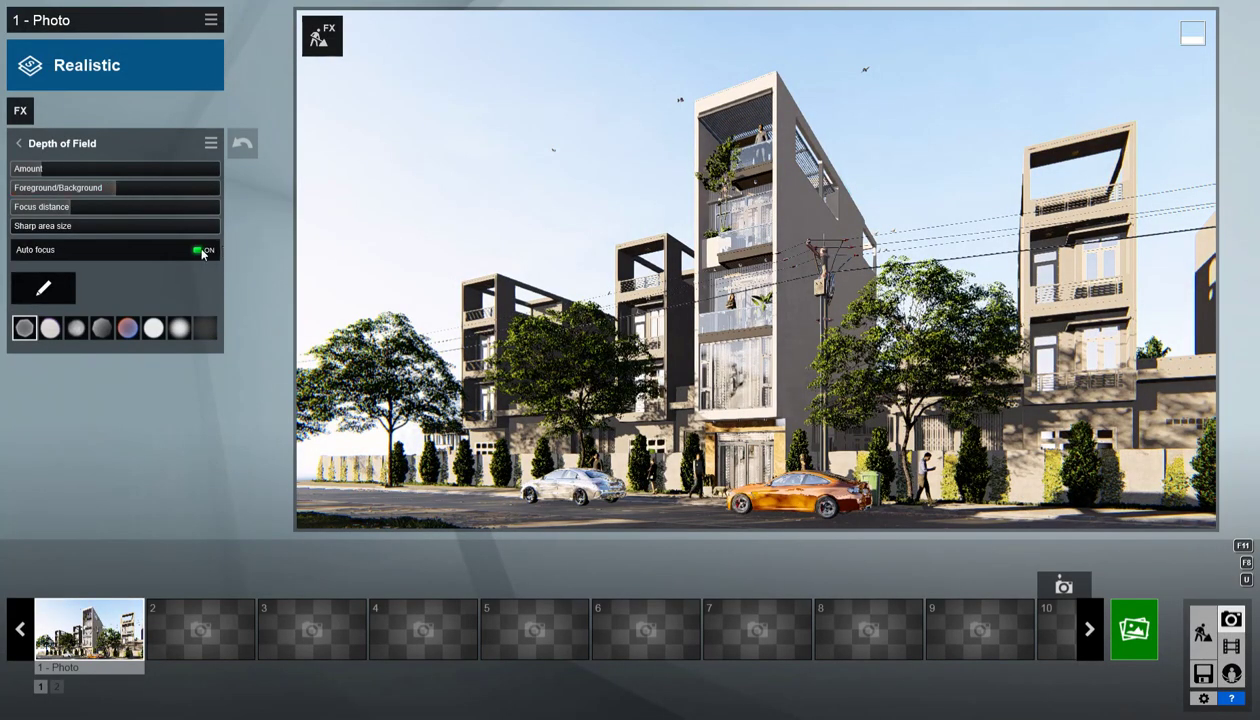
left_click(32, 143)
Add a Bloom effect to the photo with an amount of 0.3.
left_click(20, 111)
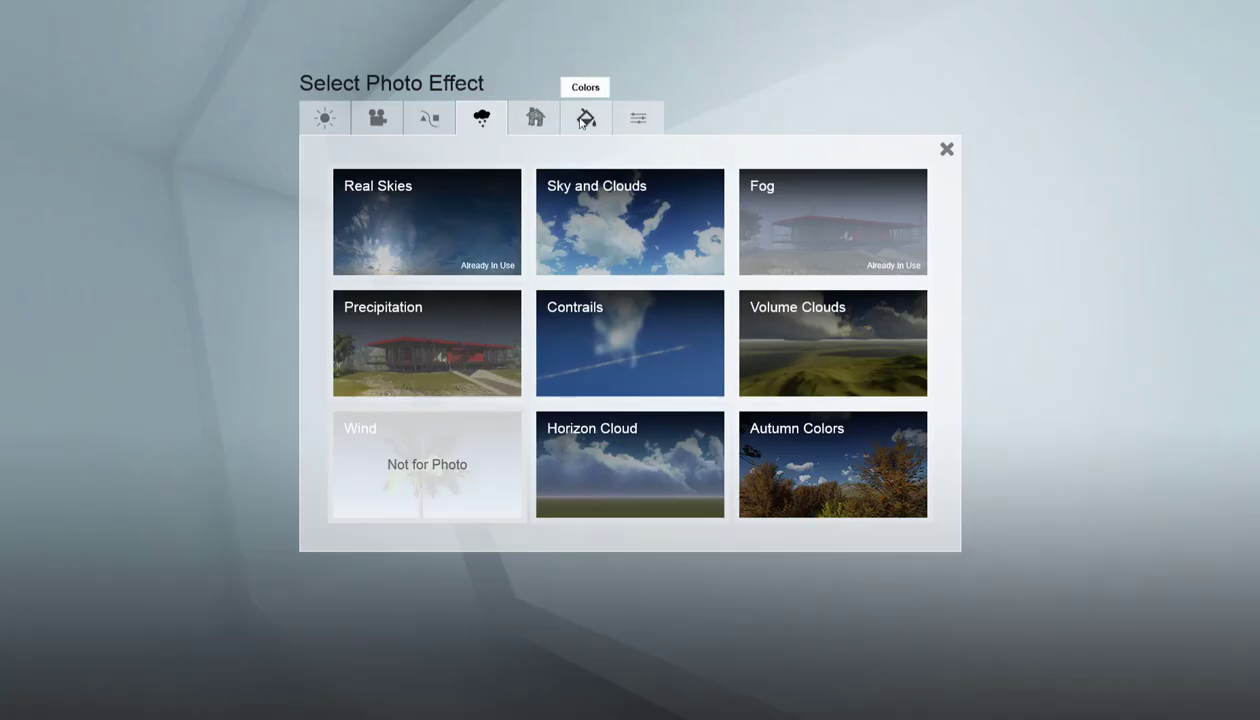
left_click(585, 118)
left_click(825, 220)
left_click_drag(38, 170, 53, 171)
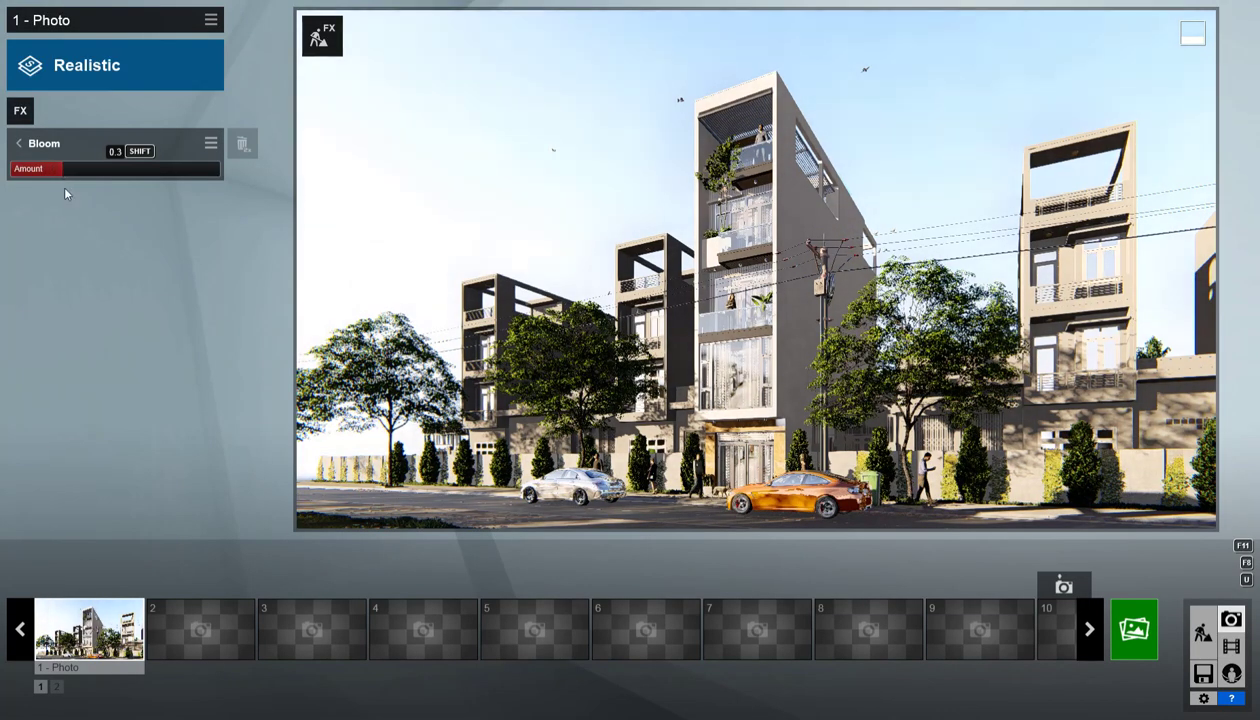
left_click(19, 143)
Render the photo with bloom at Email size, 1280x720, and close the finished render.
left_click(1134, 629)
left_click(360, 537)
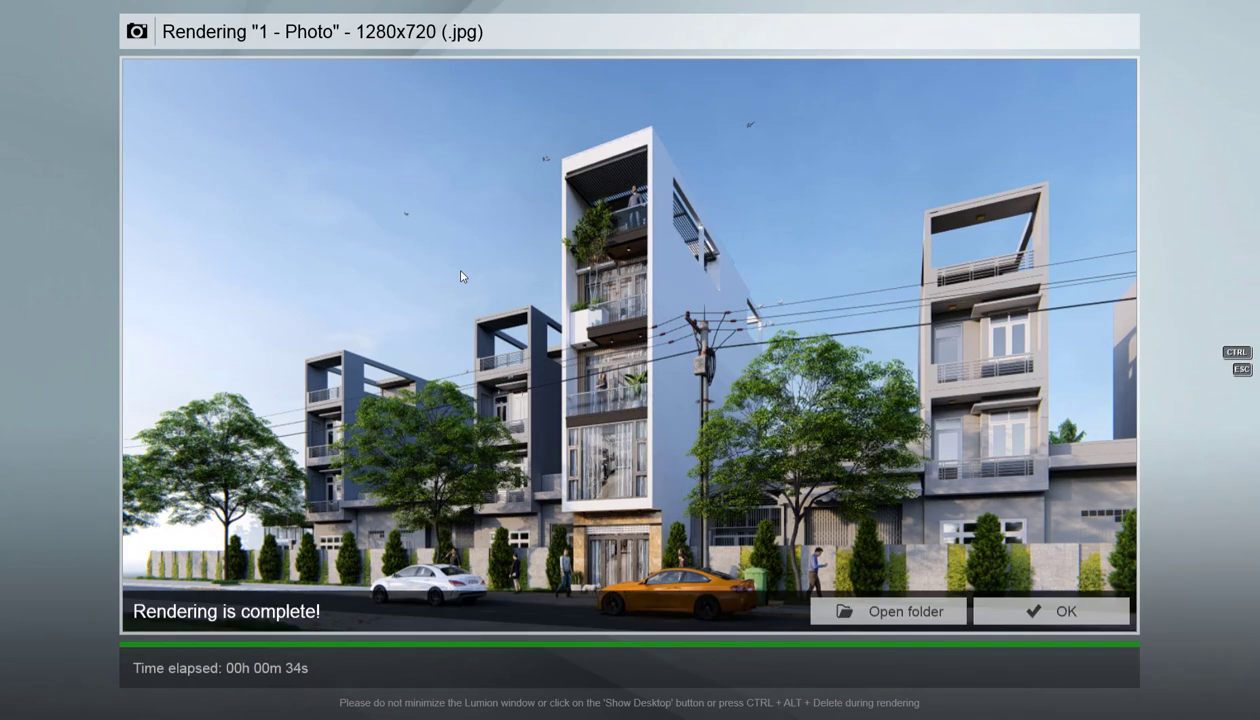
left_click(1050, 611)
Render the photo once more at 1280x720 and turn on Flip sky in the Real Skies effect.
left_click(1135, 627)
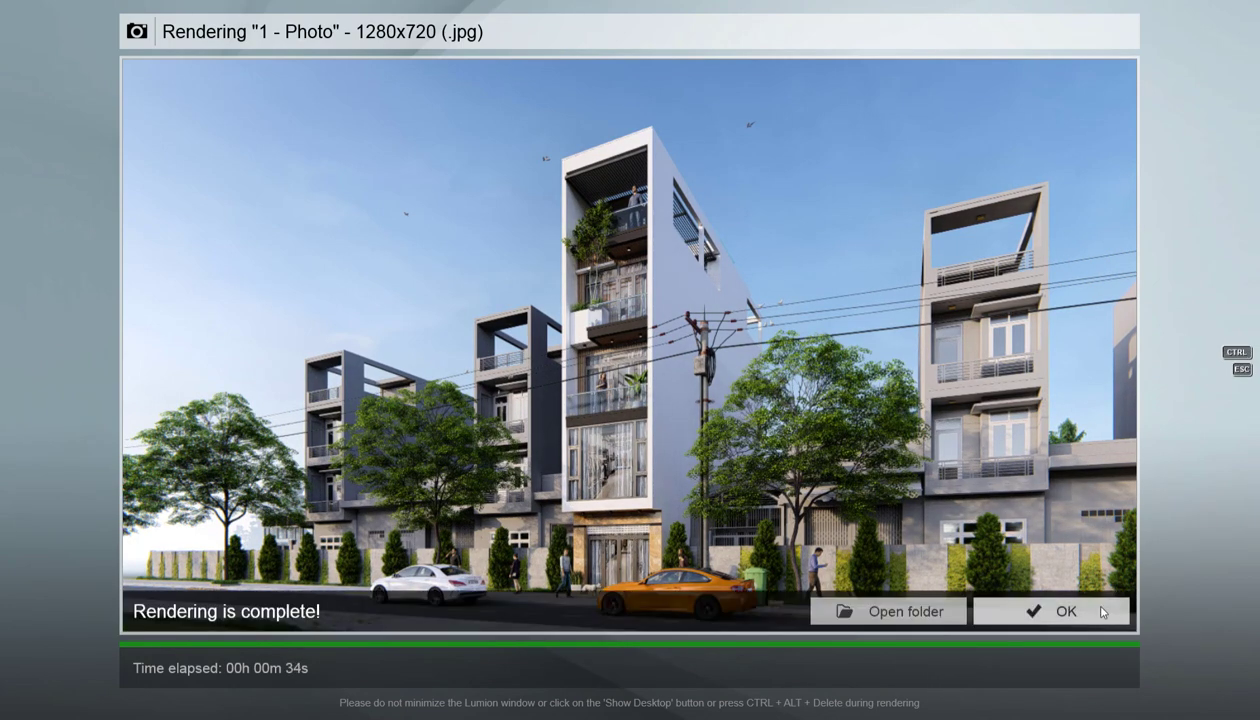
left_click(1050, 611)
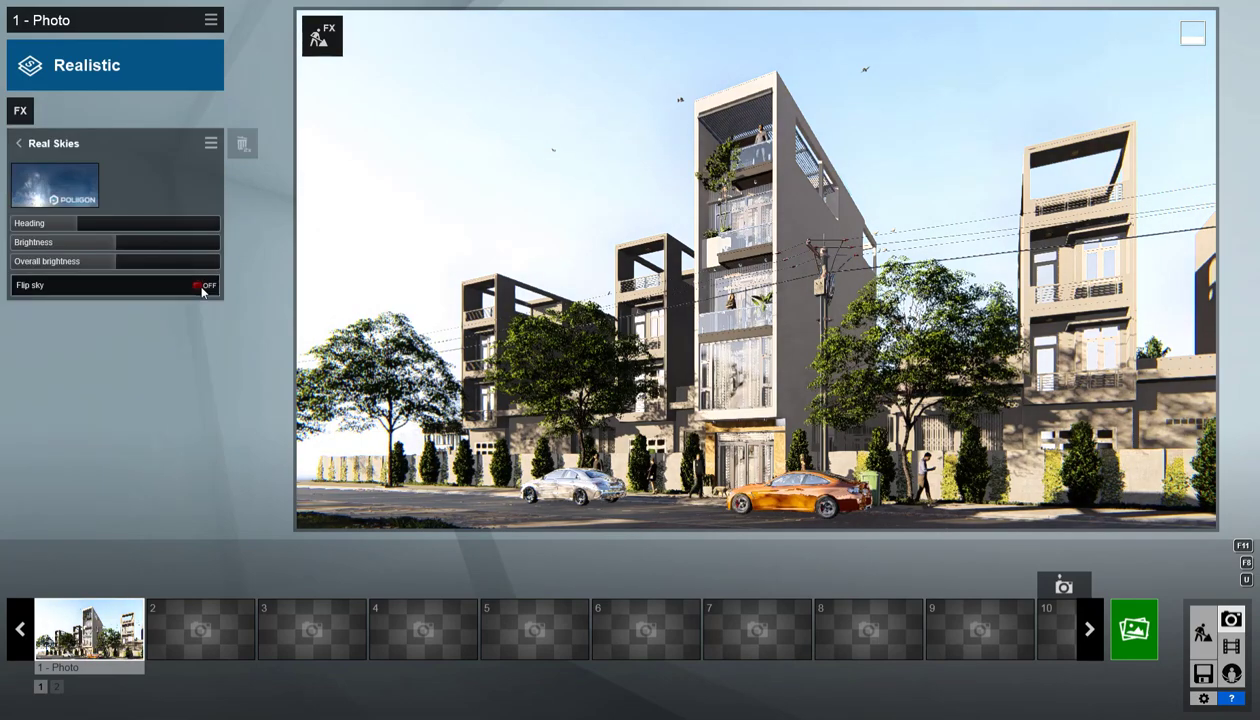
left_click(203, 287)
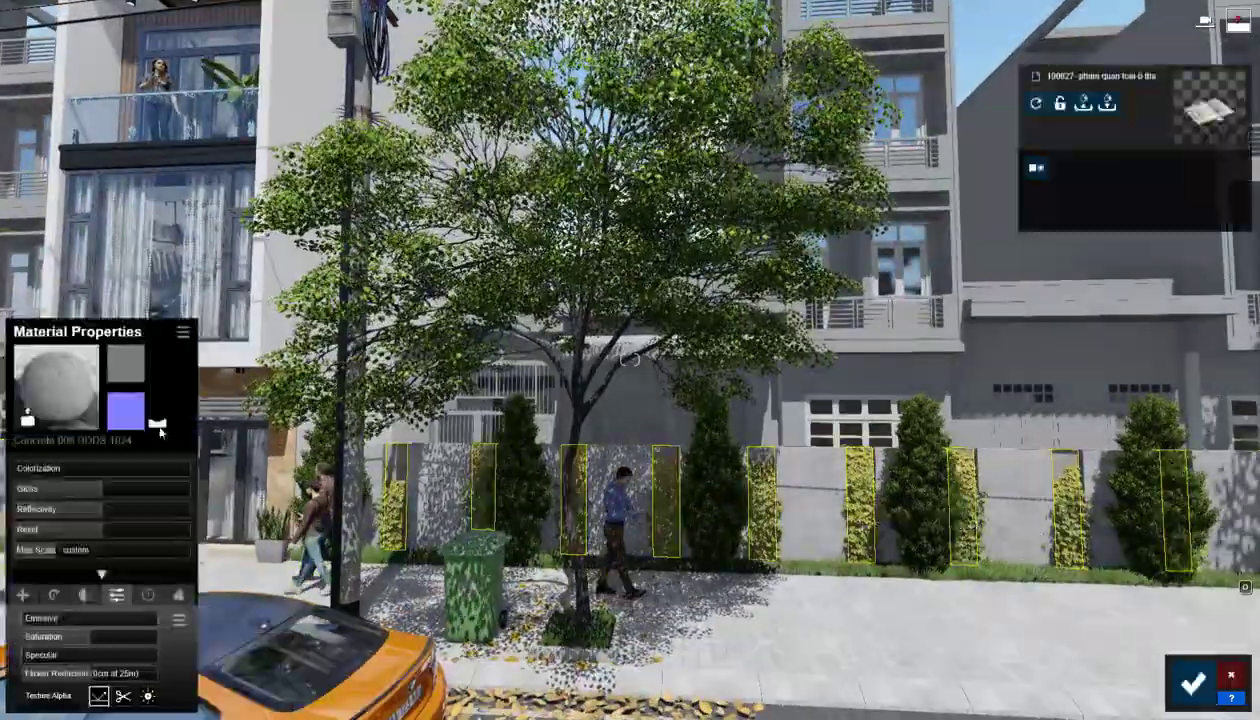
Adjust the foliage on the street wall's narrow strips and the weathering of its concrete panels.
left_click(178, 595)
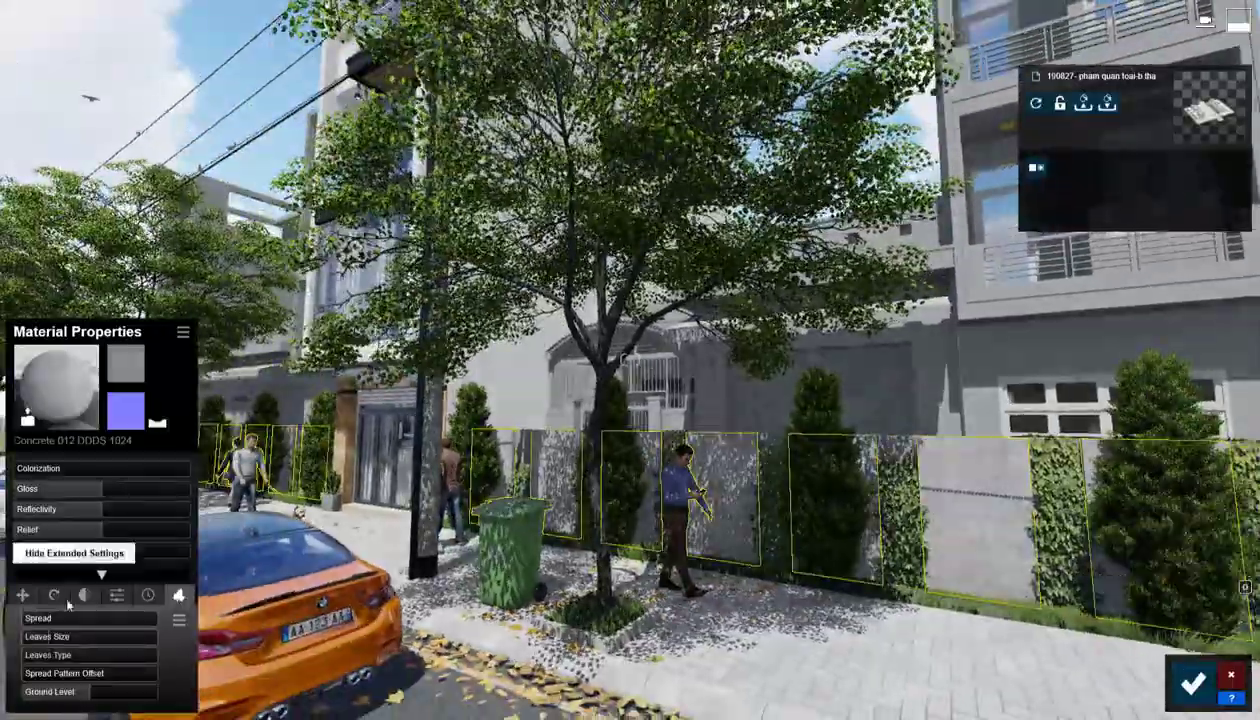
left_click(148, 595)
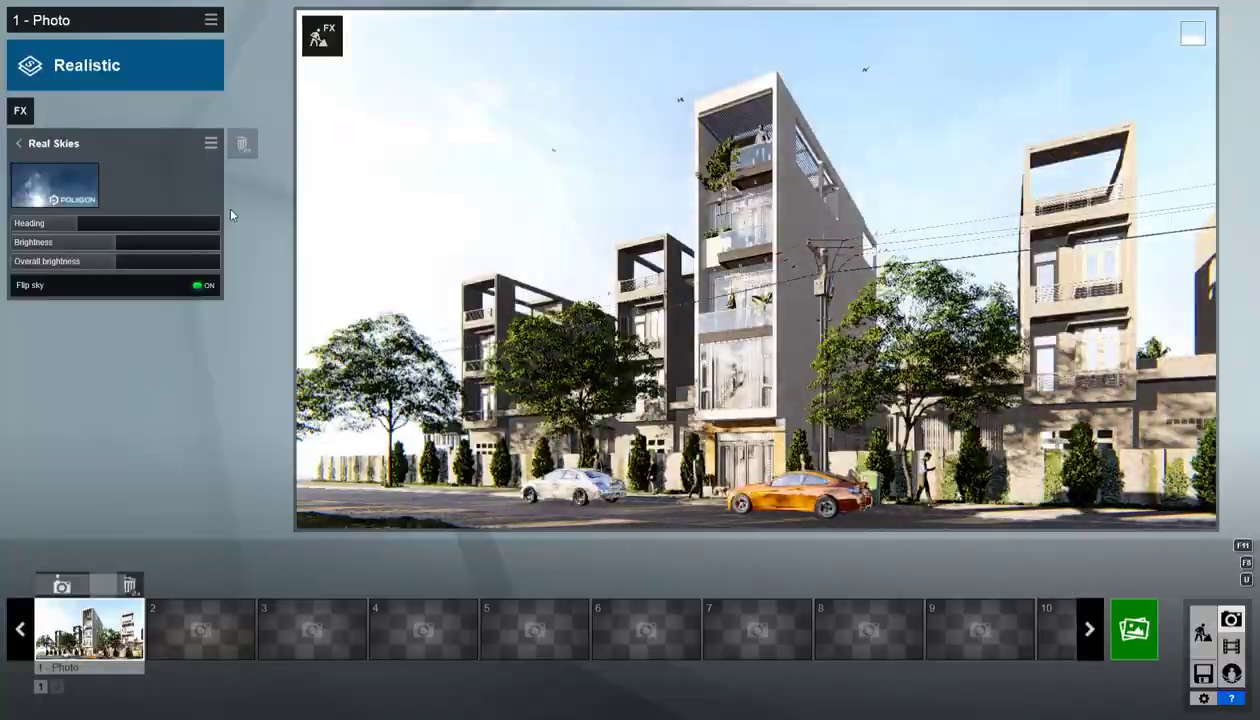
Add a Precipitation effect to the photo and reduce its particle quantity to the minimum for a wet street.
left_click(28, 109)
left_click(481, 118)
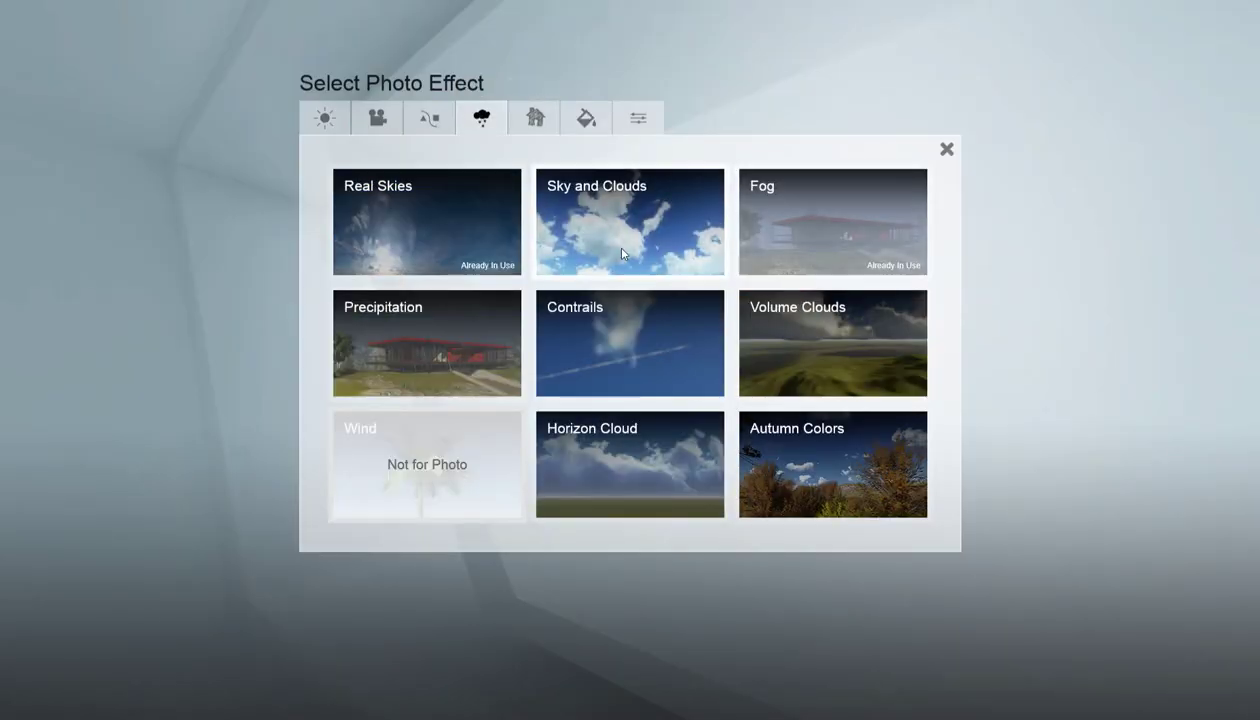
left_click(460, 328)
left_click_drag(107, 207, 12, 207)
left_click(18, 143)
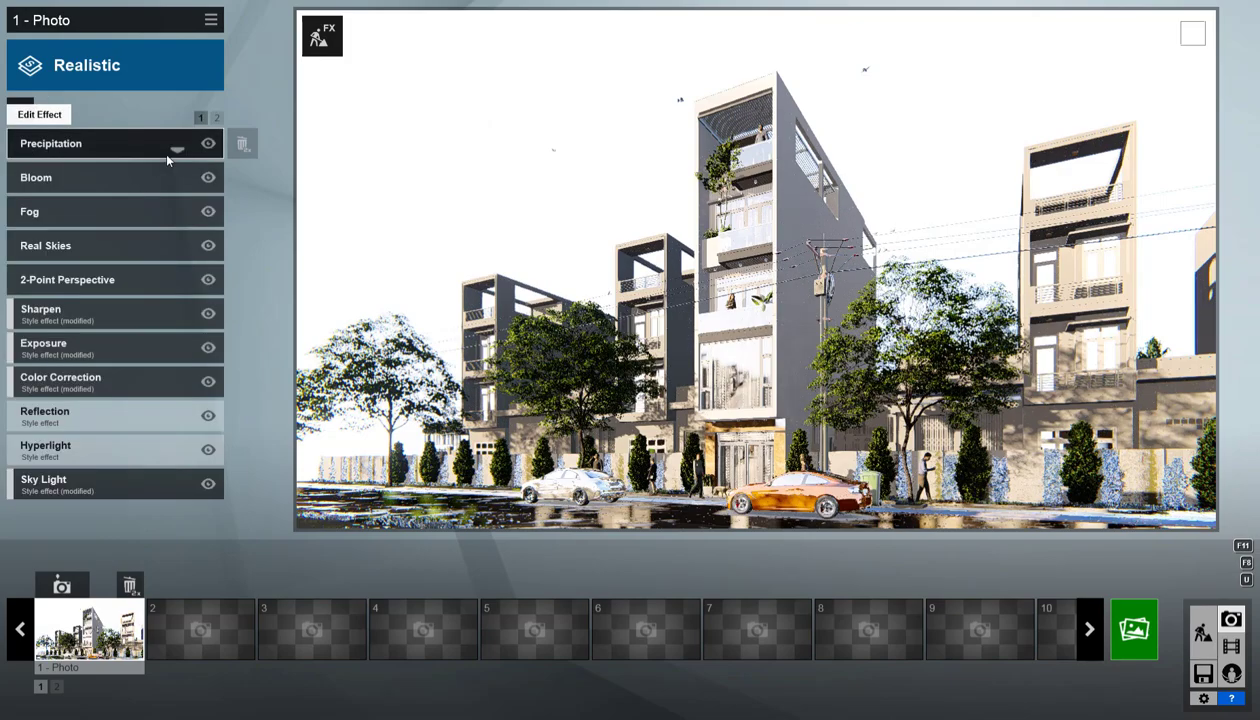
Modify the photo's Reflection effect and render the current shot at Email size, 1280x720.
left_click(60, 408)
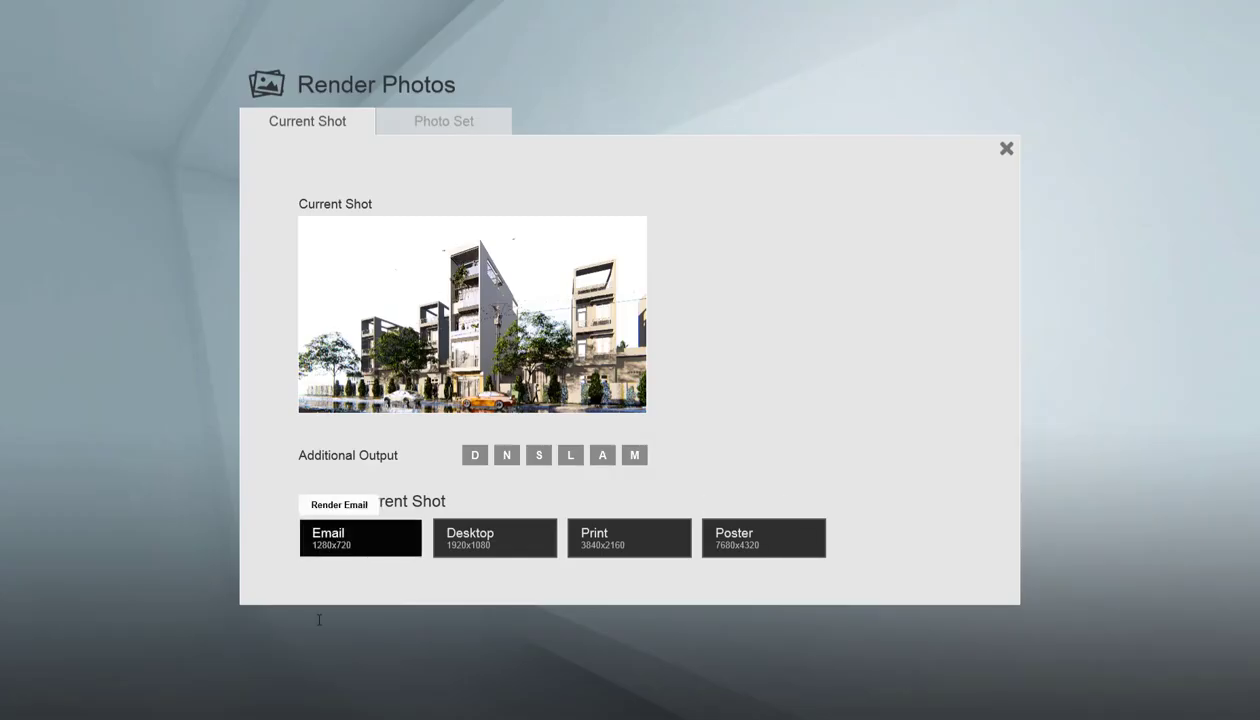
key("Return")
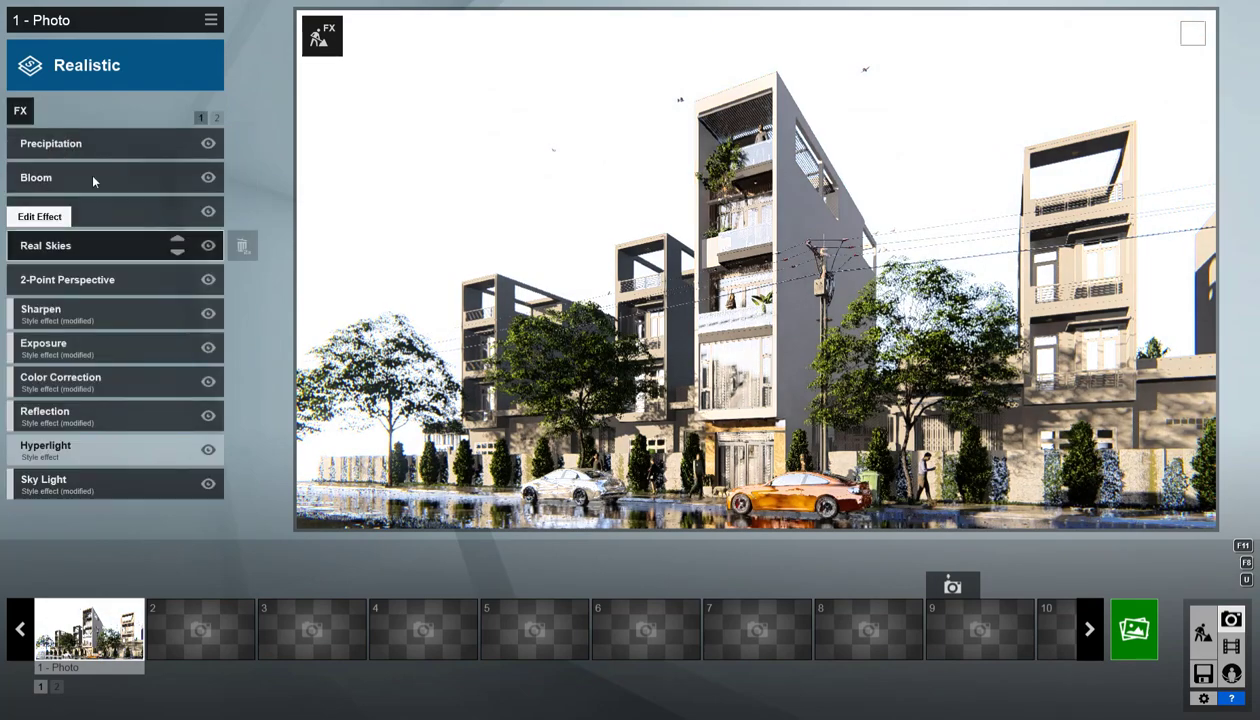
Reduce the precipitation's particle size to the minimum, lower its Extra Fog Addition and render the photo at 1280x720.
left_click(93, 180)
left_click_drag(93, 231, 12, 231)
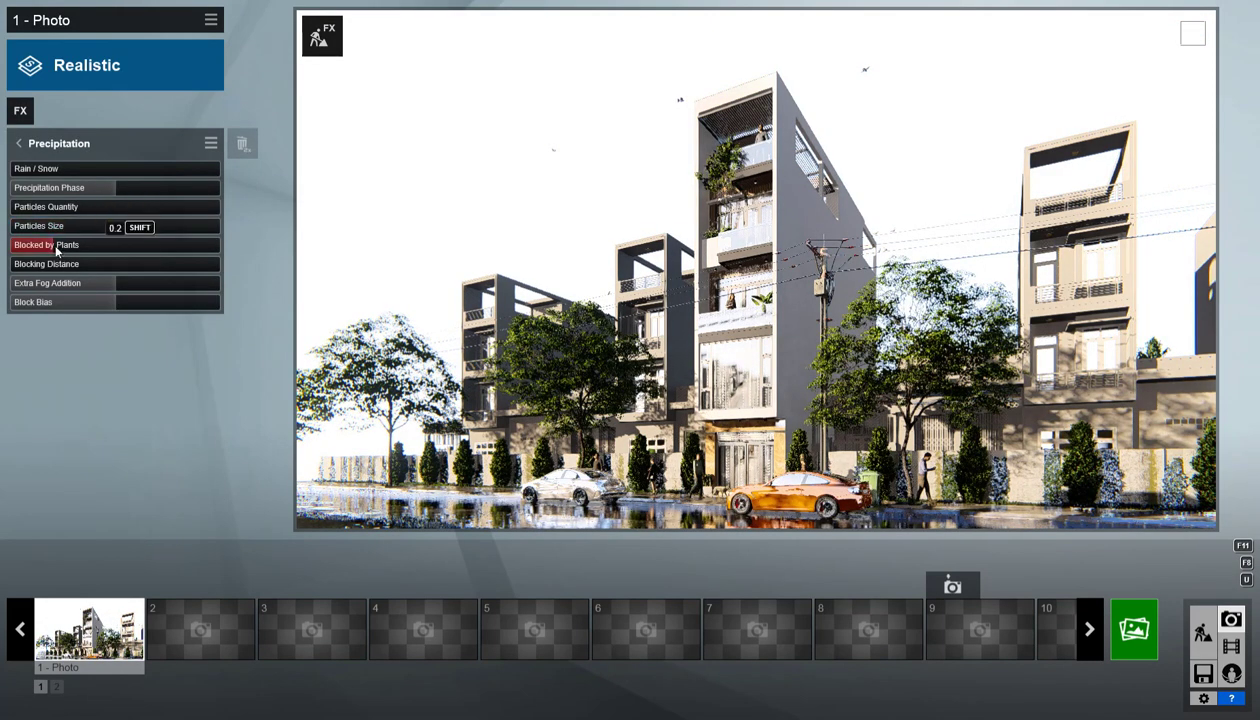
left_click(30, 283)
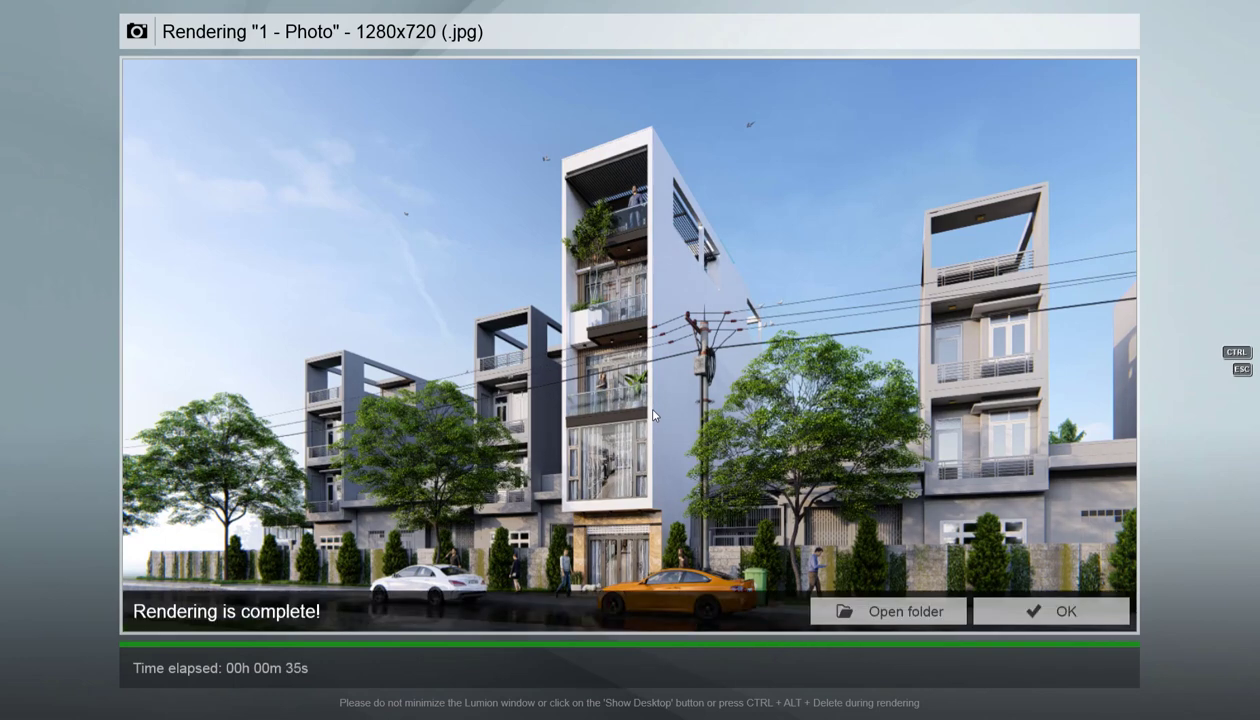
left_click(995, 608)
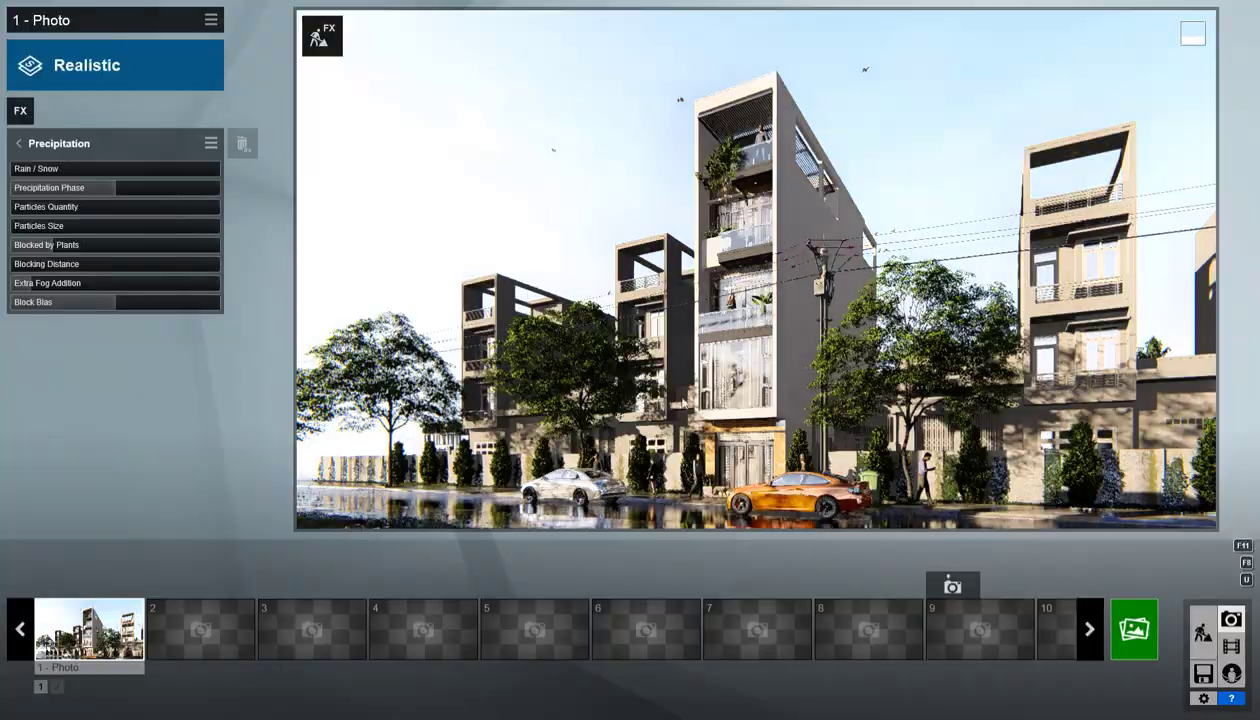
Set the precipitation's Blocked by Plants and Blocking Distance to about half and slightly lower its Precipitation Phase.
left_click_drag(56, 246, 115, 246)
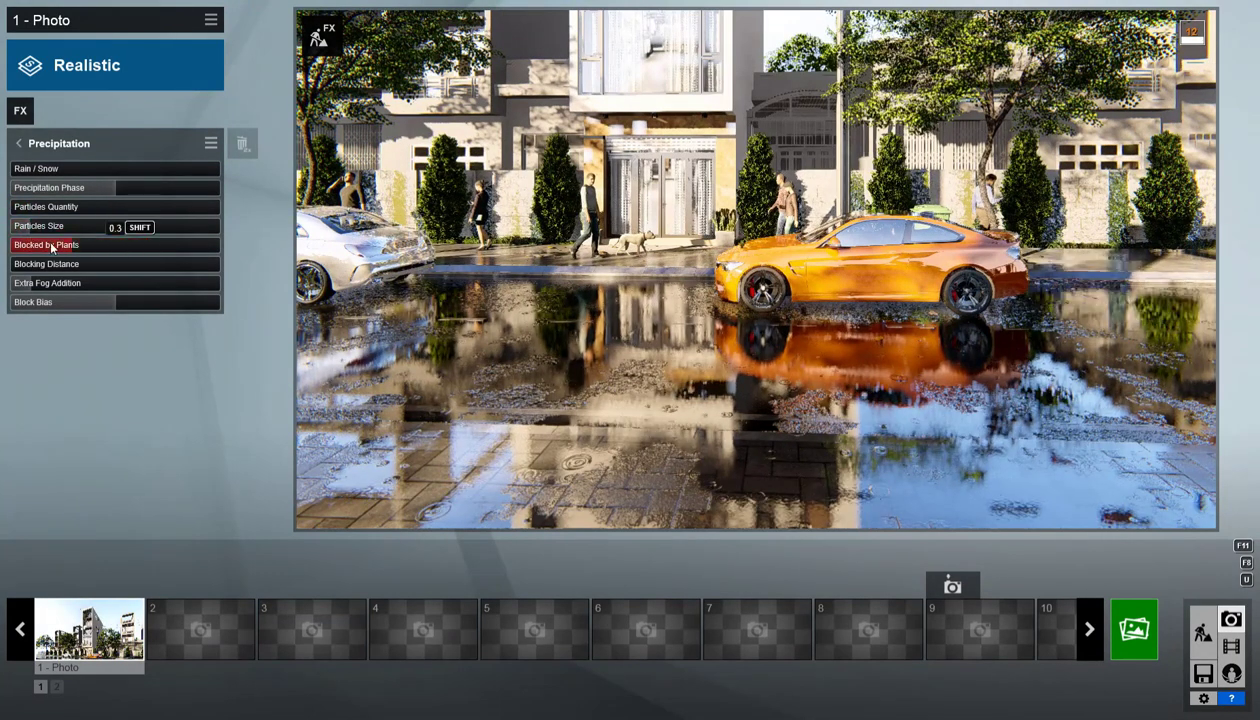
left_click_drag(53, 247, 19, 247)
left_click_drag(108, 264, 110, 262)
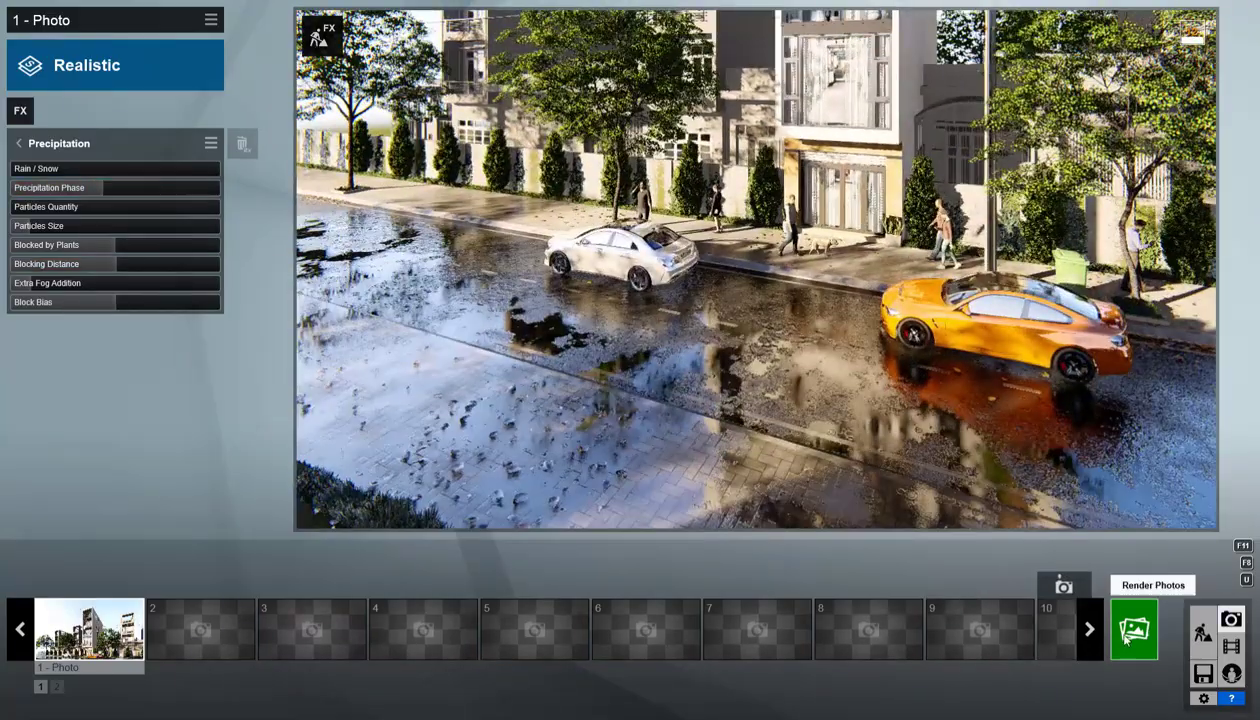
left_click(19, 144)
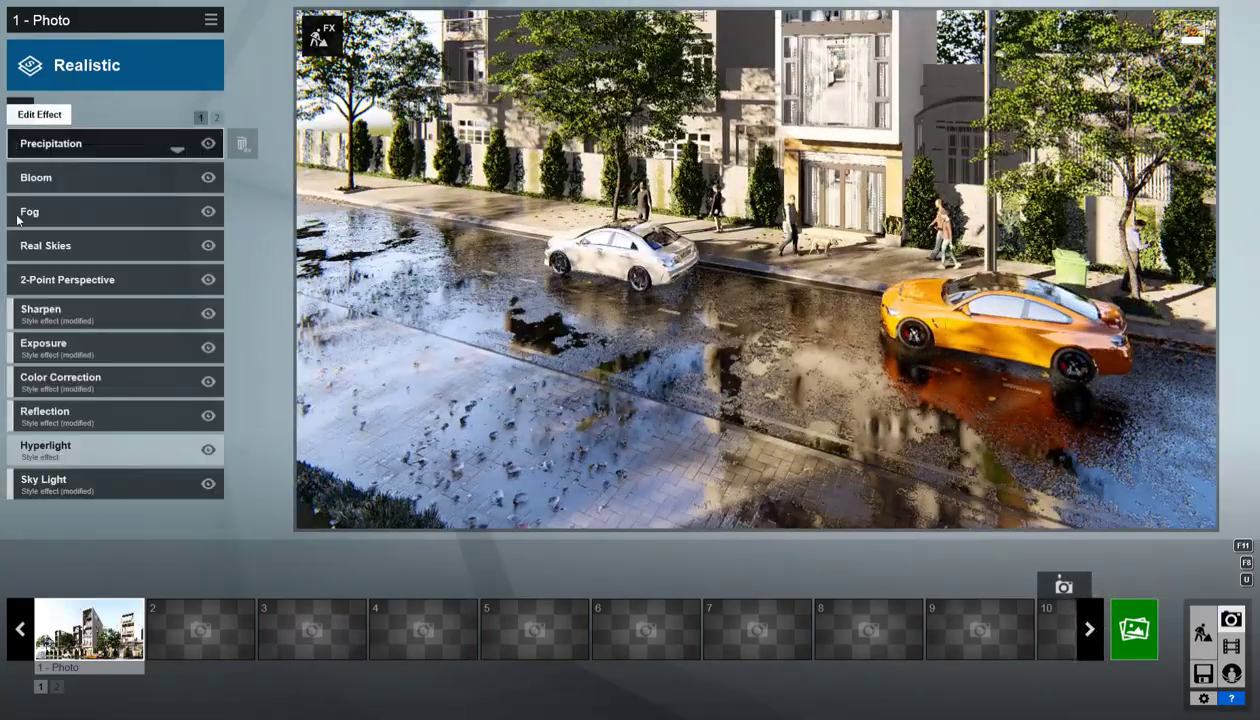
Edit the Reflection effect's planes and add one on the sidewalk paving beside the road.
left_click(50, 415)
left_click(44, 187)
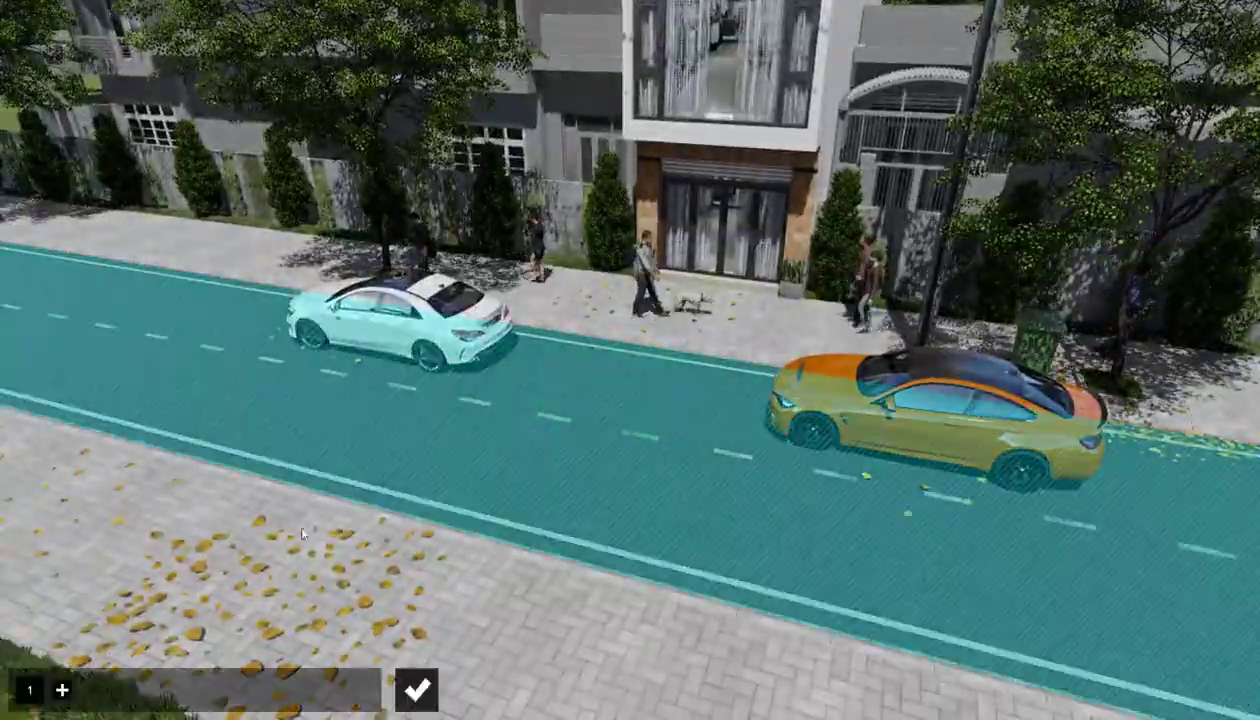
left_click(534, 605)
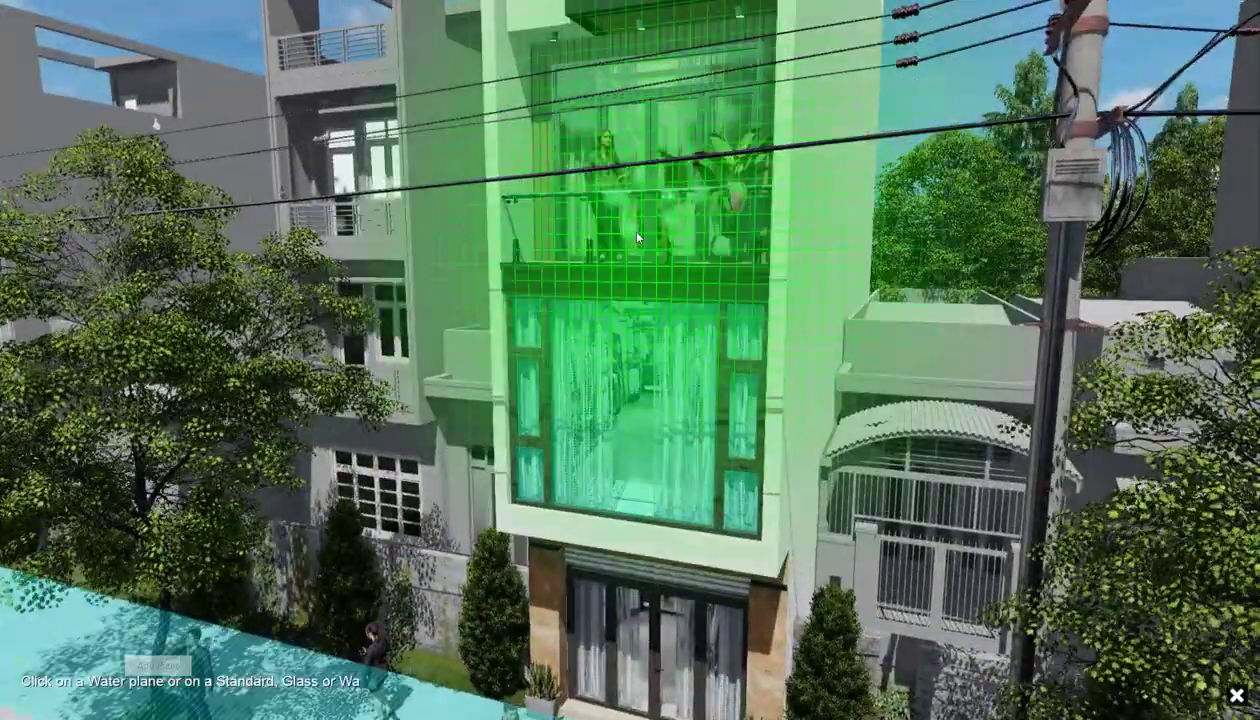
Add reflection planes on the townhouse's front facade, ground-floor entrance doors, and upper balcony and window glass.
left_click(626, 227)
left_click(169, 686)
left_click(633, 127)
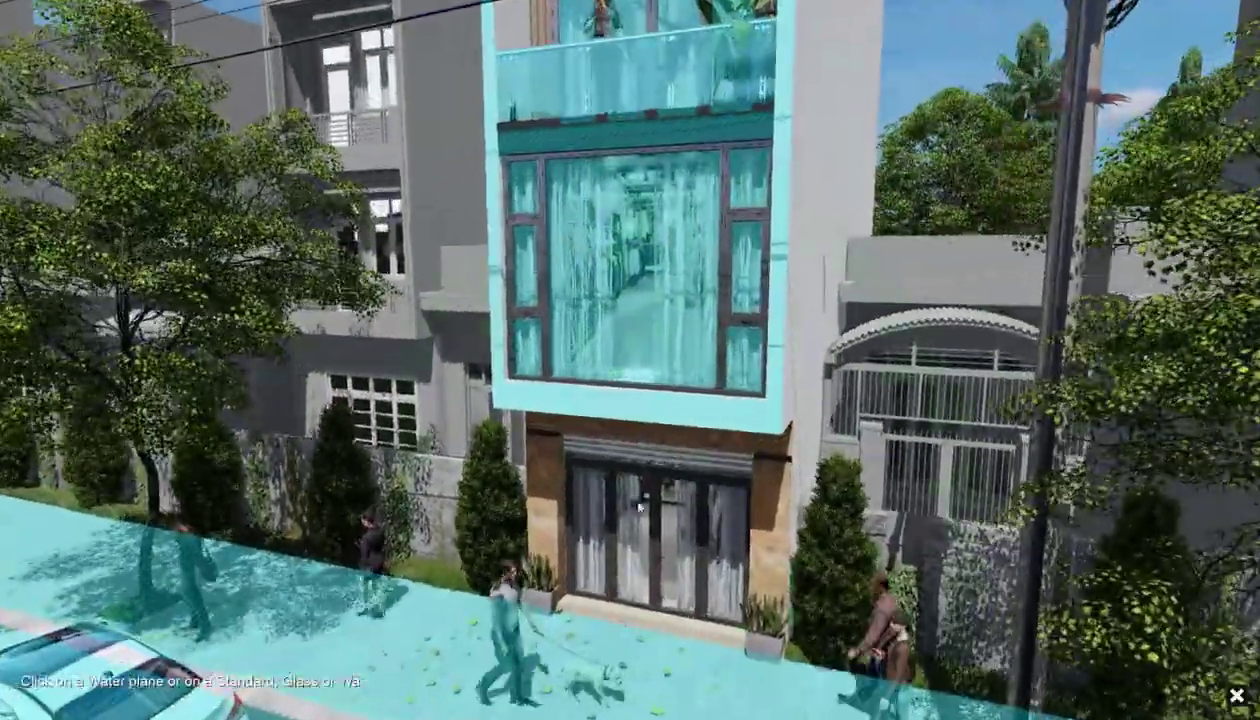
left_click(637, 478)
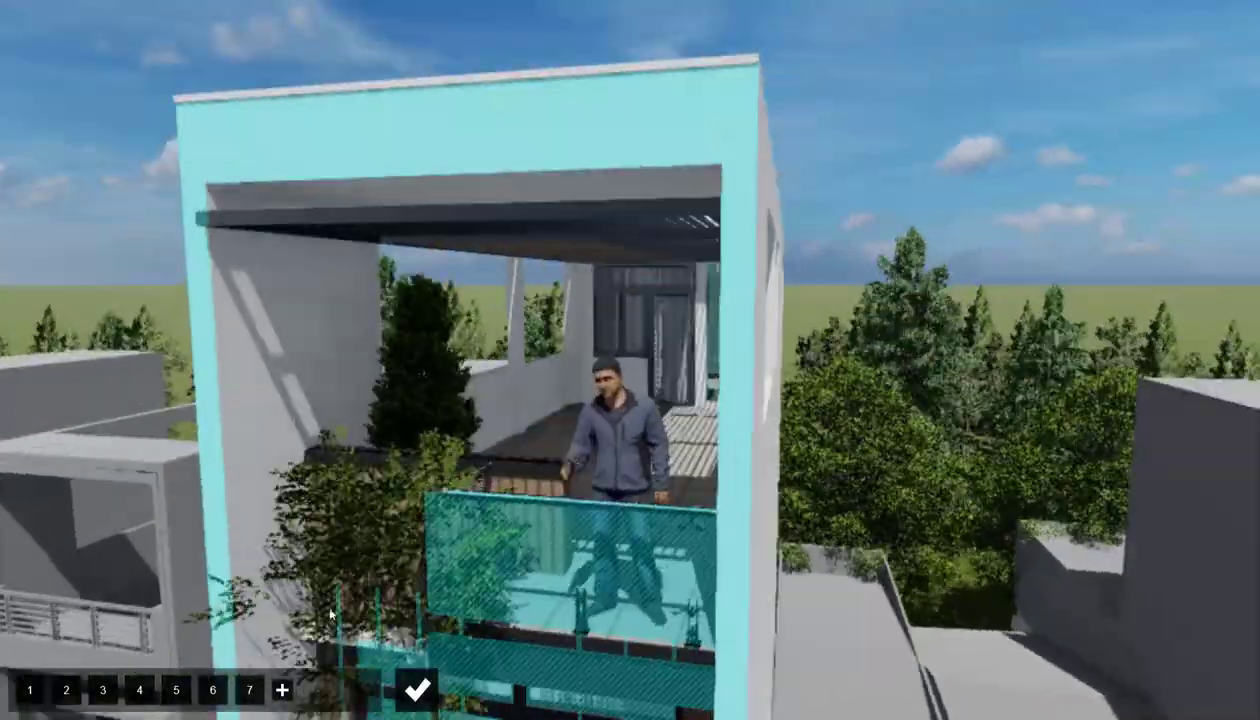
left_click(647, 309)
left_click(318, 686)
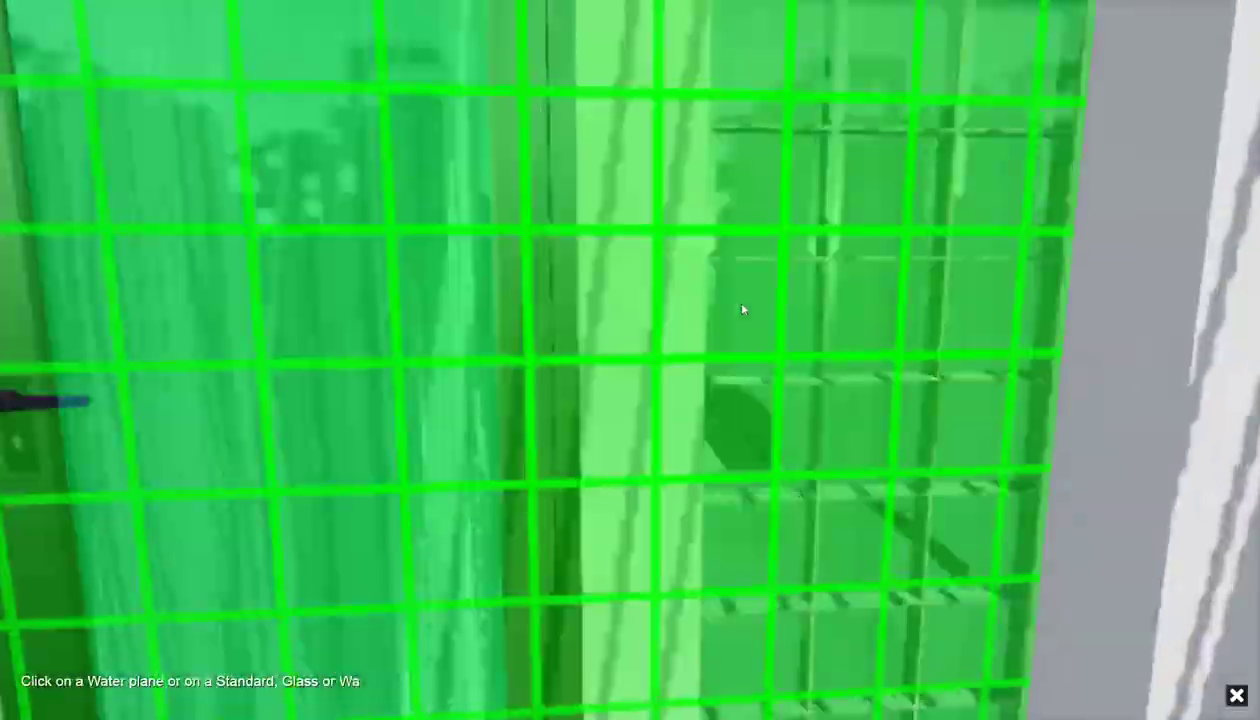
left_click(745, 309)
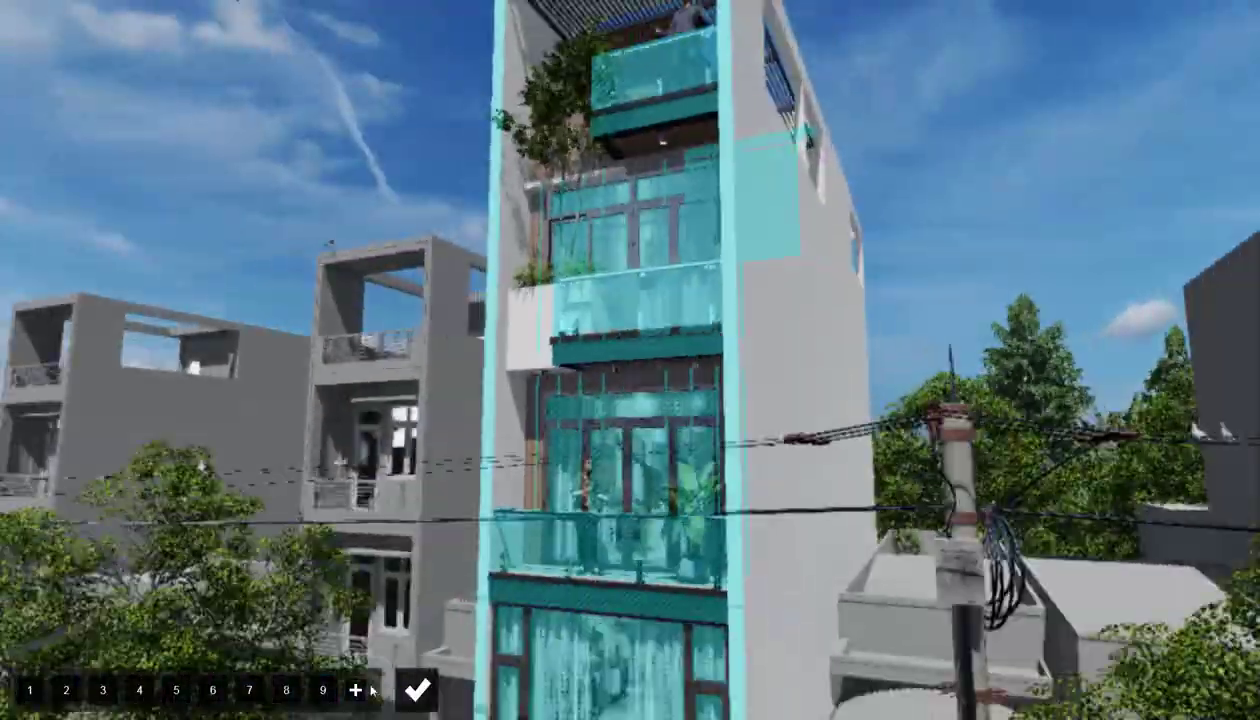
left_click(617, 370)
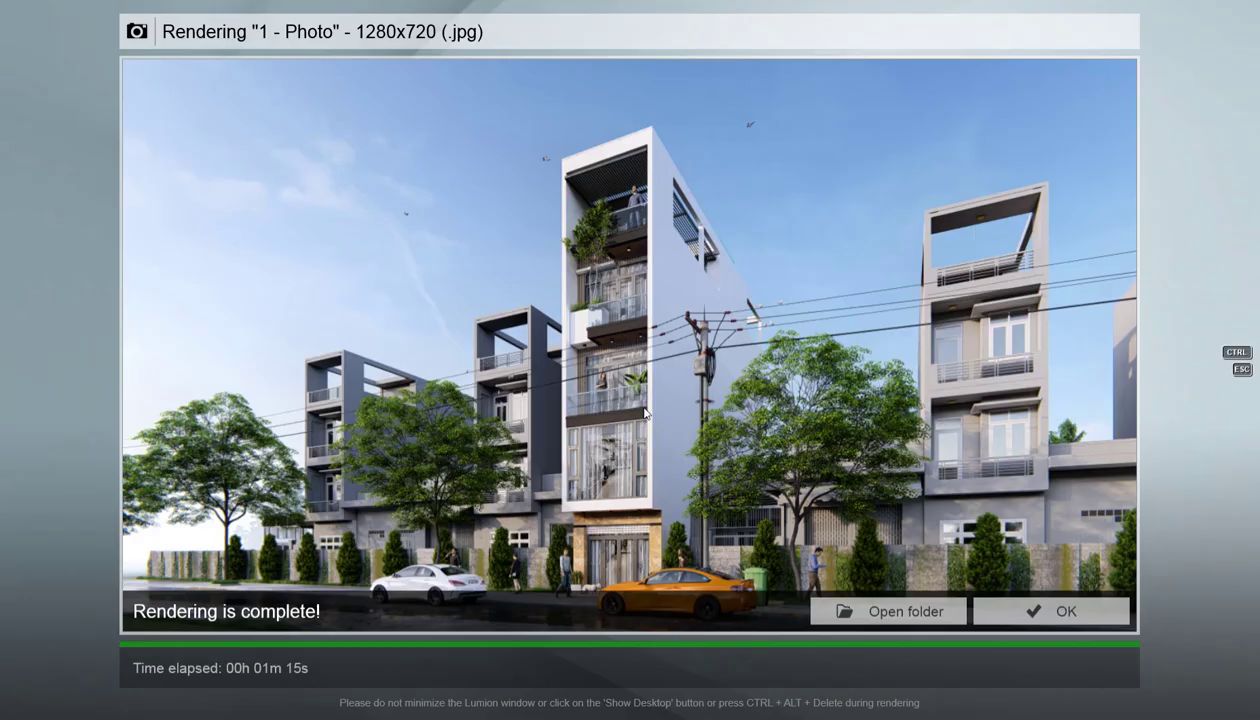
Close the finished render, inspect the orange car up close in the scene and restore the photo's saved camera.
left_click(1060, 611)
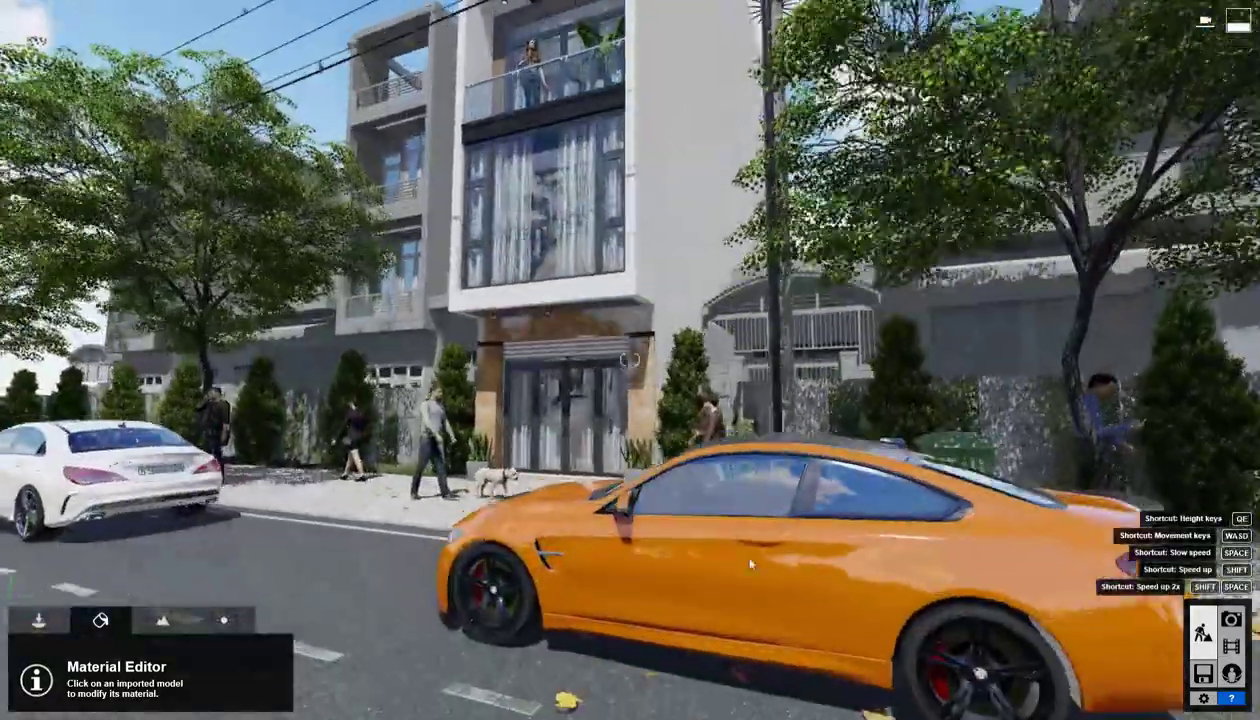
left_click(700, 545)
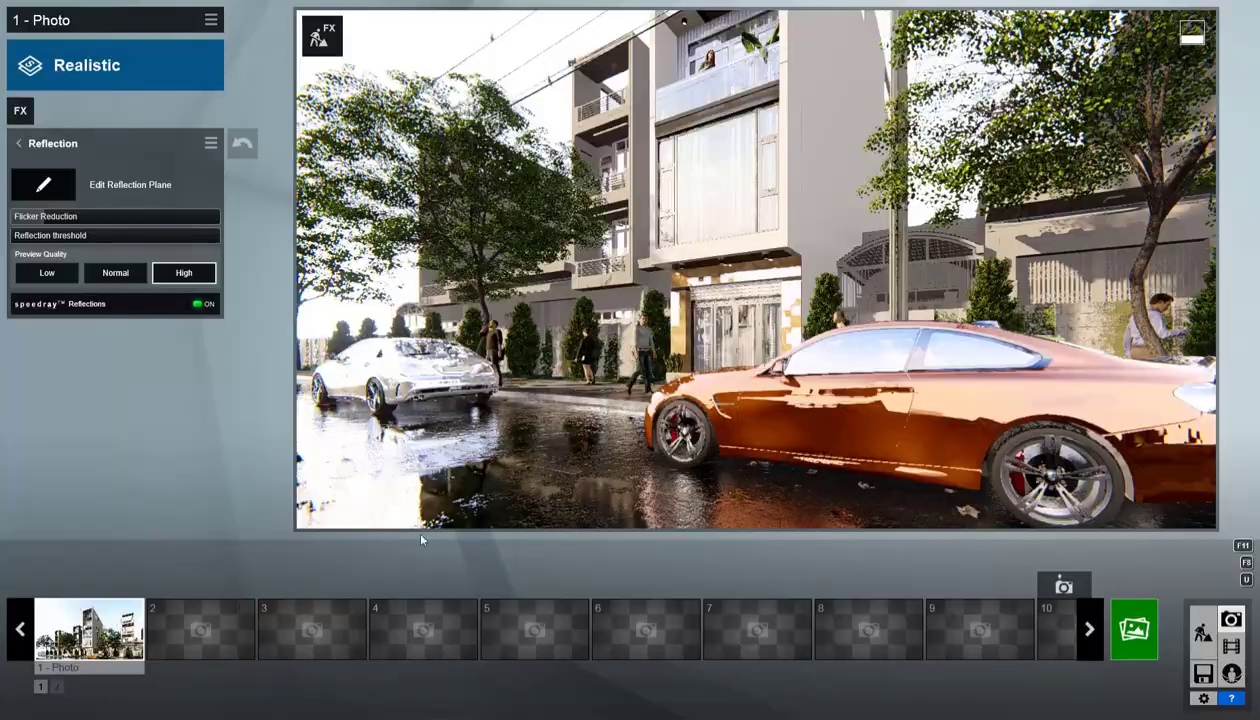
left_click(89, 628)
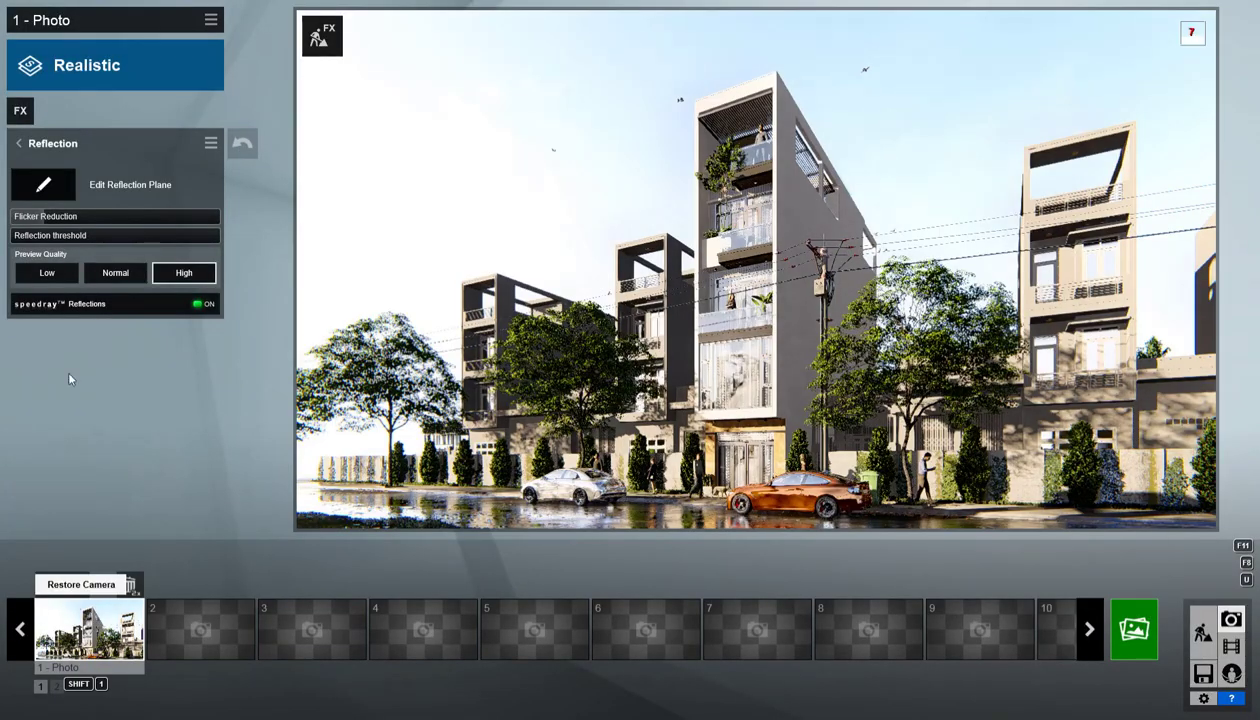
Compare the photo with the Reflection effect disabled and enabled, leave it enabled and render the photo.
left_click(35, 145)
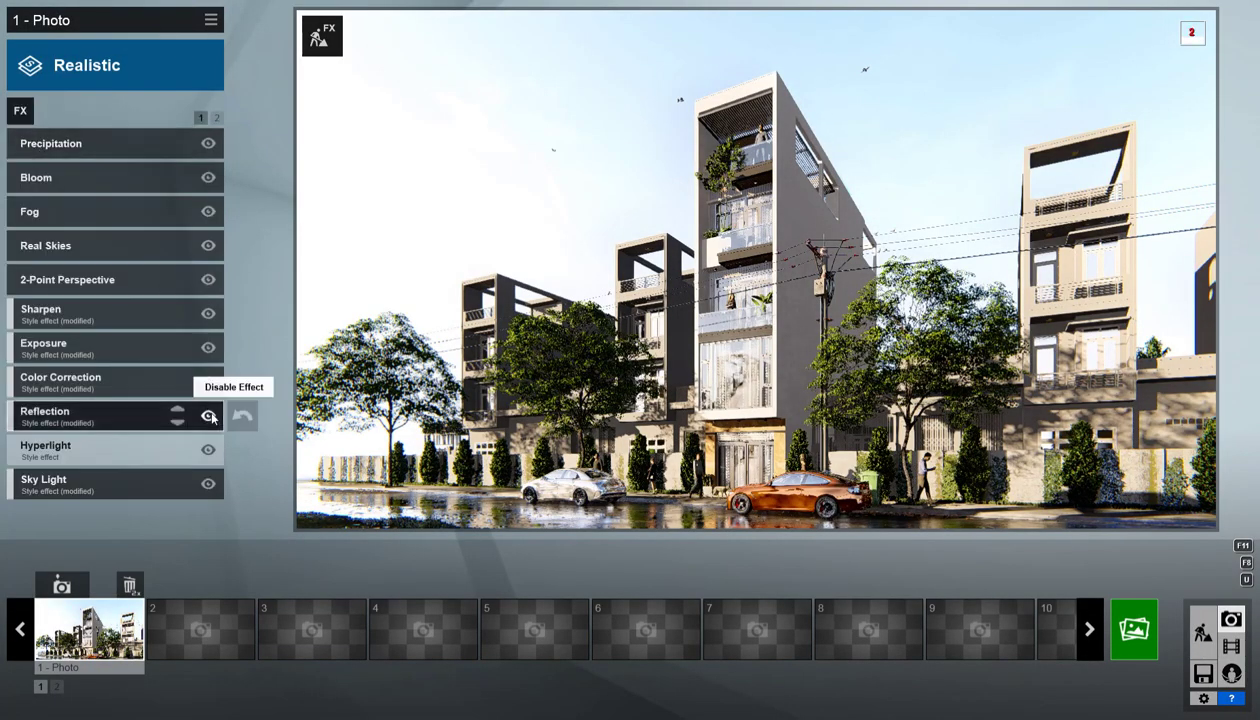
left_click(208, 415)
left_click(70, 220)
left_click(35, 145)
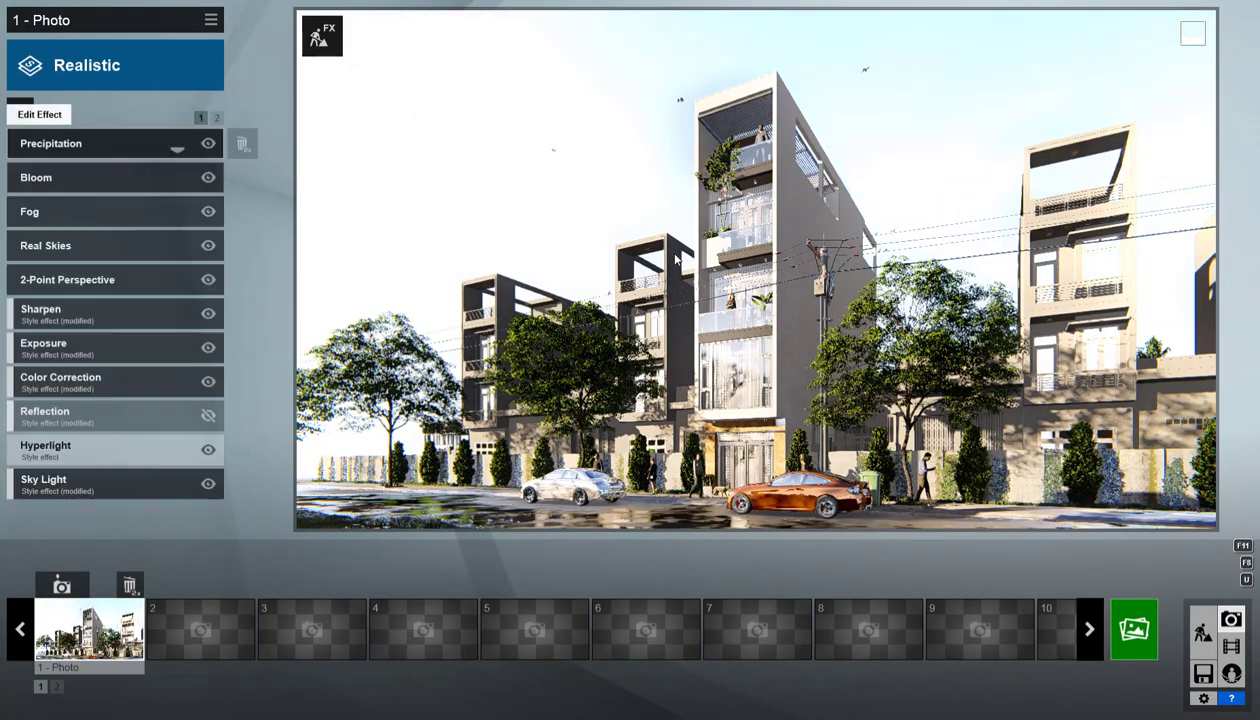
left_click(208, 415)
left_click(1134, 628)
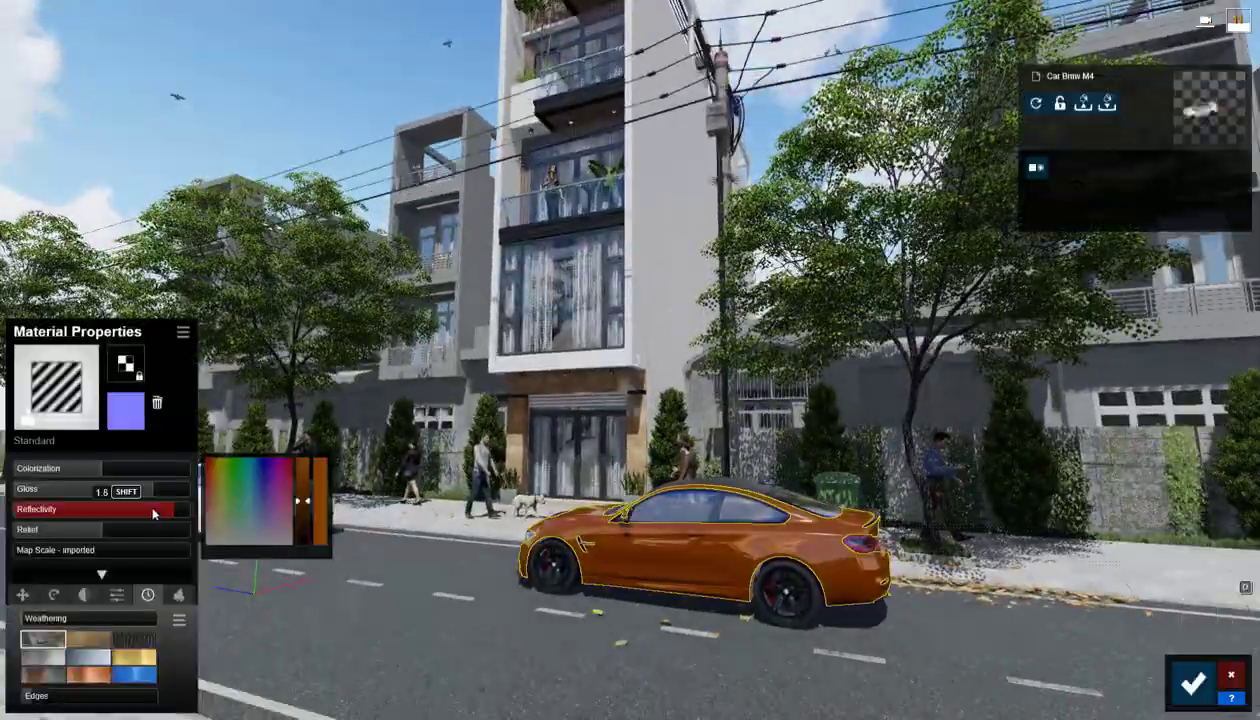
Lower the orange car paint's Reflectivity slightly and set its Gloss to the maximum.
left_click(153, 511)
left_click_drag(155, 488, 230, 491)
right_click_drag(325, 493, 309, 493)
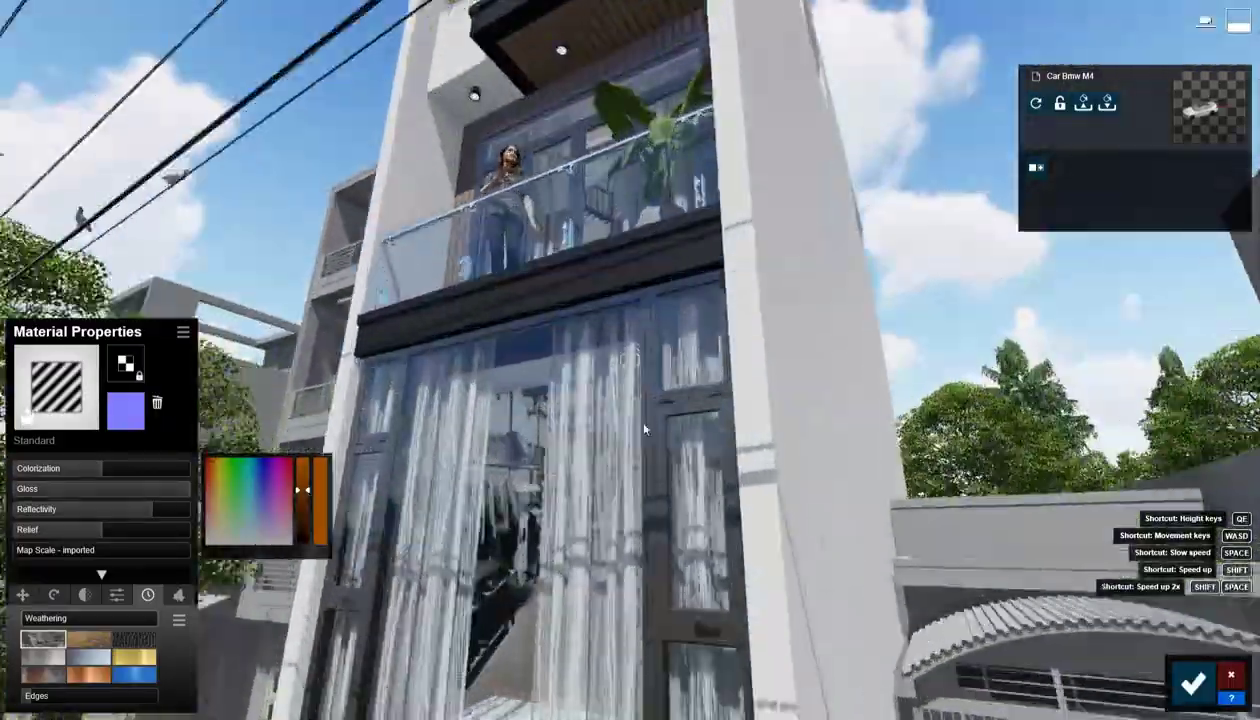
Lower the Reflectivity of the dark window-frame metal, check the facade's black stainless-steel material and save the material changes.
left_click(640, 415)
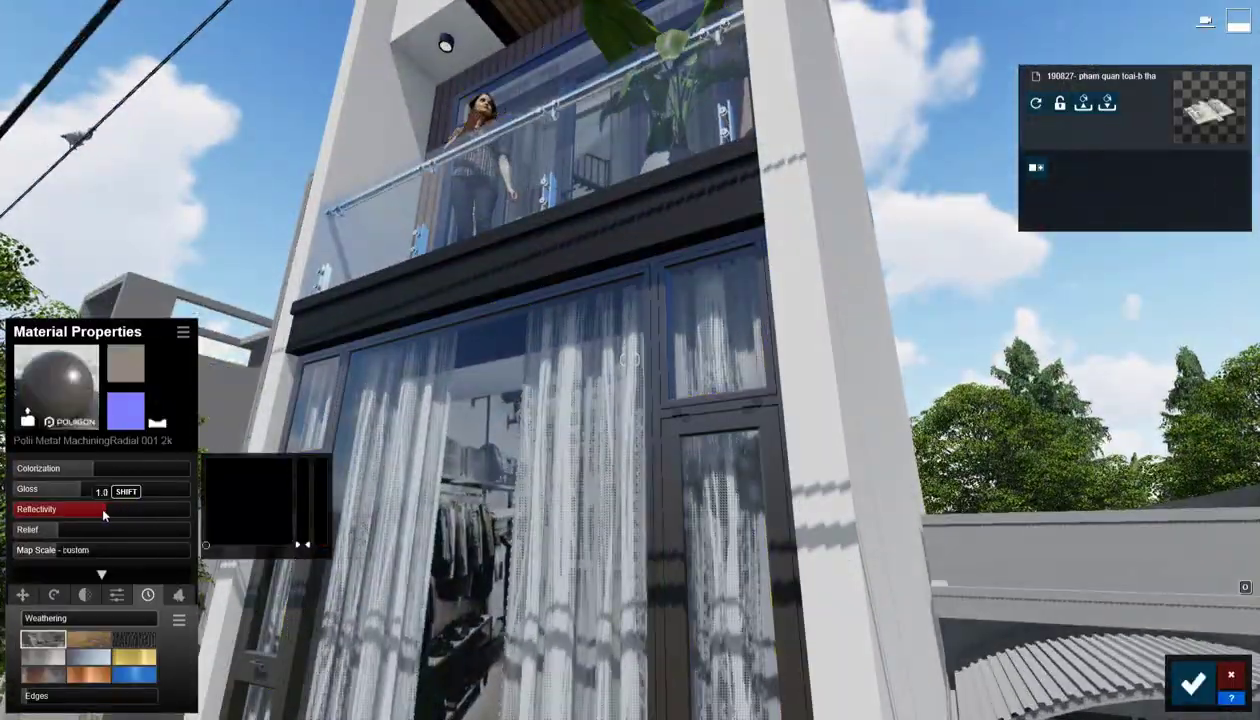
left_click_drag(103, 515, 83, 514)
right_click_drag(420, 480, 400, 470)
right_click_drag(759, 478, 665, 340)
key("s")
key("w")
left_click(642, 173)
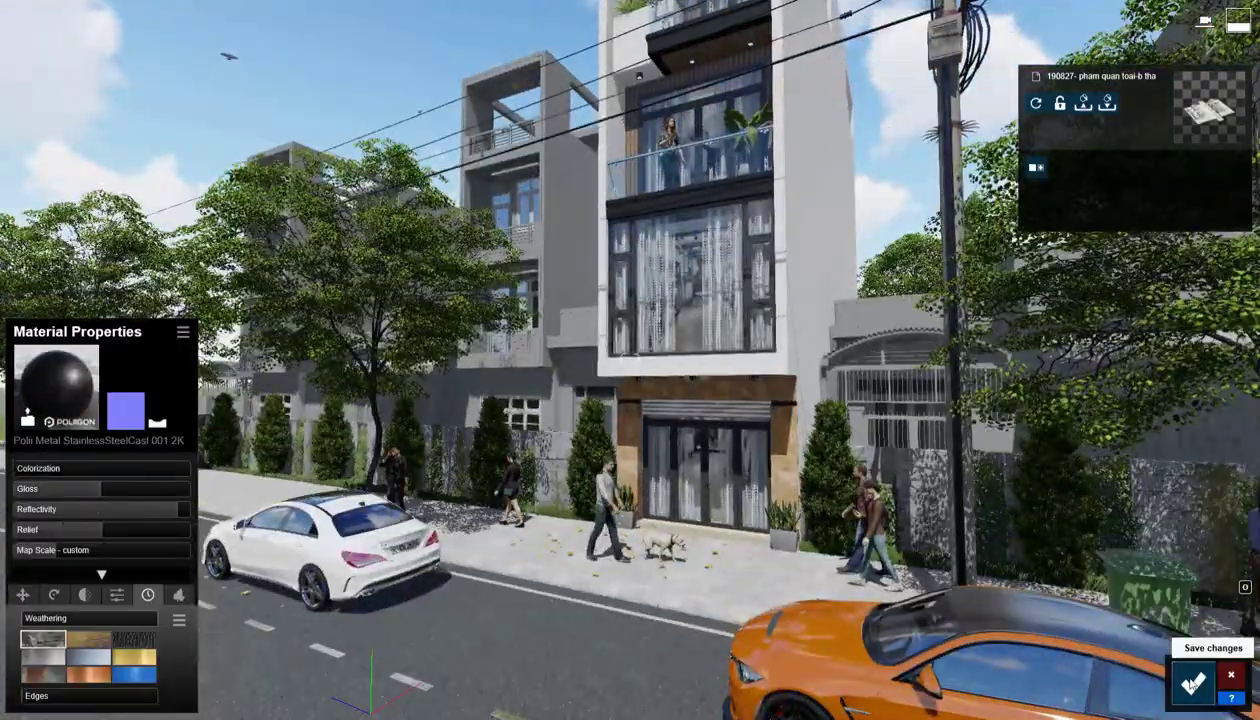
left_click(1193, 682)
Save the material settings of the entrance's marble cladding, then restore the photo camera with reflection Preview Quality on High.
left_click(1230, 640)
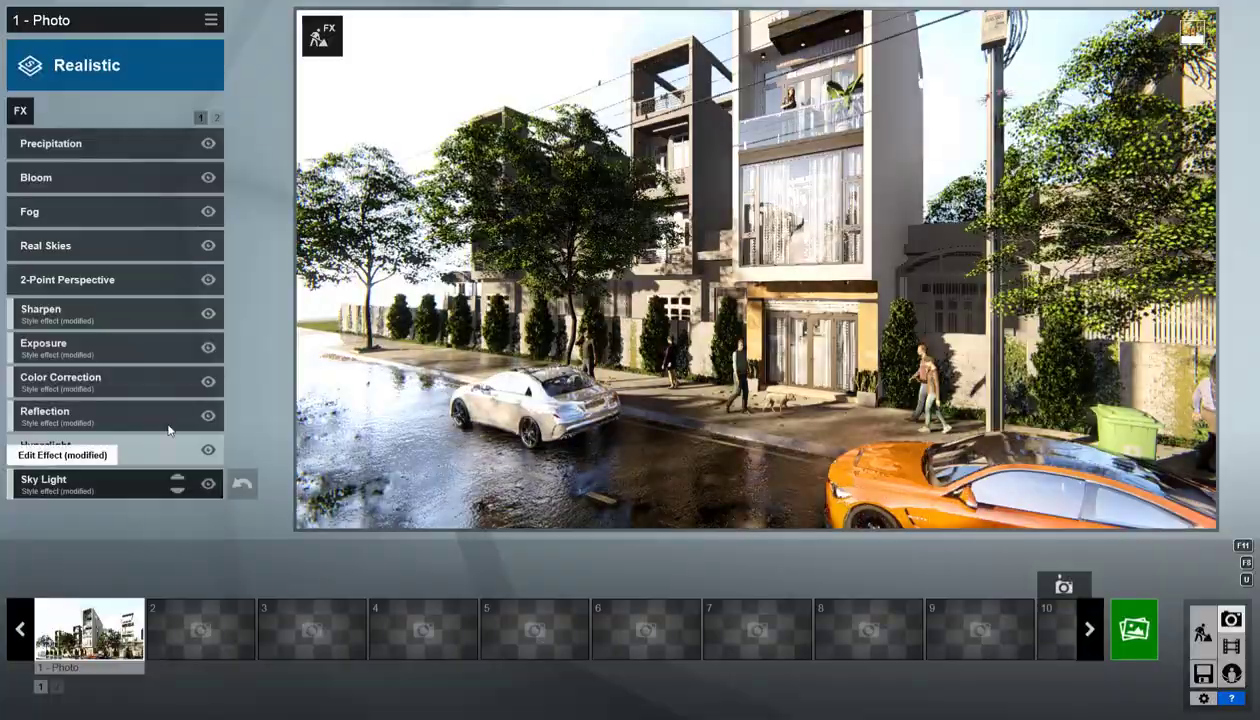
left_click(168, 420)
left_click(112, 177)
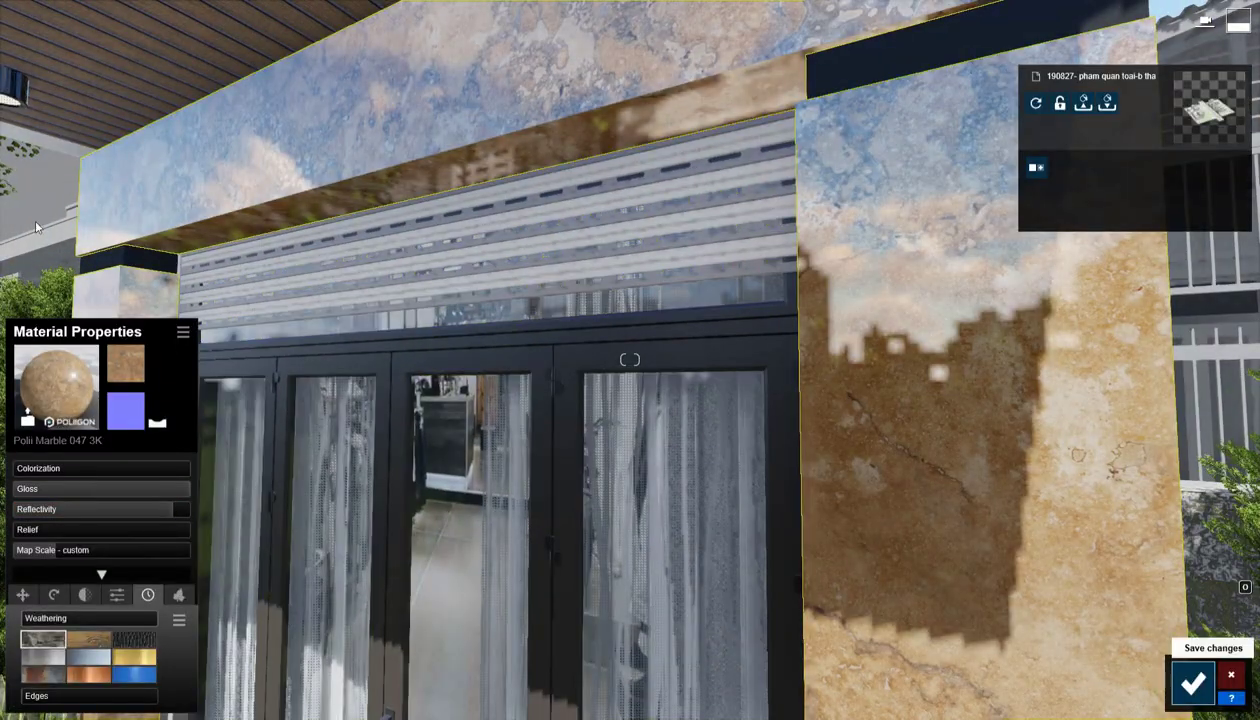
left_click(1193, 682)
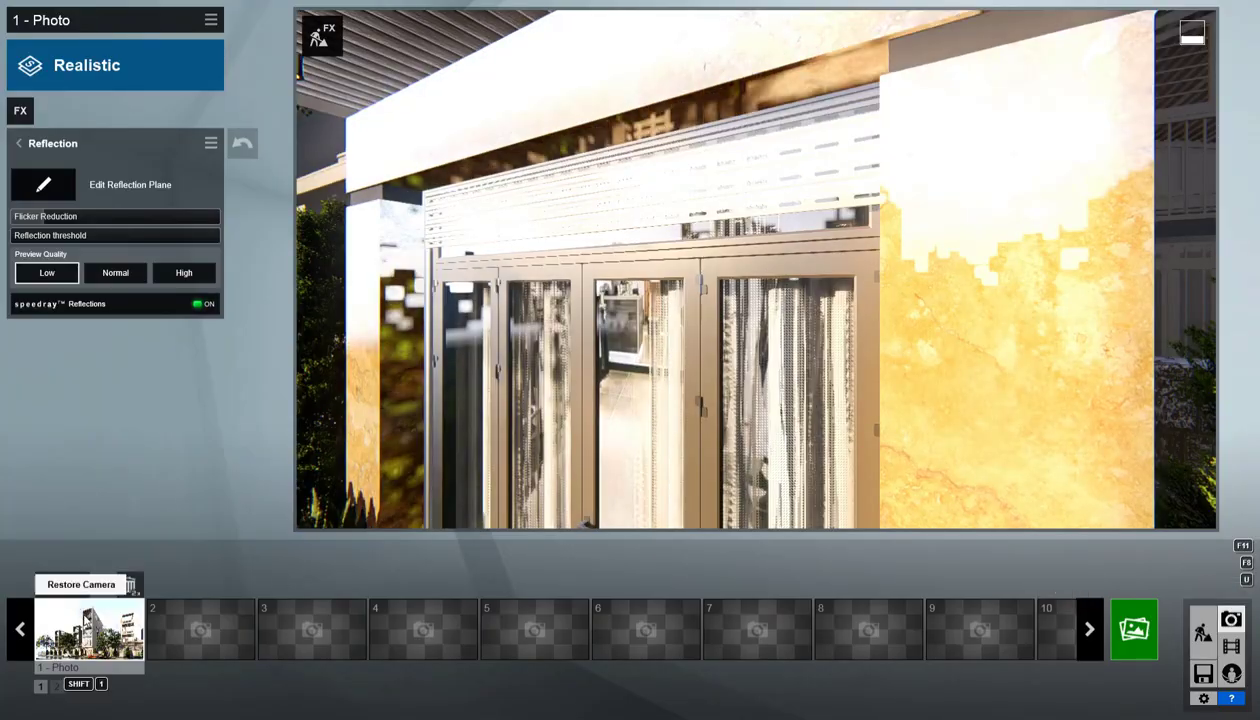
left_click(62, 584)
left_click(183, 273)
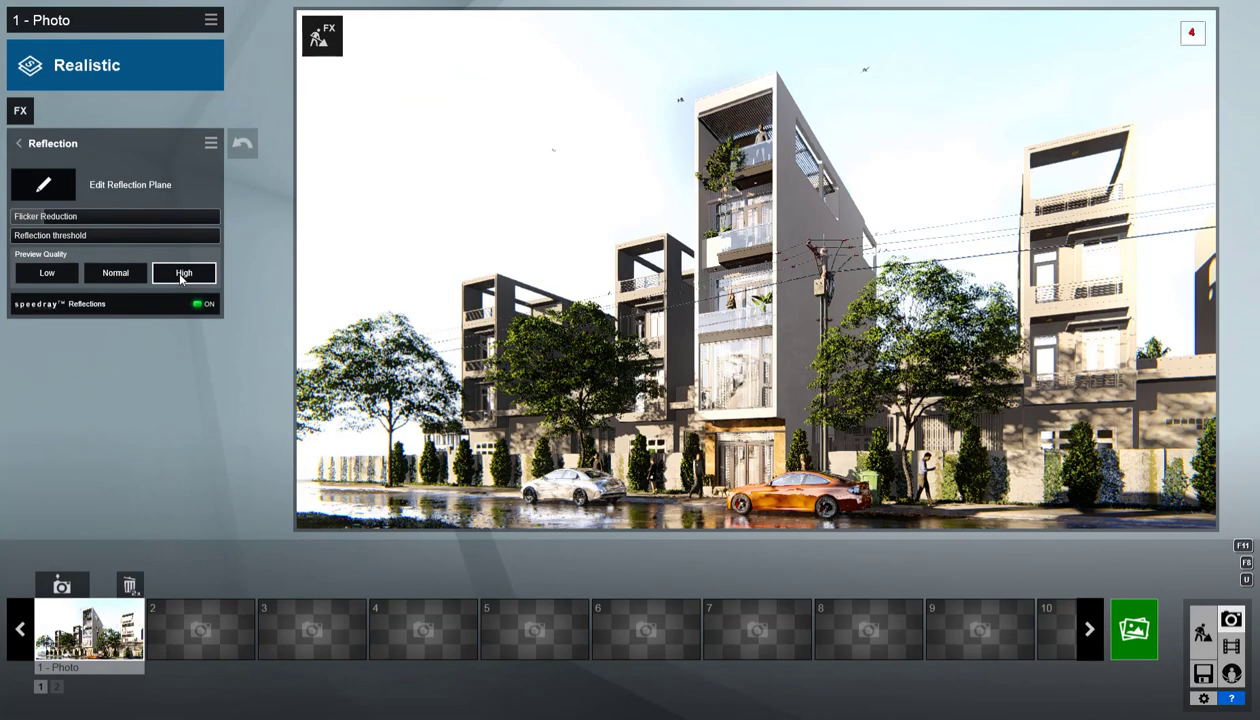
Set the Real Skies heading to -47.9 and reopen the Reflection effect's settings.
left_click(18, 143)
left_click(84, 242)
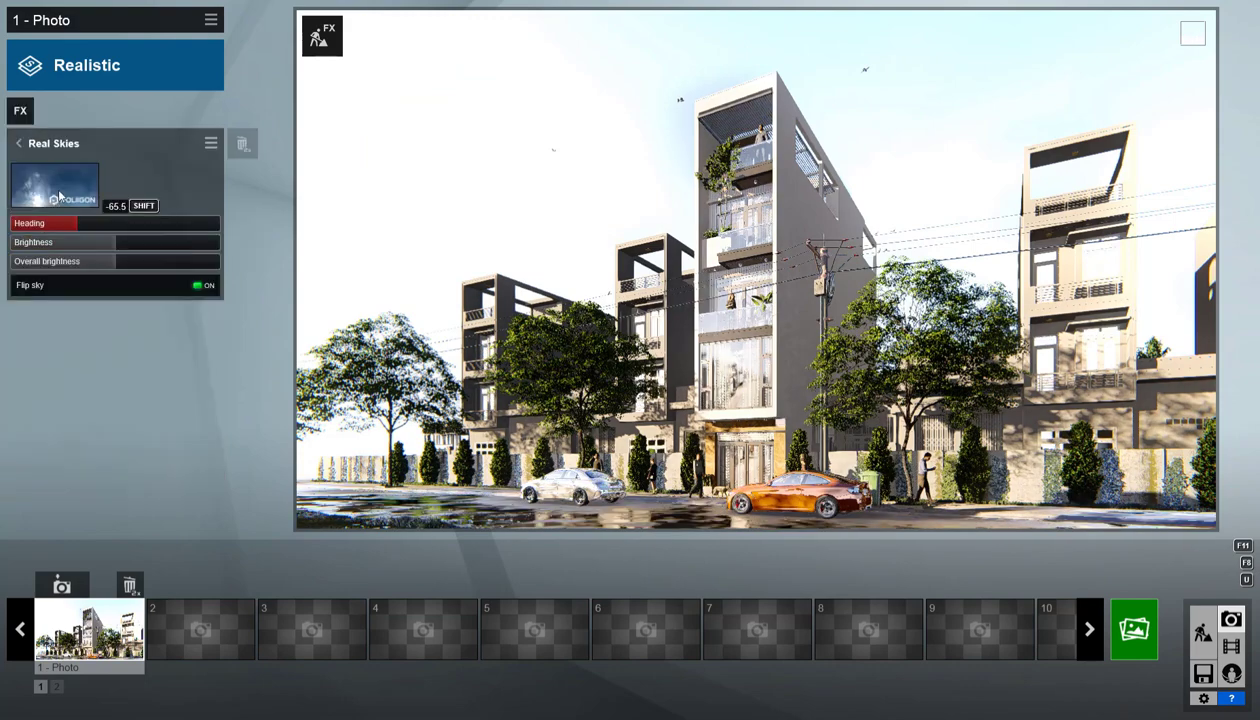
left_click_drag(76, 224, 84, 227)
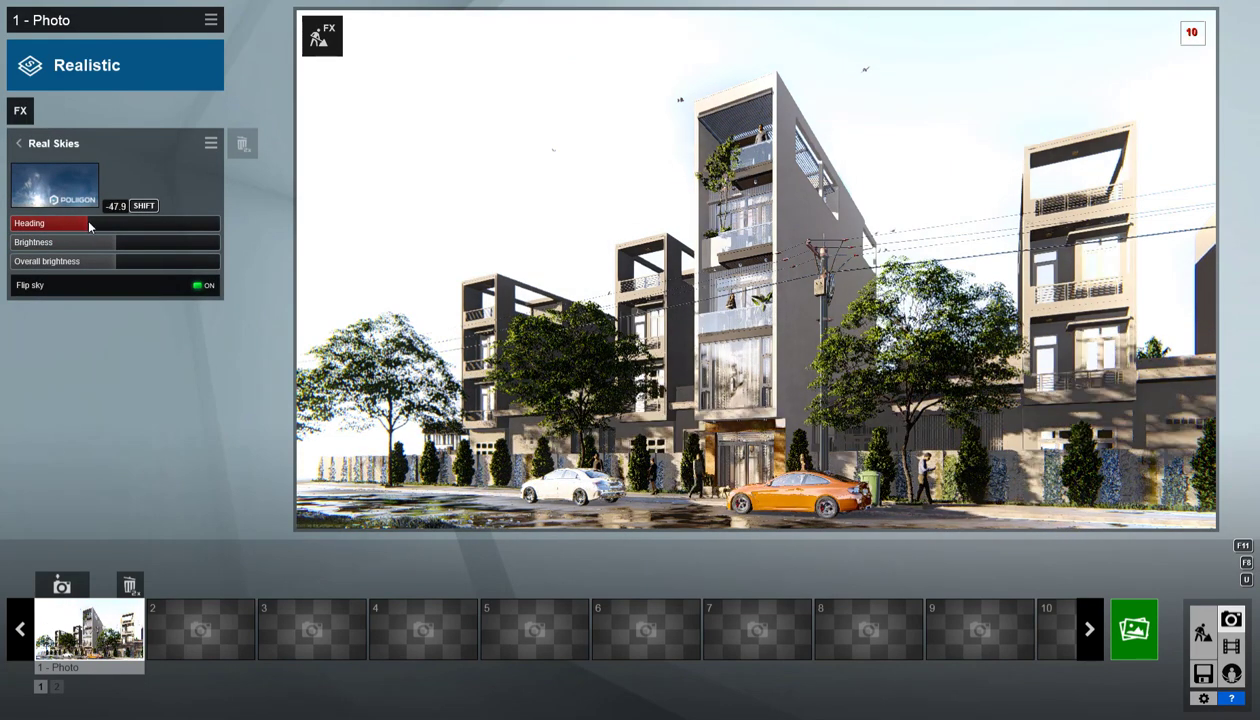
left_click(18, 143)
left_click(100, 414)
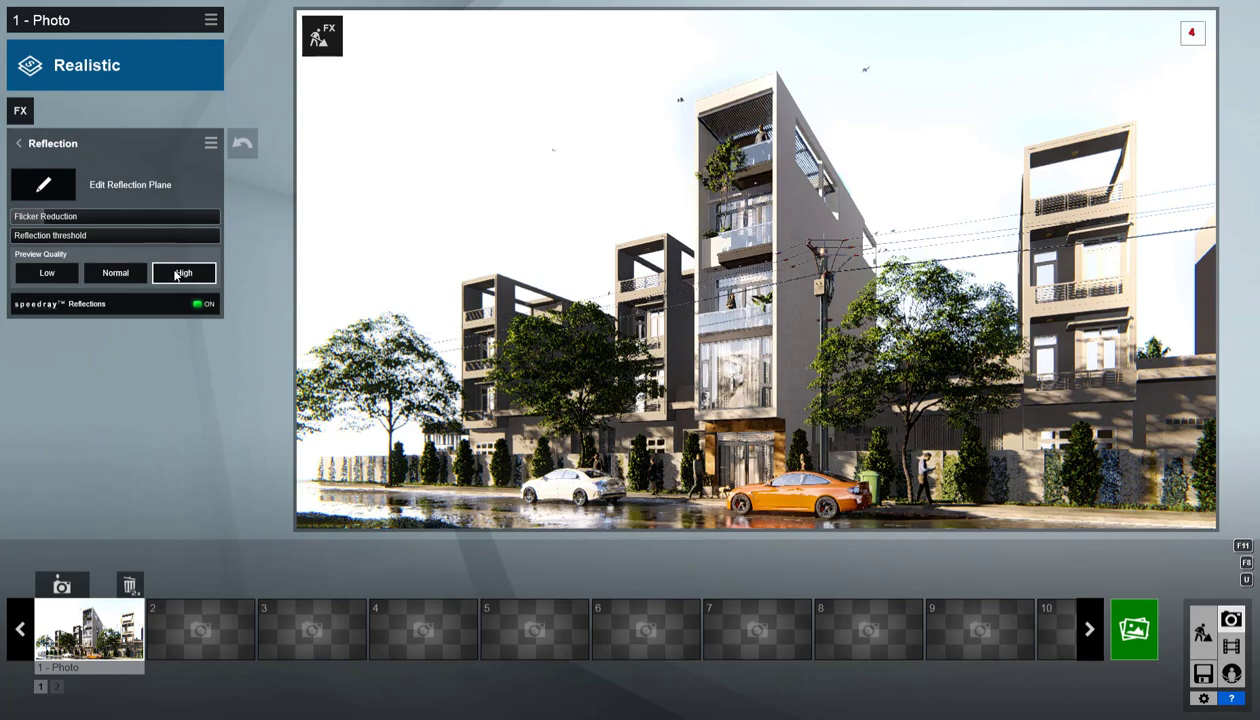
Inspect the townhouse's window and balcony glass in the scene and restore the saved photo camera.
left_click(1204, 632)
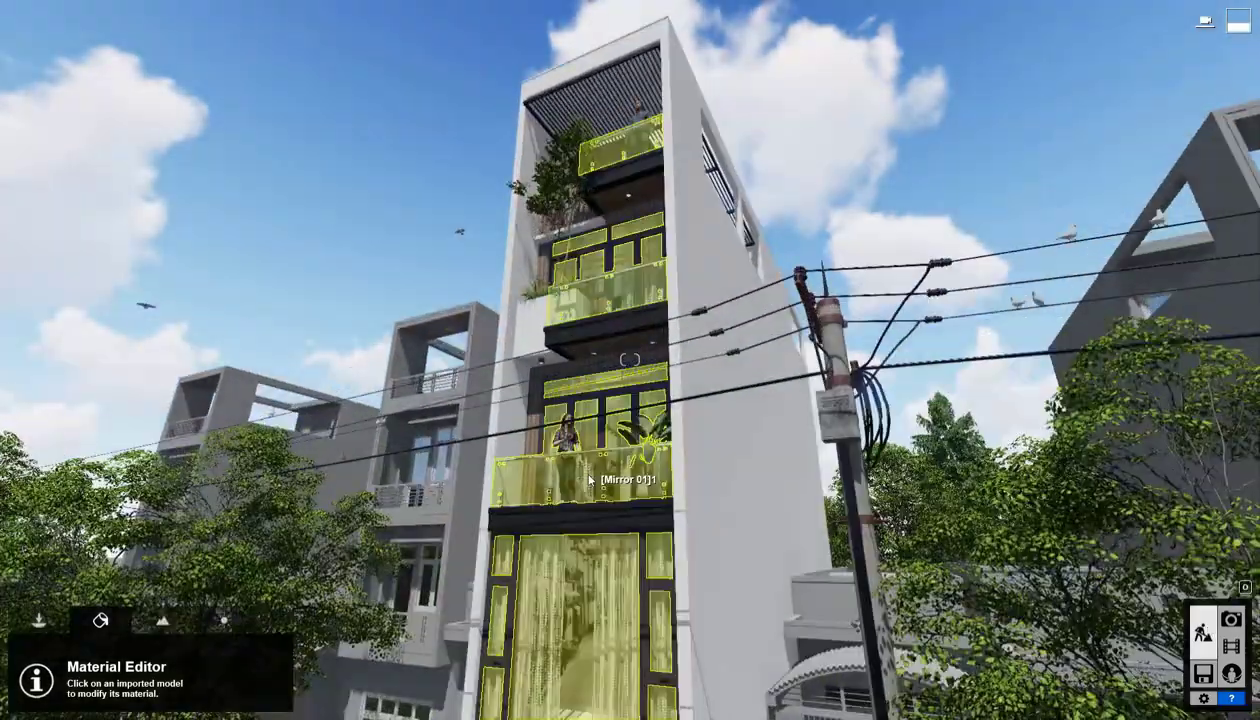
left_click(598, 610)
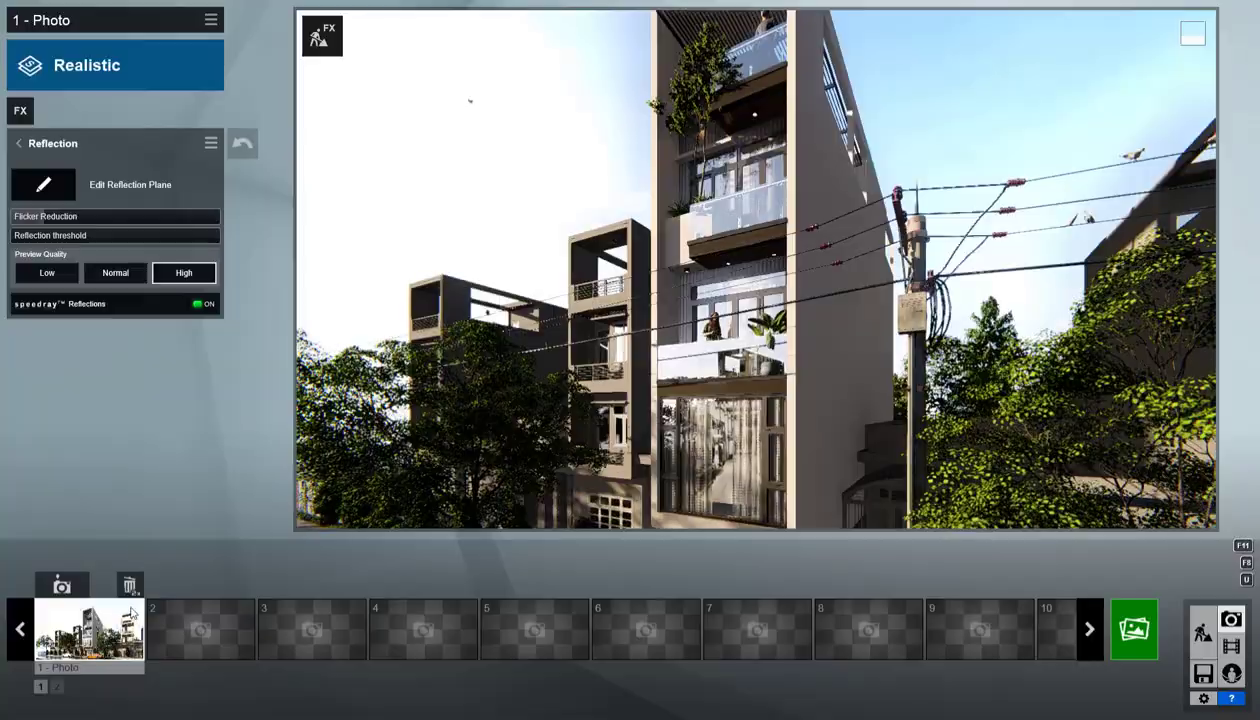
left_click(86, 620)
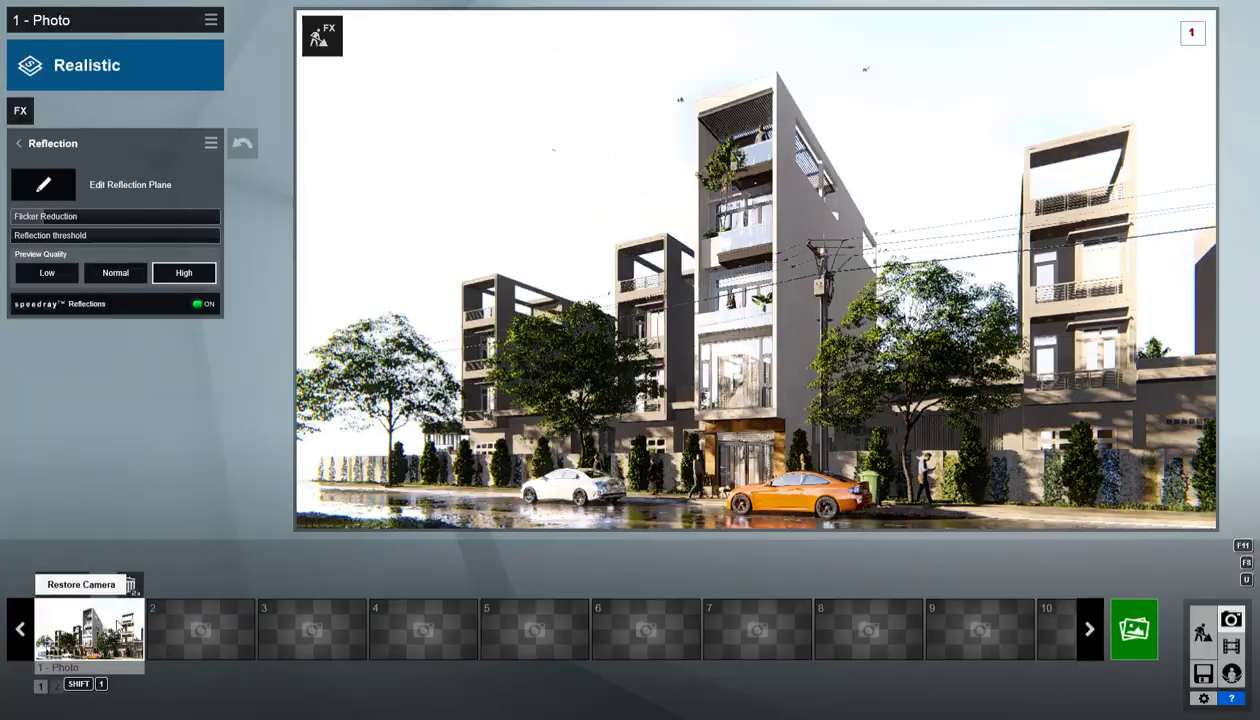
Render the current photo as a 1280x720 image and close the render.
left_click(1134, 627)
left_click(659, 403)
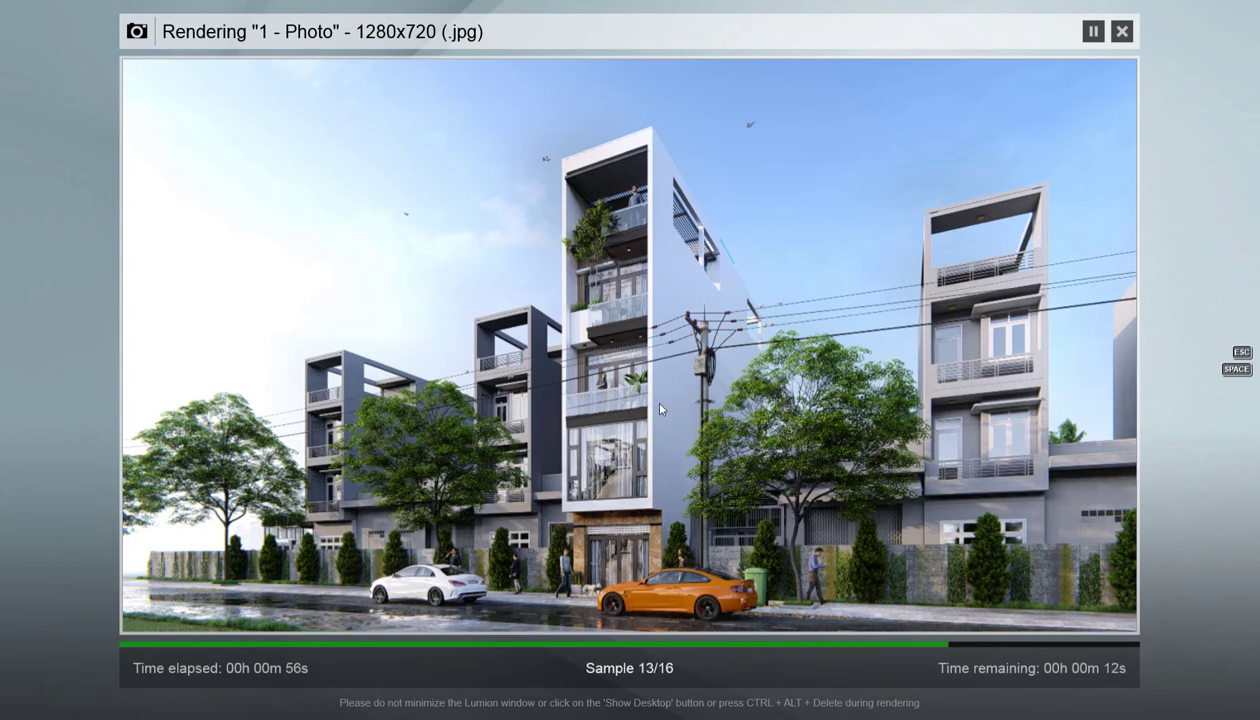
key("Escape")
left_click(1066, 611)
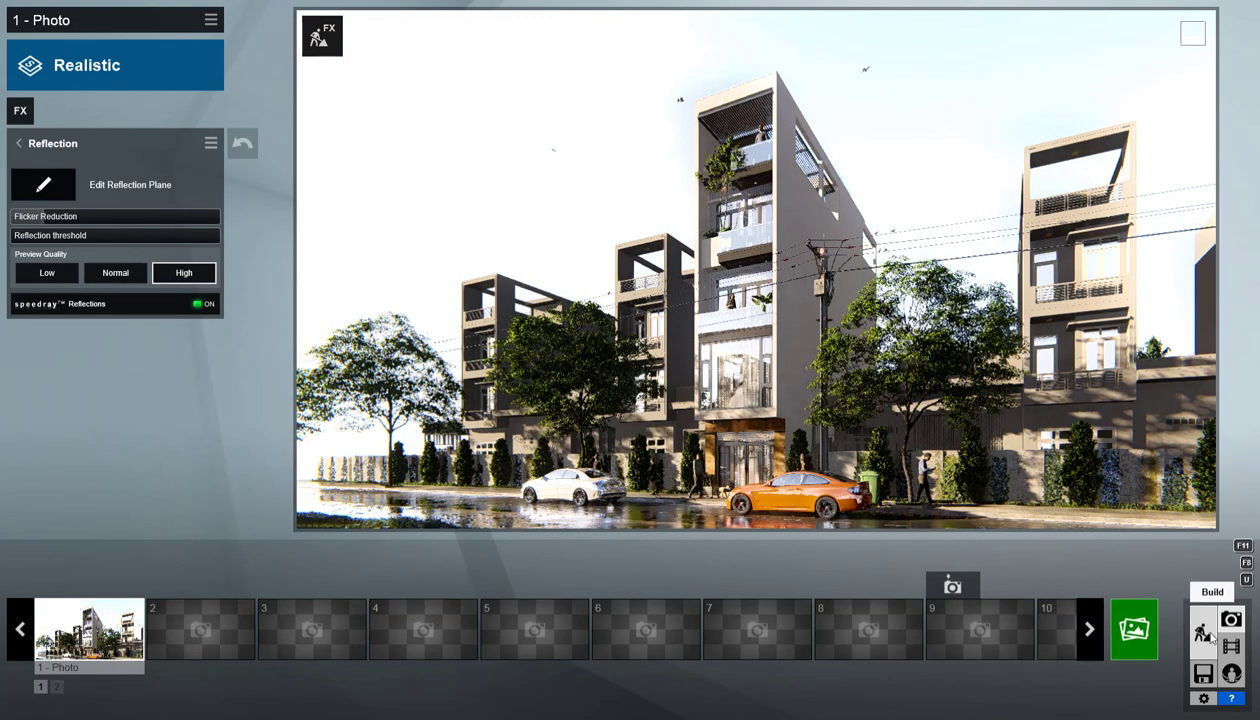
Select the row of maple trees in front of the buildings across the road, enlarge them slightly and check the saved photo view.
left_click(1205, 633)
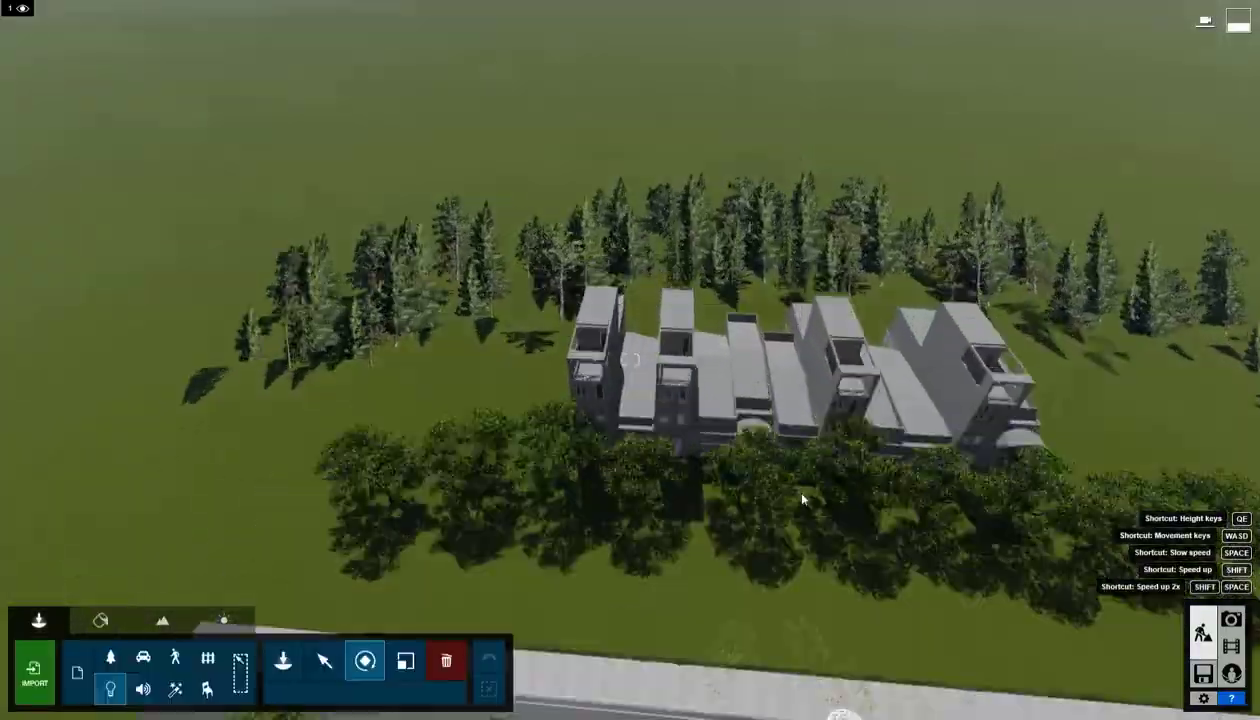
right_click_drag(801, 499, 830, 552)
left_click(110, 657)
left_click_drag(270, 400, 1215, 535, "ctrl")
left_click(405, 661)
left_click_drag(701, 457, 703, 450)
left_click(324, 661)
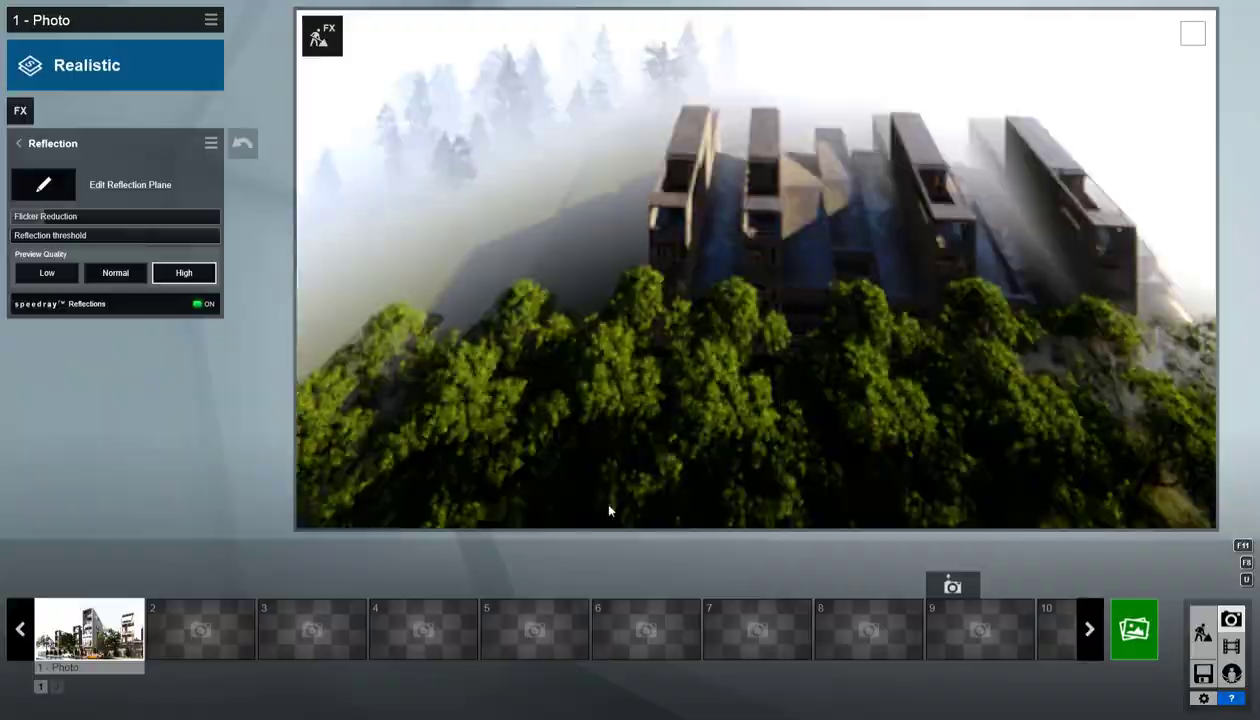
left_click(133, 605)
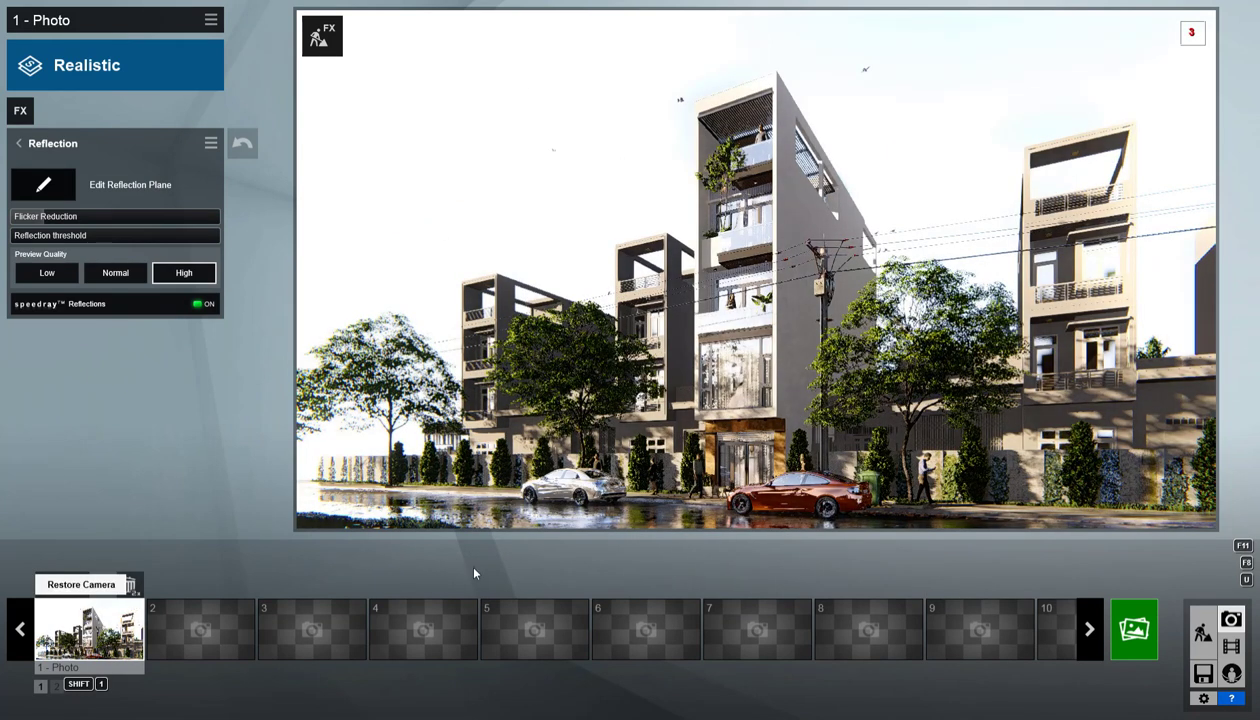
Select the whole row of NorwayMaple M3 trees across the road and move it closer to the road.
left_click(1201, 632)
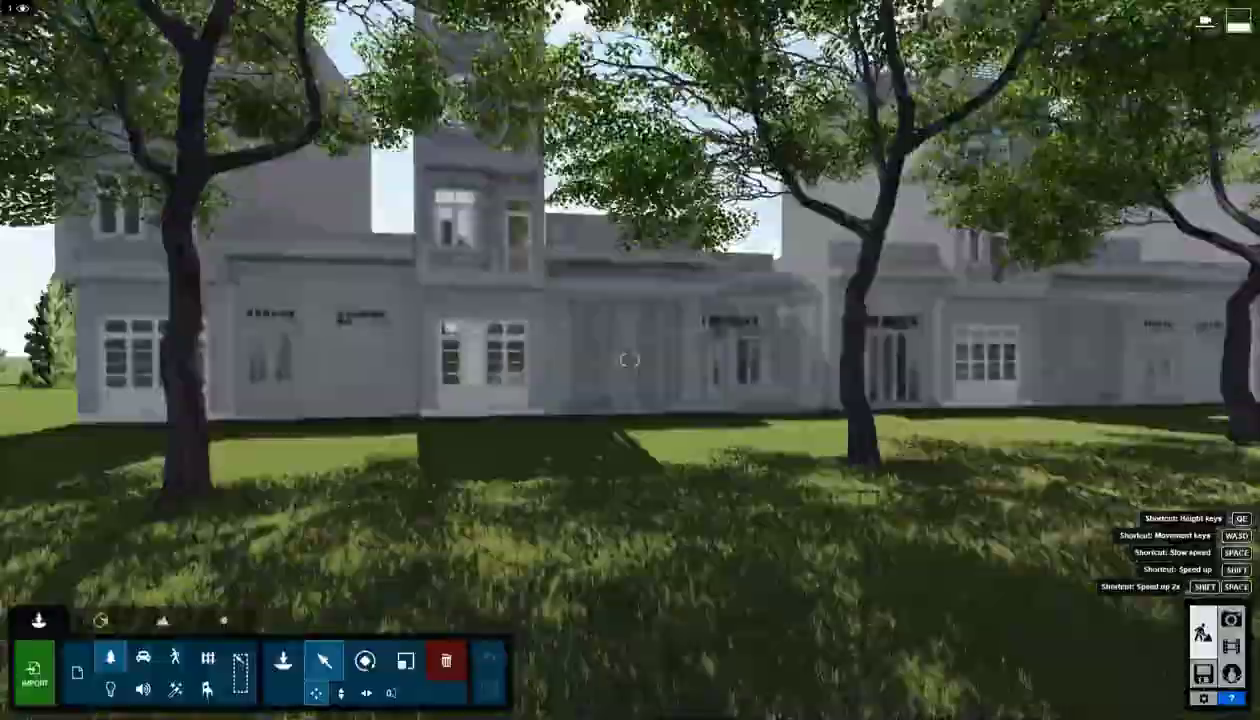
key("s")
right_click_drag(824, 230, 780, 410)
left_click_drag(186, 399, 975, 490, "ctrl")
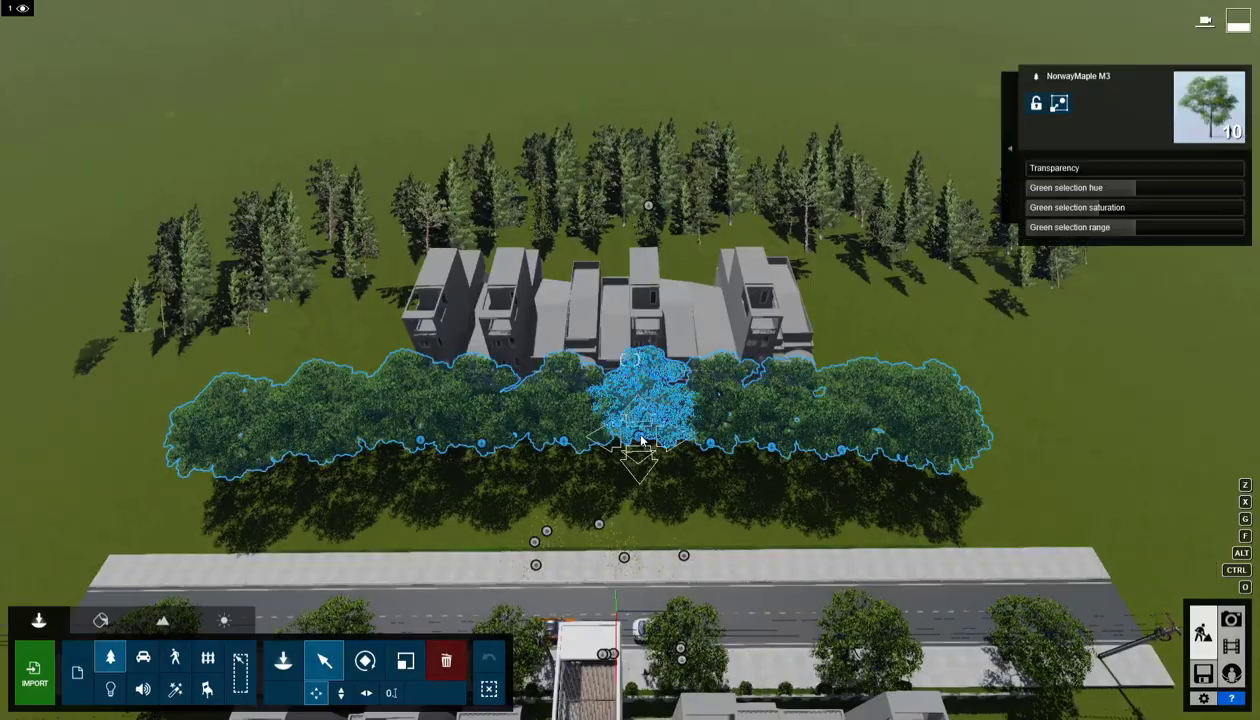
left_click_drag(643, 441, 643, 468)
left_click(1231, 620)
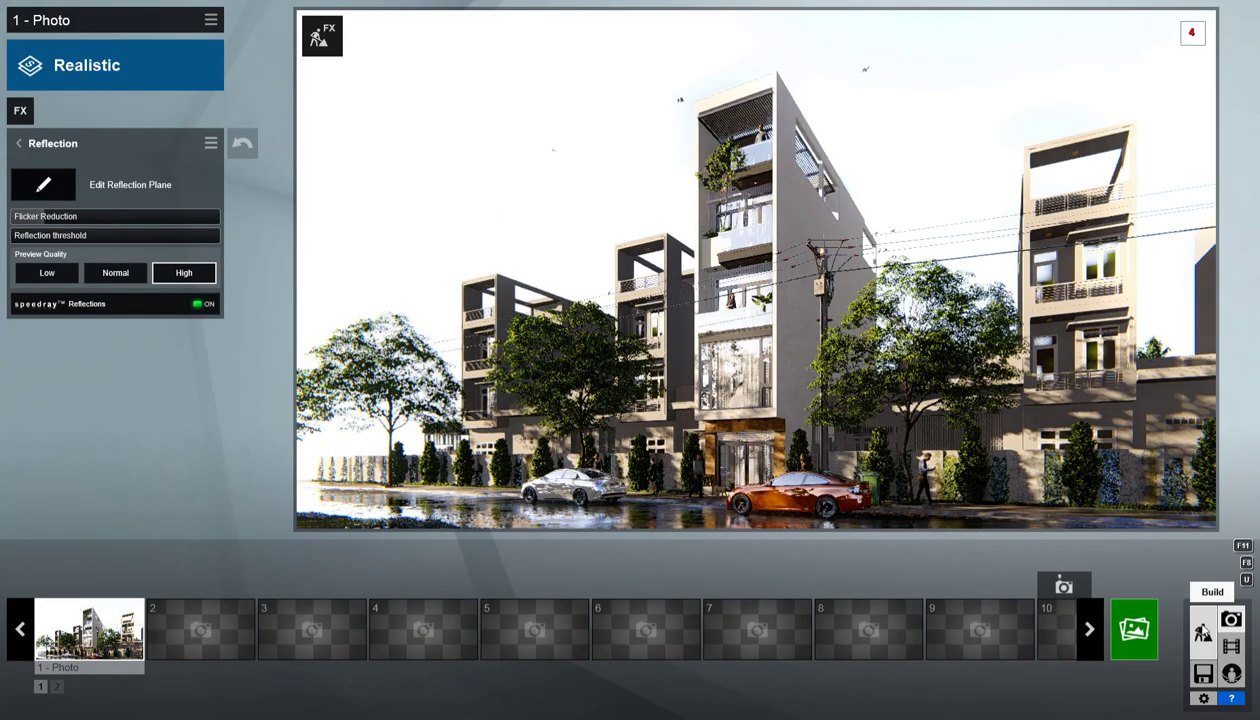
Move two individual maples in the middle of the row toward the road.
left_click(1204, 635)
key("s")
right_click_drag(630, 360, 641, 502)
left_click_drag(866, 515, 868, 532)
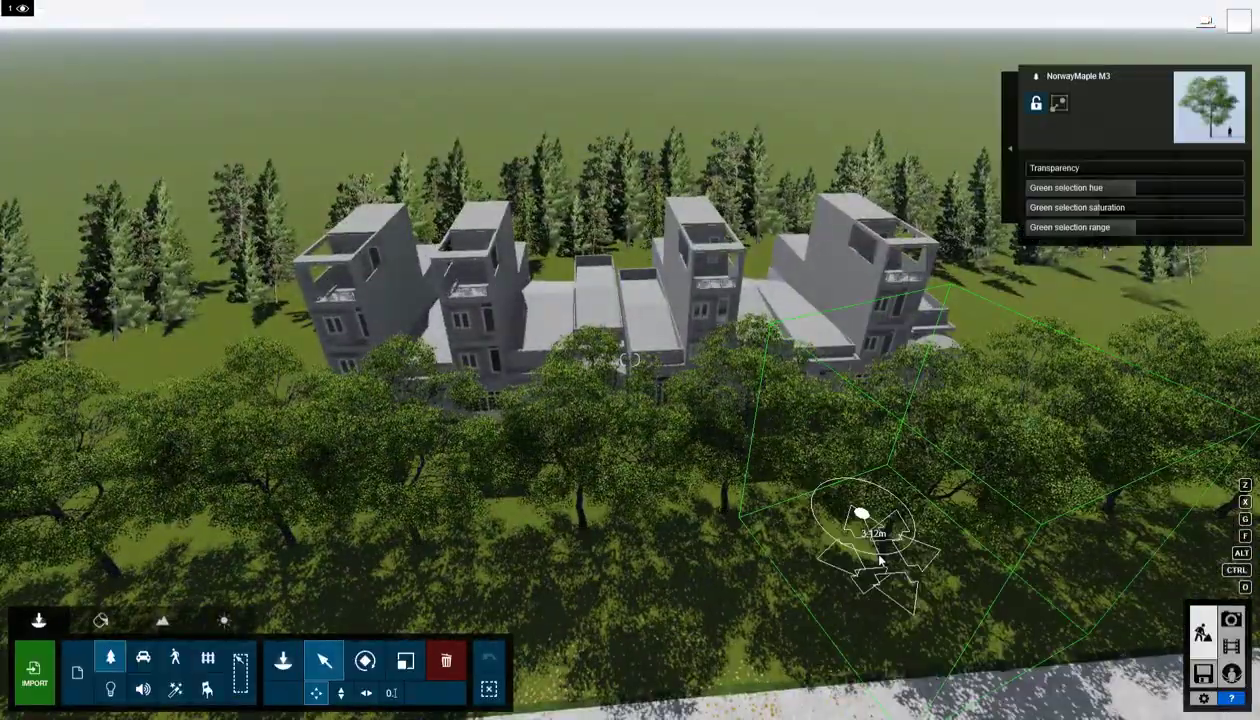
left_click_drag(583, 550, 587, 572)
Move one maple at each end of the row toward the road and return to the photo view.
key("s")
right_click_drag(391, 560, 394, 608)
left_click_drag(1055, 460, 1069, 506)
right_click_drag(320, 410, 211, 394)
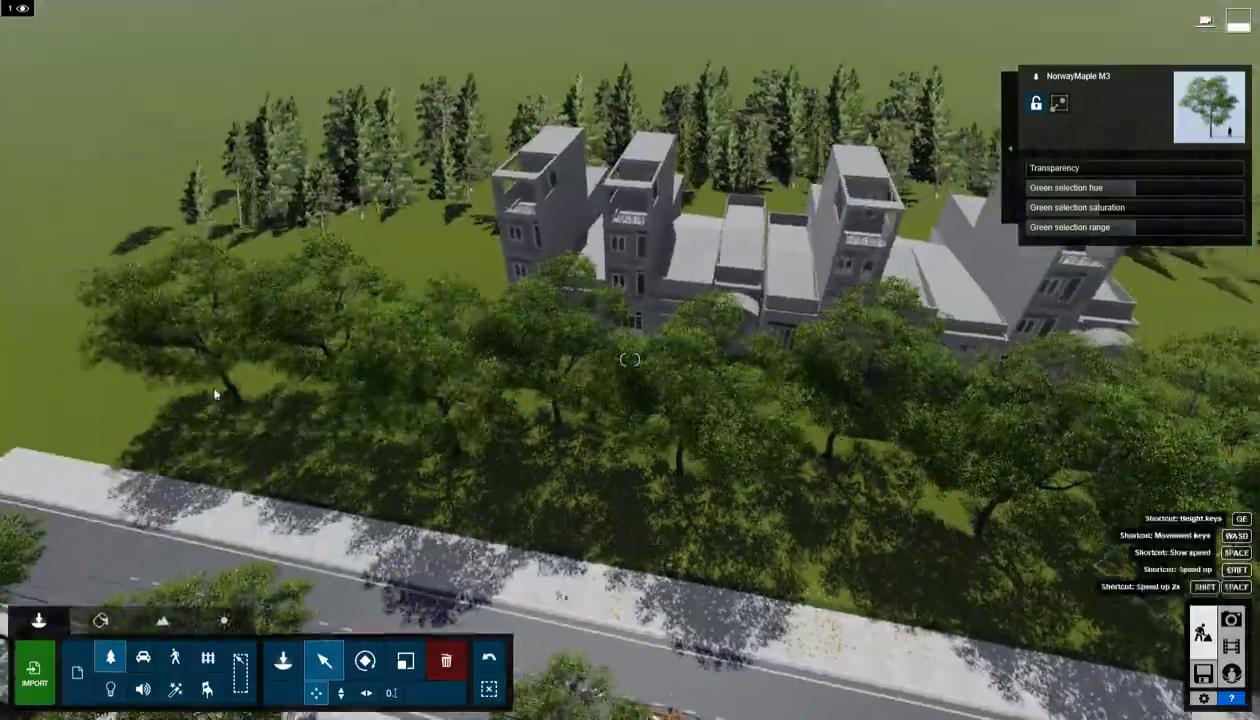
left_click_drag(241, 400, 215, 452)
right_click_drag(215, 450, 440, 450)
left_click(1231, 620)
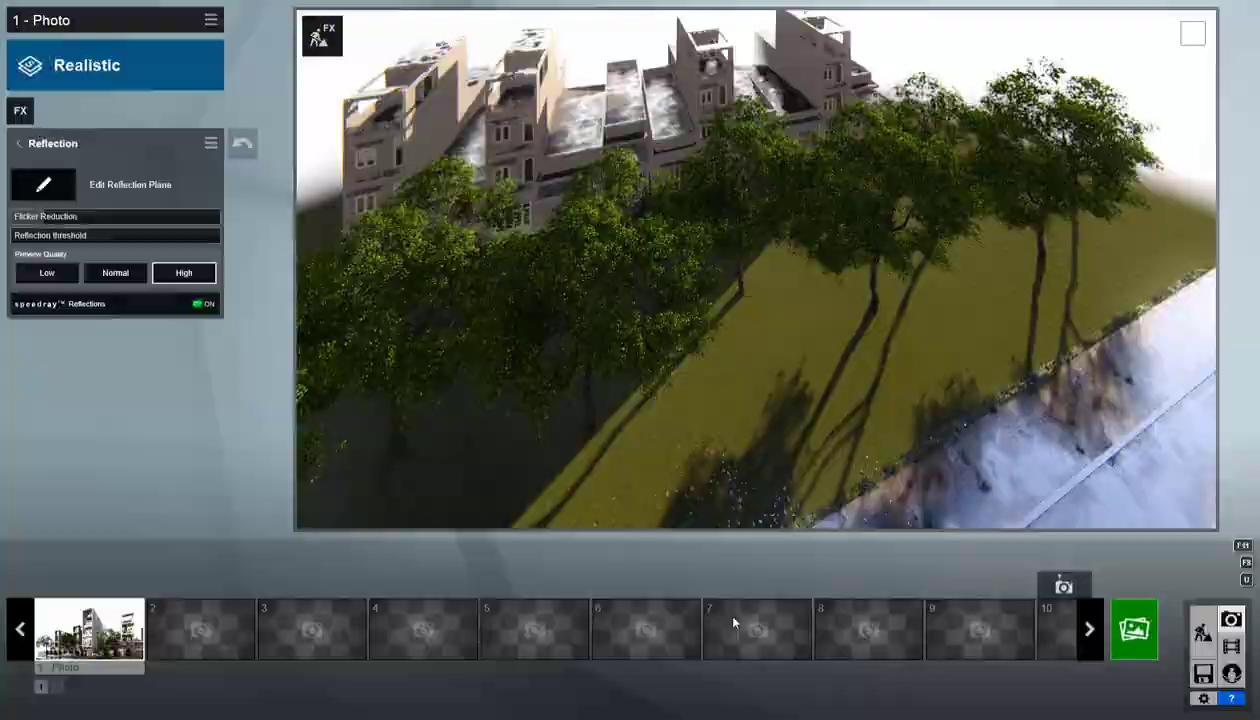
Recall the saved photo view, check its Color Correction settings and render a 1280x720 test image.
left_click(89, 629)
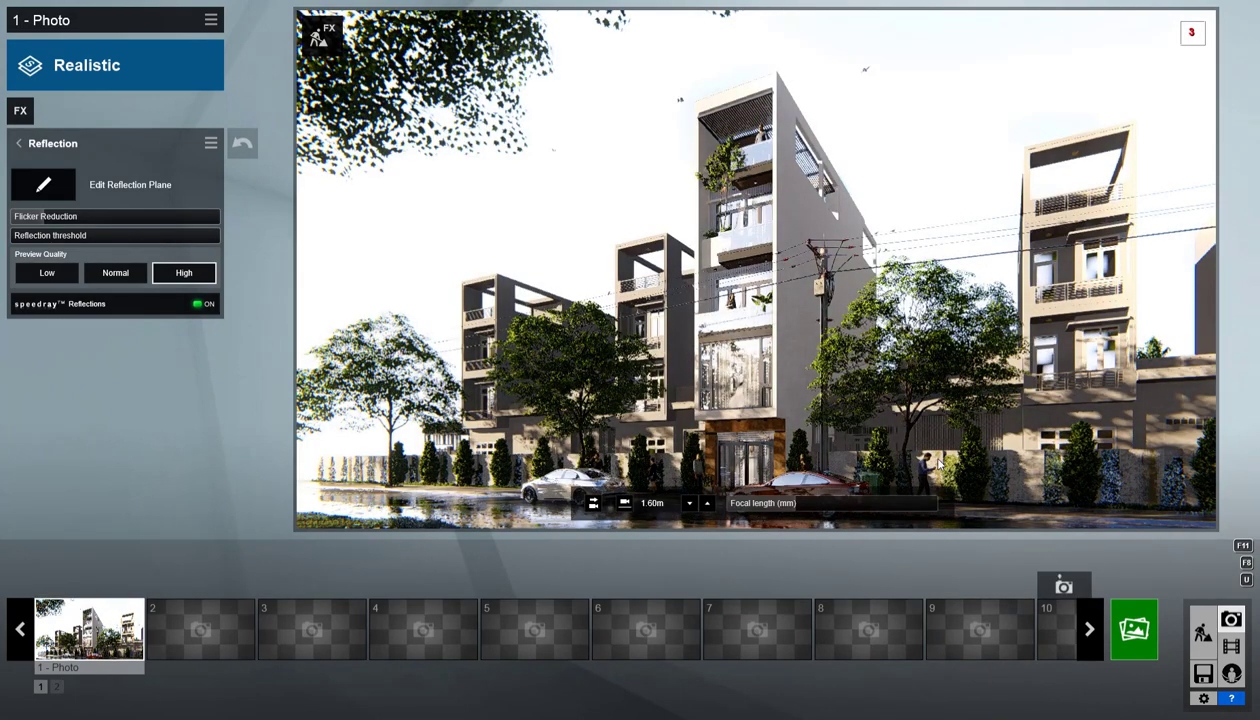
left_click(16, 143)
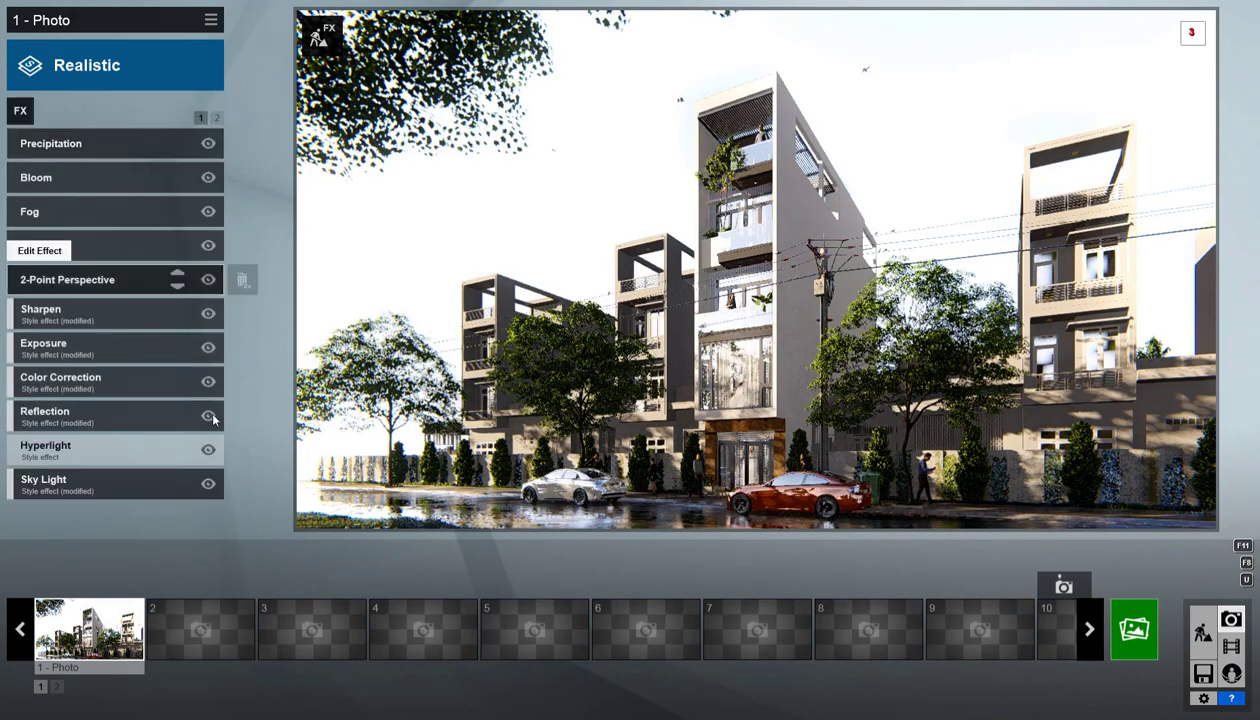
left_click(60, 376)
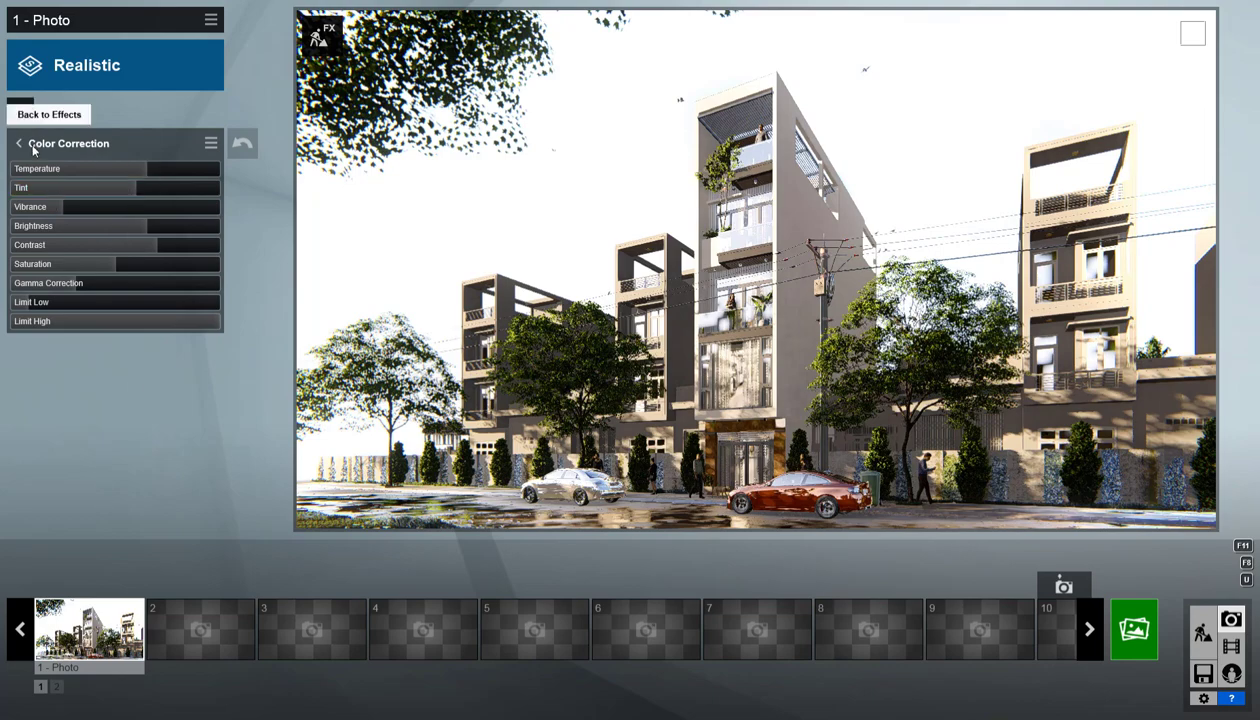
left_click(18, 143)
left_click(1136, 630)
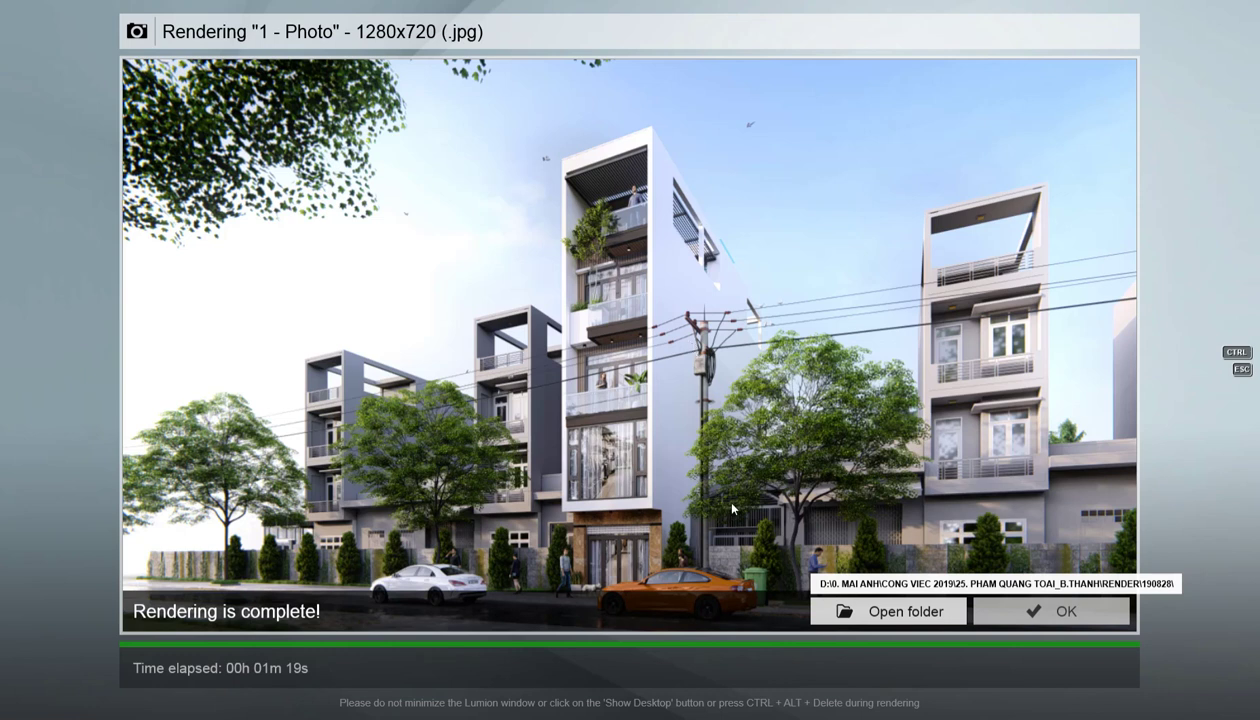
key("Escape")
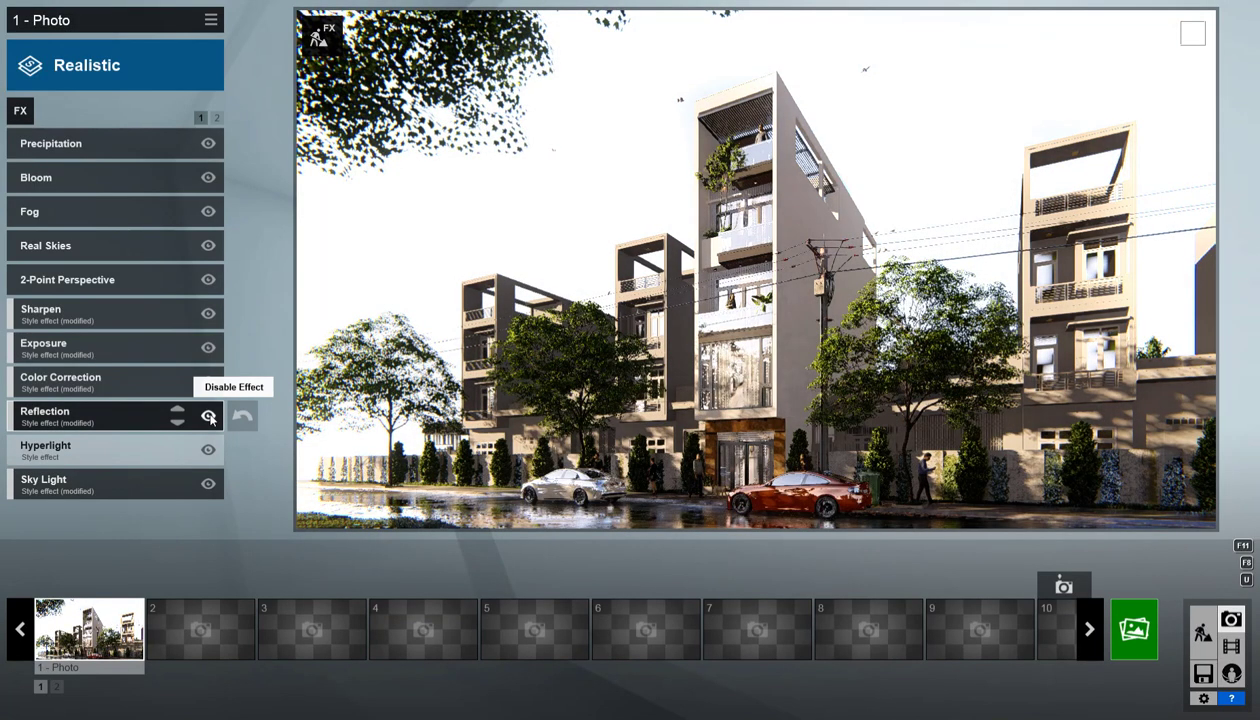
Raise the vibrance slightly in Color Correction and render another 1280x720 test of the photo.
left_click(209, 417)
left_click(60, 380)
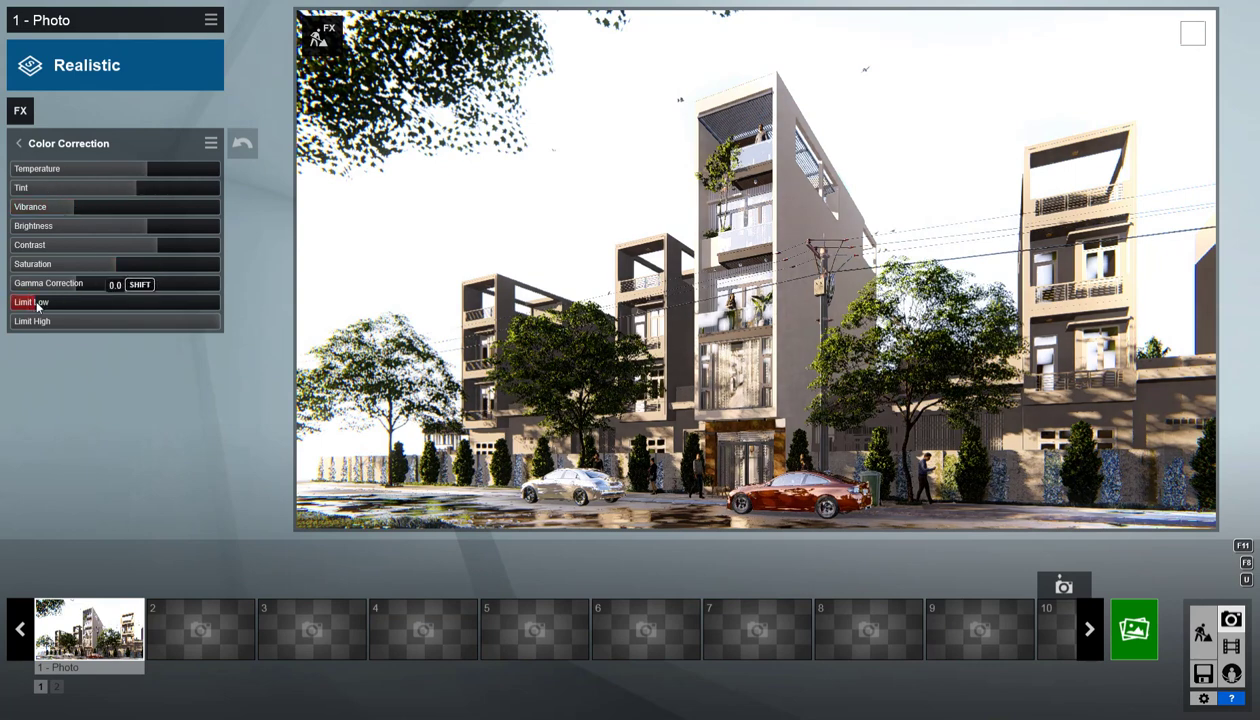
left_click(19, 143)
left_click(208, 415)
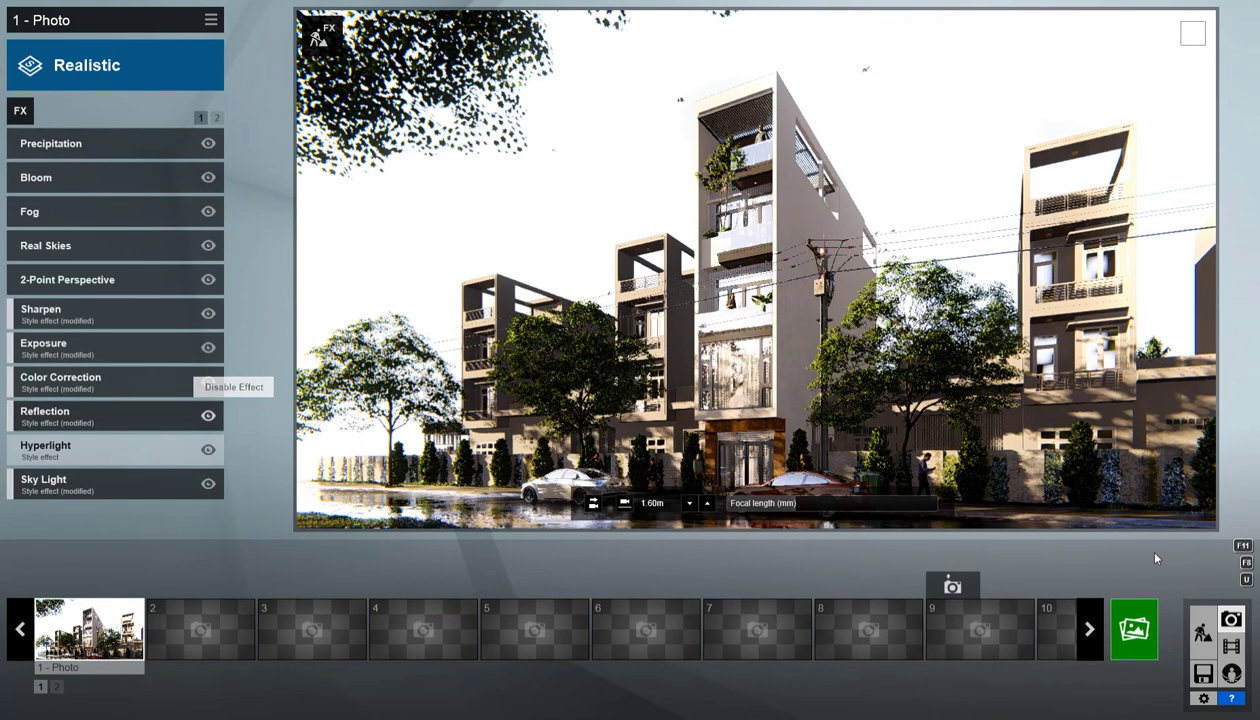
left_click(139, 407)
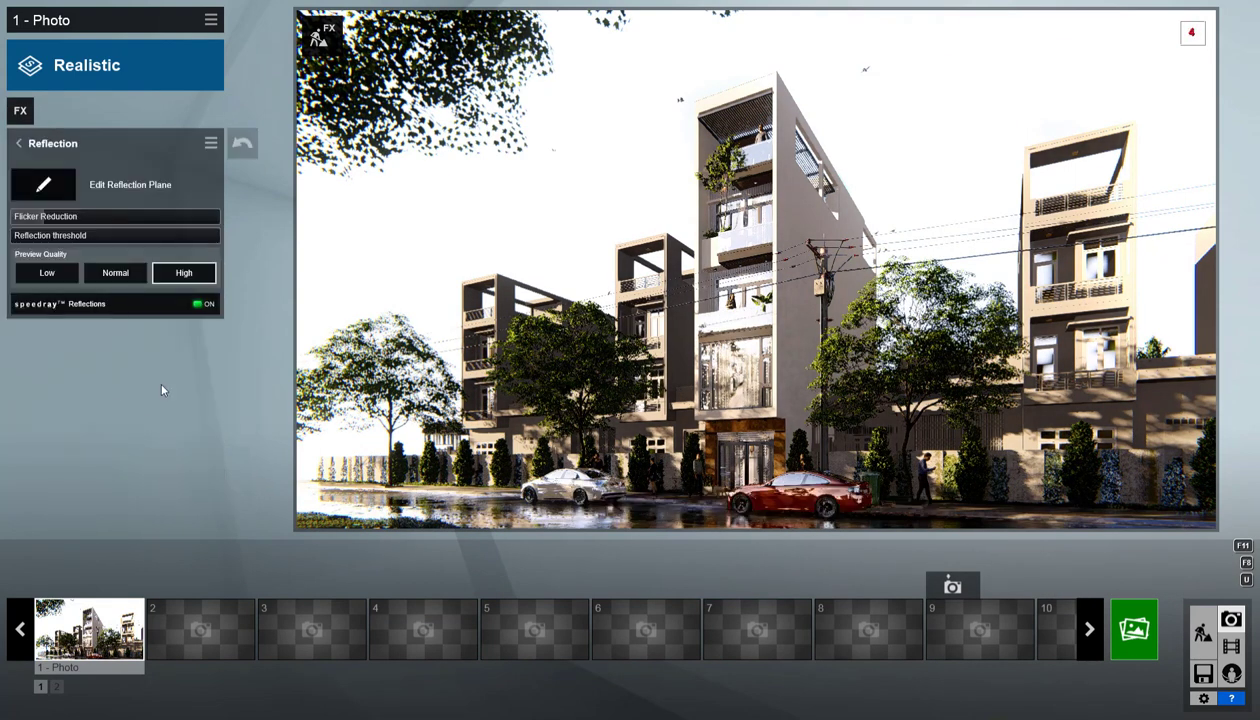
left_click(1134, 628)
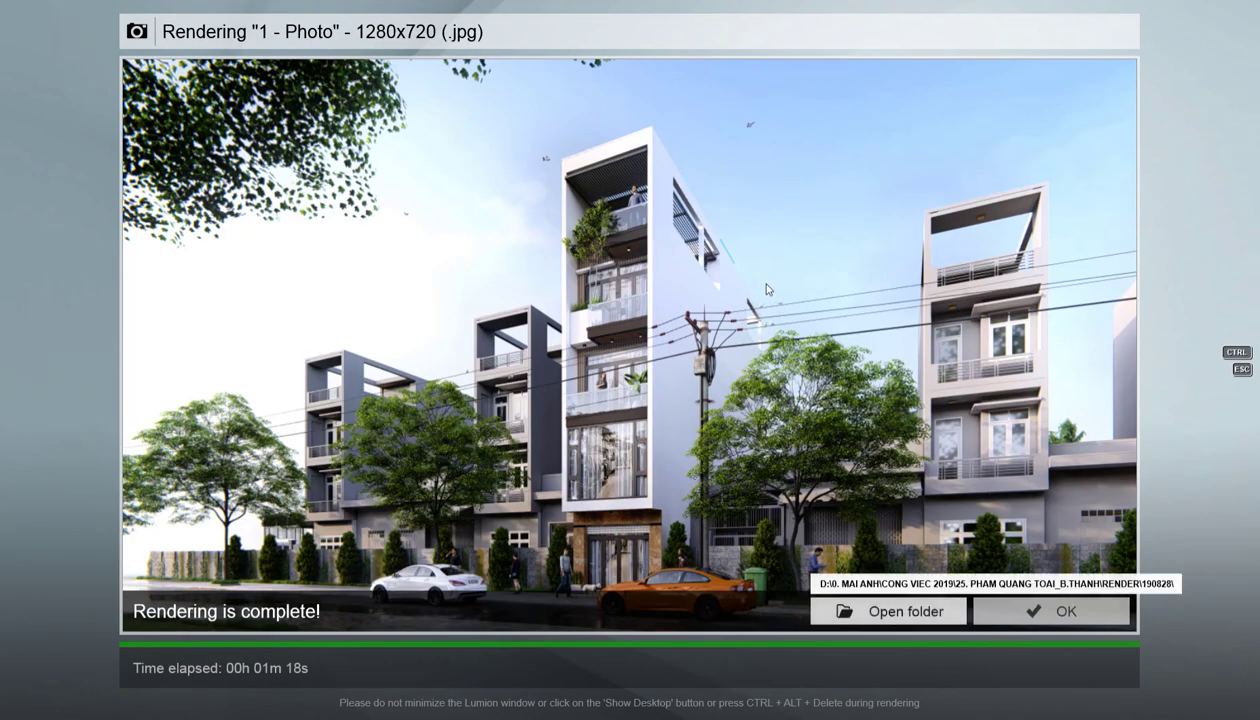
left_click(1051, 611)
Raise the temperature and contrast slightly in Color Correction and render a 1280x720 test image.
left_click(20, 143)
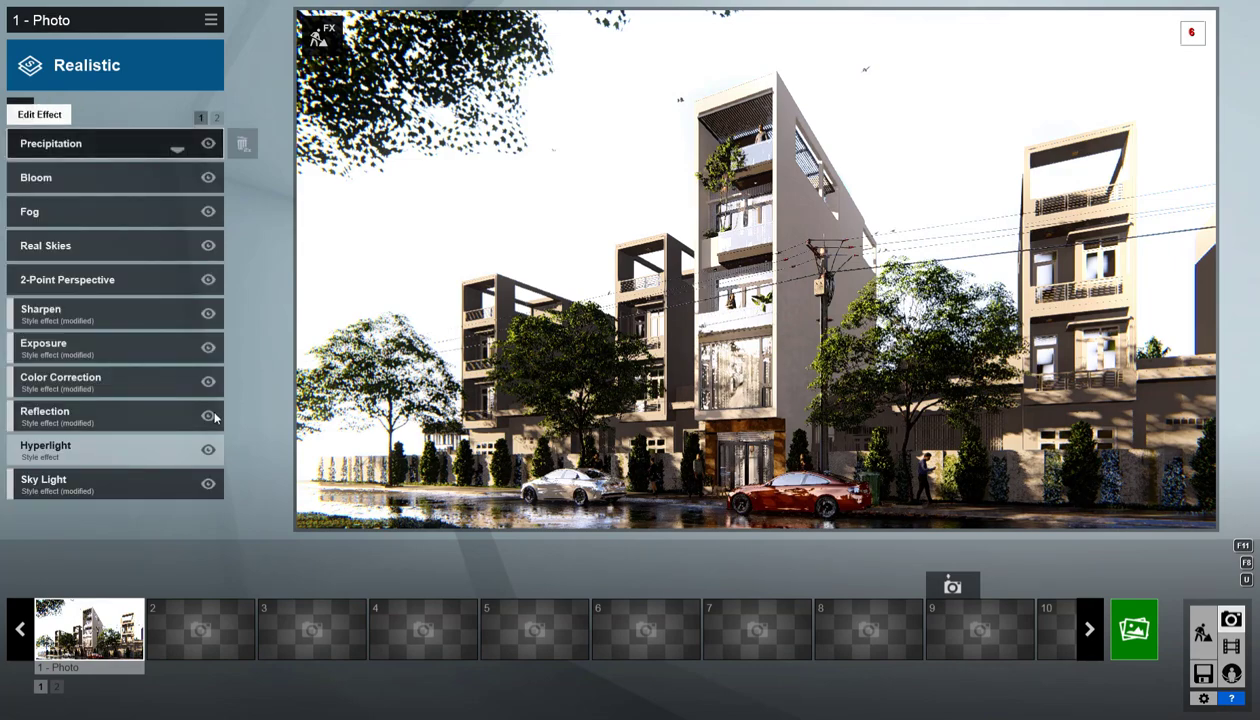
left_click(211, 415)
left_click(90, 382)
left_click(1134, 629)
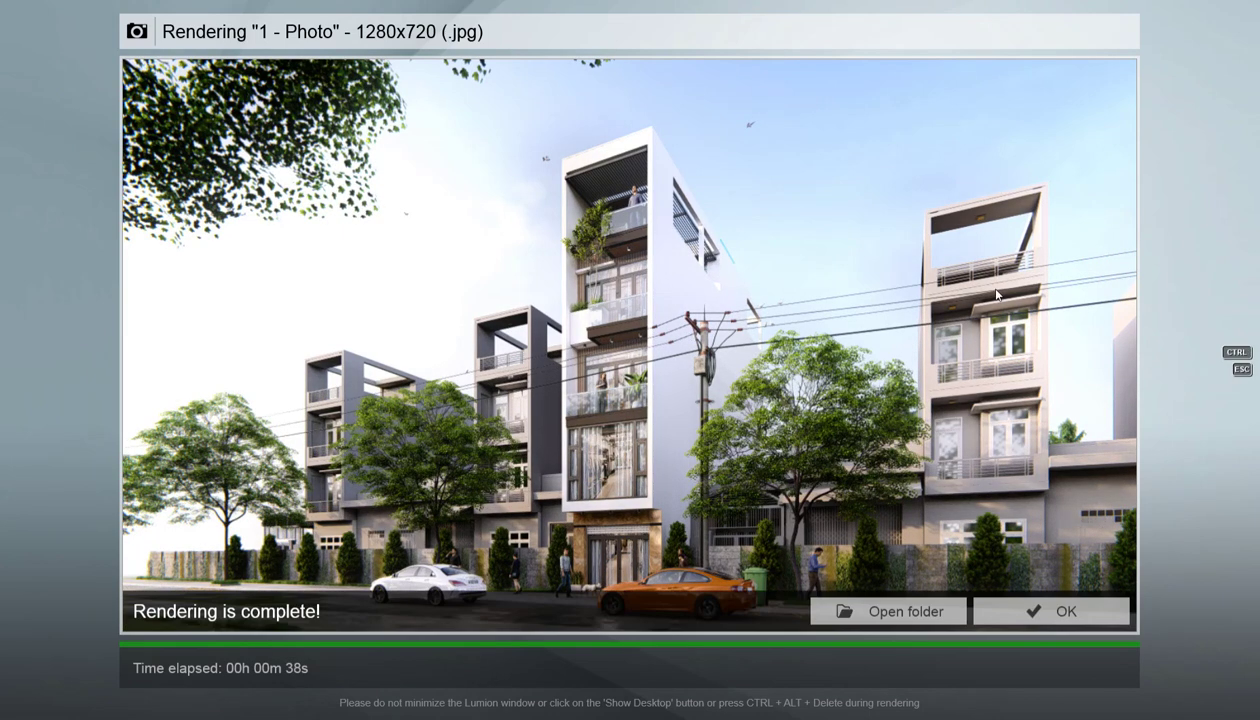
left_click(990, 608)
Apply weathering to the concrete material of the roadside fence wall, save the material and return to Photo mode.
left_click(937, 578)
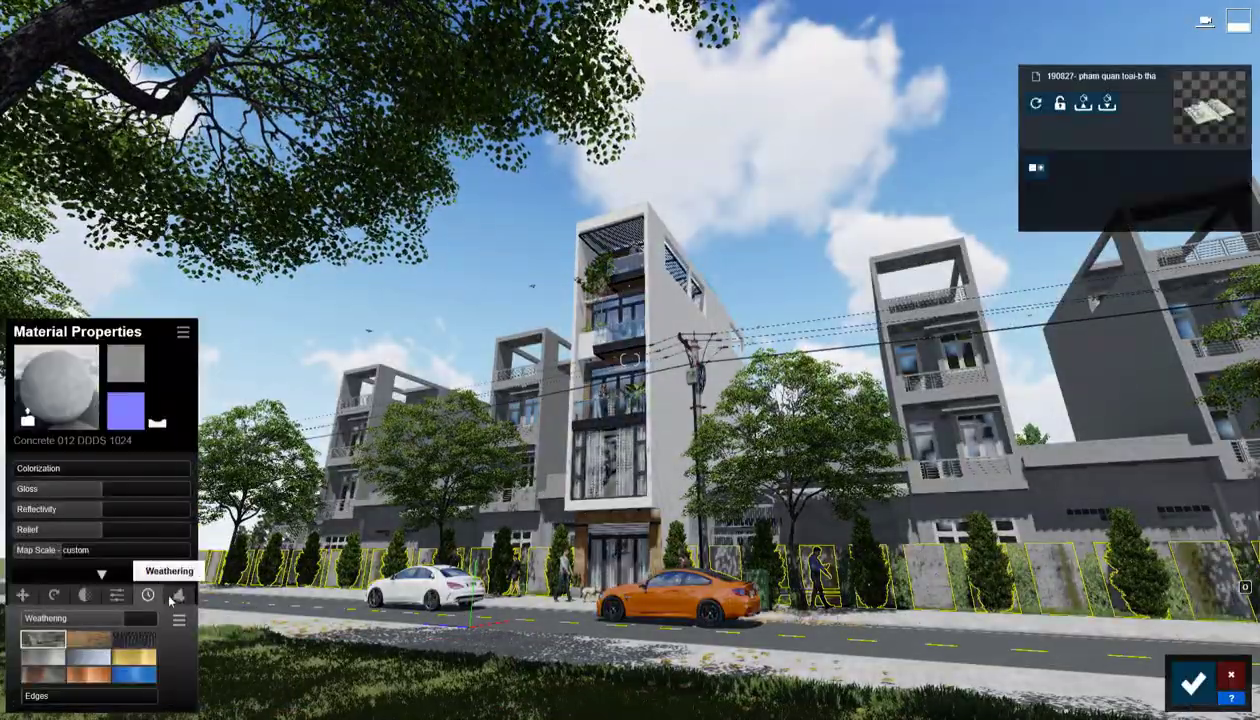
left_click(1194, 680)
left_click(1231, 619)
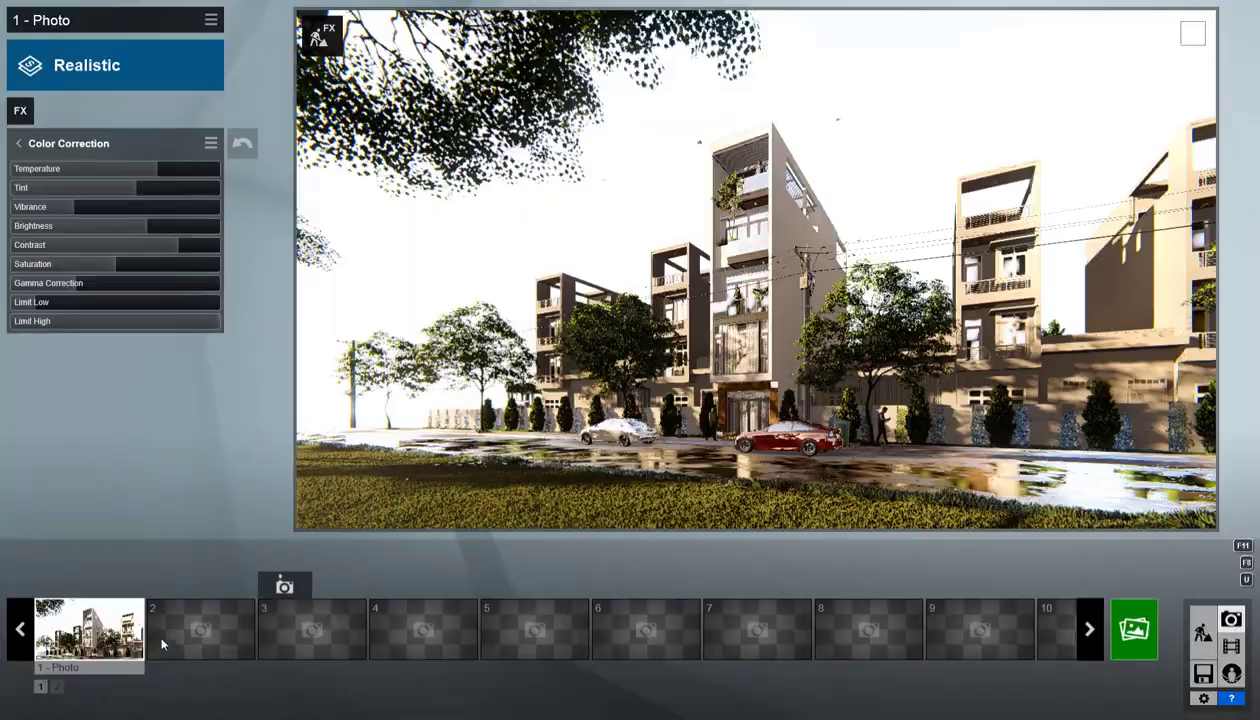
Recall the saved photo view and start its render at Print size, 3840x2160.
left_click(20, 110)
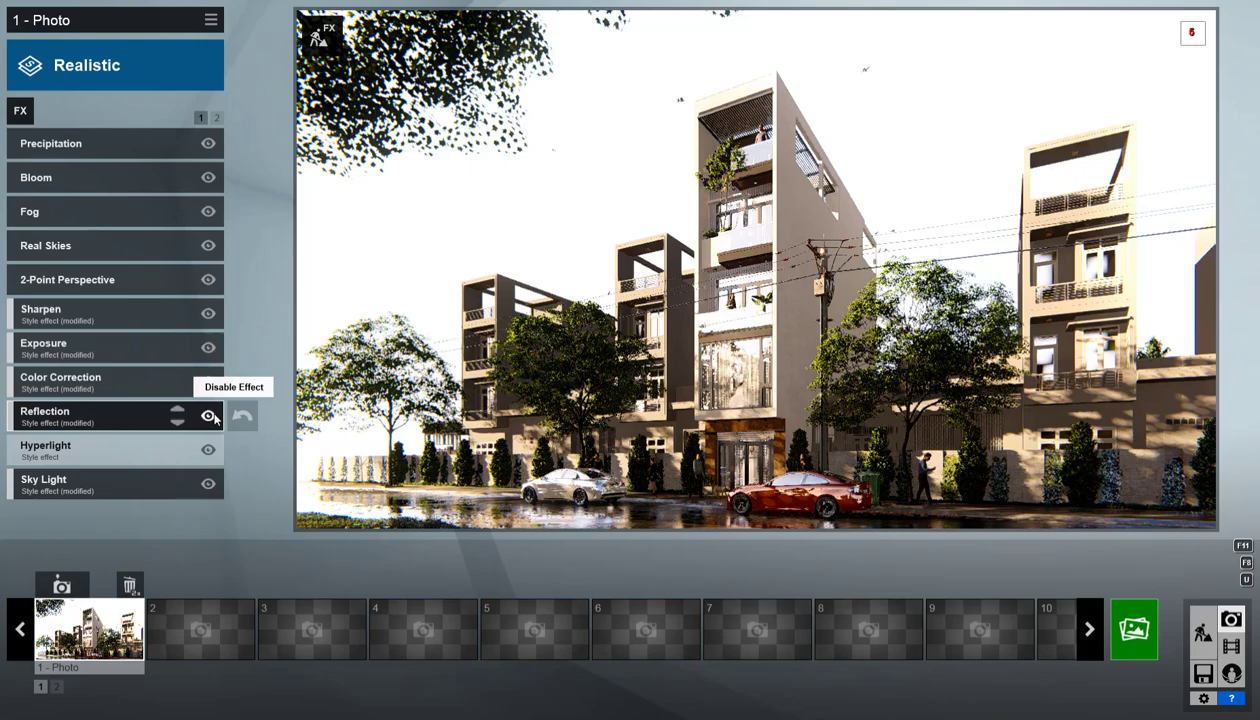
left_click(1136, 630)
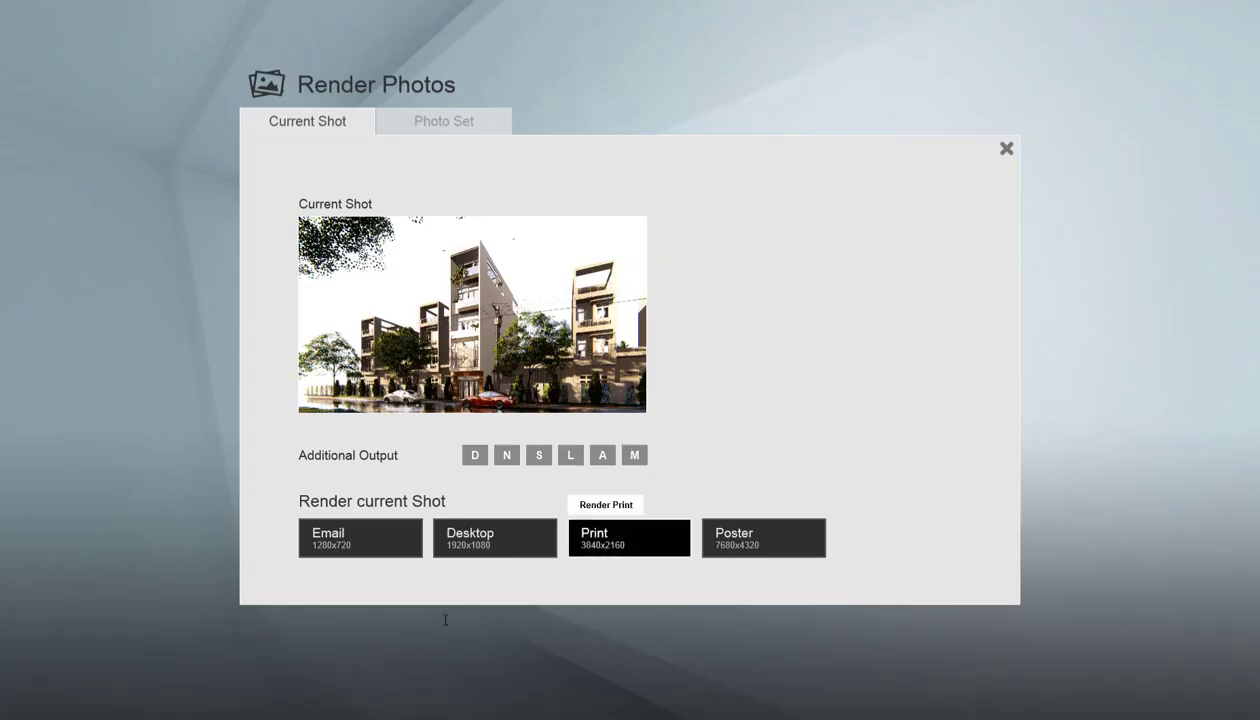
left_click(798, 645)
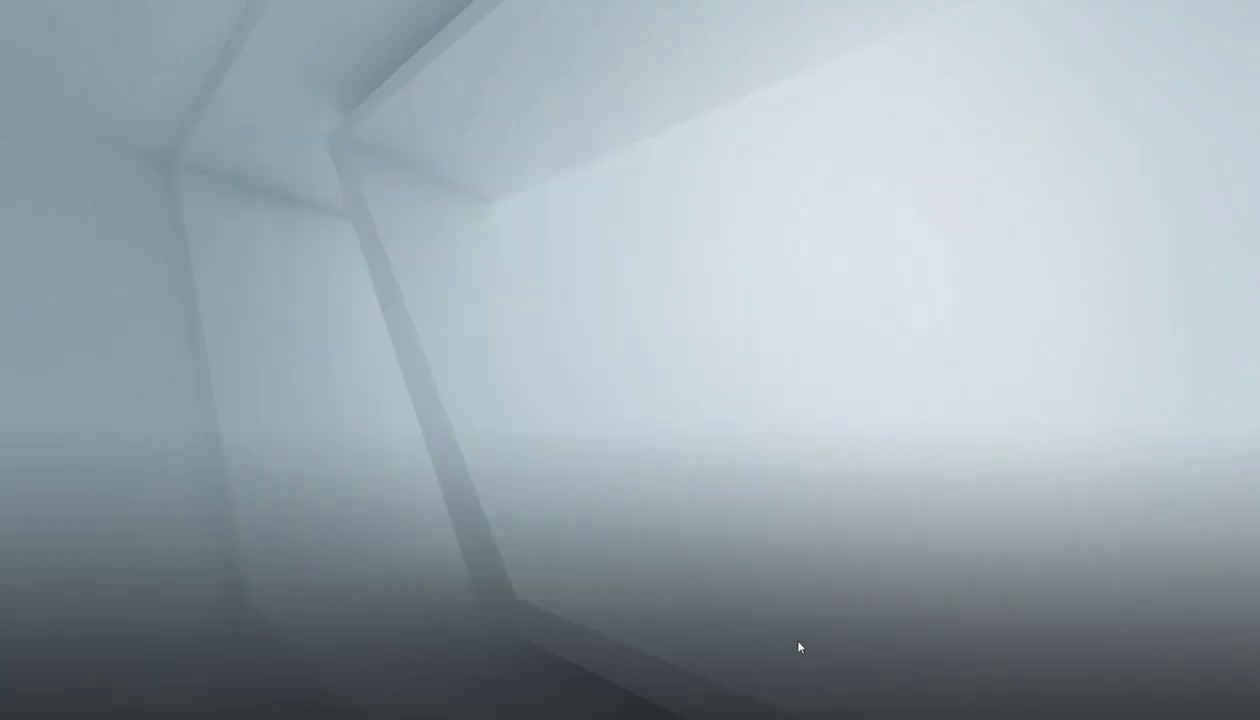